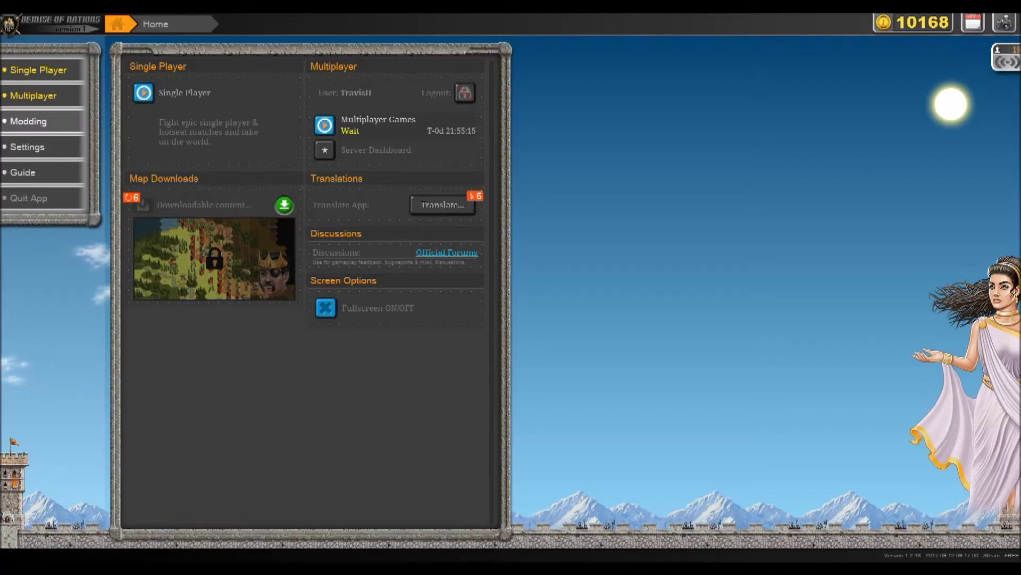
Step: Open the Bundle Maker editor for creating custom maps
click(27, 120)
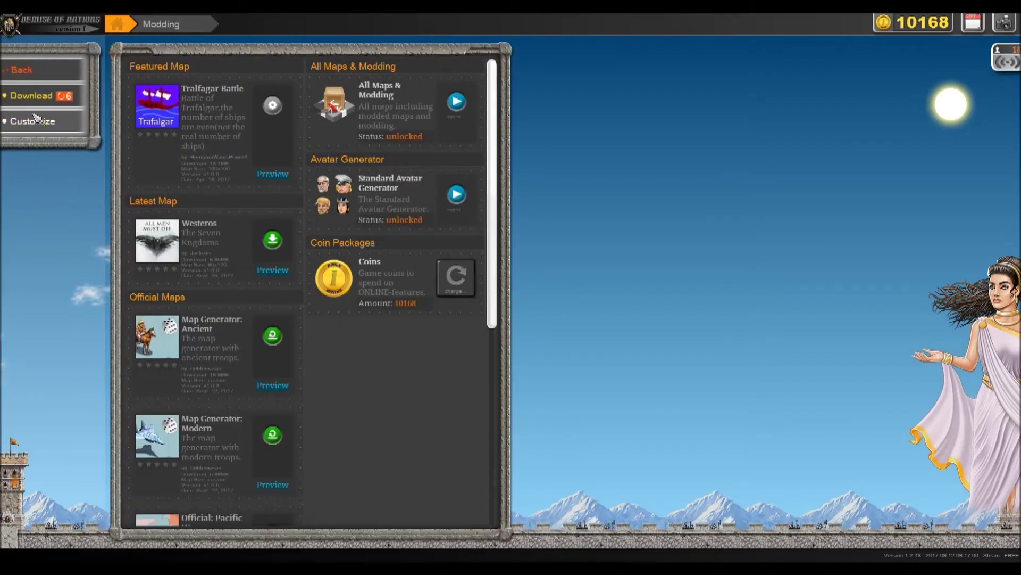
click(32, 121)
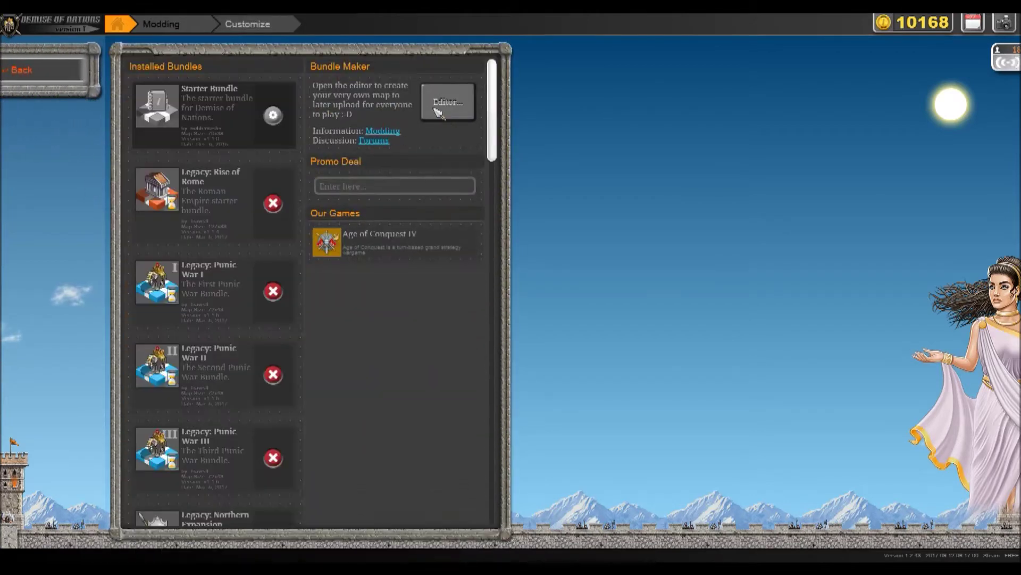
click(448, 102)
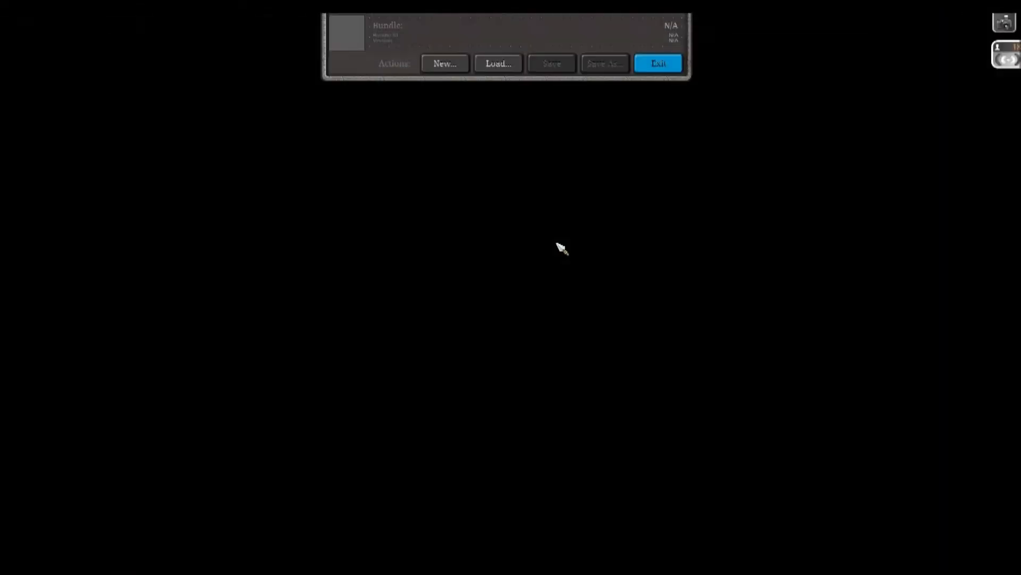
Step: Create a new map bundle from bundle_ancient.config in the template-2017-08-31 folder
click(452, 70)
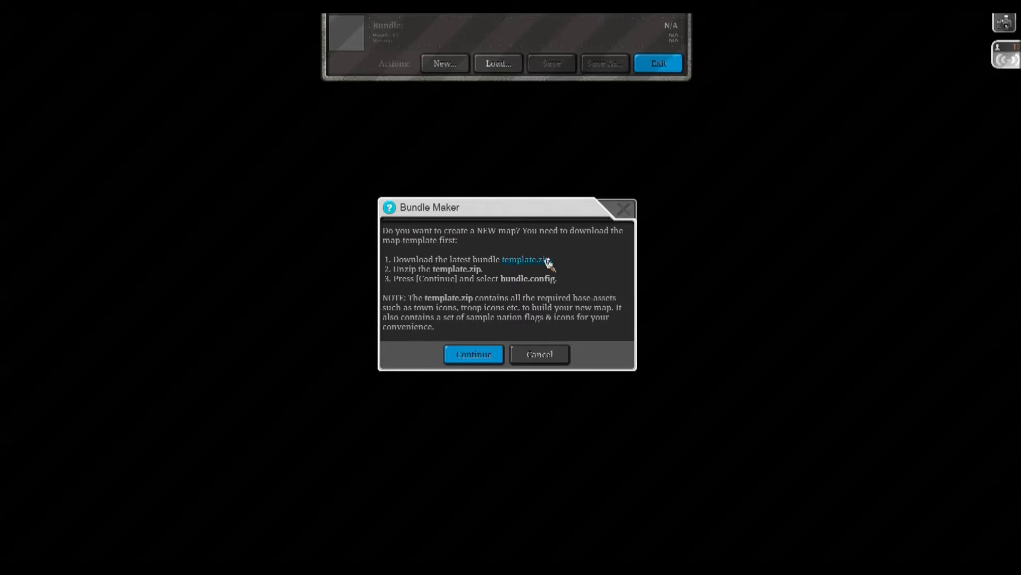
click(473, 355)
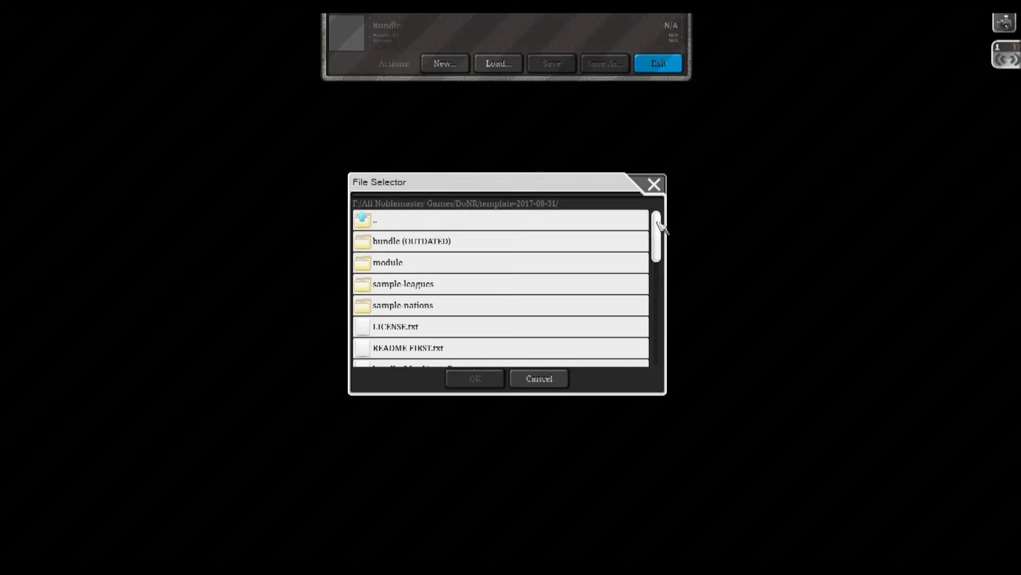
drag(656, 238, 632, 346)
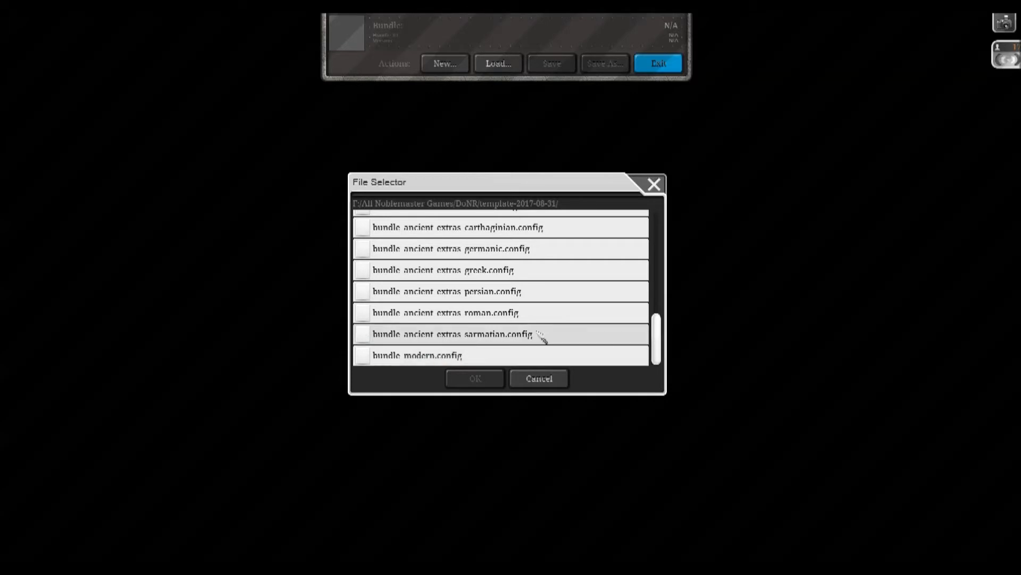
drag(656, 327, 661, 296)
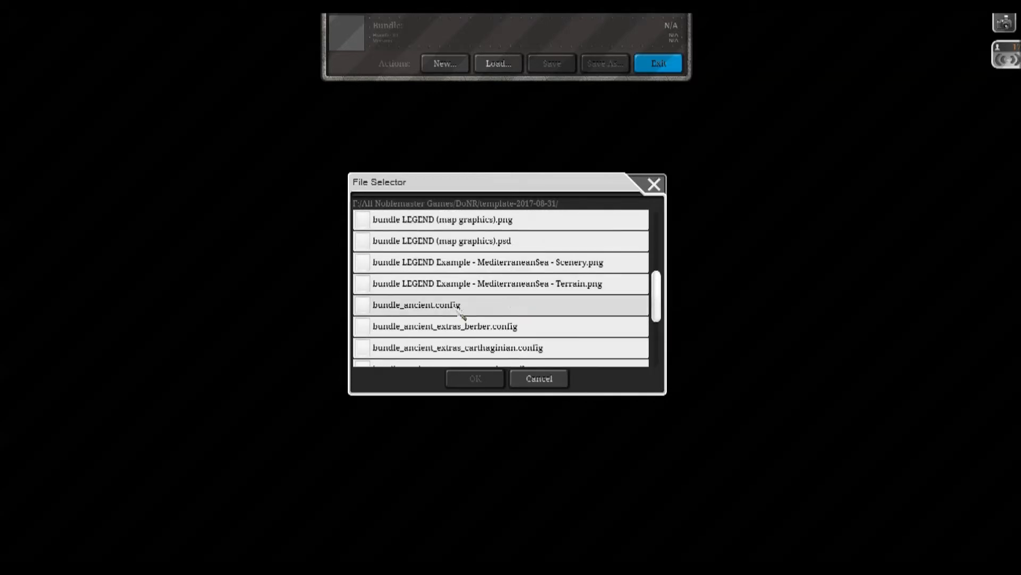
click(420, 305)
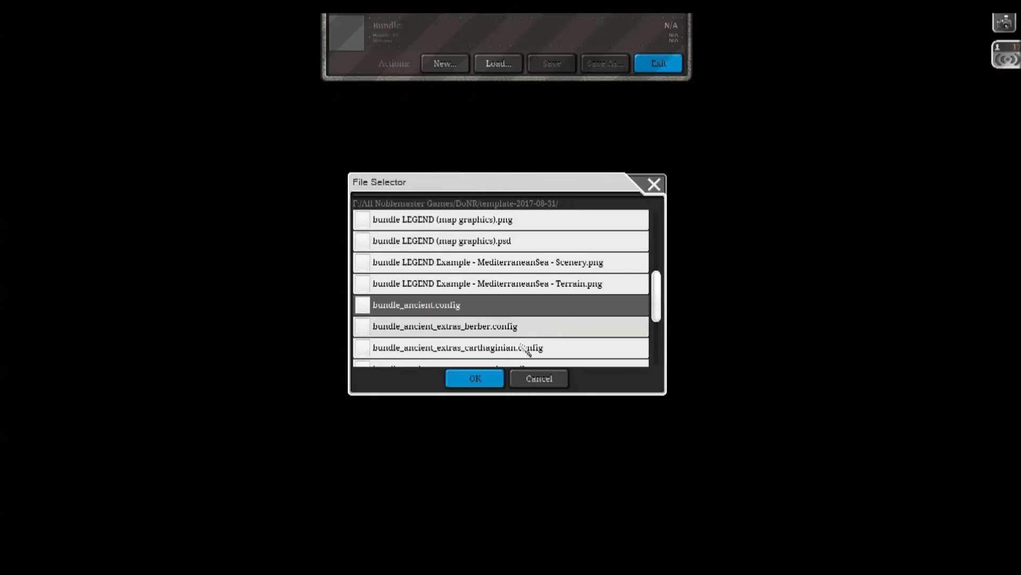
click(466, 380)
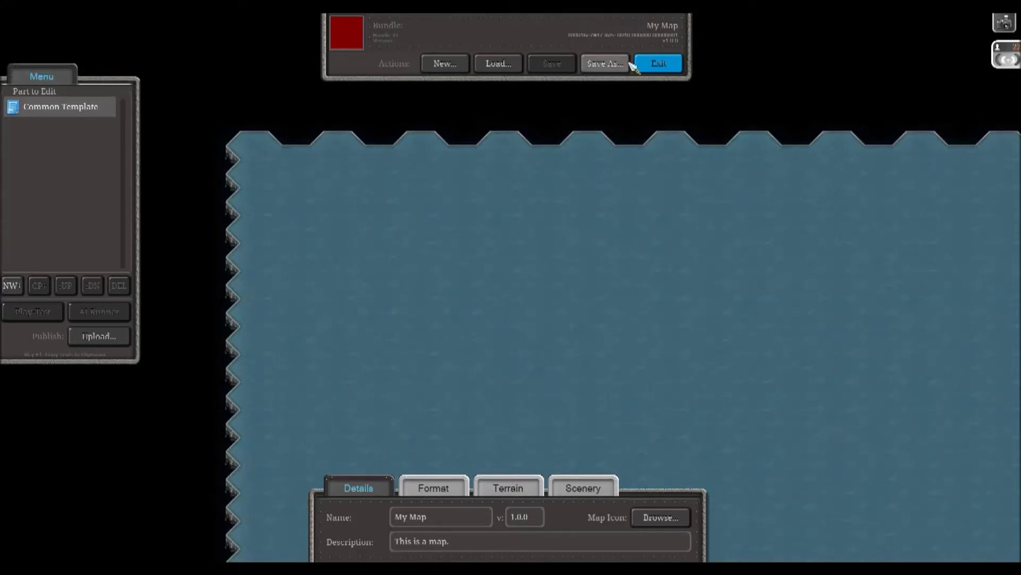
Step: Save the new bundle as GreekWars.donb in the DoNR folder
click(607, 65)
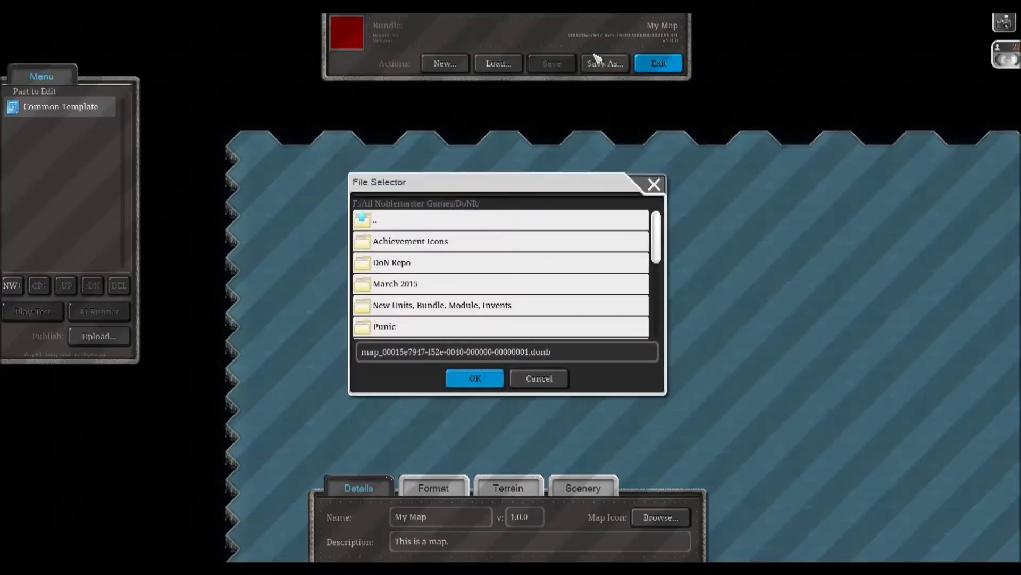
drag(658, 233, 658, 283)
click(442, 298)
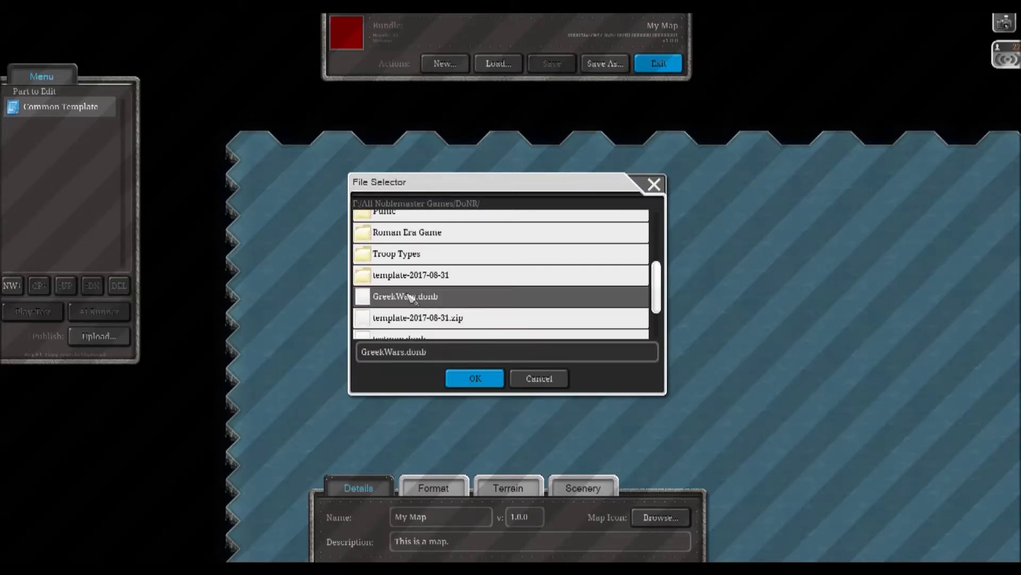
click(475, 379)
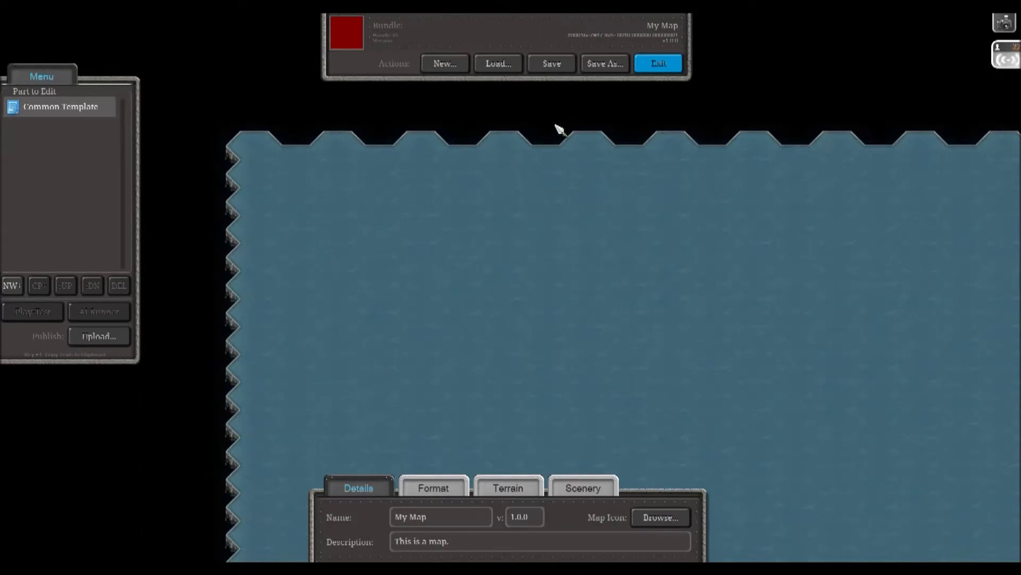
click(552, 64)
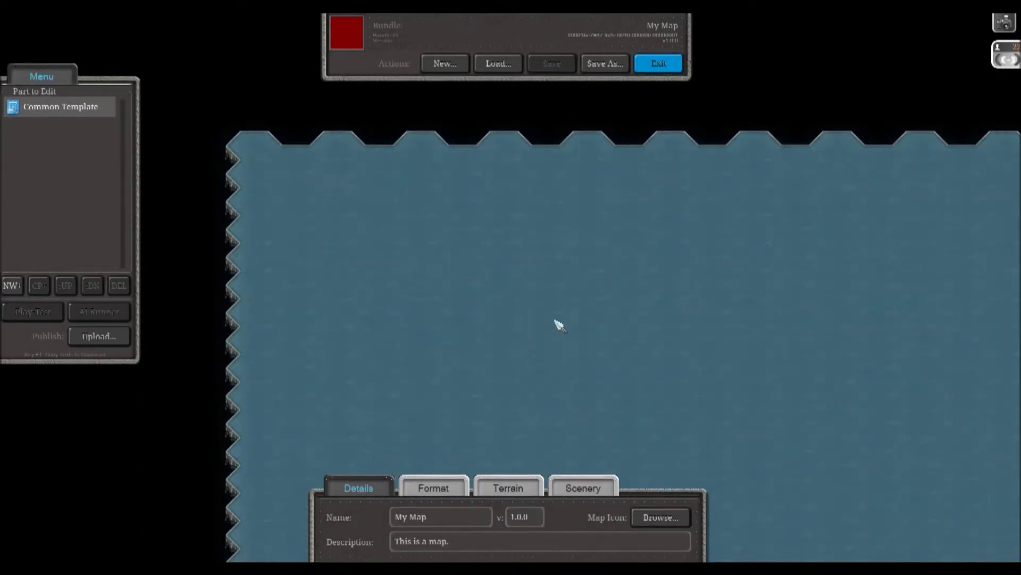
Step: Set the map size to 50 wide by 40 high and save the bundle
click(430, 495)
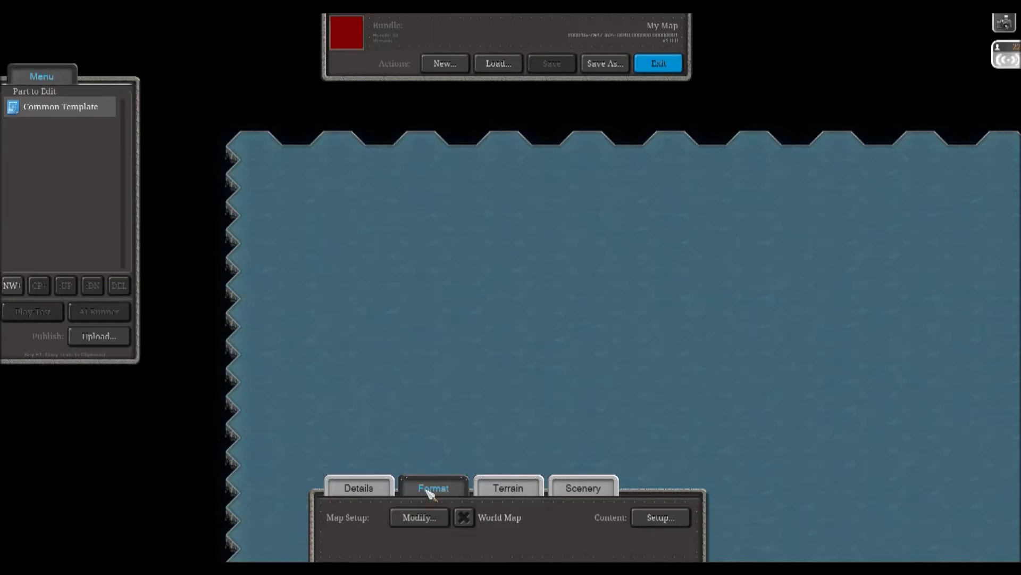
click(423, 524)
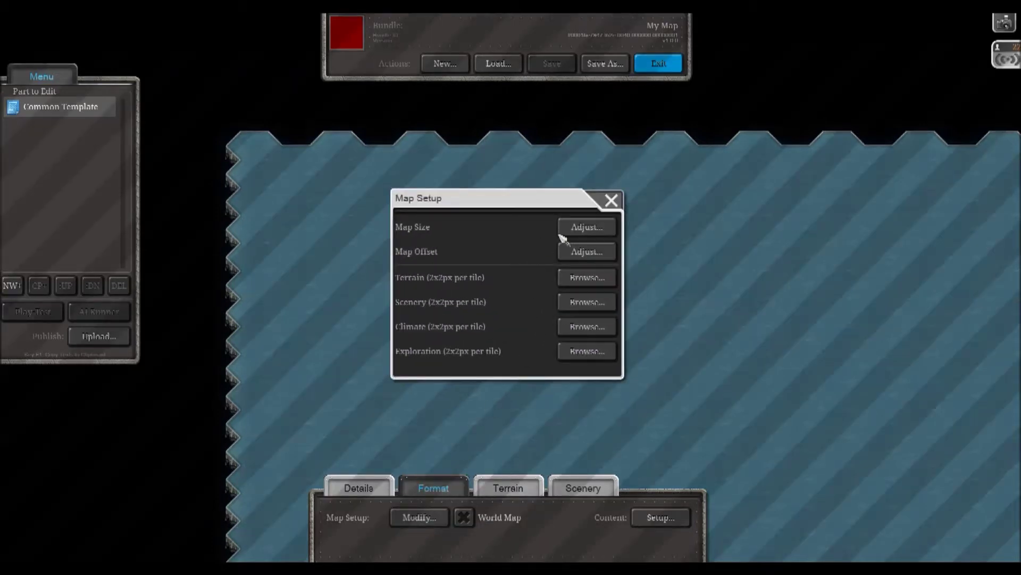
click(588, 227)
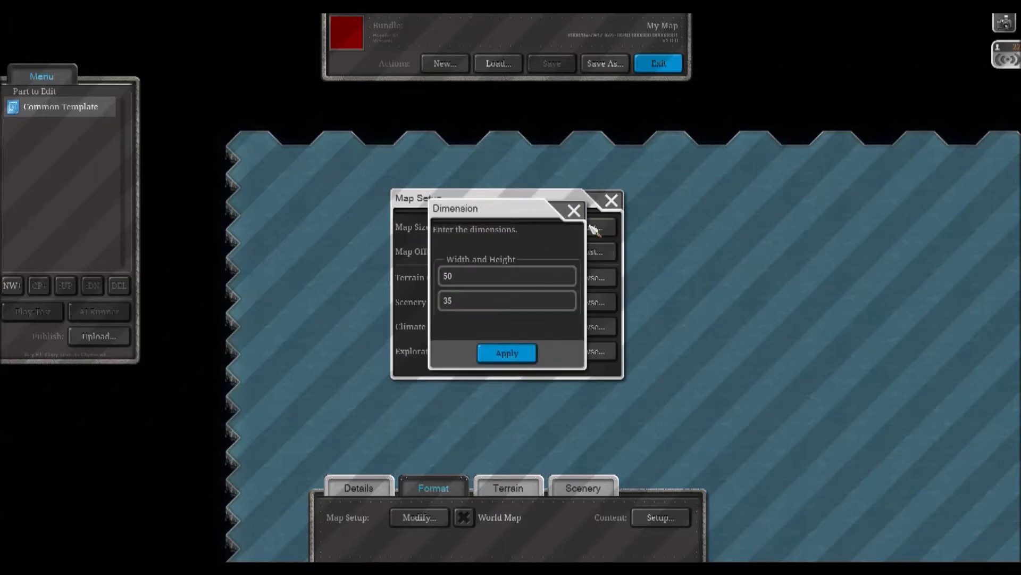
right_click(450, 306)
click(520, 301)
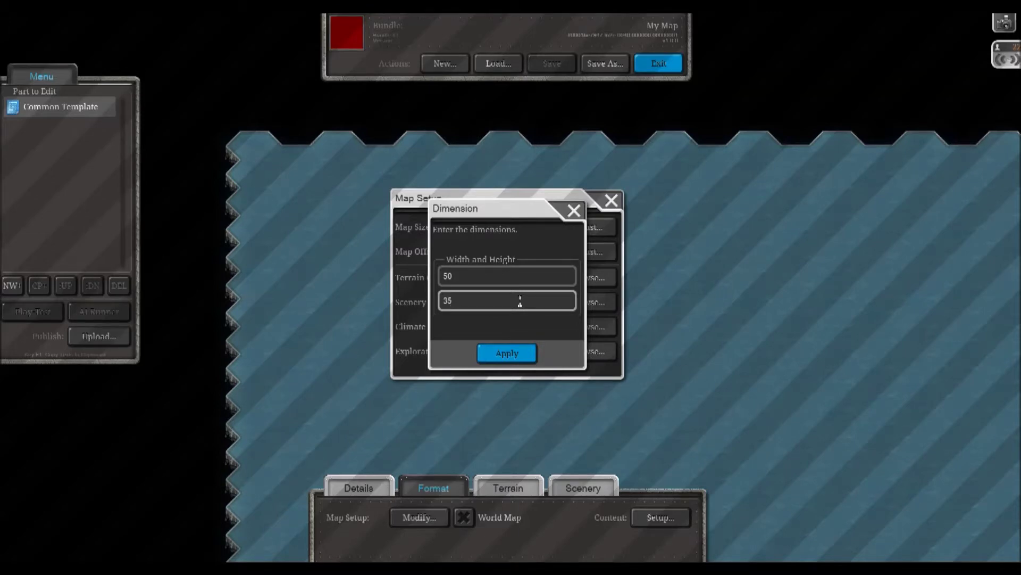
text(40)
click(507, 353)
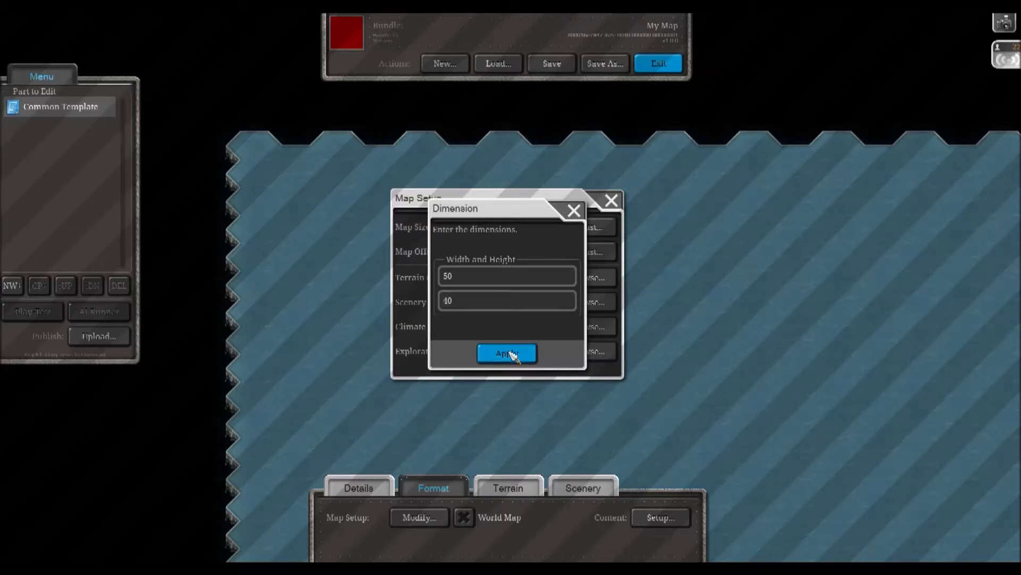
click(605, 209)
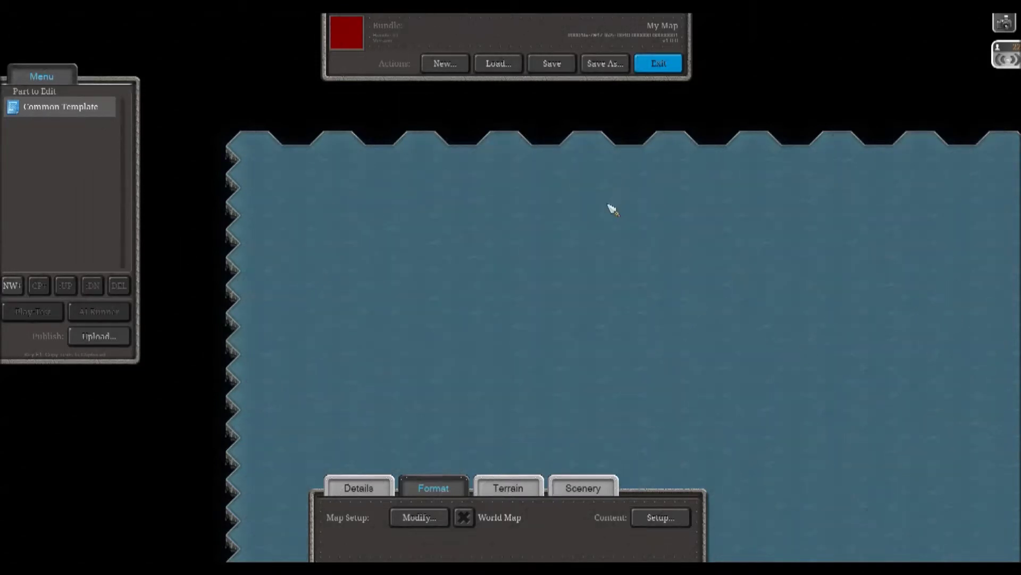
click(509, 492)
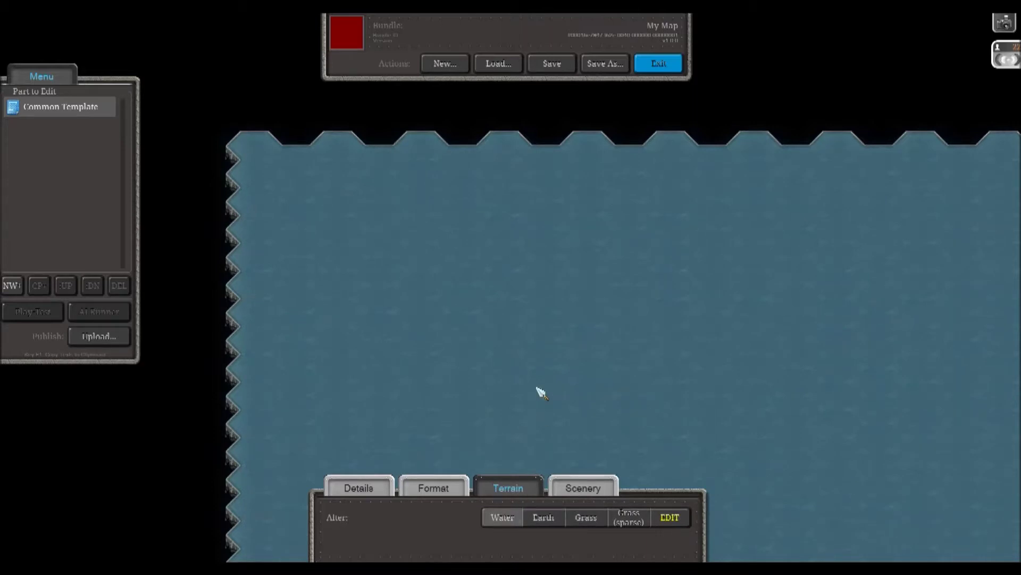
click(548, 67)
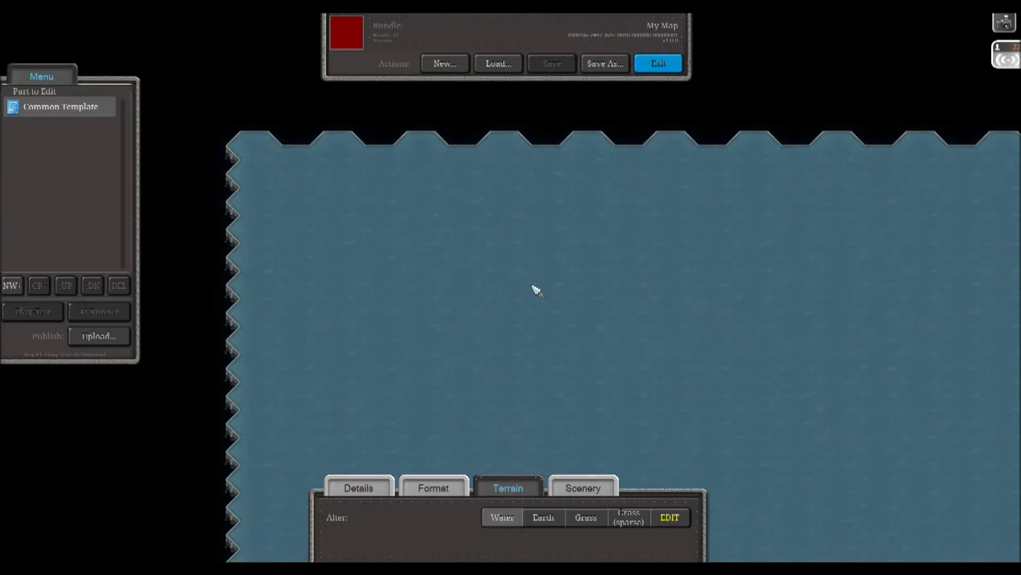
Step: Paint grass terrain over the water in the northwestern part of the map to form a landmass
click(585, 517)
mouse_move(257, 227)
mouse_down()
mouse_move(258, 341)
mouse_move(299, 390)
mouse_move(342, 153)
mouse_move(372, 303)
mouse_move(324, 251)
mouse_move(396, 315)
mouse_move(432, 265)
mouse_move(528, 280)
mouse_move(465, 269)
mouse_move(461, 305)
mouse_move(672, 285)
mouse_up()
key(Down)
key(Right)
key(Down)
key(Right)
key(Down)
key(Right)
right_click(420, 264)
key(Right)
drag(465, 274, 507, 273)
key(Down)
key(Left)
drag(404, 282, 610, 271)
key(Down)
key(Left)
mouse_move(481, 291)
mouse_down()
mouse_move(608, 333)
mouse_move(525, 276)
mouse_move(594, 296)
mouse_up()
key(Down)
key(Right)
key(Down)
key(Right)
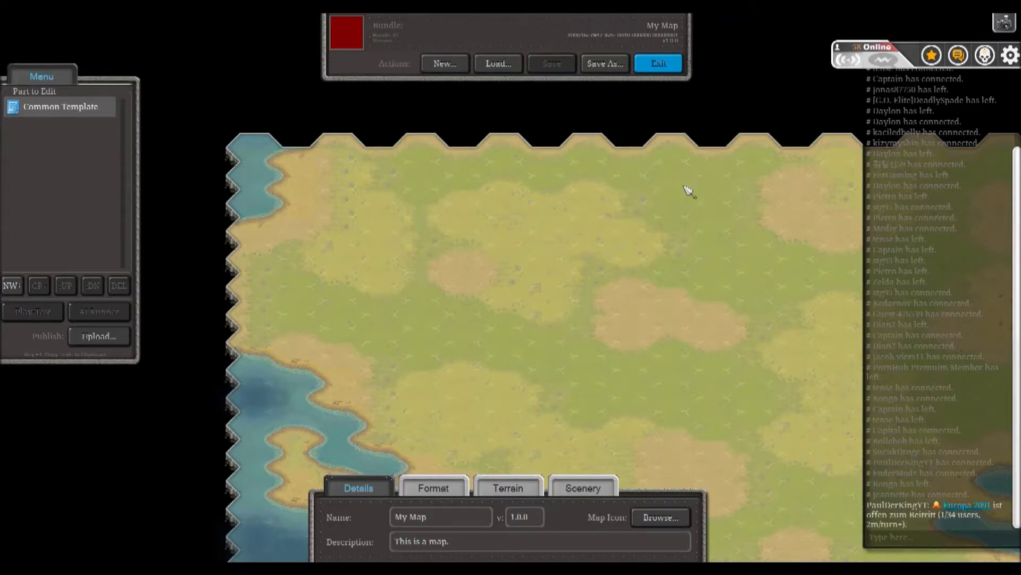
Step: Place rock scenery in mountain ranges on the land at the map's eastern edge
key(Down)
key(Right)
key(Down)
key(Right)
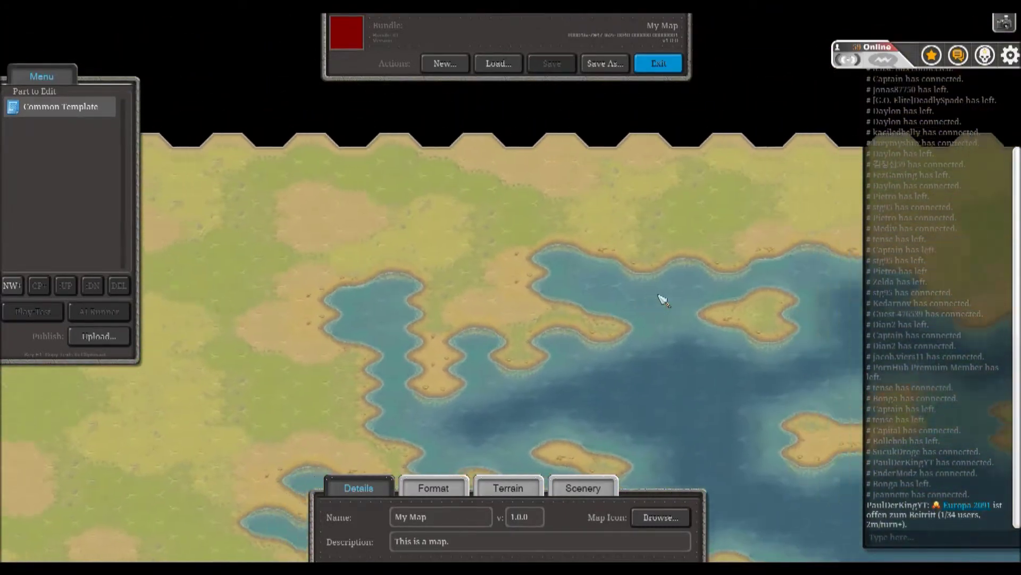
click(590, 489)
drag(638, 407, 424, 301)
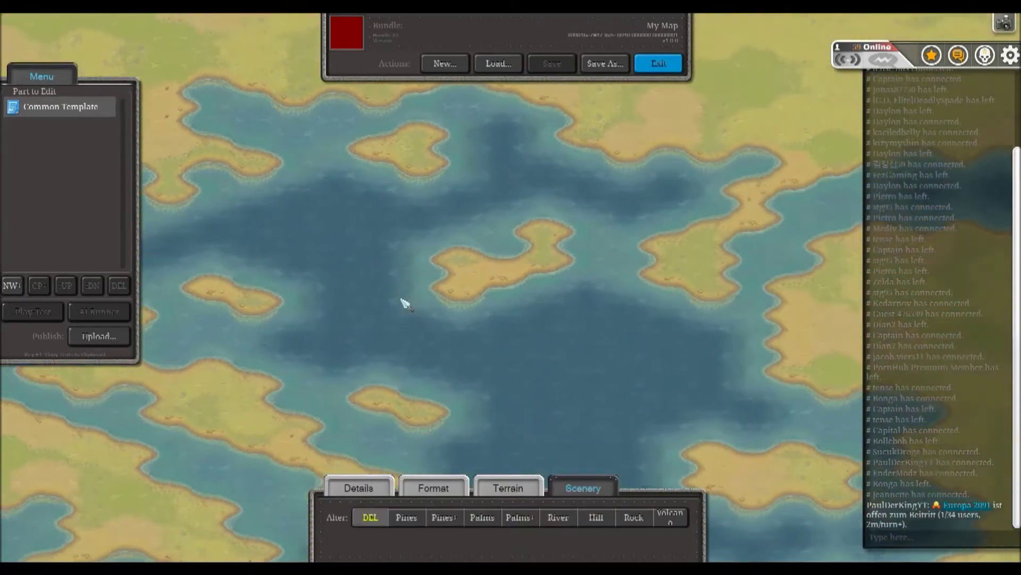
drag(734, 394, 479, 334)
drag(620, 384, 466, 316)
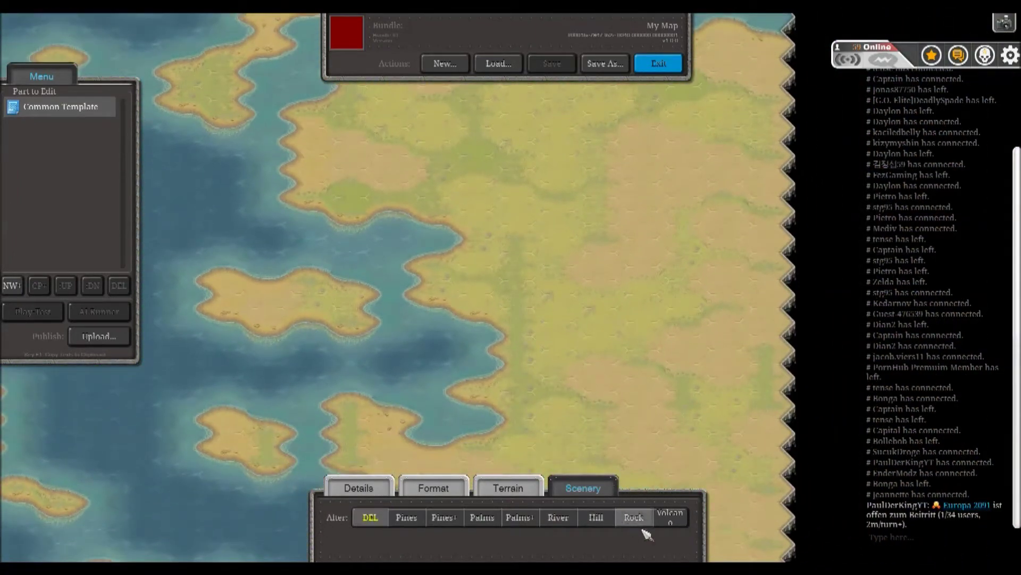
drag(581, 240, 525, 346)
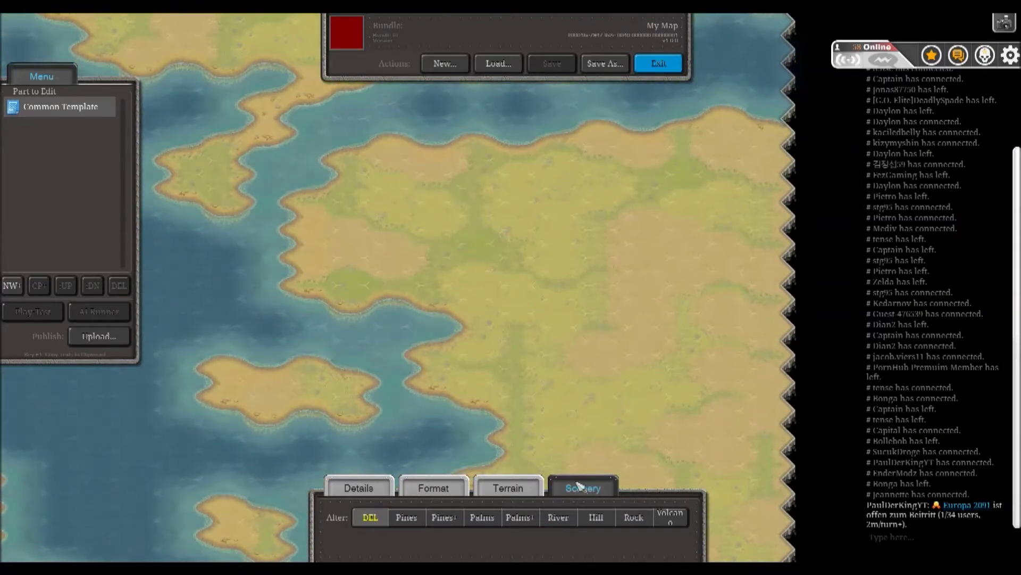
click(634, 517)
mouse_move(741, 289)
mouse_down()
mouse_move(575, 346)
mouse_move(770, 274)
mouse_up()
click(769, 266)
click(727, 249)
Step: Add hills beside and between the rock ranges at the map's eastern edge
click(596, 516)
click(685, 240)
click(642, 254)
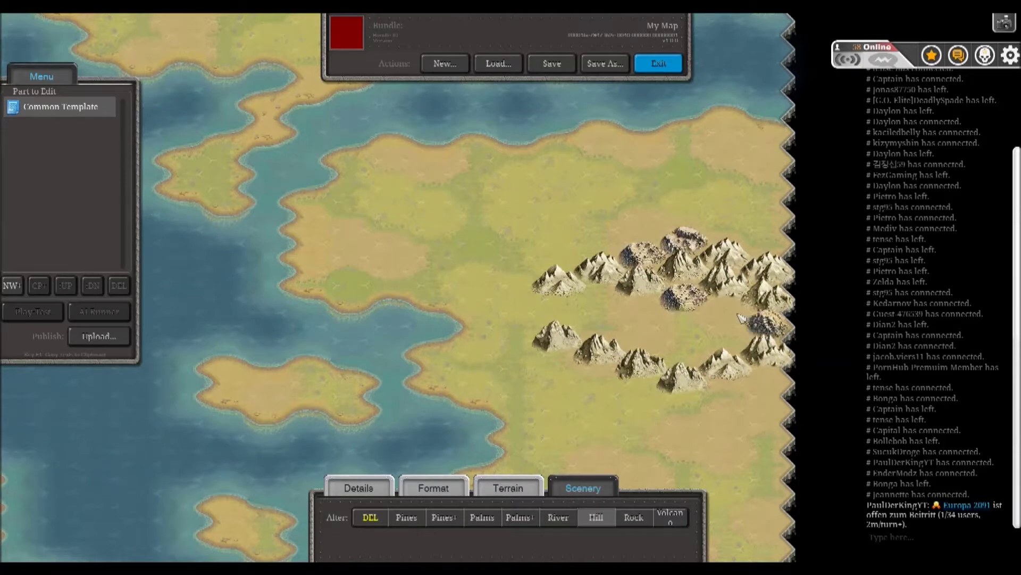
drag(642, 320, 642, 254)
click(726, 328)
click(444, 517)
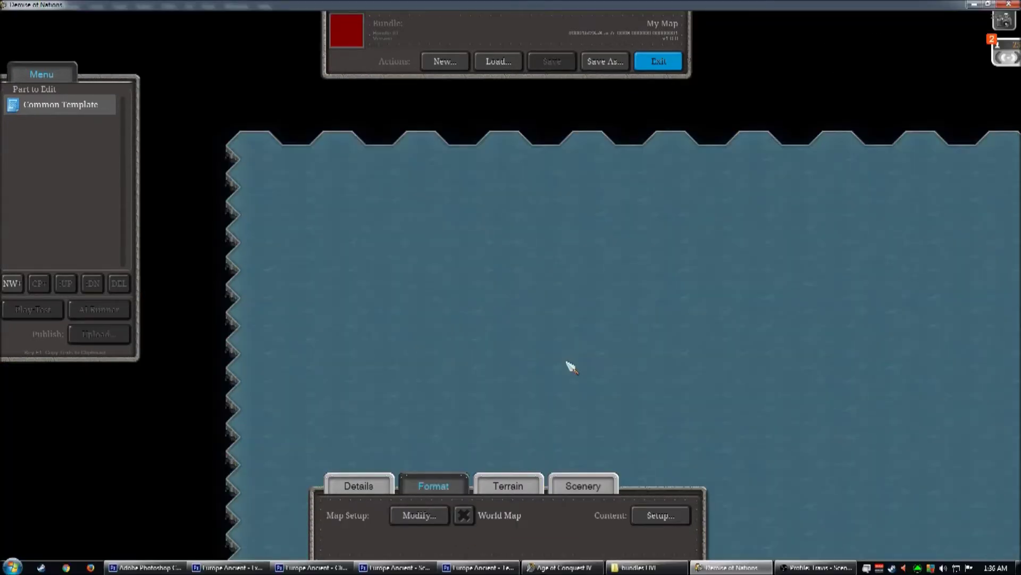
Step: Examine the map setup options for loading terrain, scenery, climate and exploration images
drag(667, 338, 494, 211)
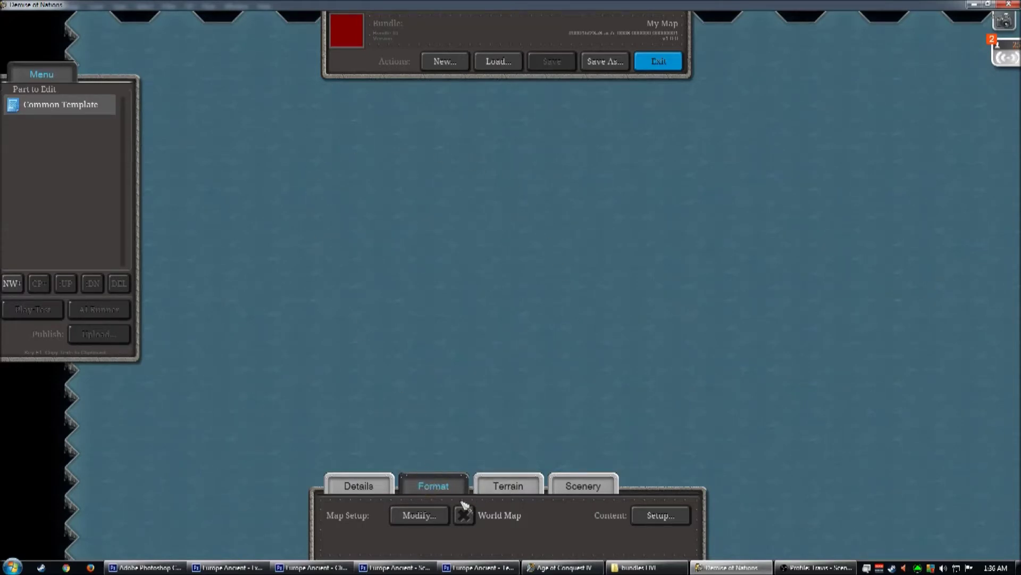
click(420, 517)
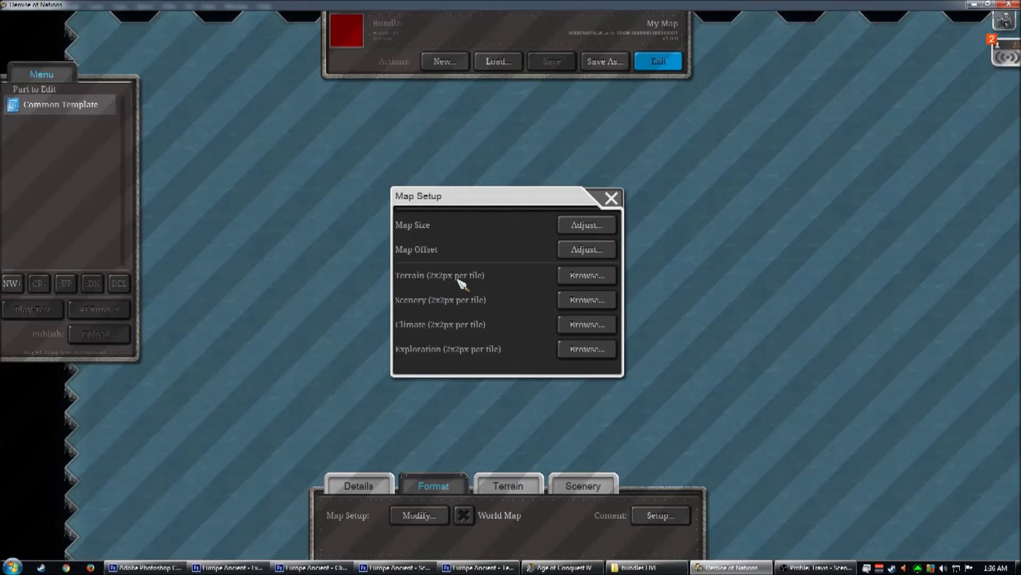
click(612, 199)
Step: Switch to Photoshop and view Europe Ancient - Scenery.png at 1200% in an enlarged window
click(144, 567)
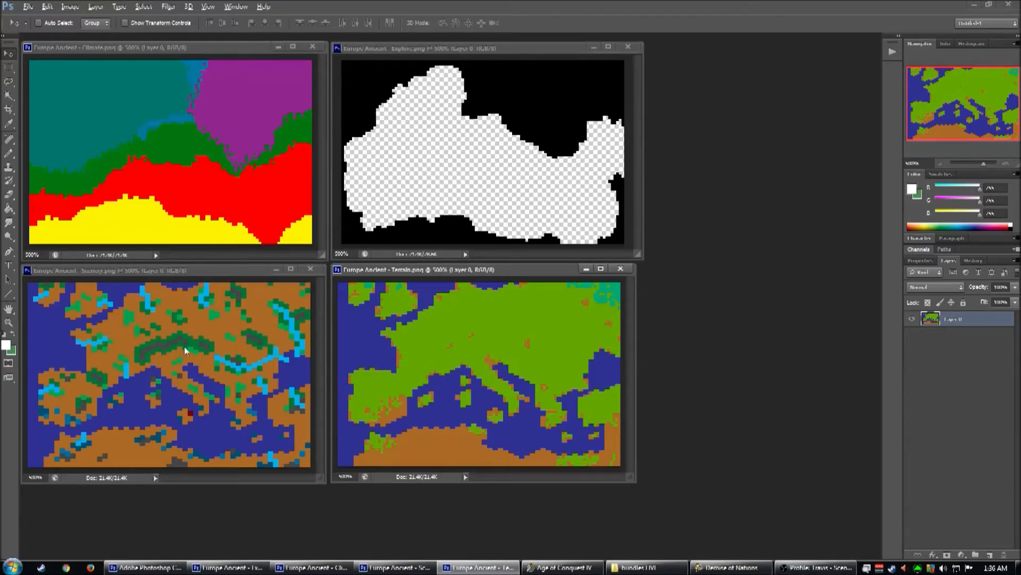
drag(101, 273, 350, 118)
key(ctrl+plus)
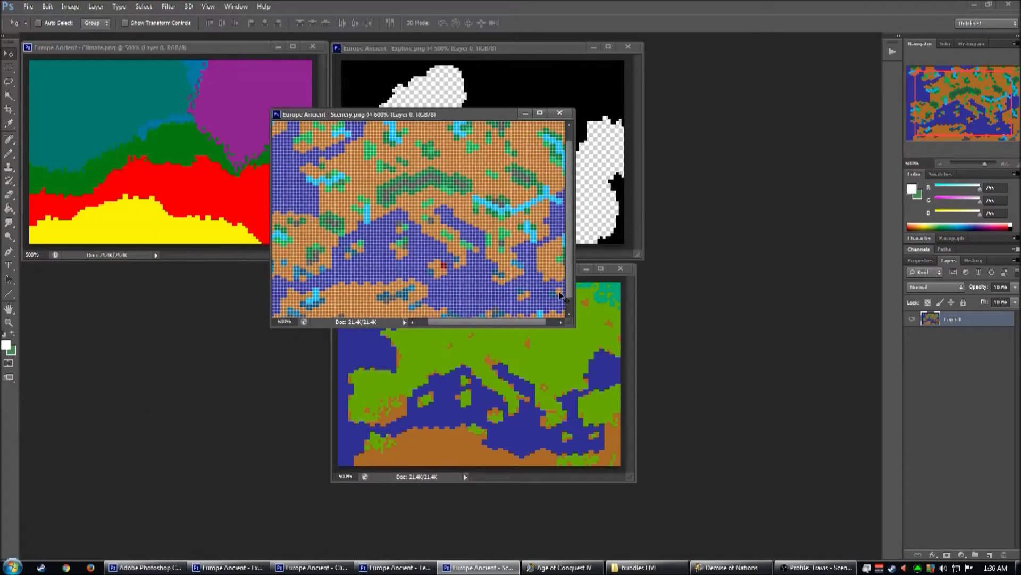
key(ctrl+plus)
key(ctrl+plus)
key(ctrl+plus)
drag(567, 321, 783, 499)
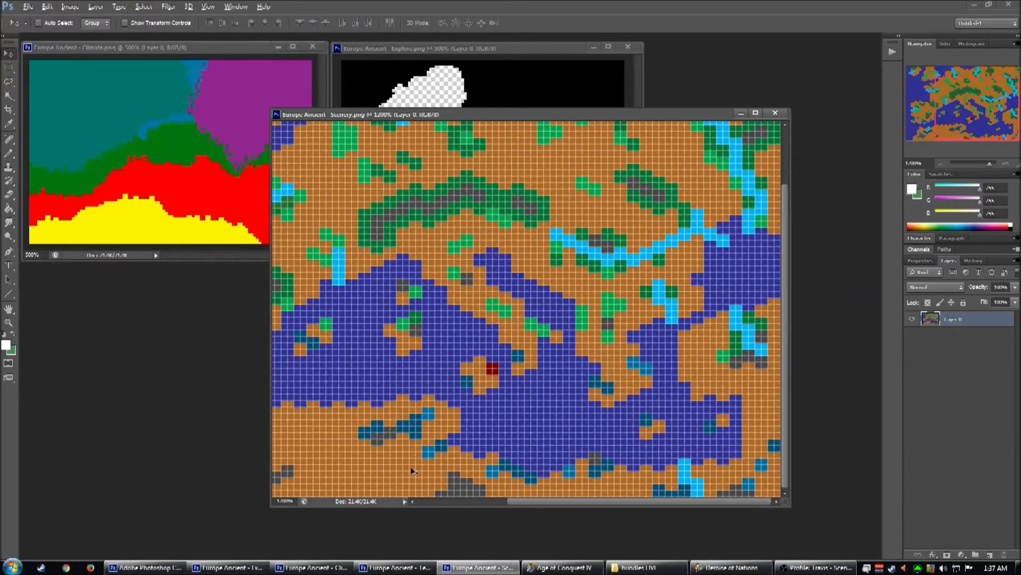
Step: Bring the Europe Ancient - Terrain.png image to the front and switch back to Demise of Nations
click(397, 567)
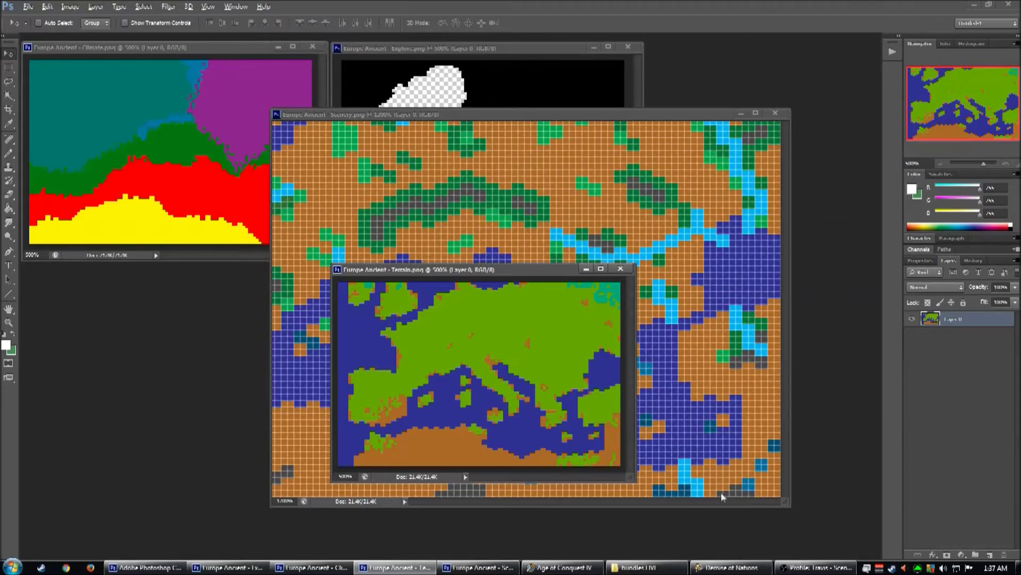
click(702, 565)
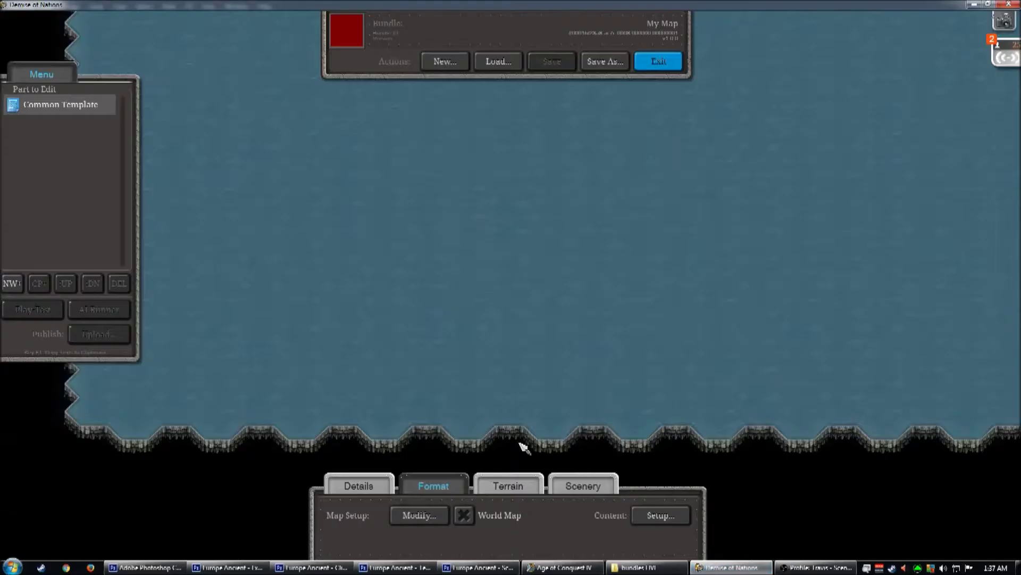
Step: Load Europe Ancient - Terrain.png as the map's terrain image and close the map setup
click(436, 514)
click(576, 273)
scroll(490, 304, down, 5)
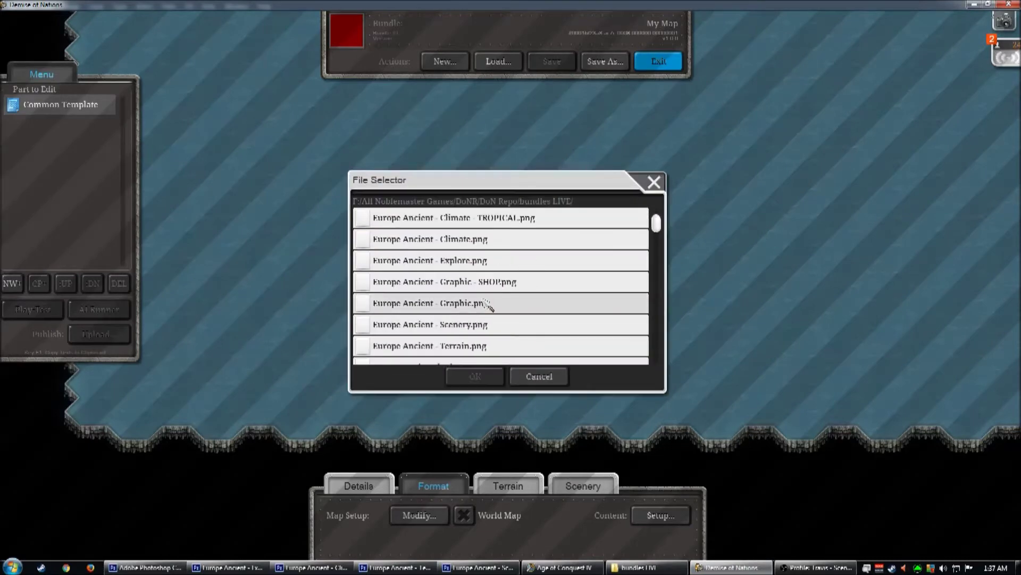
click(477, 320)
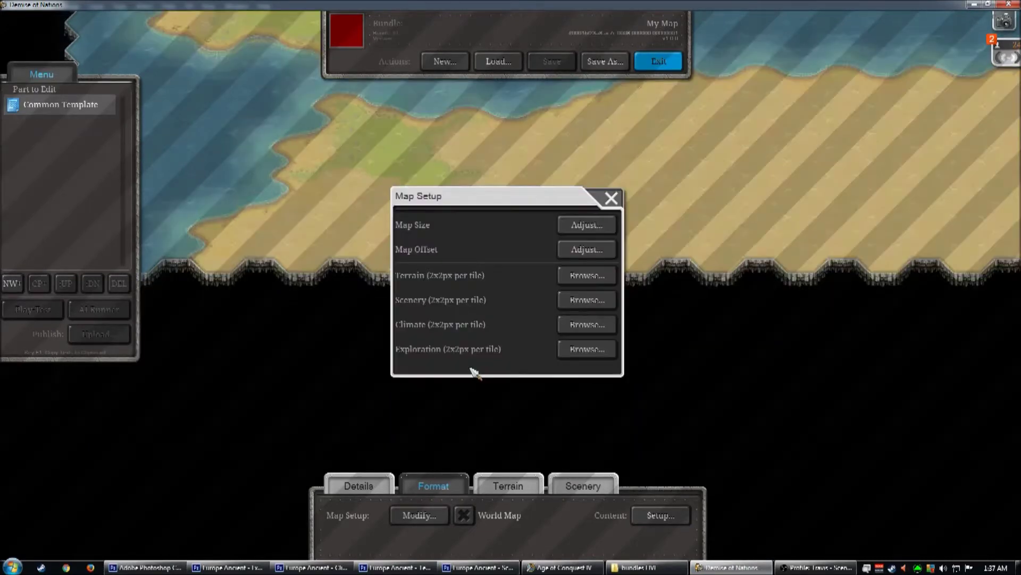
click(611, 198)
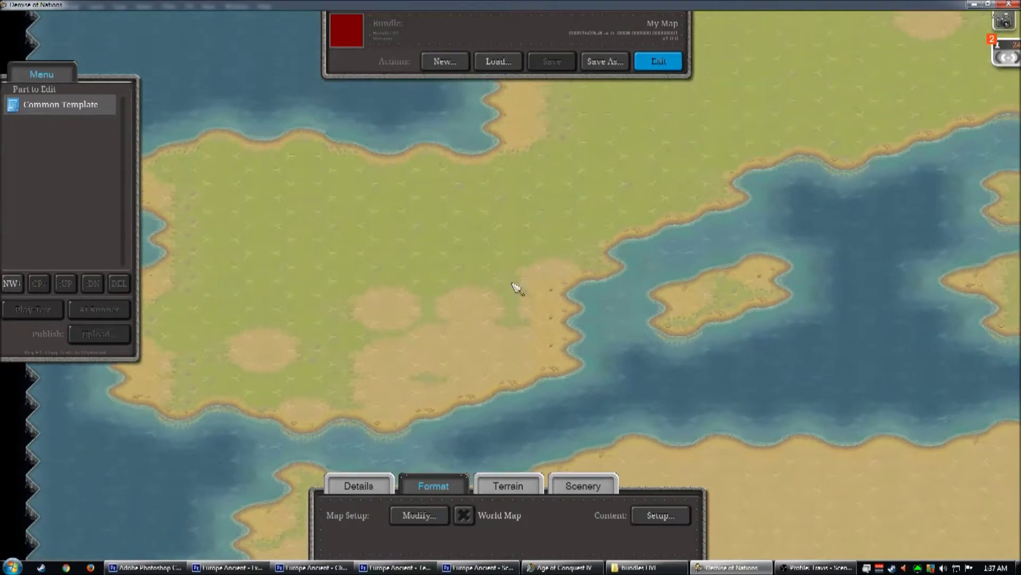
Step: Load Europe Ancient - Scenery.png as the map's scenery image
drag(533, 214, 321, 345)
drag(608, 245, 250, 330)
drag(756, 226, 578, 176)
drag(606, 284, 761, 142)
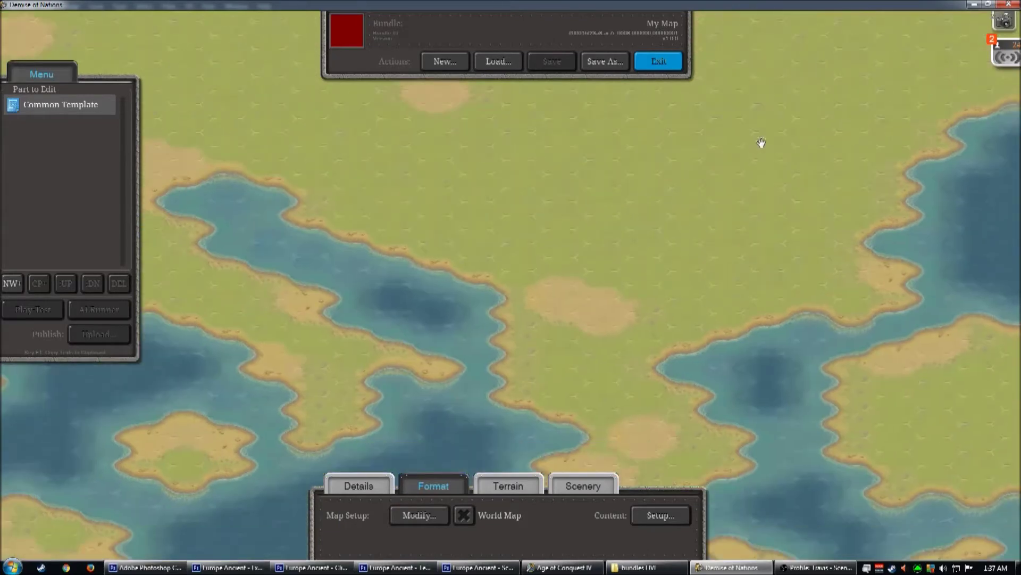
drag(540, 331, 454, 130)
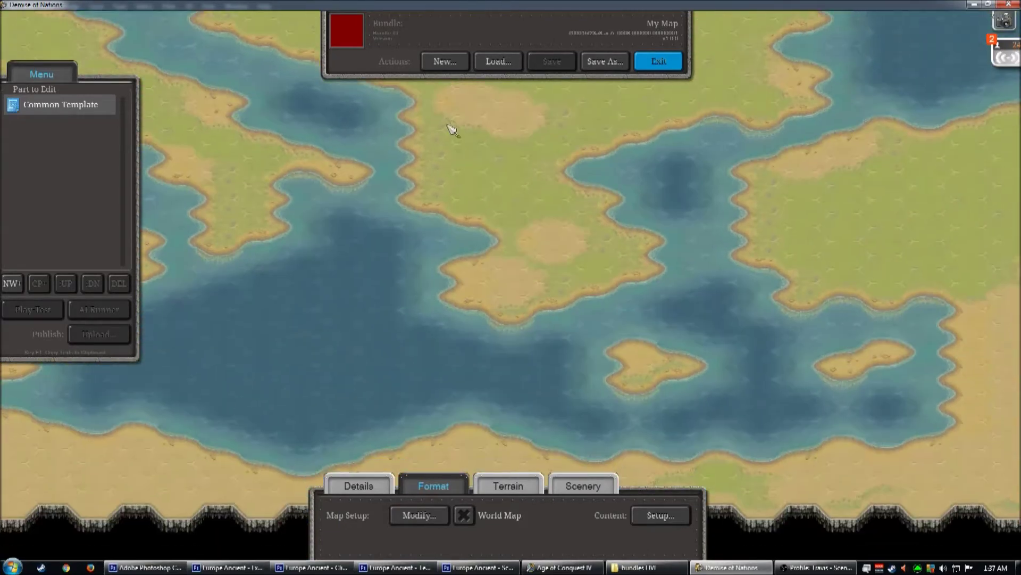
click(428, 516)
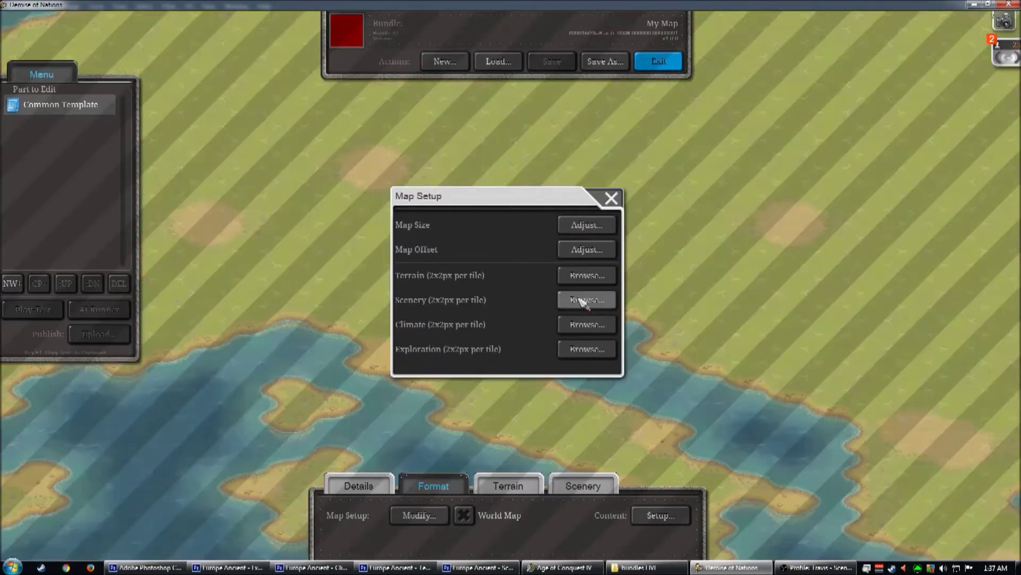
click(583, 301)
scroll(526, 302, down, 2)
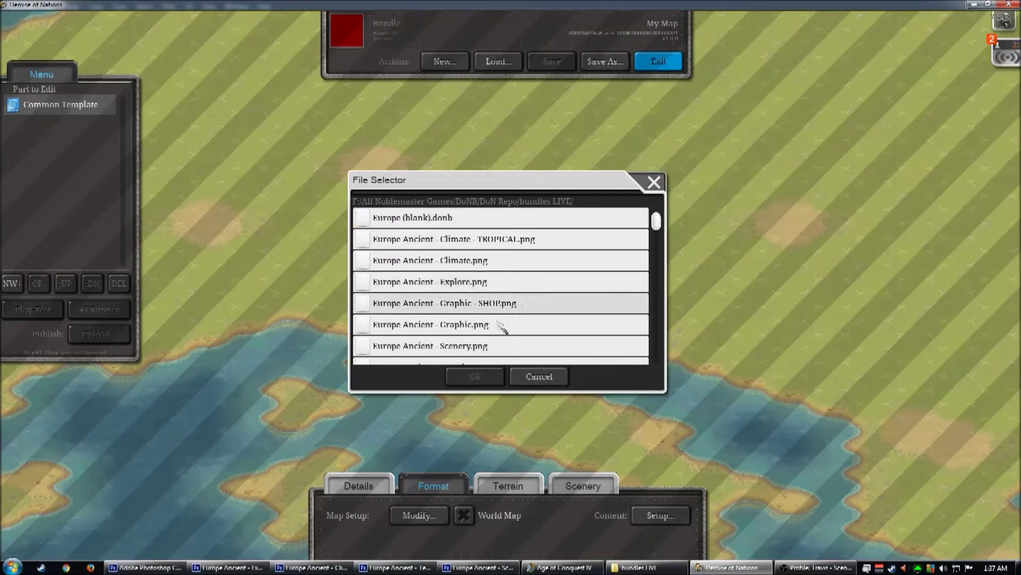
click(472, 326)
click(475, 376)
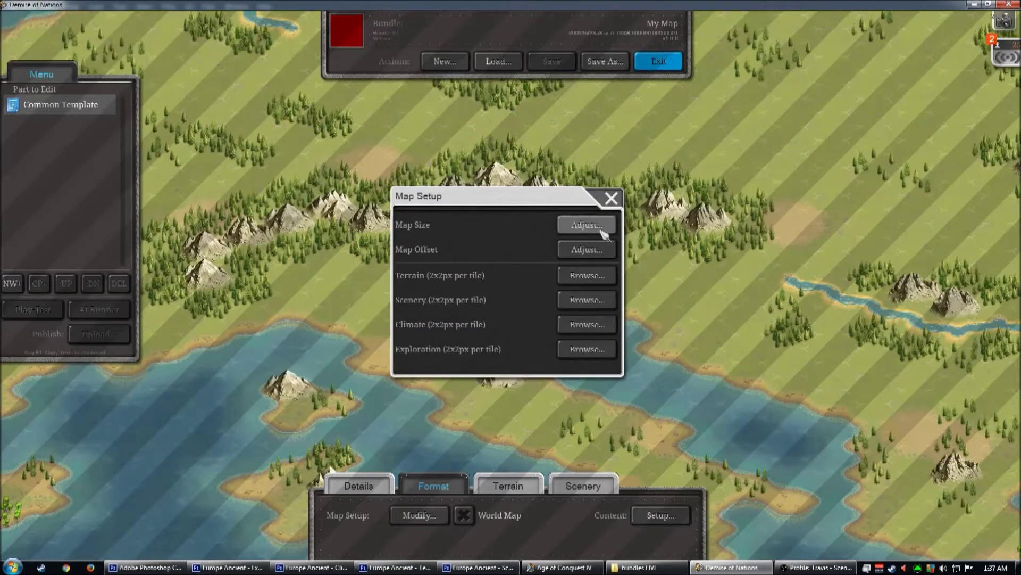
Step: Load Europe Ancient - Climate.png as the map's climate image
click(572, 331)
click(478, 283)
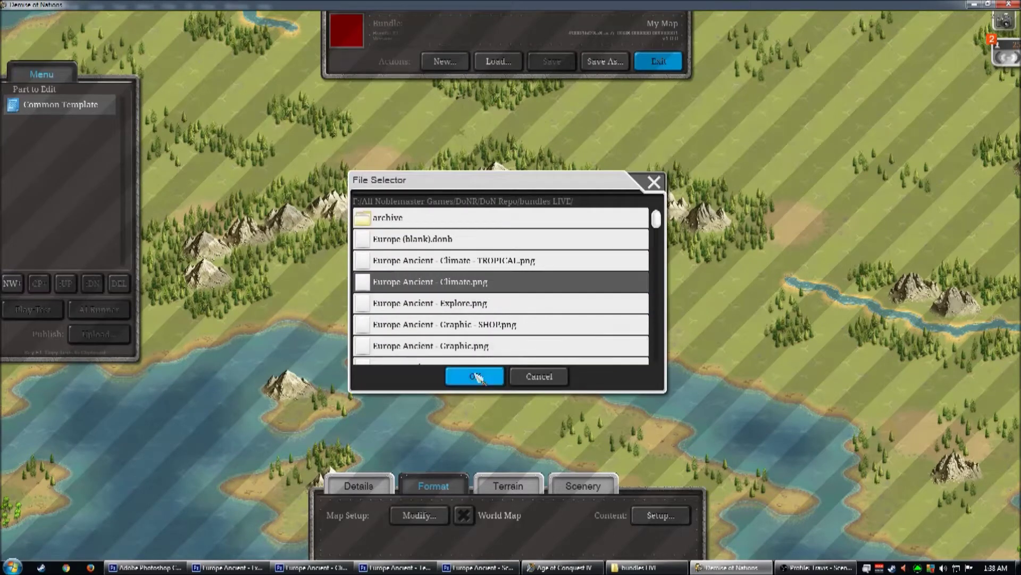
click(477, 376)
Step: Load Europe Ancient - Explore.png as the map's exploration image and close the map setup
click(588, 349)
scroll(492, 308, down, 2)
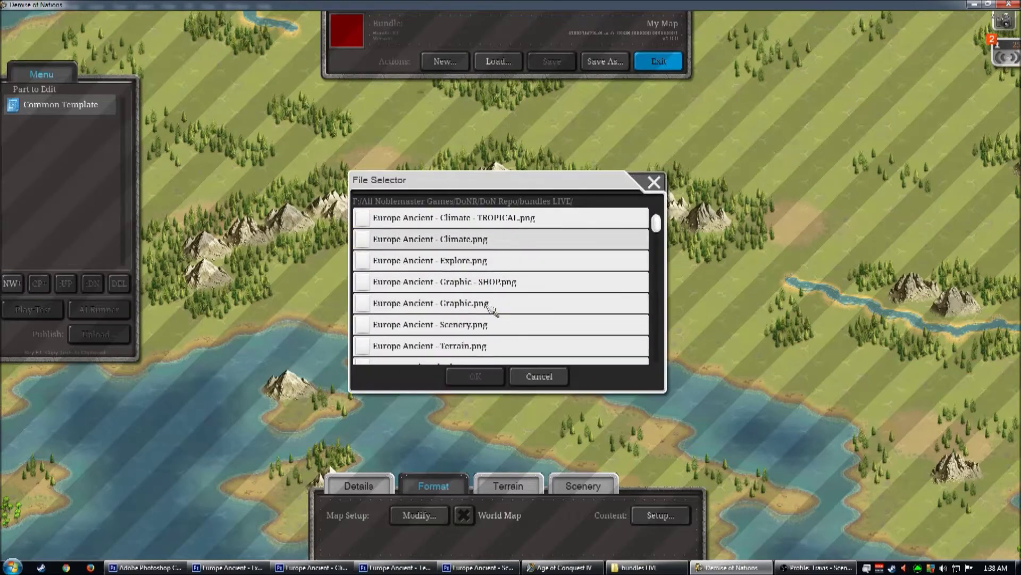
scroll(479, 322, down, 2)
scroll(481, 317, up, 1)
click(482, 302)
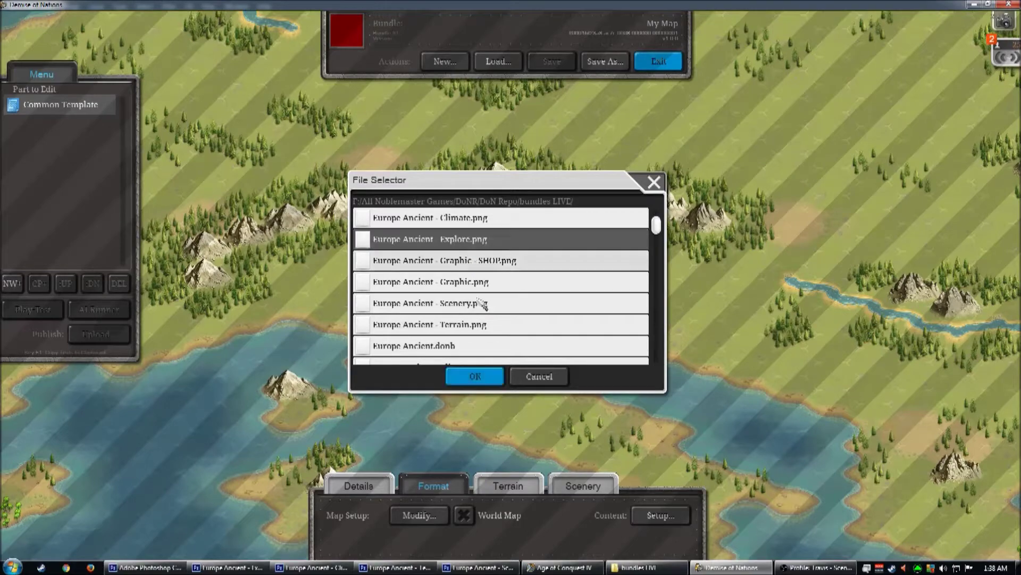
click(475, 377)
click(613, 203)
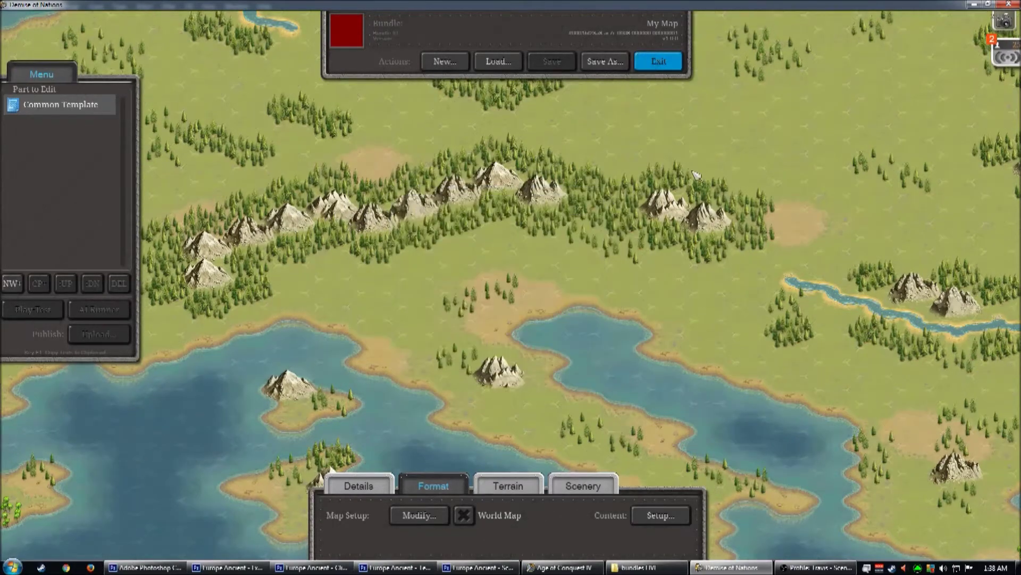
Step: Examine the loaded mountains, forests, rivers and coastlines across the western and northern parts of the map
drag(756, 218, 413, 308)
drag(430, 213, 690, 260)
drag(319, 276, 673, 285)
drag(472, 314, 677, 340)
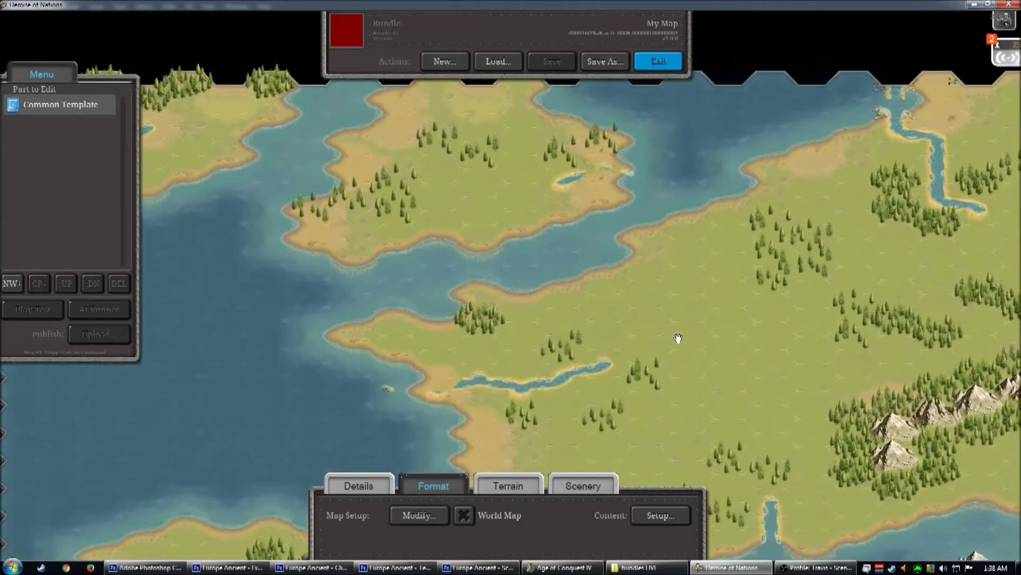
drag(696, 272, 629, 360)
drag(452, 223, 497, 243)
drag(665, 229, 436, 236)
drag(440, 309, 599, 158)
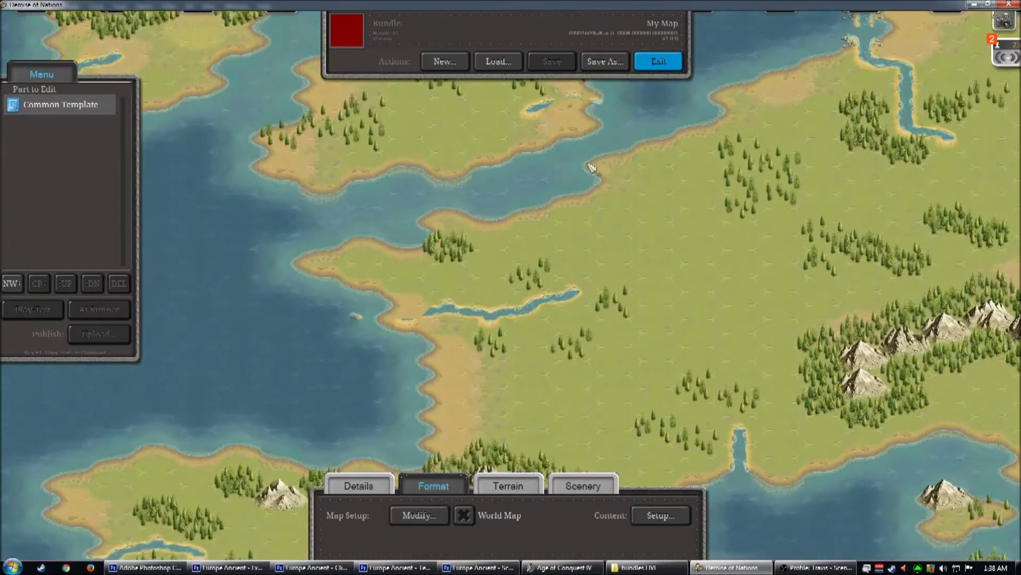
drag(449, 295, 504, 188)
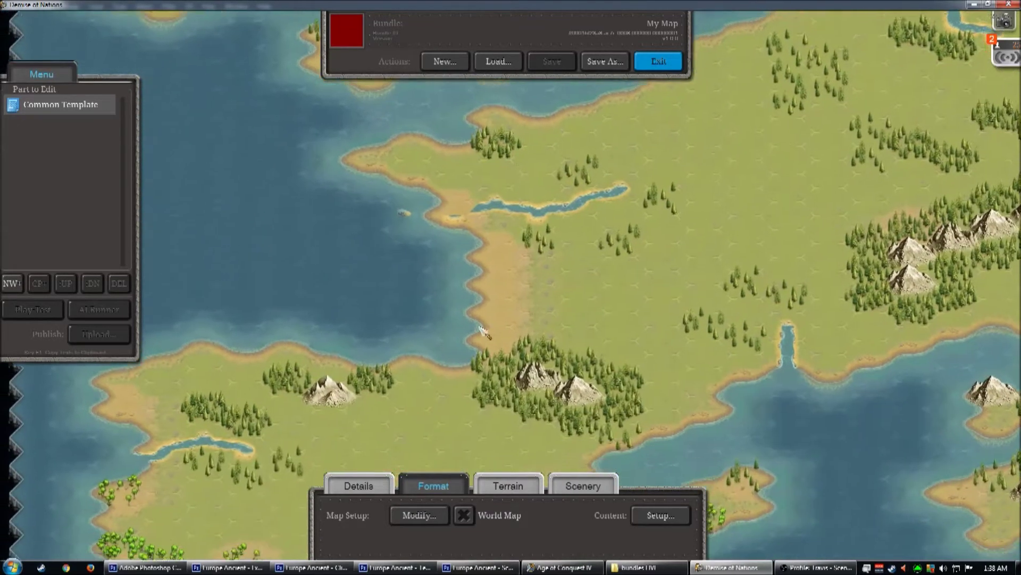
drag(467, 345, 532, 174)
drag(559, 370, 469, 183)
drag(647, 298, 415, 261)
drag(778, 276, 381, 295)
drag(867, 194, 475, 298)
Step: Switch to Photoshop to view Europe Ancient - Terrain.png and return to Demise of Nations
click(394, 567)
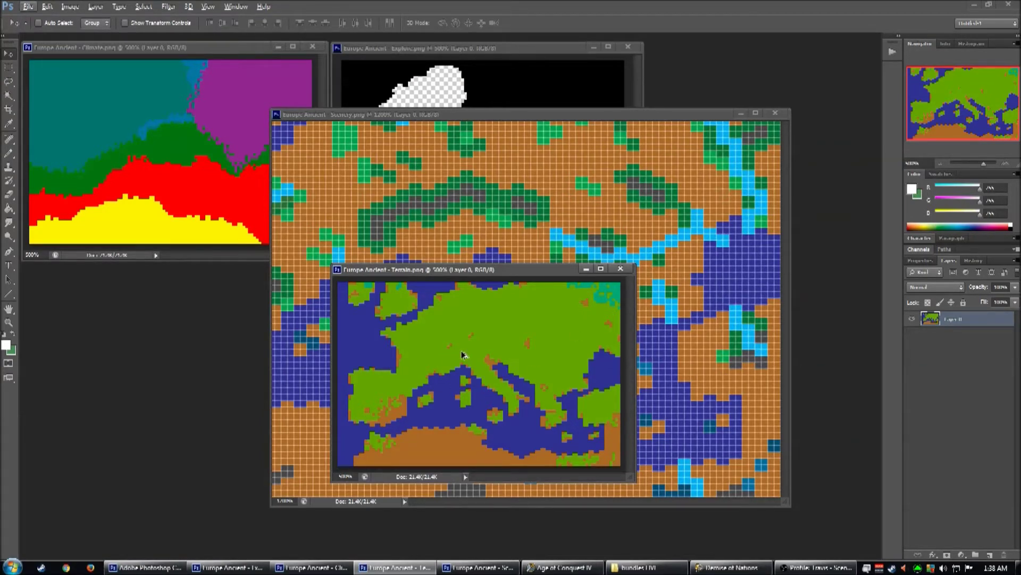
key(alt+Tab)
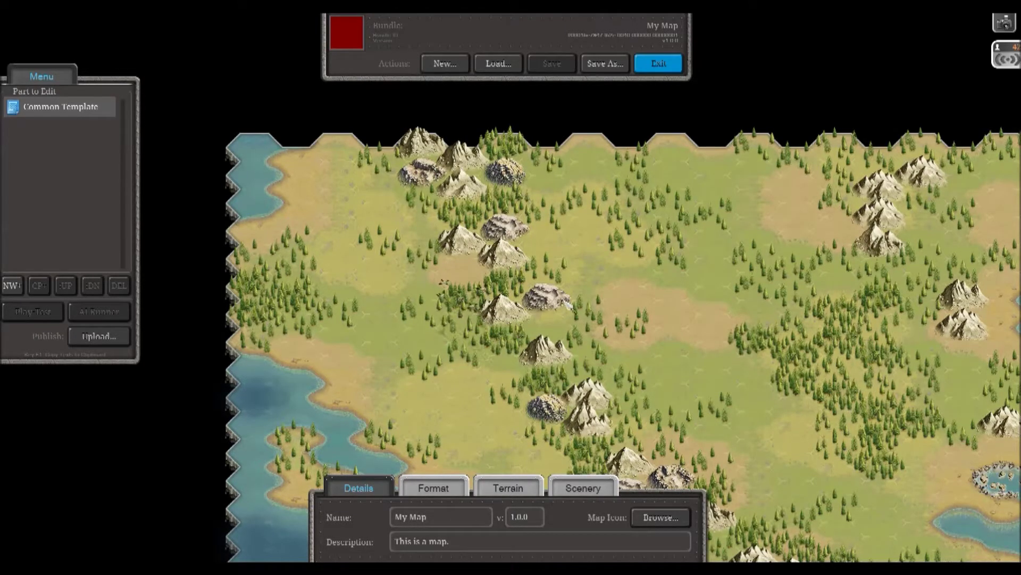
Step: Create a new scenario in the bundle and choose Village as the object to add
drag(610, 298, 359, 152)
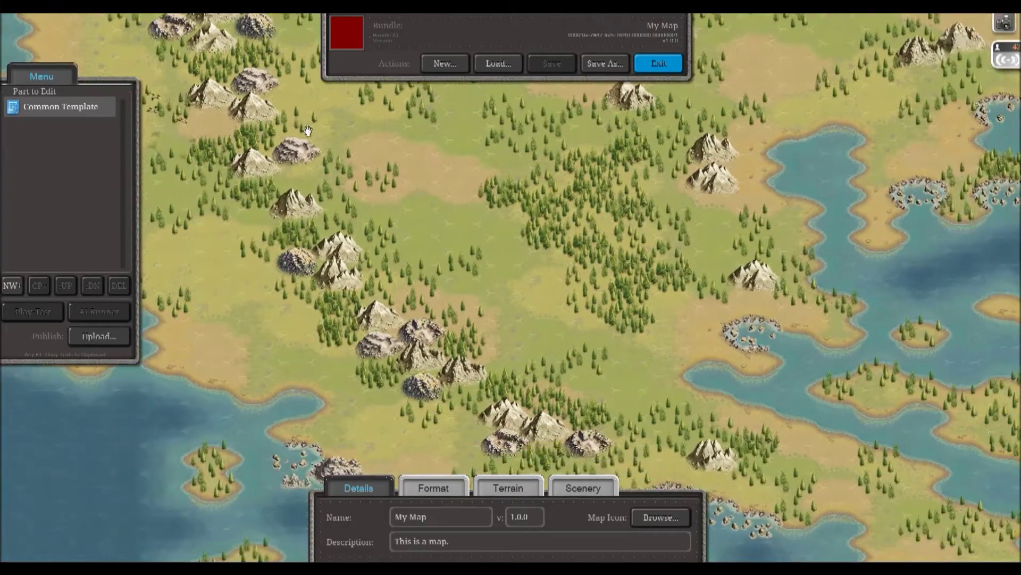
click(12, 286)
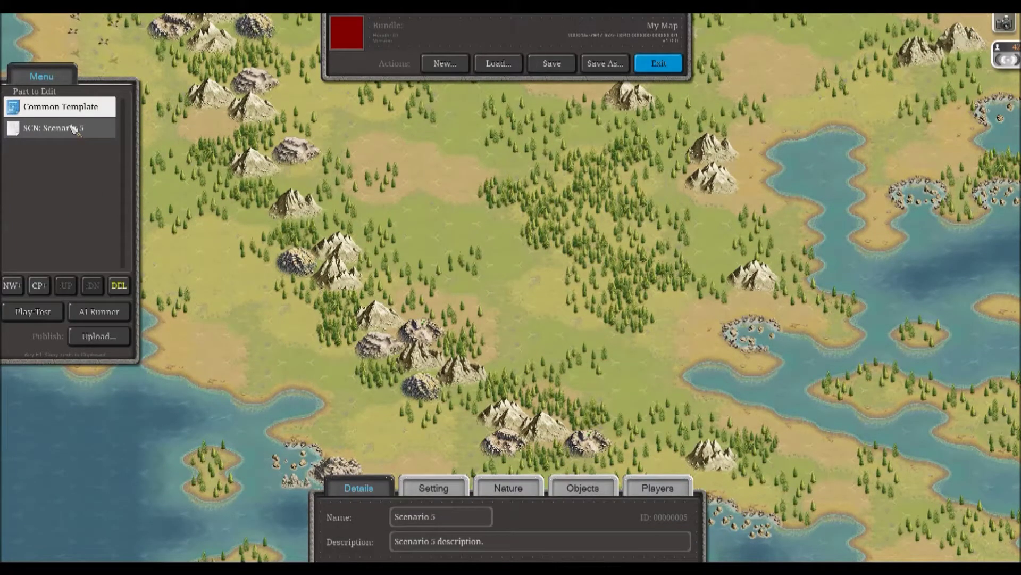
click(594, 492)
click(508, 517)
drag(627, 395, 351, 186)
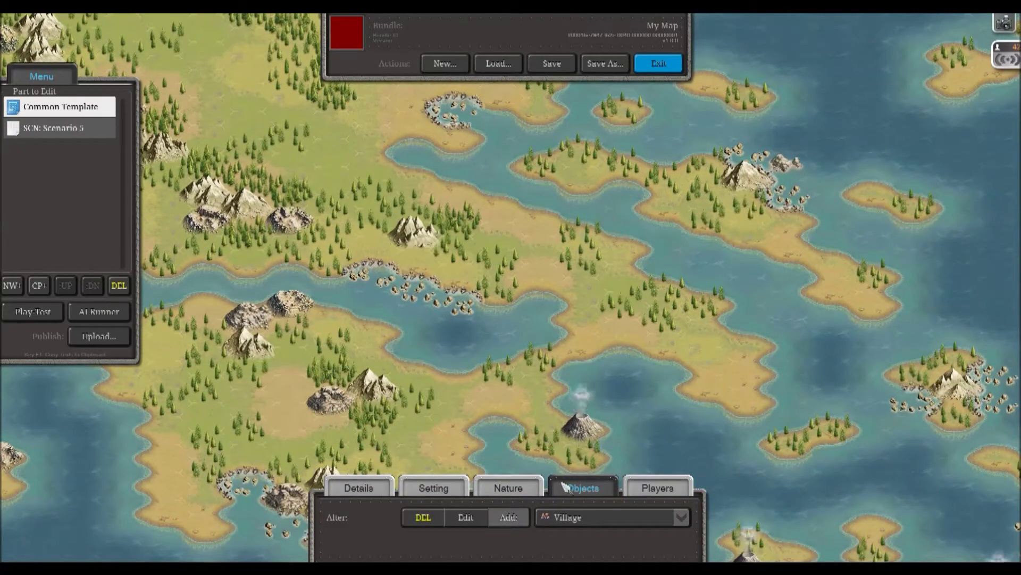
click(595, 524)
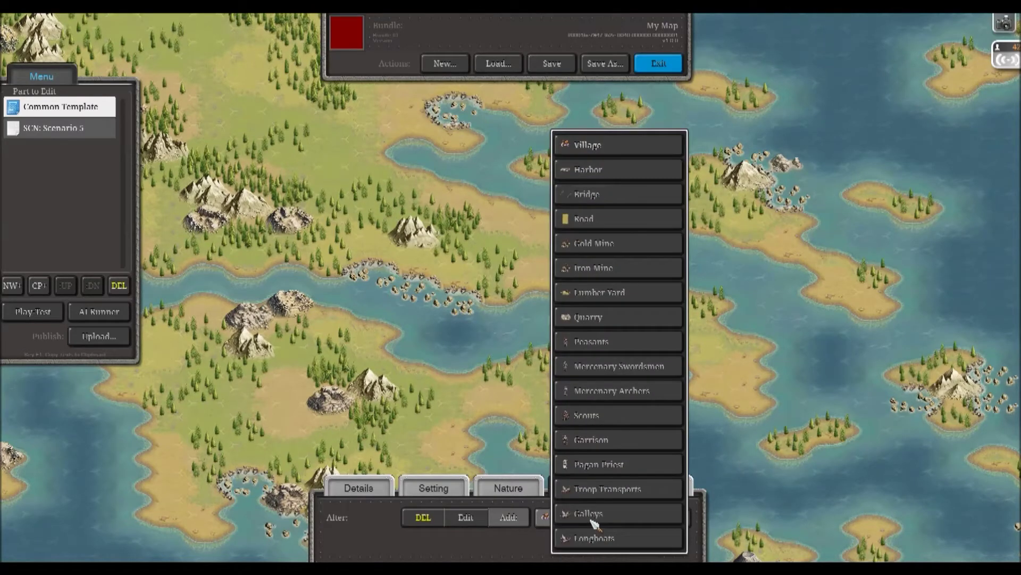
click(579, 155)
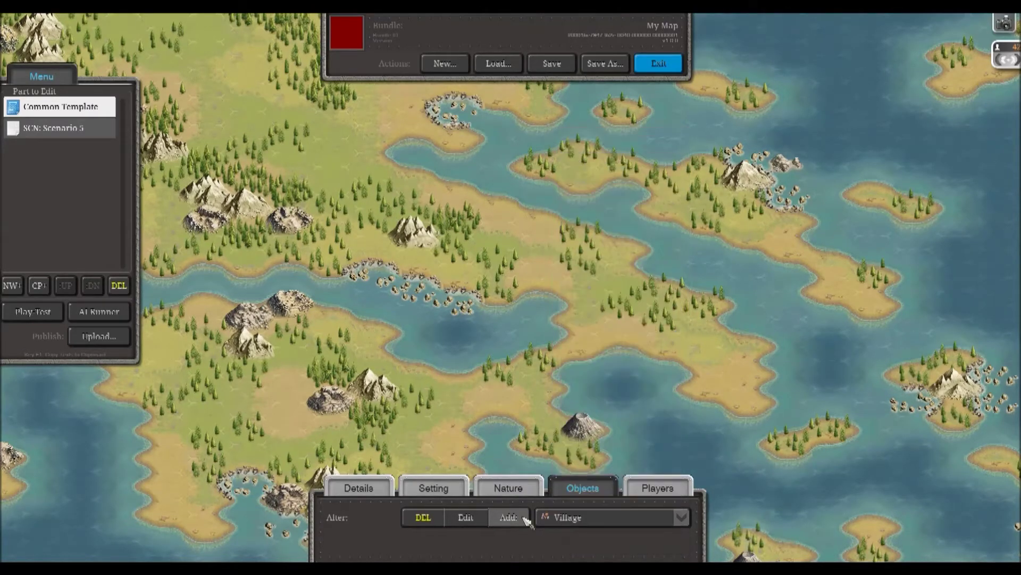
Step: Place villages on the eastern peninsula, beside the southern mountains and on the western side of the southern landmass
drag(599, 375, 503, 298)
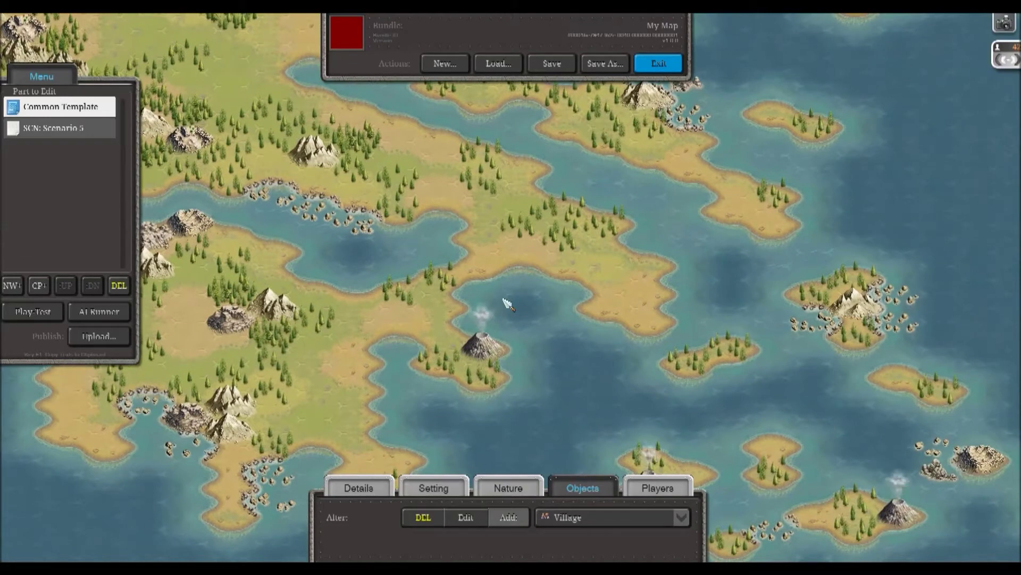
click(596, 274)
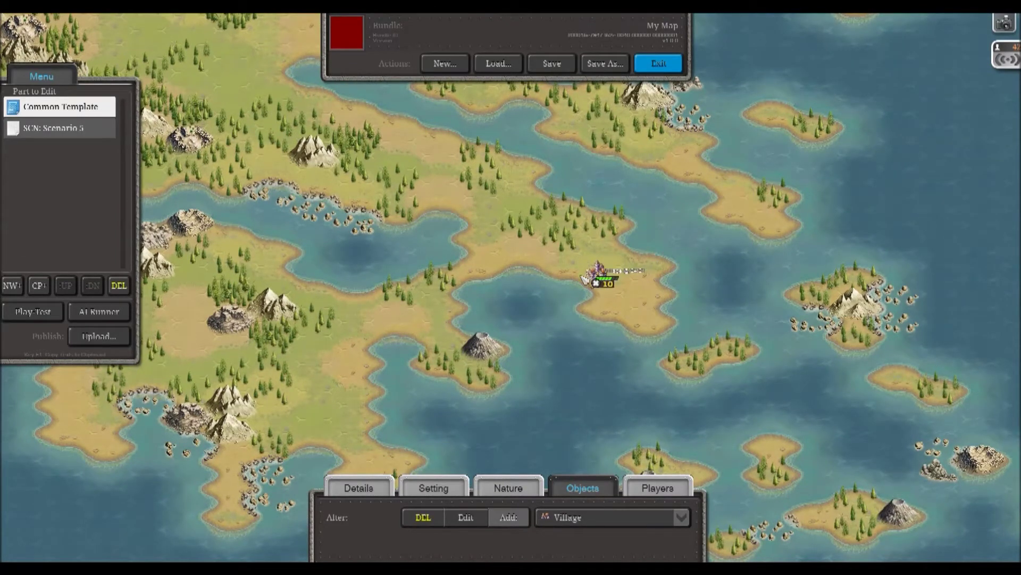
drag(538, 314, 707, 209)
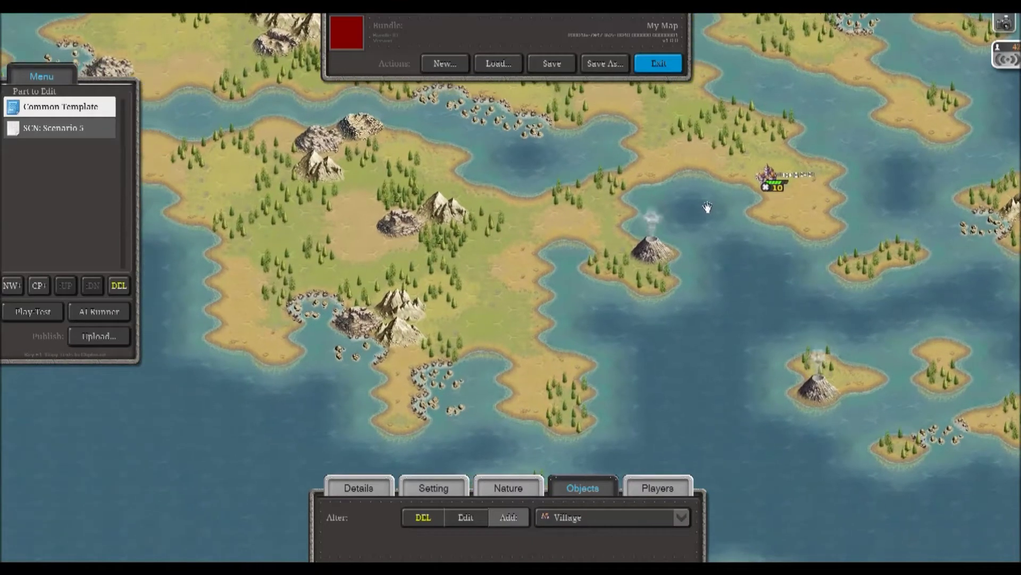
click(451, 323)
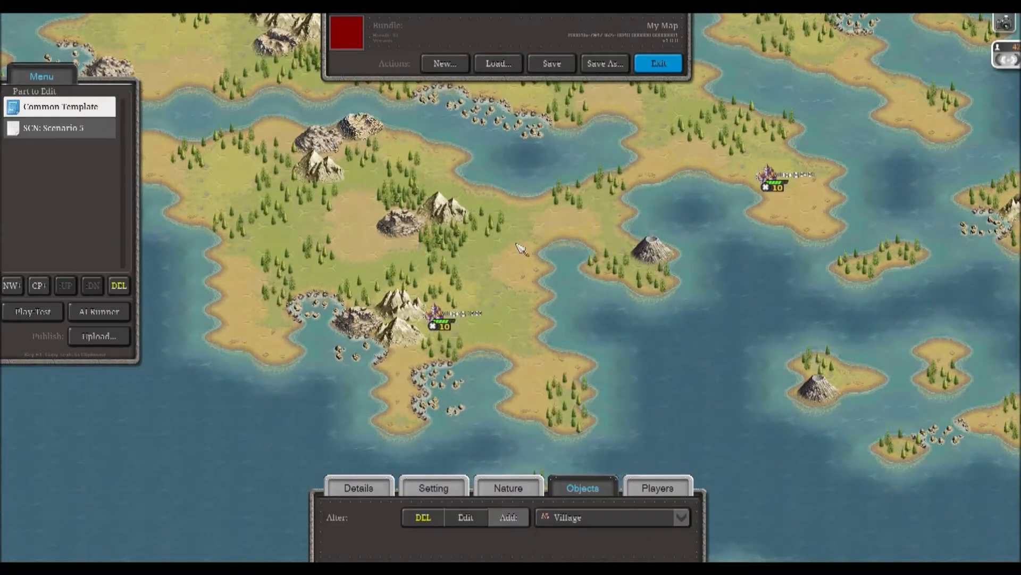
drag(524, 240, 728, 289)
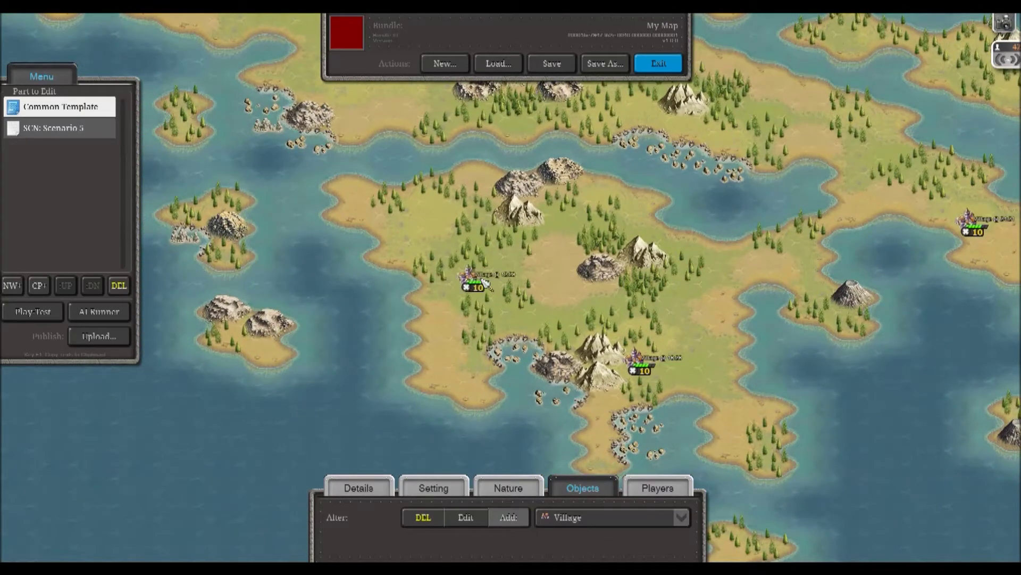
Step: Place villages on the inland bay's southeastern shore, on the mainland north of the bay and on the northeastern peninsula
drag(723, 265, 563, 288)
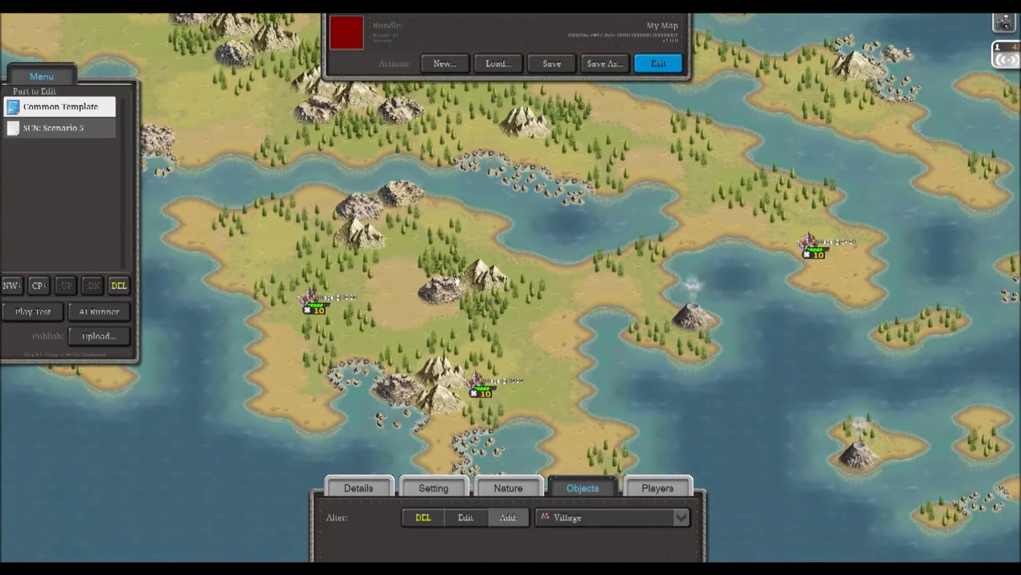
click(576, 285)
drag(636, 237, 639, 347)
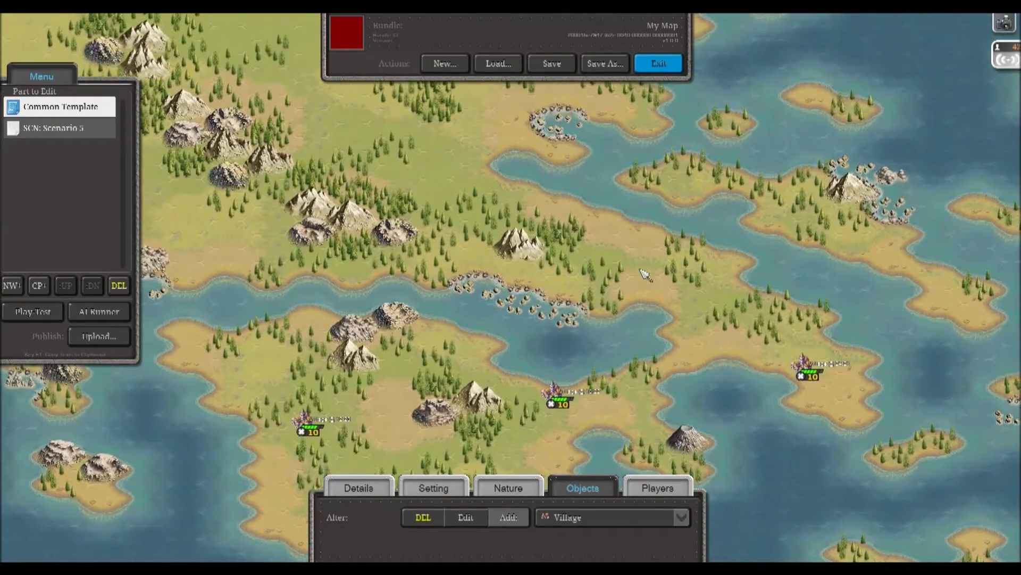
drag(678, 242, 581, 301)
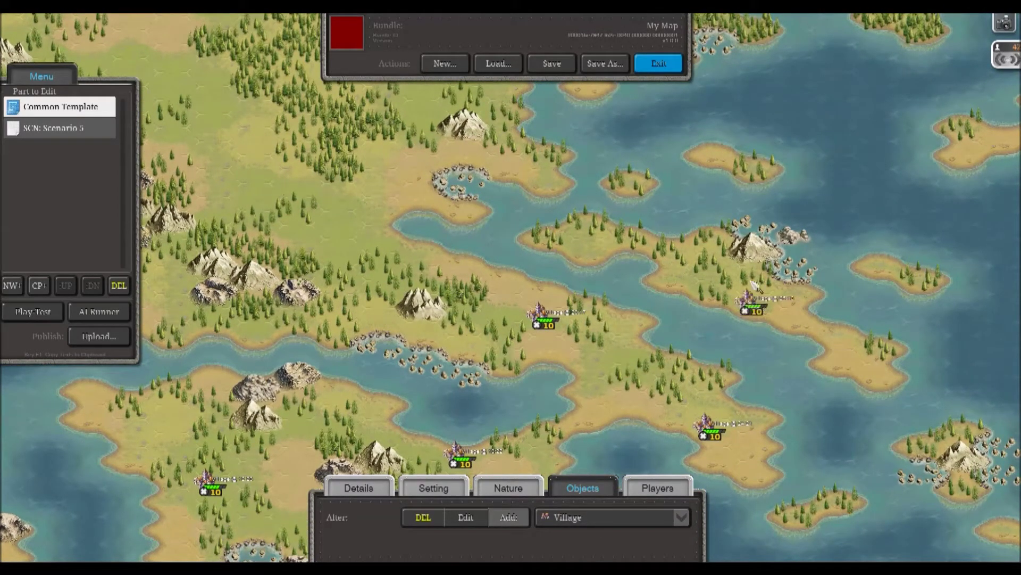
drag(462, 254, 711, 232)
drag(719, 267, 491, 165)
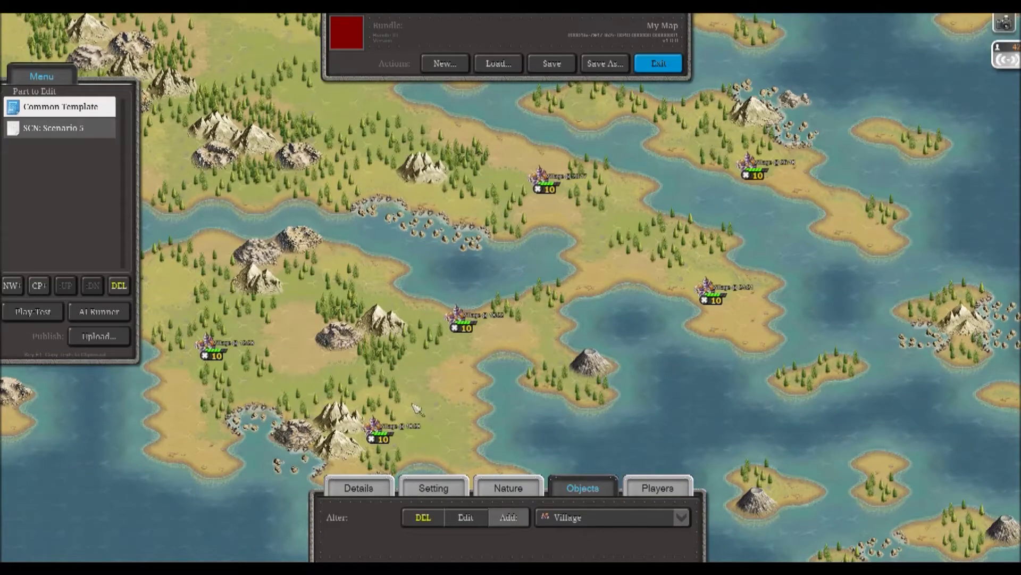
Step: Edit the village on the southern landmass's western side: name Olympia, population 150000, with Barracks and Archery enabled
click(466, 517)
drag(617, 370, 706, 356)
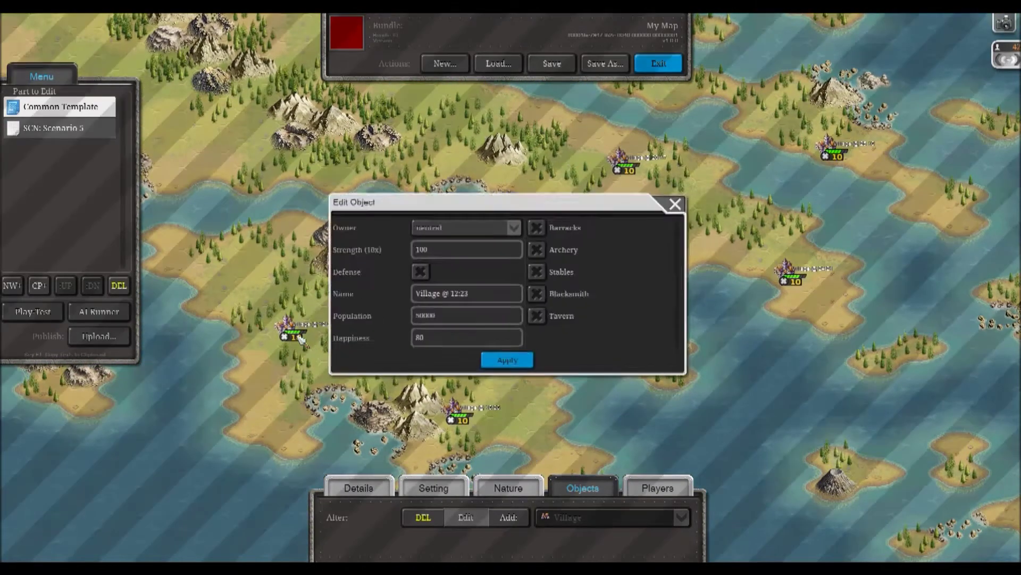
click(290, 328)
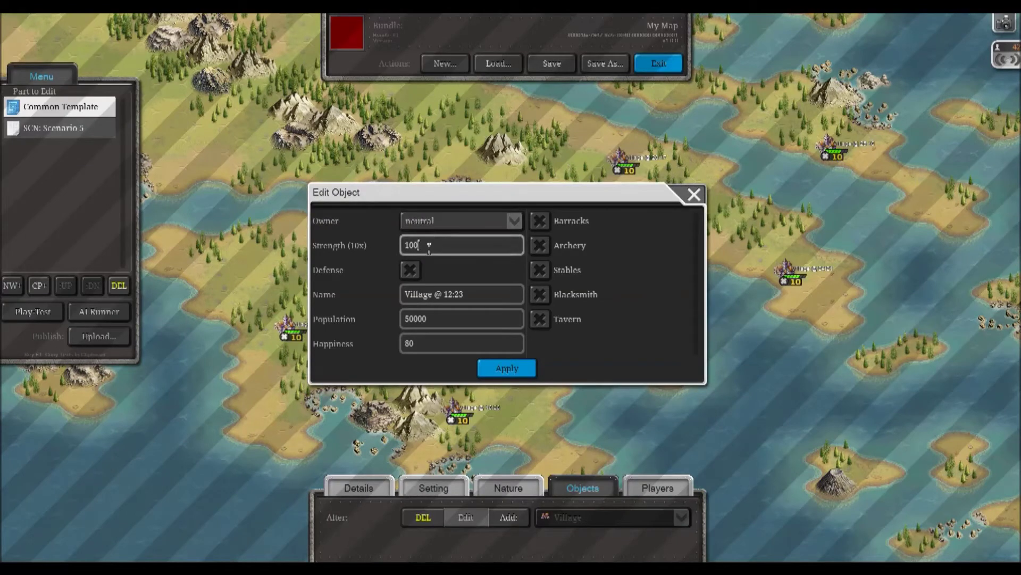
click(465, 294)
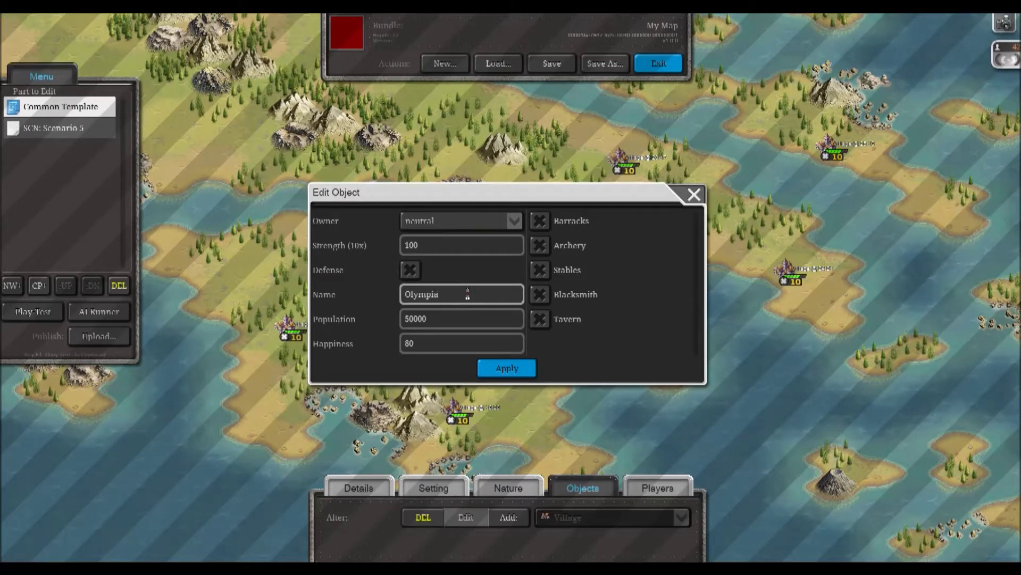
click(402, 321)
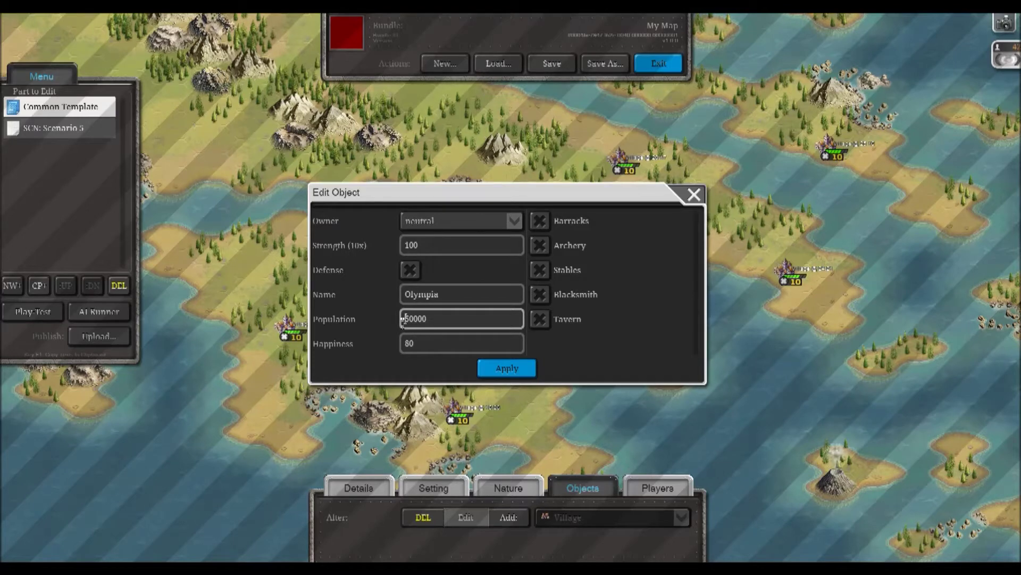
click(541, 246)
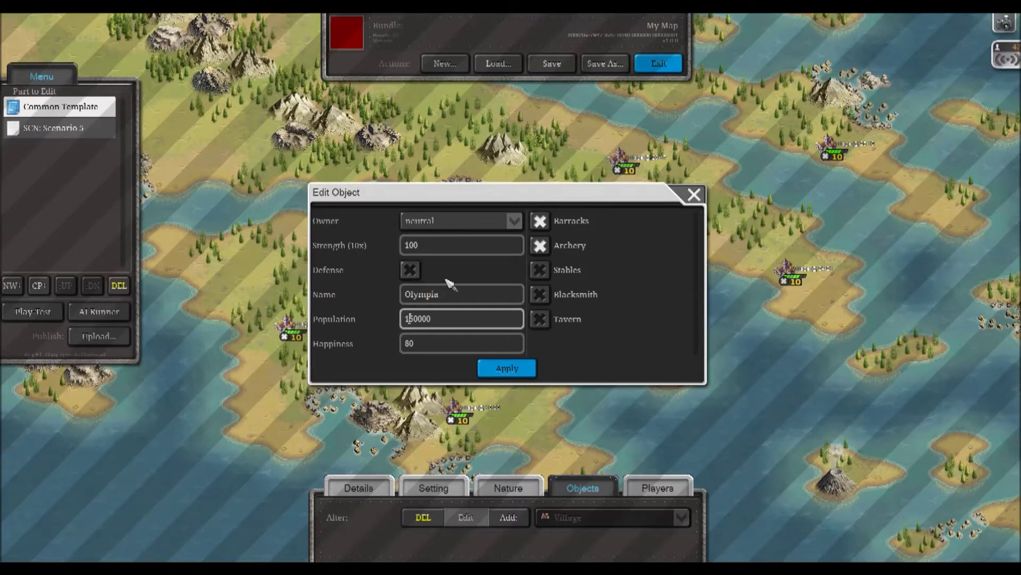
click(507, 369)
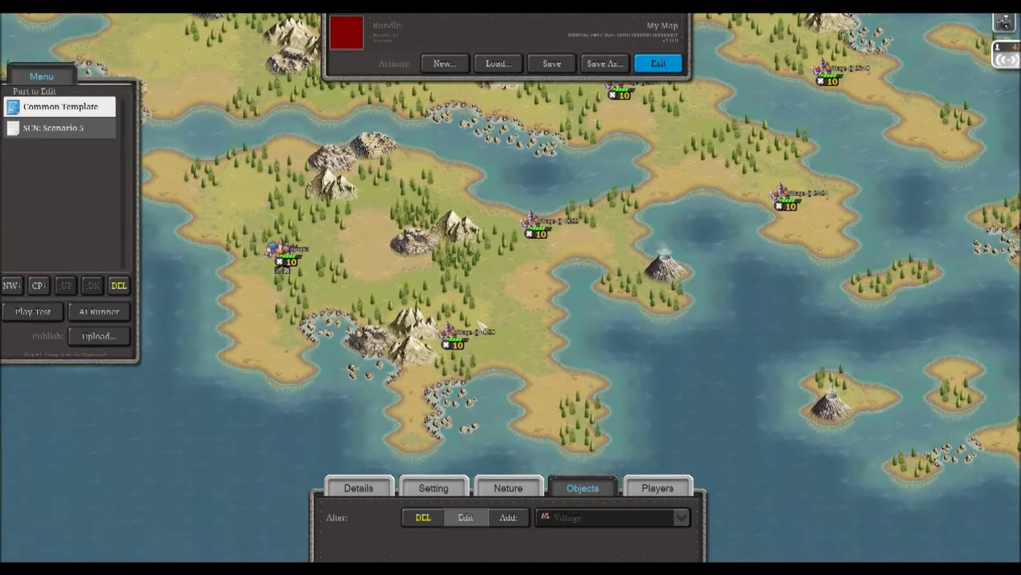
Step: Rename the village beside the southern mountains Sparta, set its population to 150000, and enable Barracks, Archery, Stables and Blacksmith
click(481, 325)
click(475, 294)
key(BackSpace)
key(BackSpace)
key(BackSpace)
key(BackSpace)
key(BackSpace)
key(BackSpace)
key(BackSpace)
key(BackSpace)
key(BackSpace)
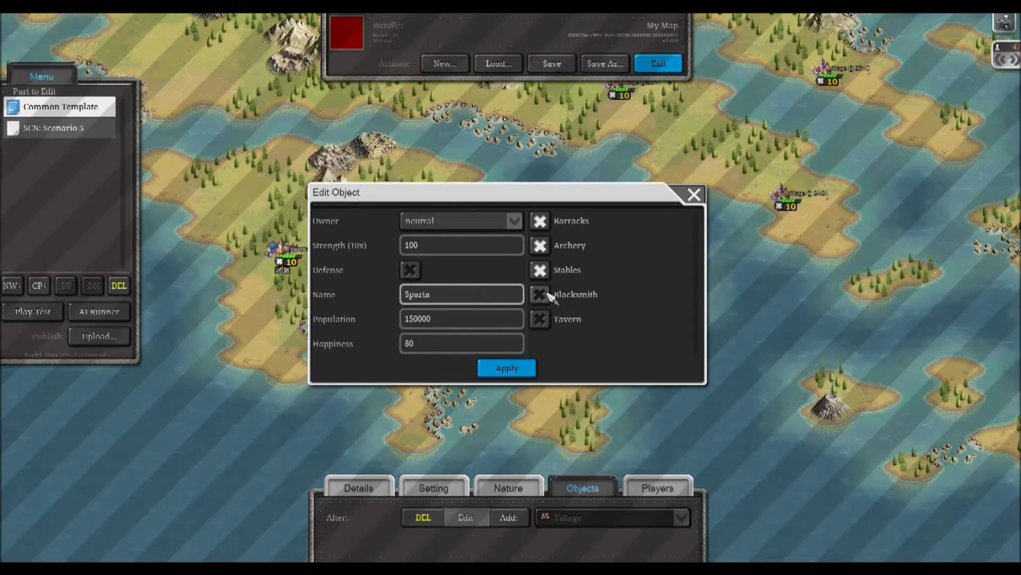
click(495, 368)
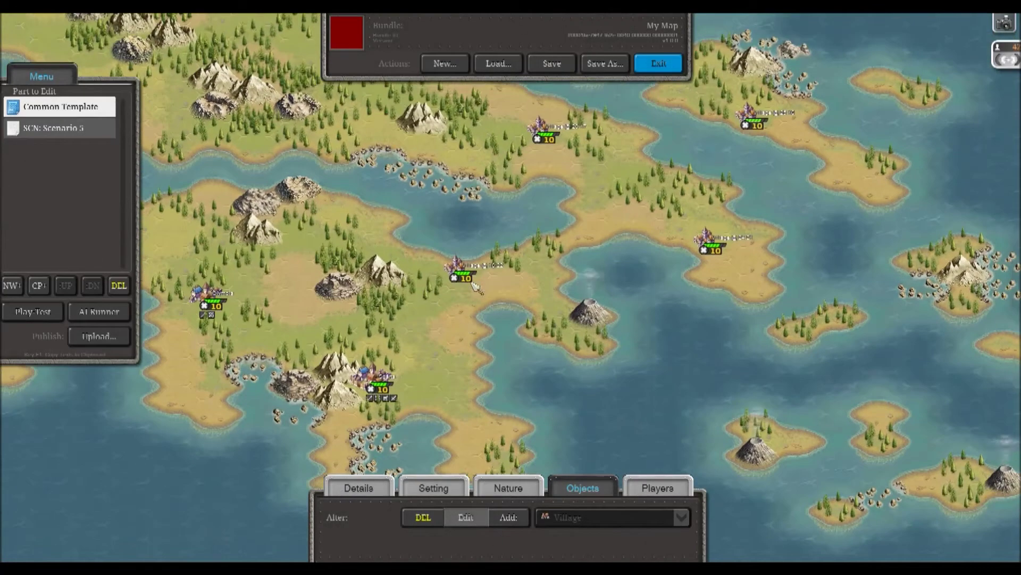
Step: Rename the village on the inland bay's southeastern shore Corinth and set its population to 150000
click(456, 271)
double_click(463, 293)
text(Corinth)
click(415, 324)
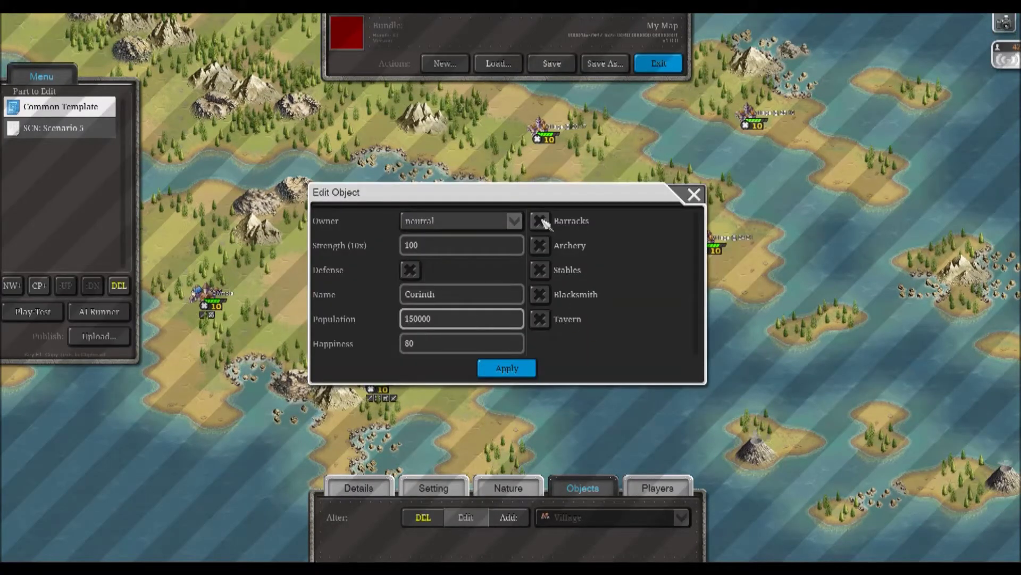
click(507, 368)
Step: Rename the village on the eastern peninsula Athens and set its population to 150000
click(585, 249)
click(486, 294)
double_click(486, 295)
text(Athens)
click(405, 319)
text(1)
click(521, 368)
Step: Rename the village on the mainland north of the bay Thebes and set its population to 150000
click(581, 247)
click(479, 296)
double_click(479, 295)
text(Thebes)
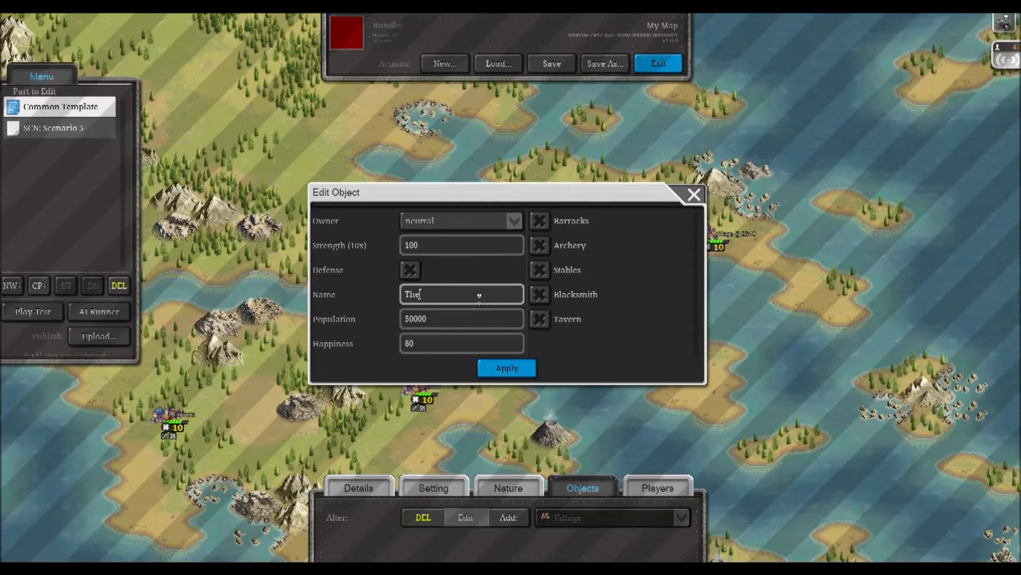
click(405, 319)
text(1)
click(519, 367)
Step: Rename the village on the northeastern peninsula Chalcis and set its population to 150000
click(583, 248)
click(466, 296)
double_click(465, 294)
text(Ehalcis)
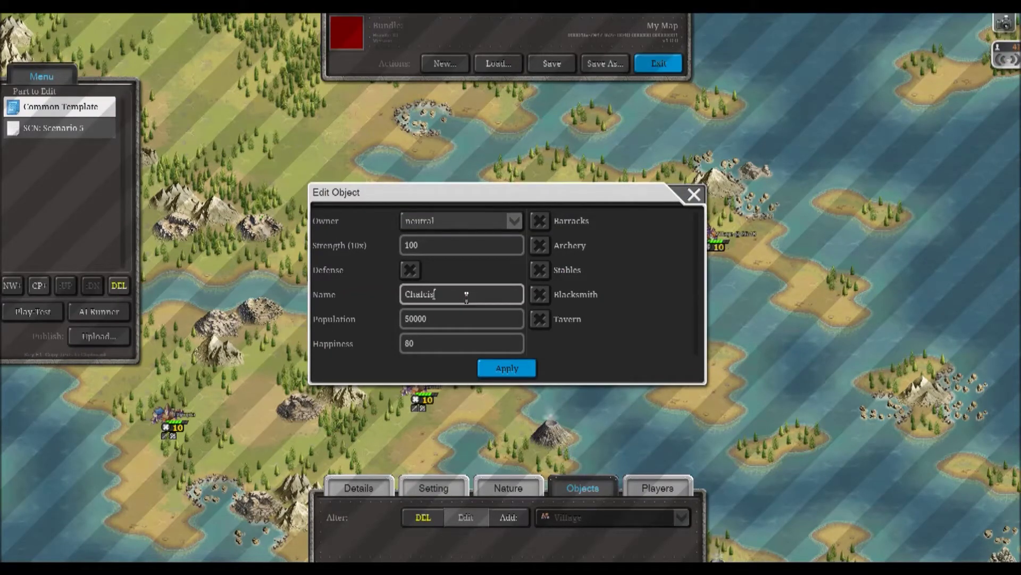
click(405, 318)
text(1)
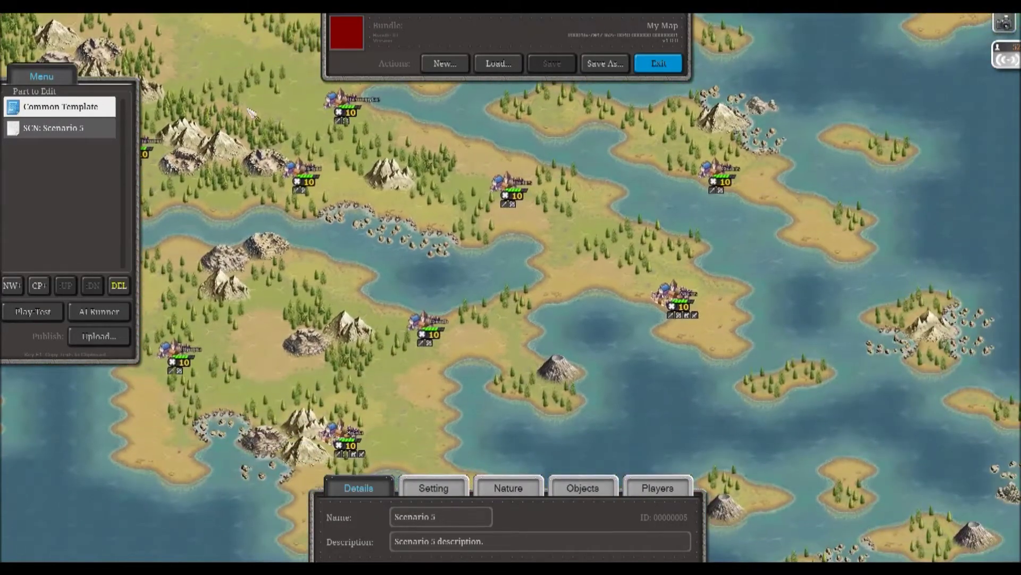
Step: Rename the scenario as Greece 336 BC
click(466, 515)
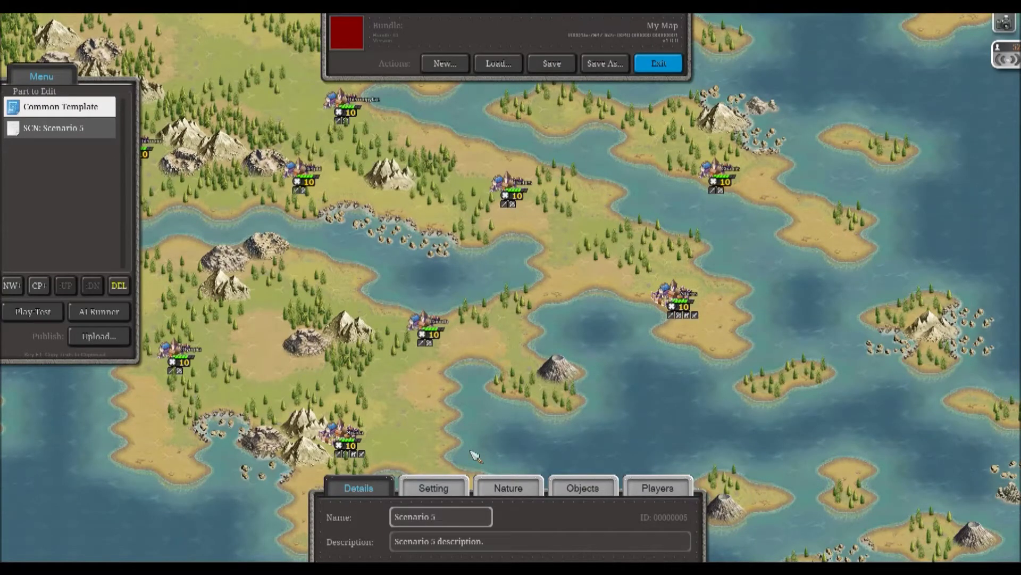
key(BackSpace)
key(BackSpace)
key(BackSpace)
key(BackSpace)
key(BackSpace)
key(BackSpace)
key(BackSpace)
key(BackSpace)
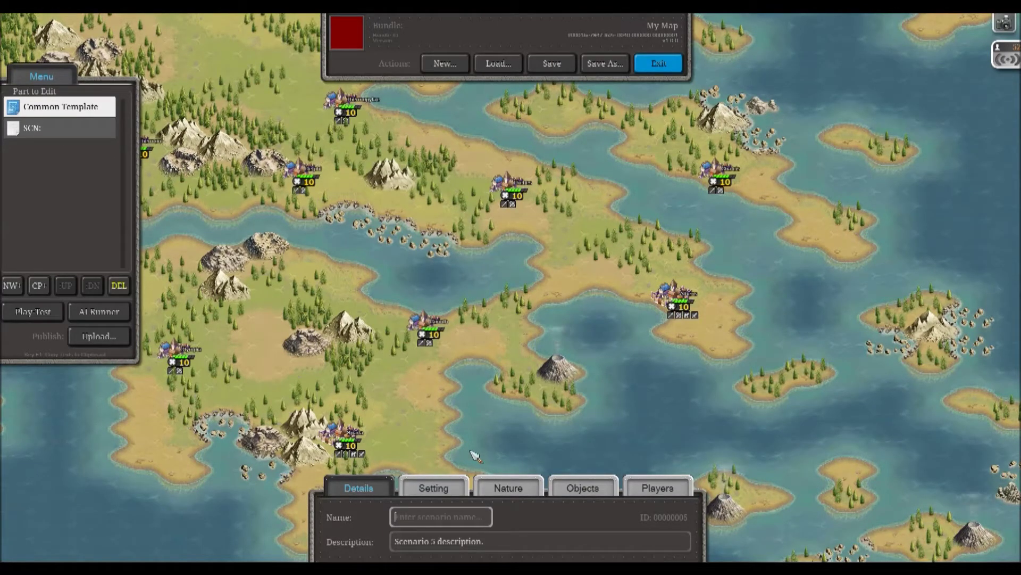
text(Greece 336 B)
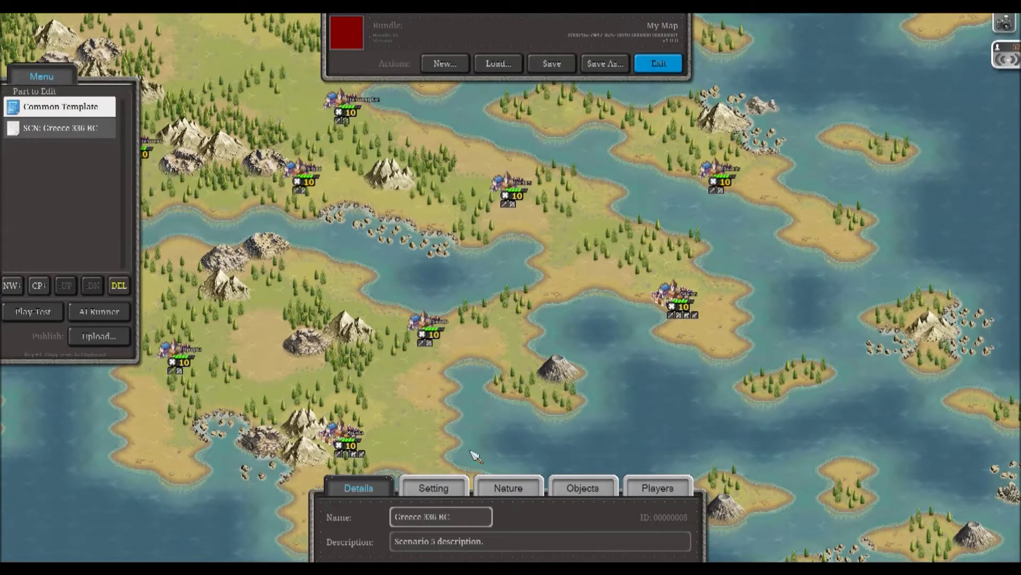
text(C)
Step: Replace the scenario description with "Around the time of the death of Philip II."
click(493, 548)
key(ctrl+a)
key(BackSpace)
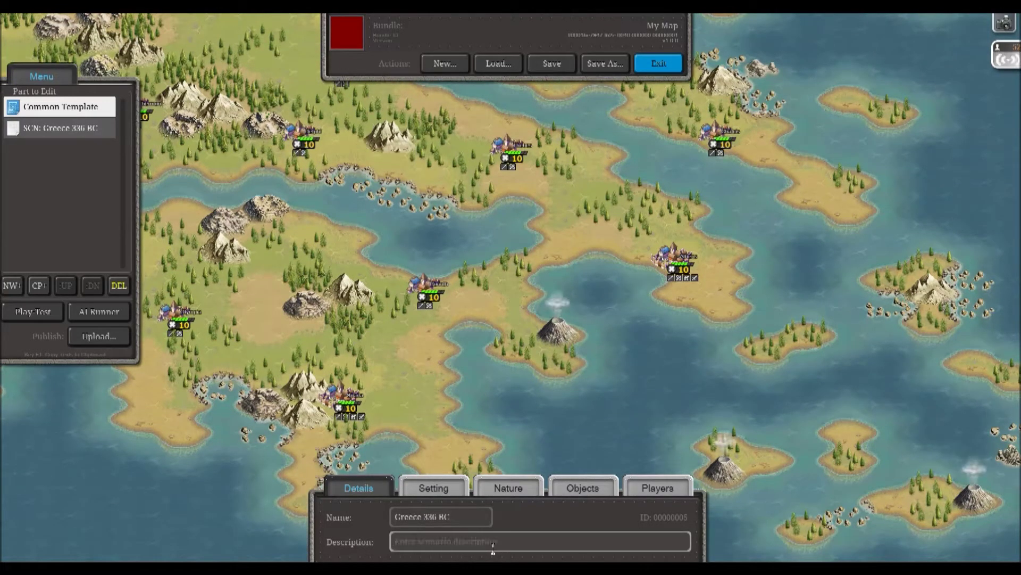
text(Around the time of the death )
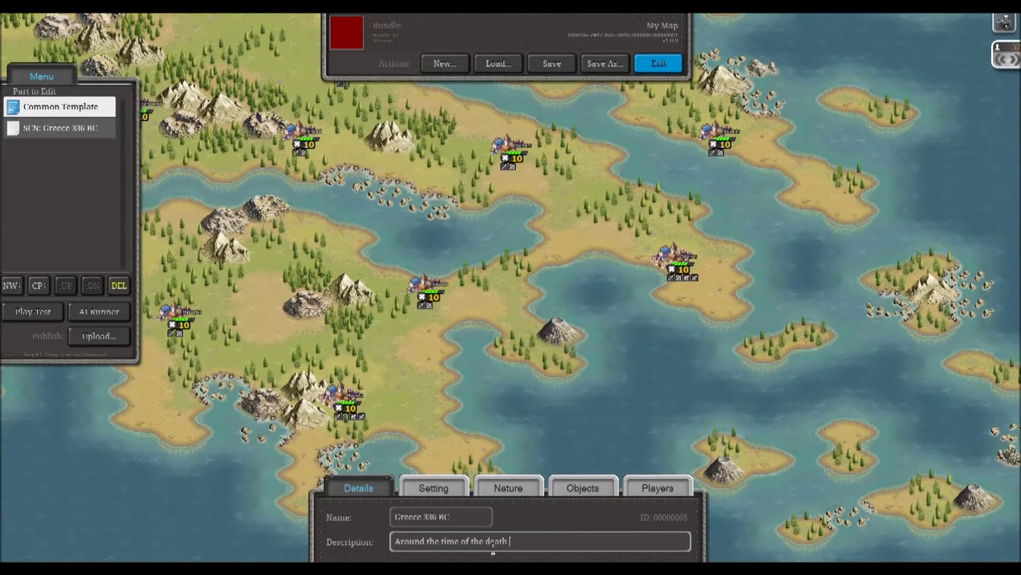
text(of Philip II.)
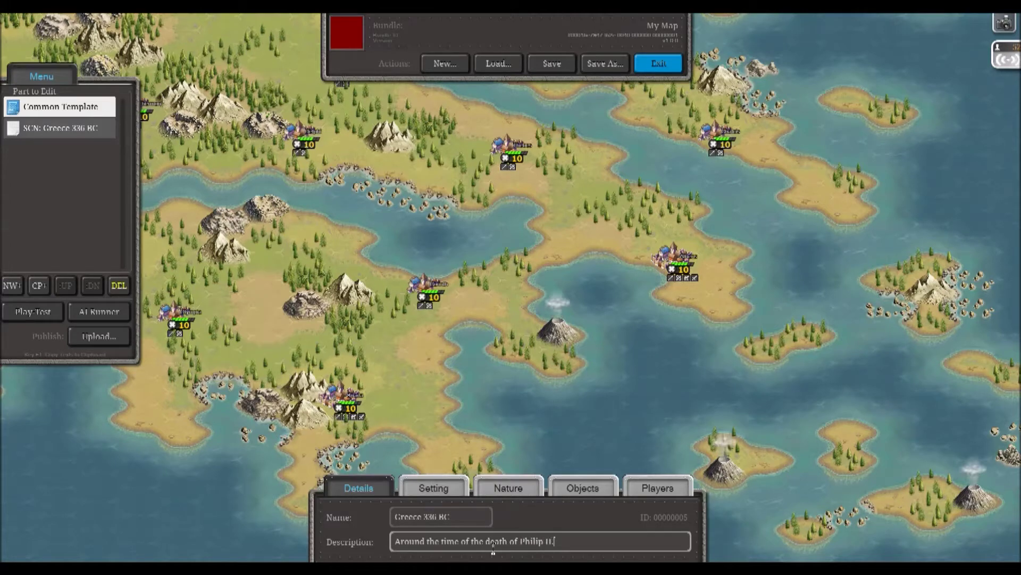
Step: Set the scenario's date to month 5 of 336 BC, and open and close its content setup
click(433, 488)
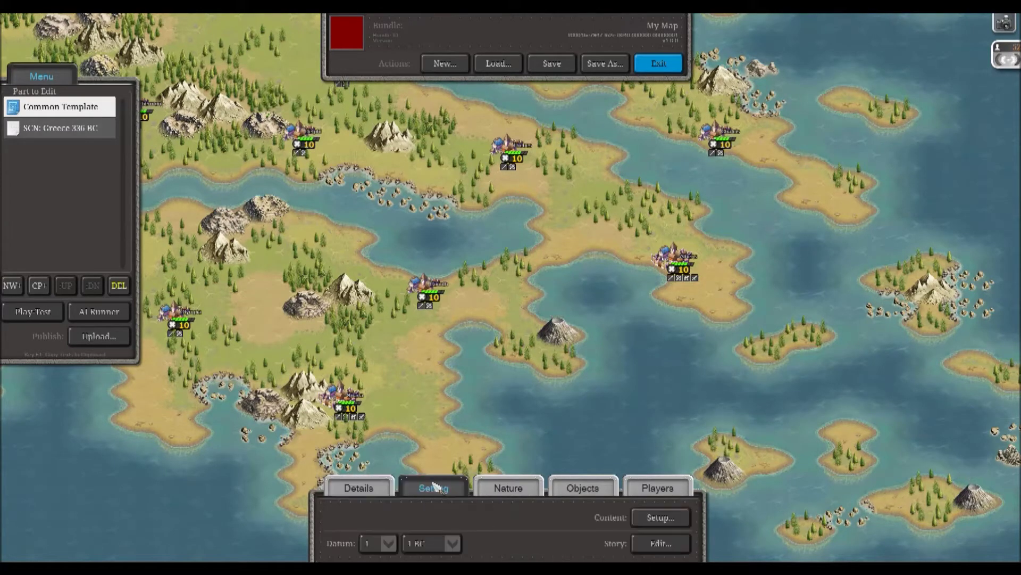
click(444, 543)
drag(463, 27, 464, 278)
scroll(453, 273, up, 12)
click(431, 93)
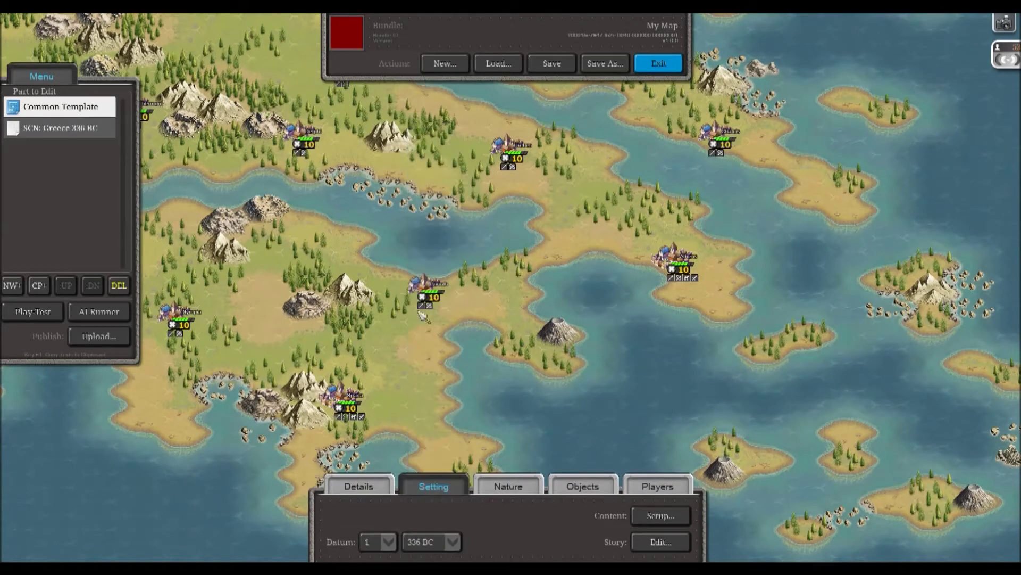
click(377, 541)
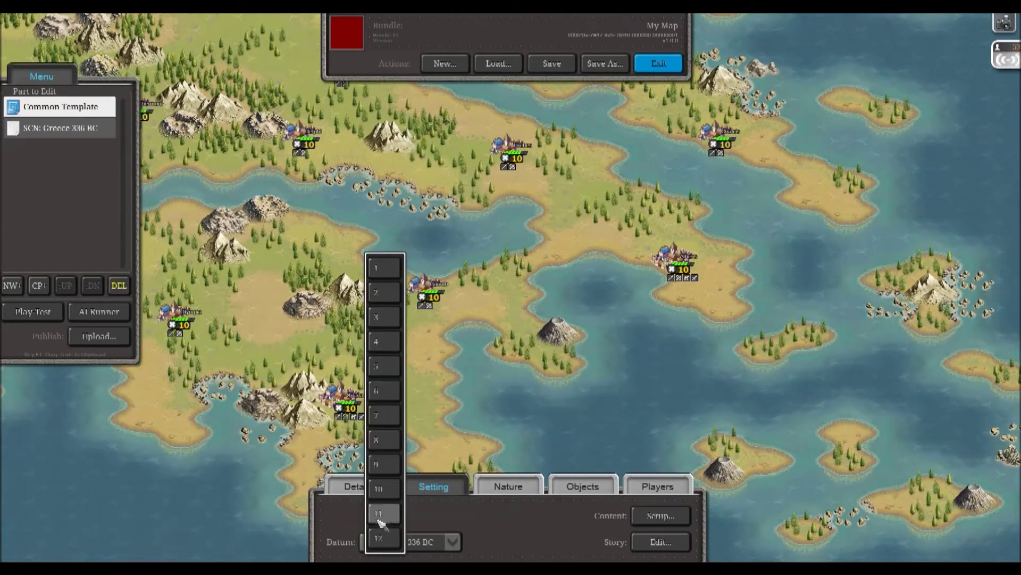
click(378, 364)
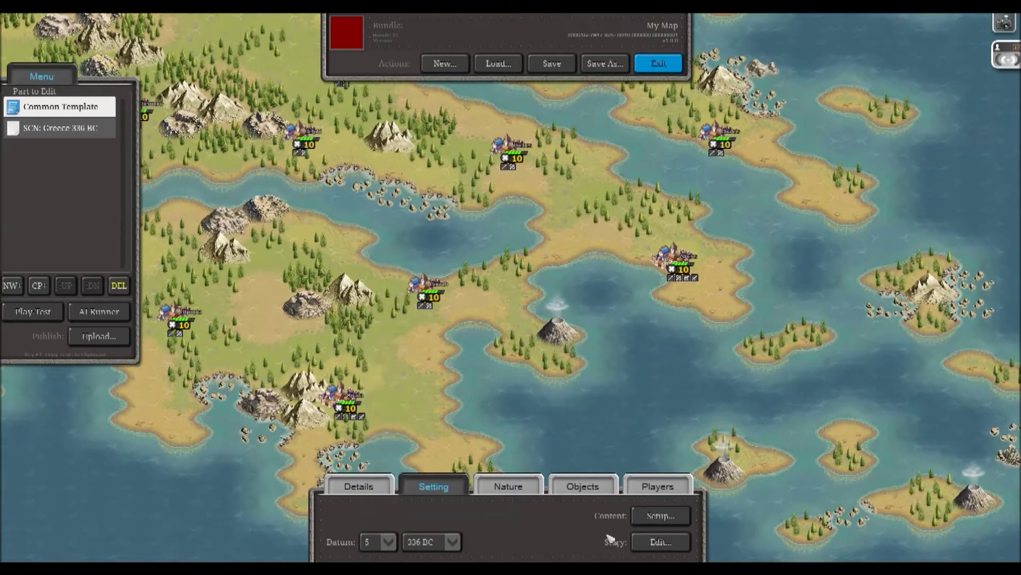
click(670, 516)
click(620, 206)
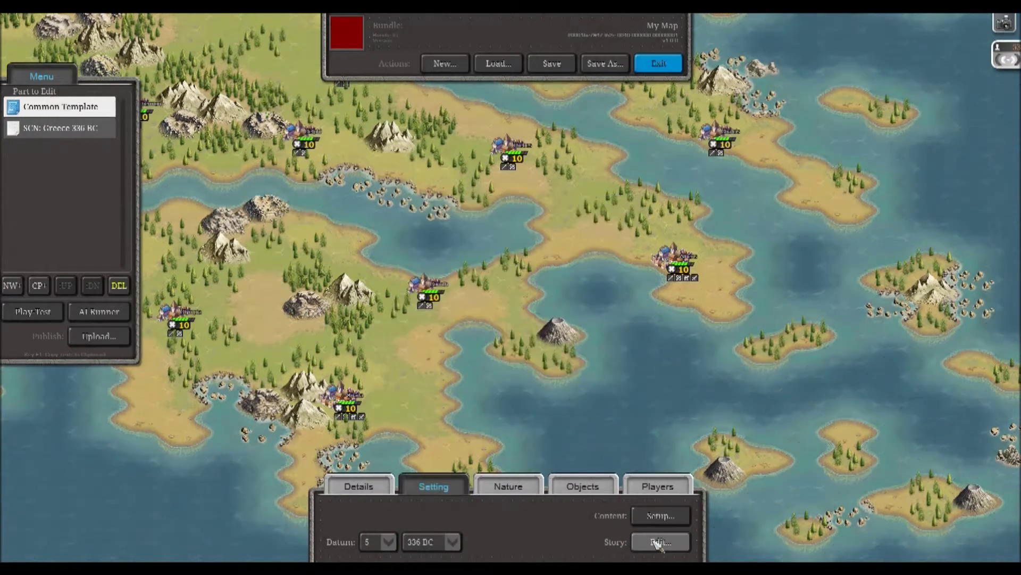
Step: Write the Default-language story with a bold "October, 336 B.C." heading, two line breaks, and text about Philip II's assassination and Alexander the Great's succession
click(660, 542)
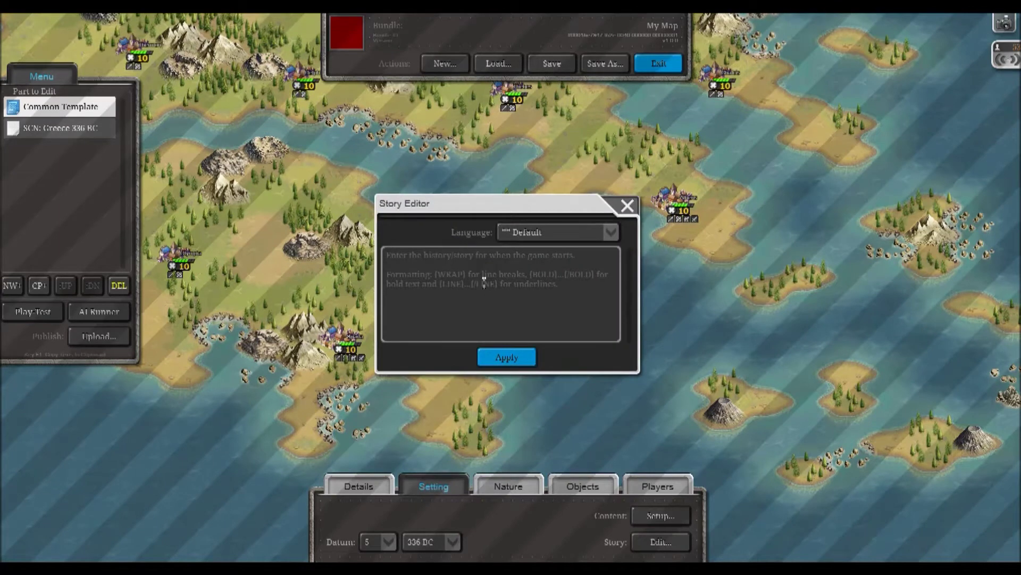
click(526, 233)
click(536, 206)
click(472, 284)
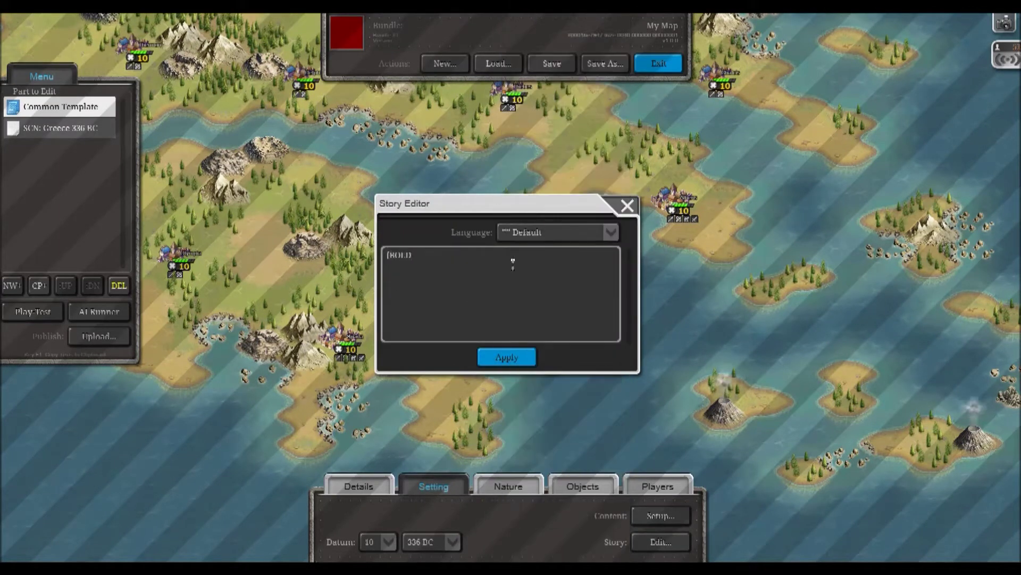
text(]October 336 B.C.[/BOLD][WRAP][WRAP]King Philip II)
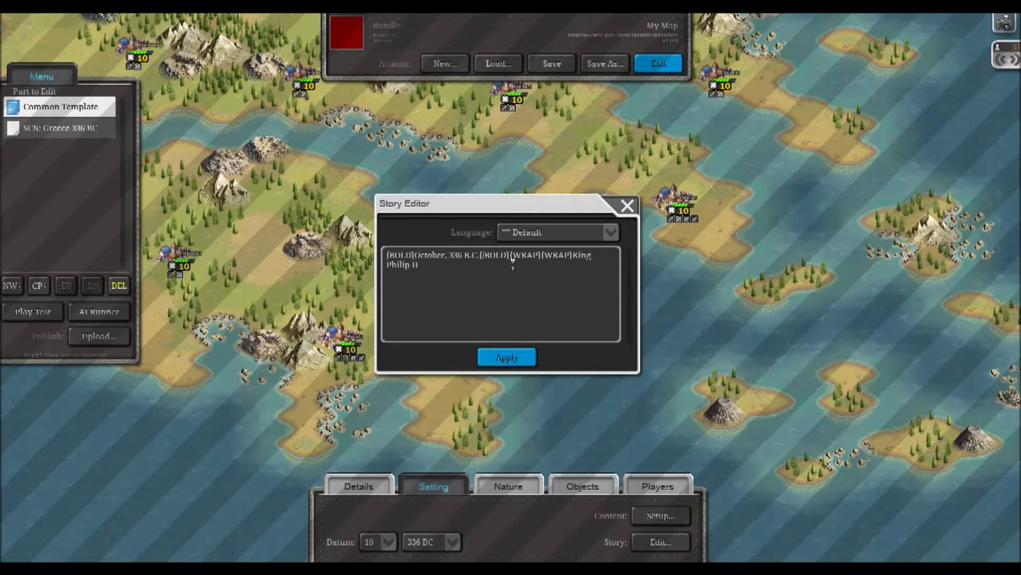
text(assinated at a peak in Macedonian expansion. His son, Alexander the Great, goes on to lead in his stead.)
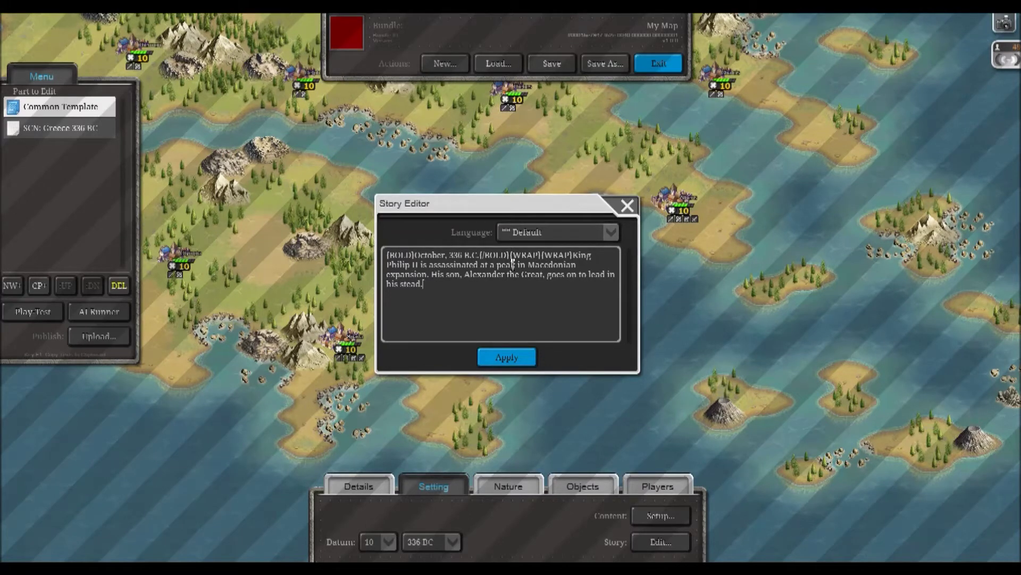
click(522, 357)
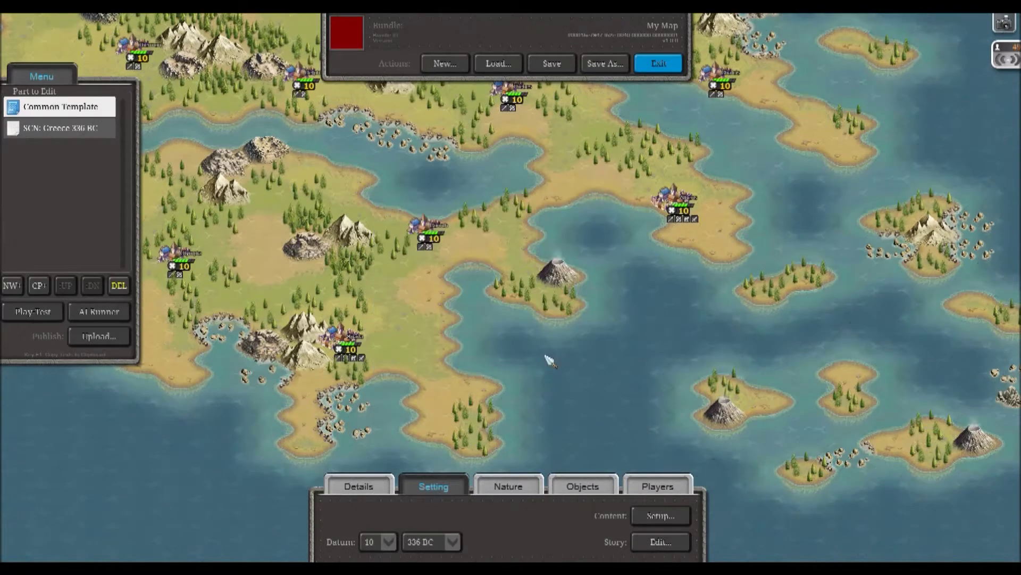
Step: Check which nations can be added as players to the scenario, and close the dialog without adding one
key(Right)
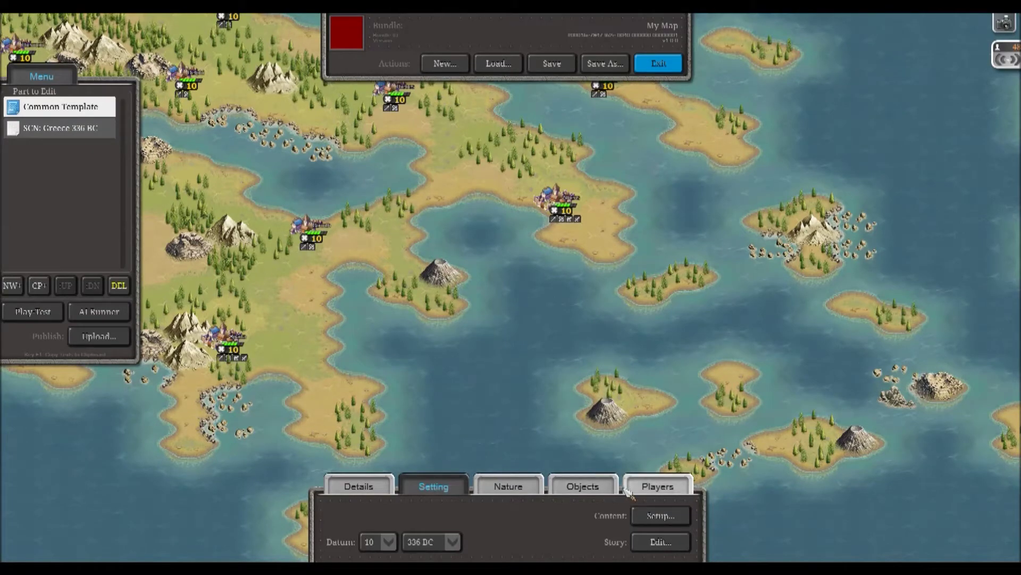
drag(652, 367, 685, 388)
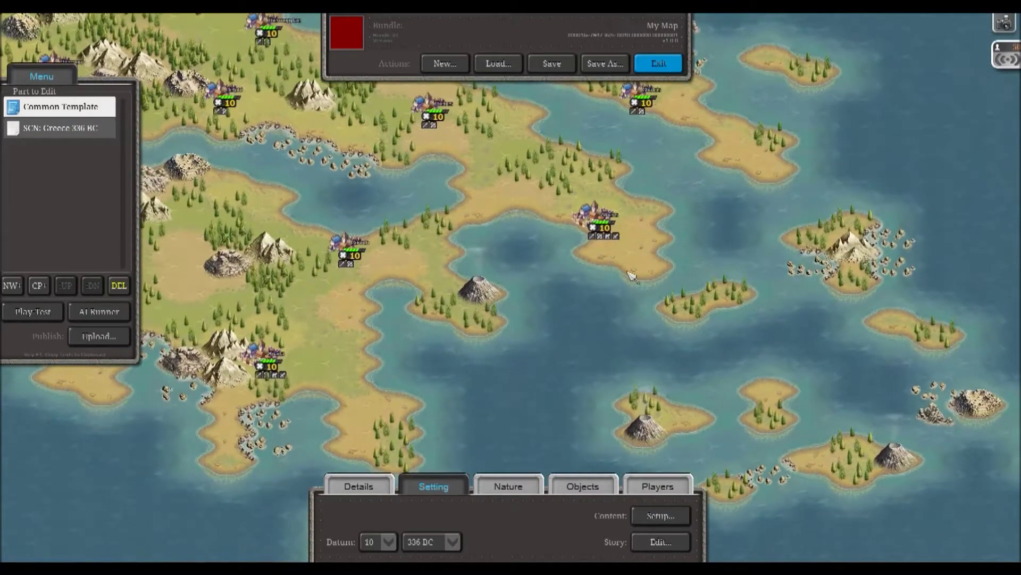
drag(609, 255, 733, 416)
click(659, 487)
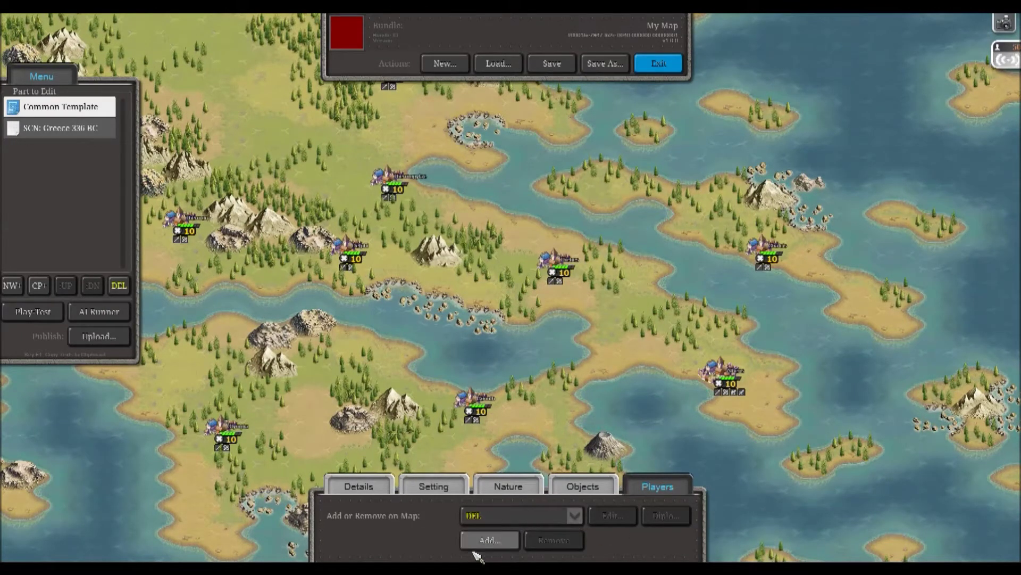
click(490, 540)
click(532, 237)
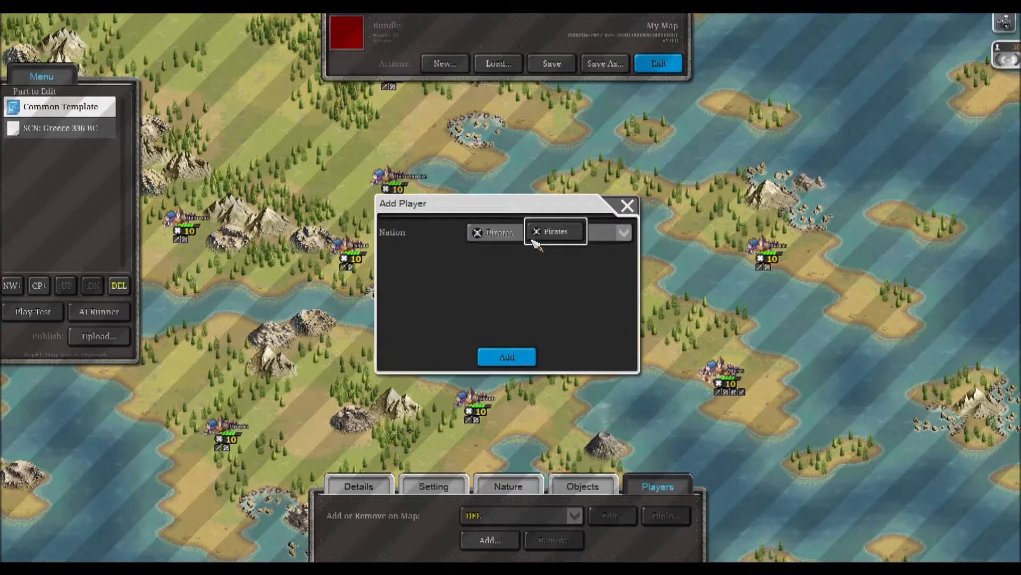
click(532, 233)
click(628, 206)
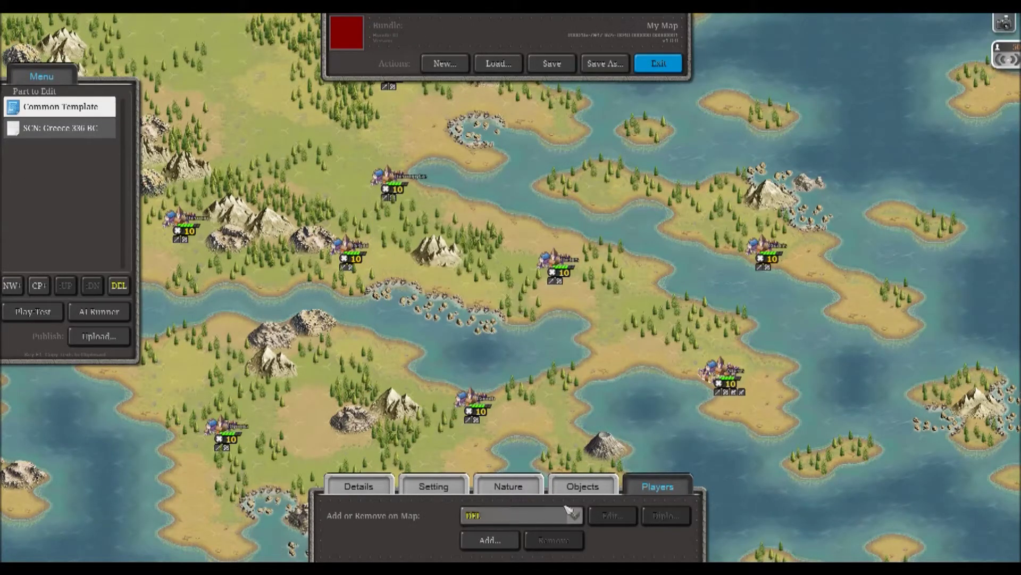
Step: Add a nation named "Macedonia" to the common template's nations, with people name "Macedonians" and adjective "Macedonian"
click(87, 129)
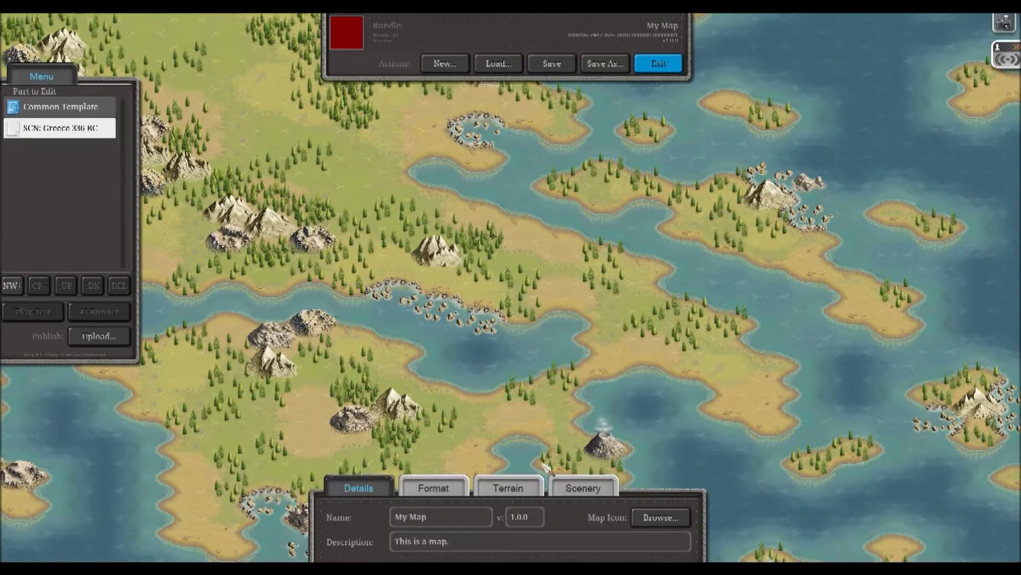
click(444, 494)
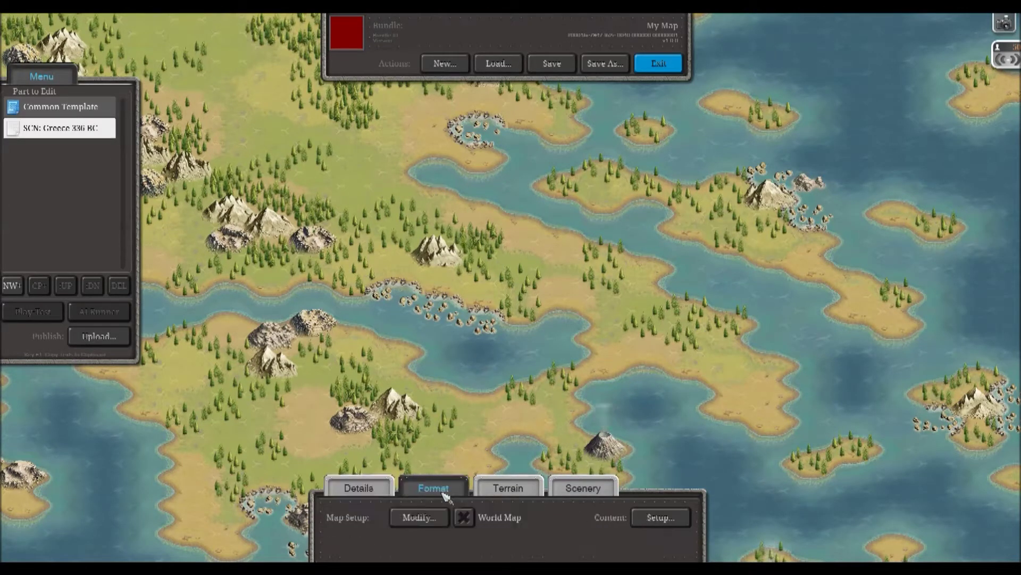
click(654, 517)
click(583, 245)
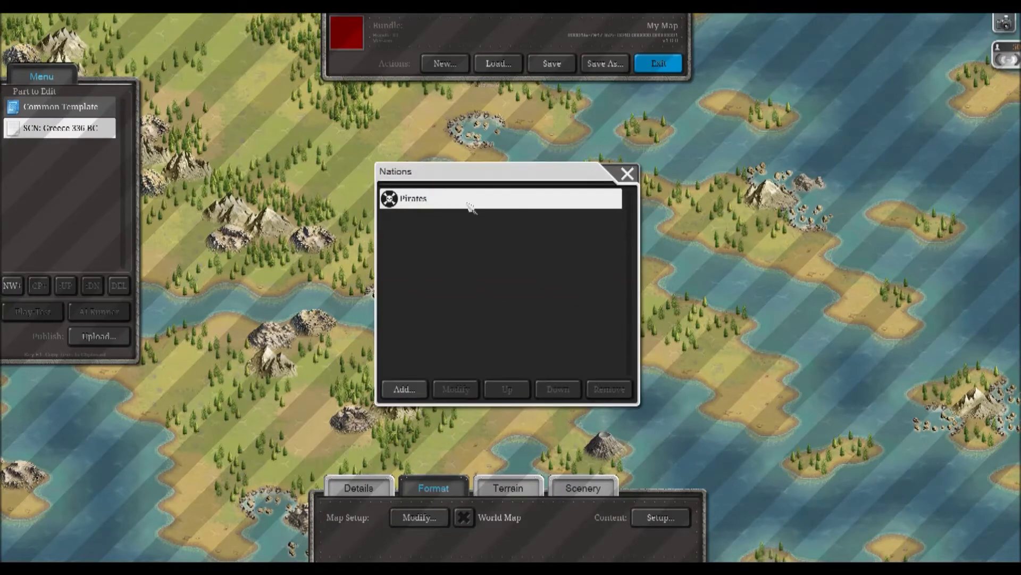
click(403, 389)
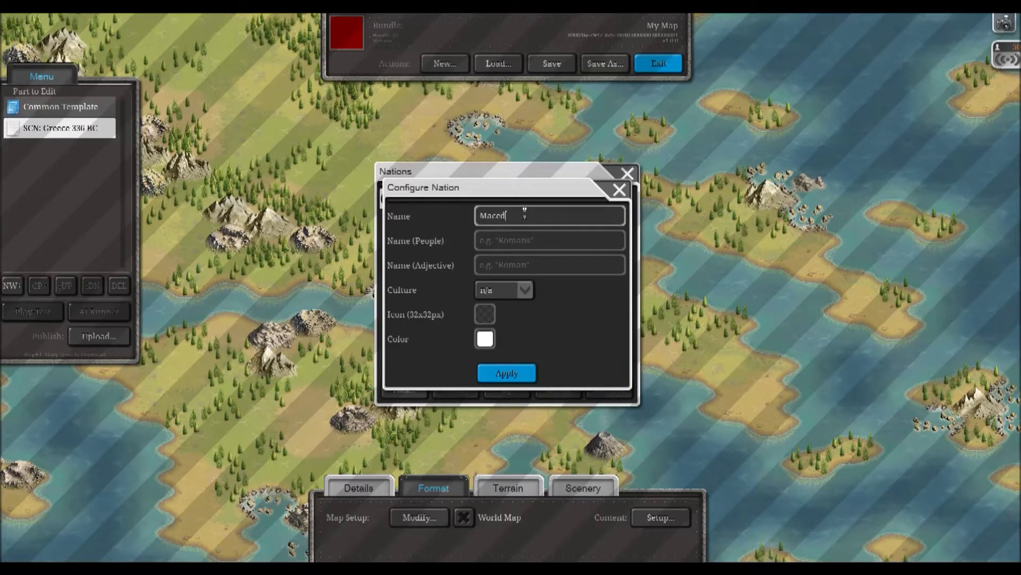
click(517, 244)
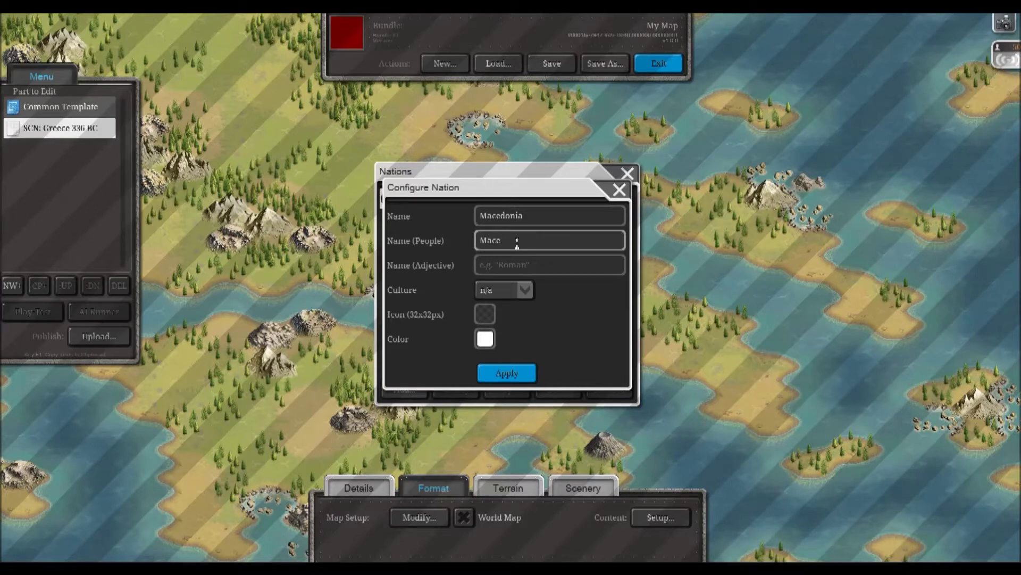
key(Tab)
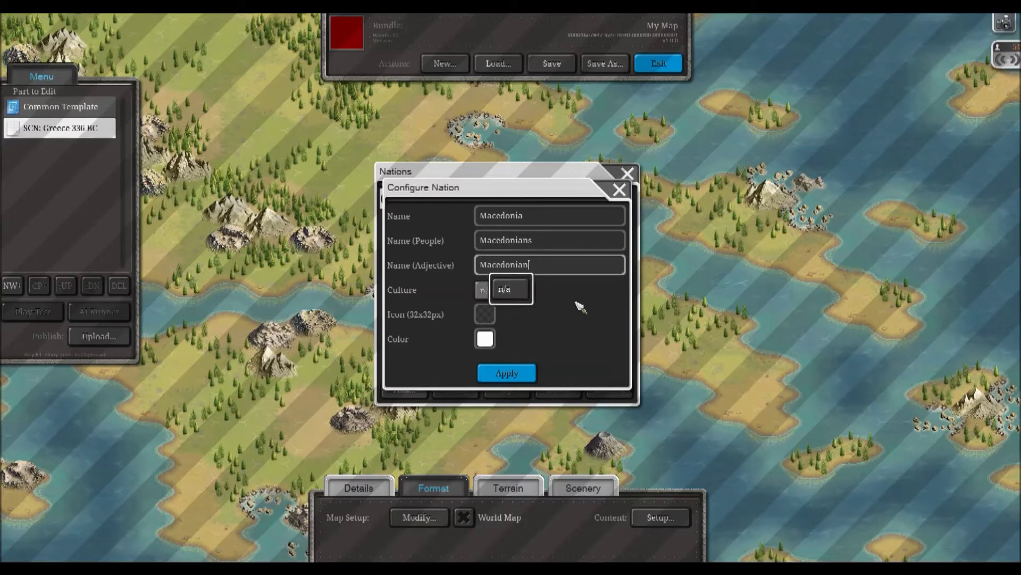
Step: Browse the sample-nations folder for Macedonia's icon and open its "Rise of Rome" subfolder
click(485, 314)
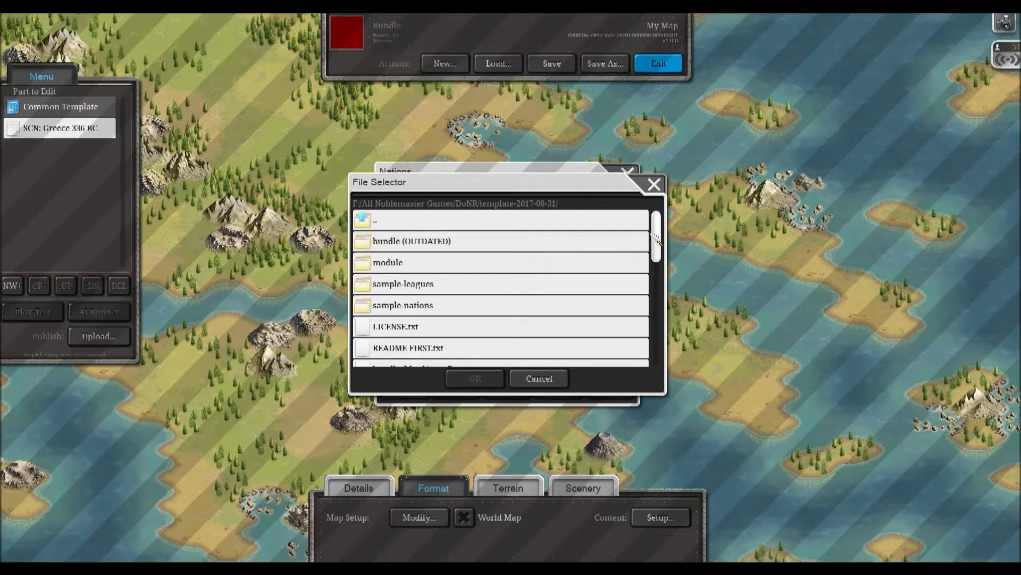
double_click(413, 304)
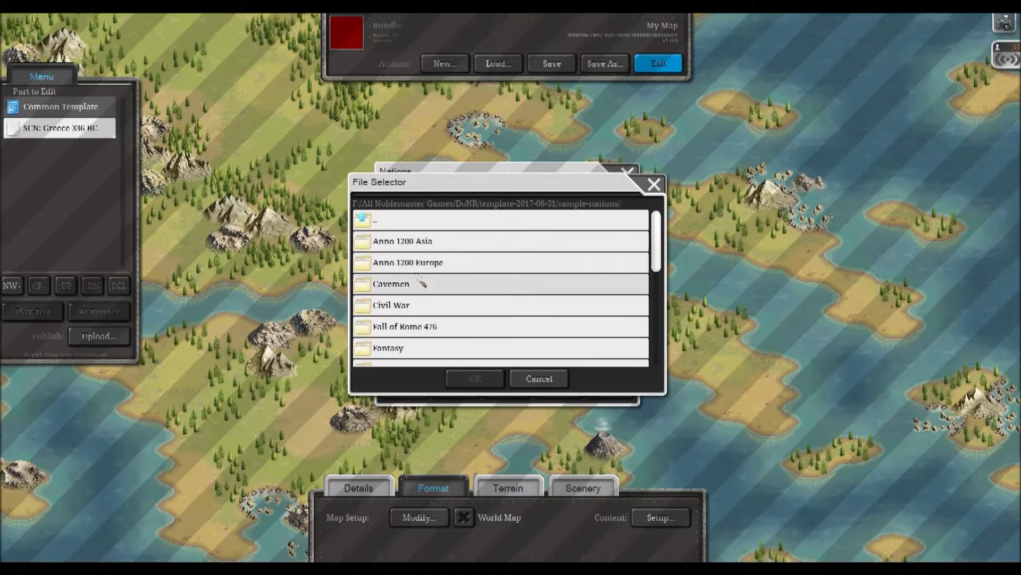
scroll(471, 307, down, 2)
scroll(471, 307, down, 1)
double_click(426, 266)
scroll(461, 277, down, 8)
scroll(656, 310, up, 1)
scroll(655, 310, down, 3)
scroll(511, 234, up, 10)
double_click(510, 234)
scroll(420, 287, down, 4)
scroll(424, 303, down, 4)
double_click(419, 287)
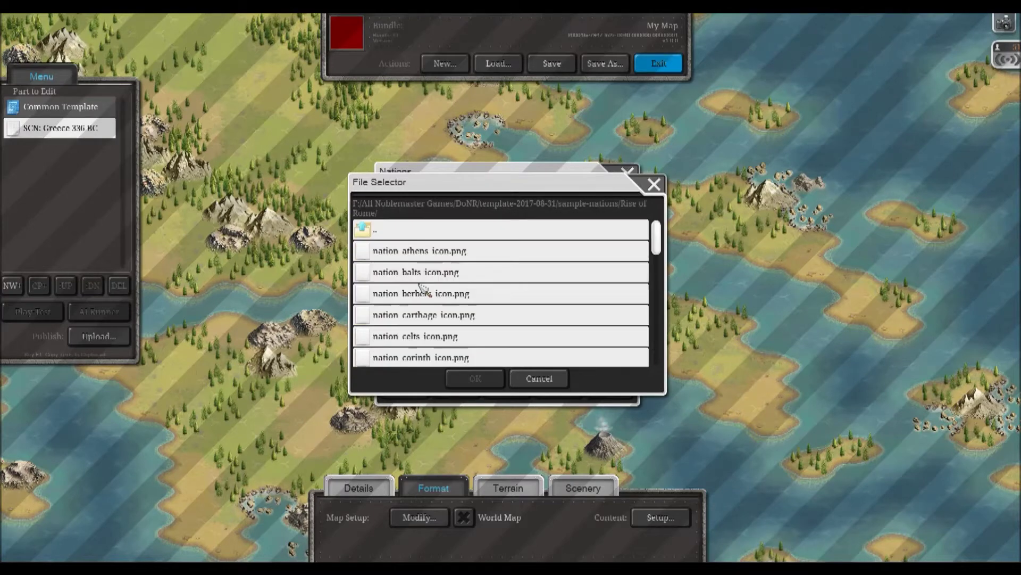
Step: Give Macedonia the Macedonia nation icon and apply the new nation
scroll(522, 294, down, 7)
scroll(511, 295, down, 13)
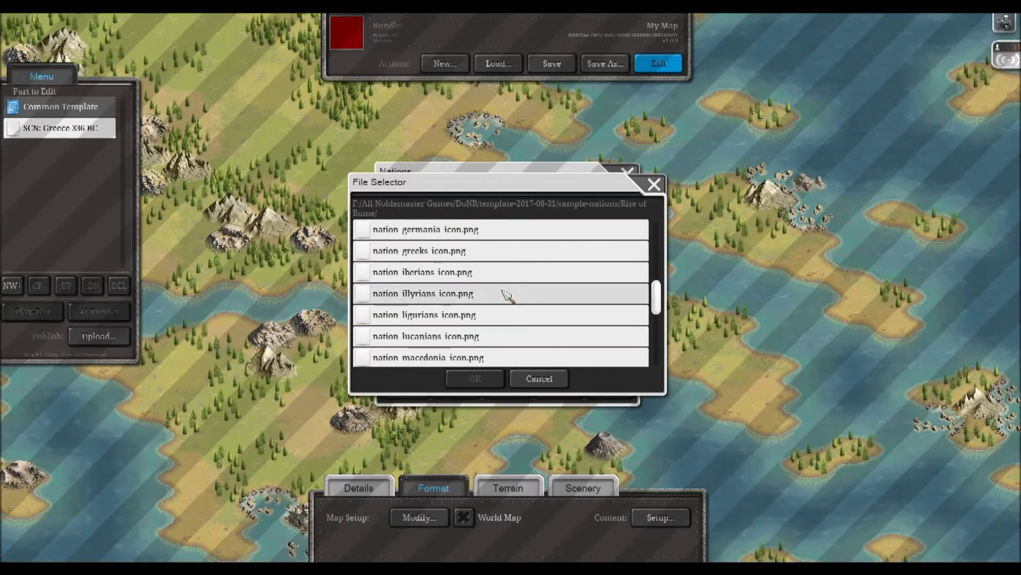
scroll(487, 287, up, 4)
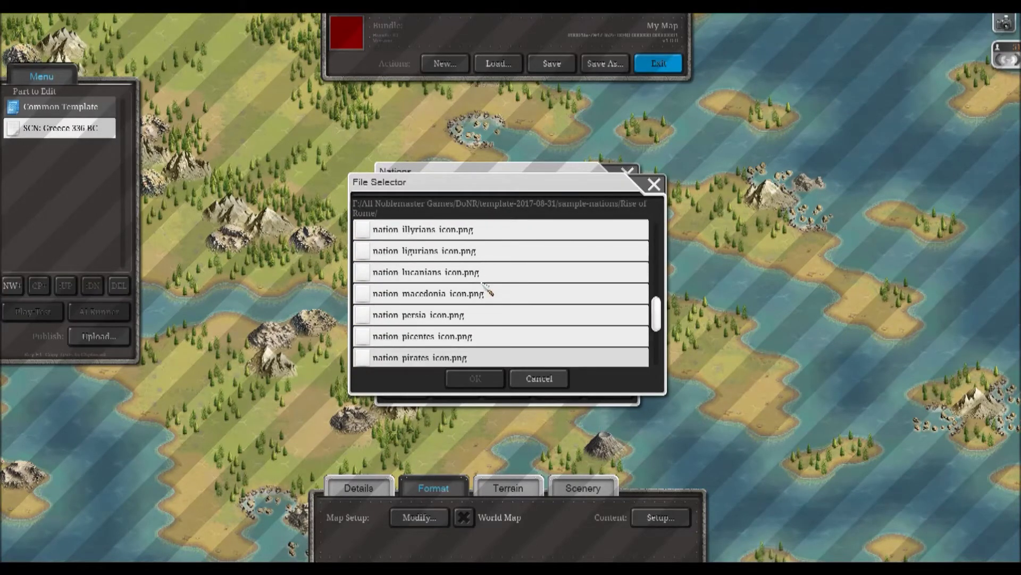
click(471, 293)
click(476, 377)
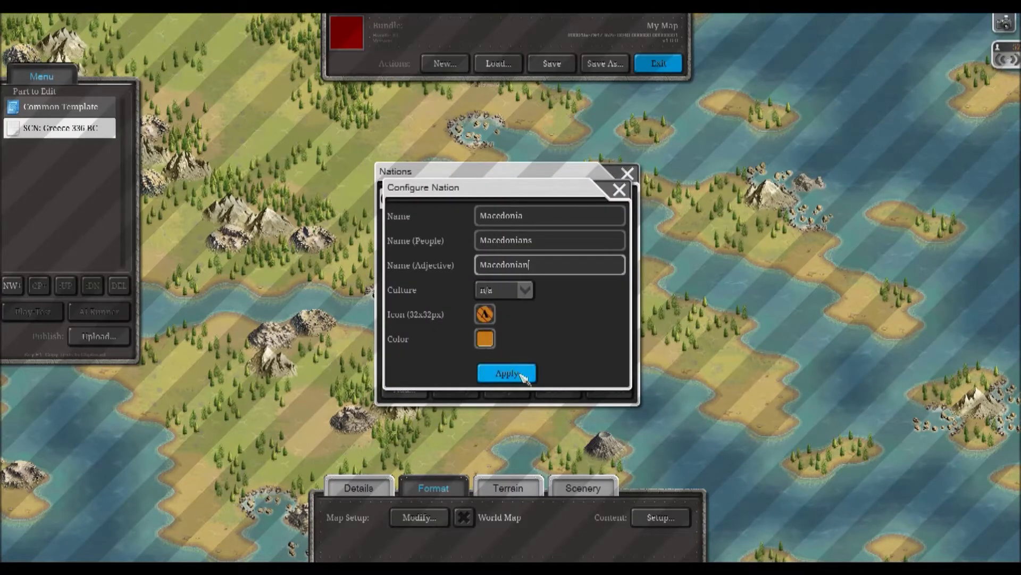
click(506, 373)
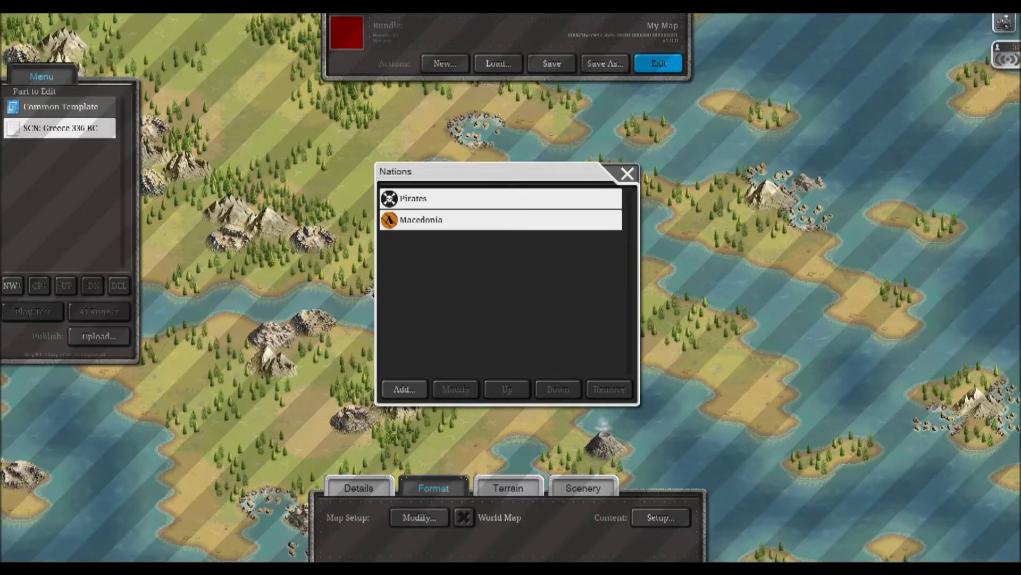
Step: Add a nation named "Thrace" with people name "Thracians", adjective "Thracian" and an icon from the Rise of Rome samples
click(407, 390)
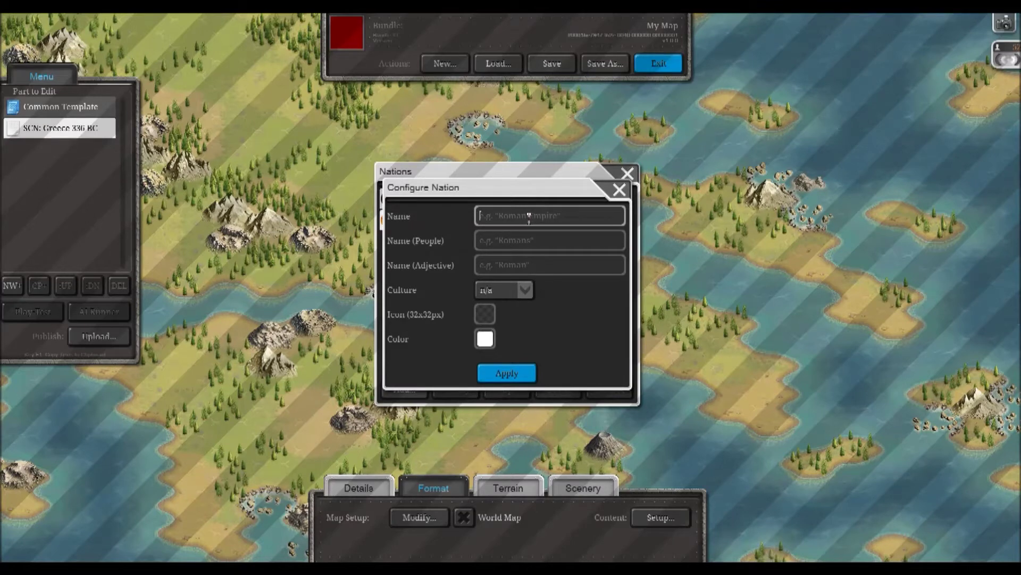
text(Thracians)
key(Tab)
text(Thracian)
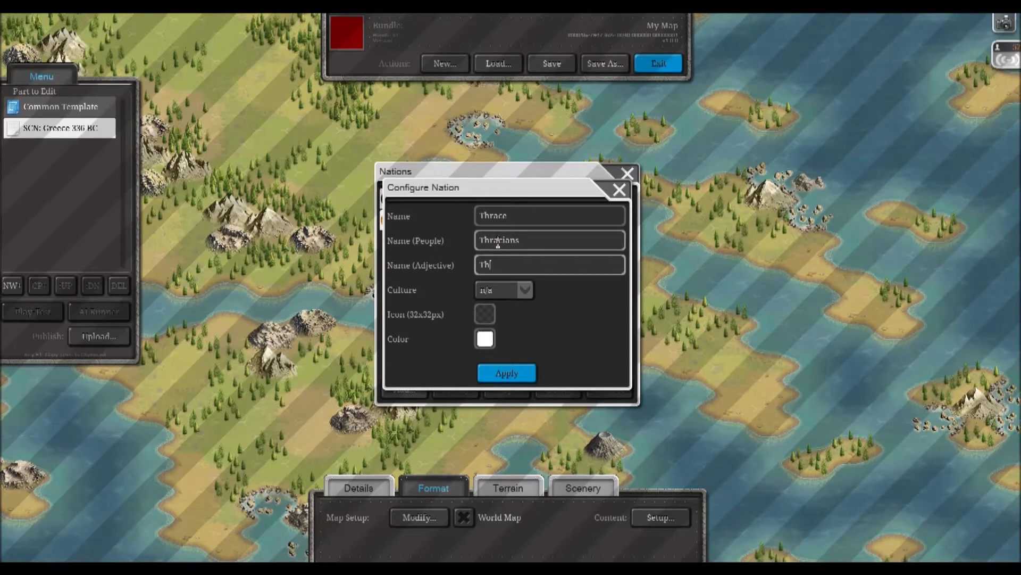
click(486, 314)
scroll(503, 293, down, 10)
click(468, 355)
click(461, 378)
Step: Add a nation named "League of Corinth" with people name "Greeks", adjective "Greek" and a blue icon
text(League of Corinth)
key(Tab)
text(Greeks)
key(Tab)
text(Greek)
click(486, 314)
click(461, 379)
click(507, 373)
Step: Add a nation named "Sparta" with people name "Spartans", adjective "Spartan" and a red icon
click(404, 390)
text(Sparta)
key(Tab)
text(Spartans)
key(Tab)
text(Spartan)
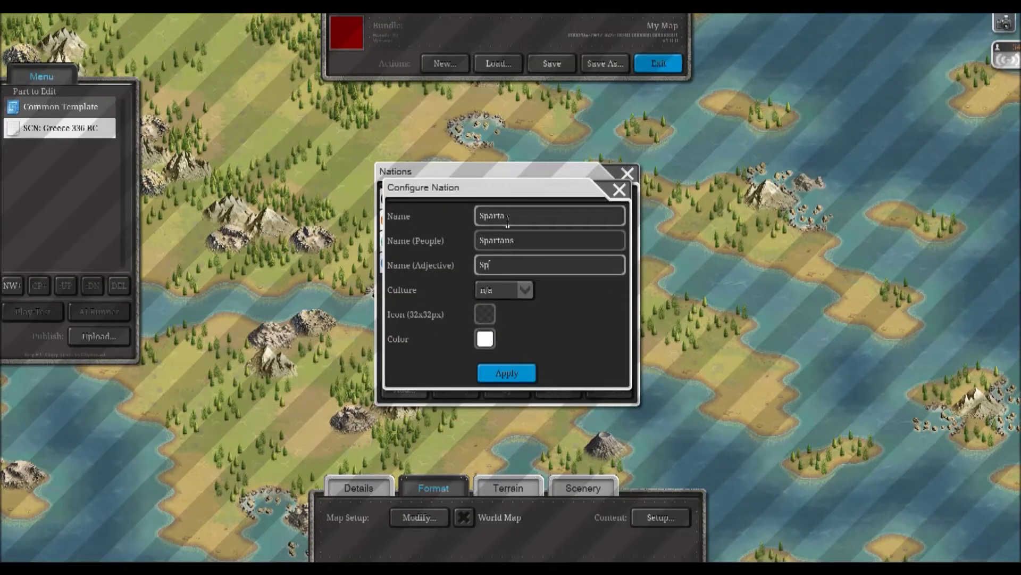
click(485, 314)
drag(656, 237, 656, 349)
click(433, 335)
click(468, 378)
click(507, 373)
Step: Add a nation named "Persian Empire" with a green icon from the sample nations
click(422, 391)
click(500, 218)
text(Persian Empire)
key(Tab)
click(485, 314)
drag(657, 238, 657, 325)
click(479, 270)
click(470, 378)
click(506, 373)
Step: Add a nation named "Crete" with people name "Cretans", adjective "Cretan" and the Thuringians icon from the Fall of Rome 476 samples
click(411, 388)
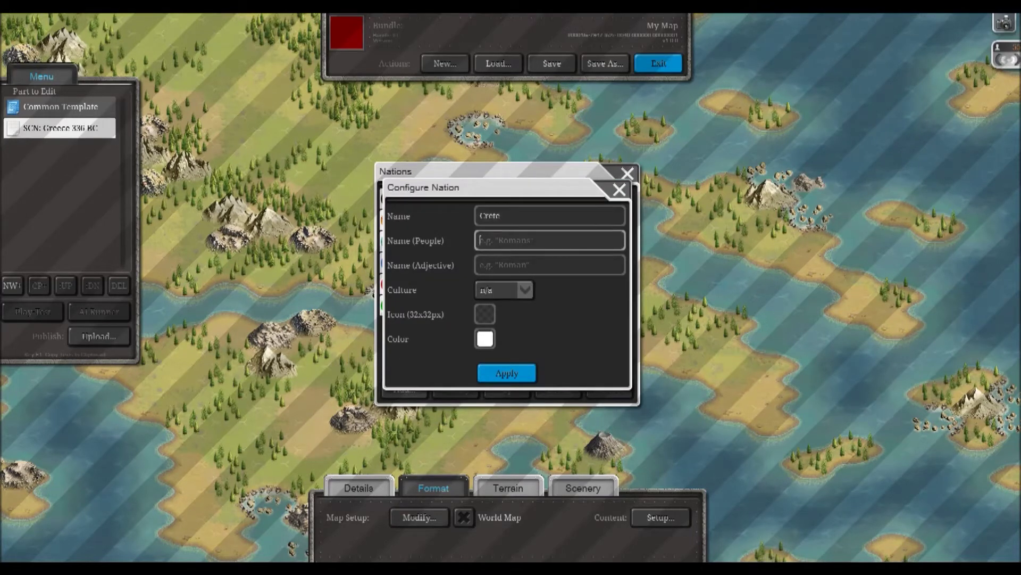
click(485, 314)
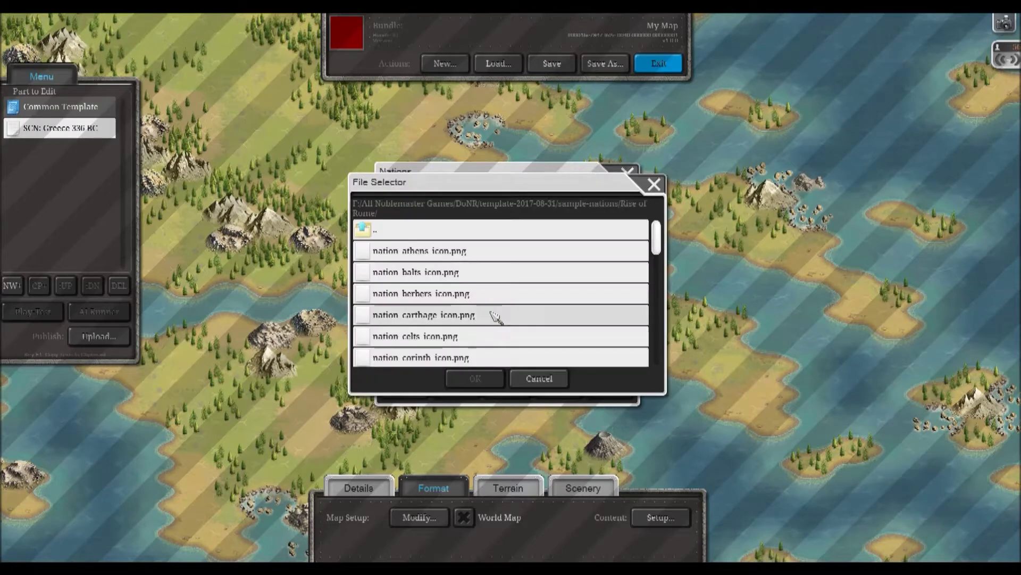
click(440, 237)
drag(506, 347, 490, 279)
click(436, 271)
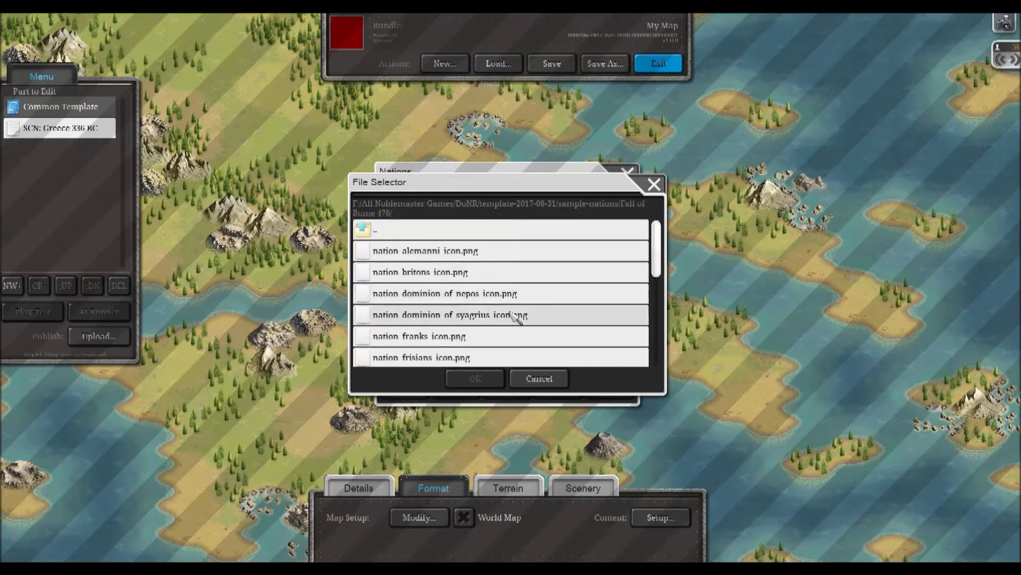
drag(656, 259, 645, 344)
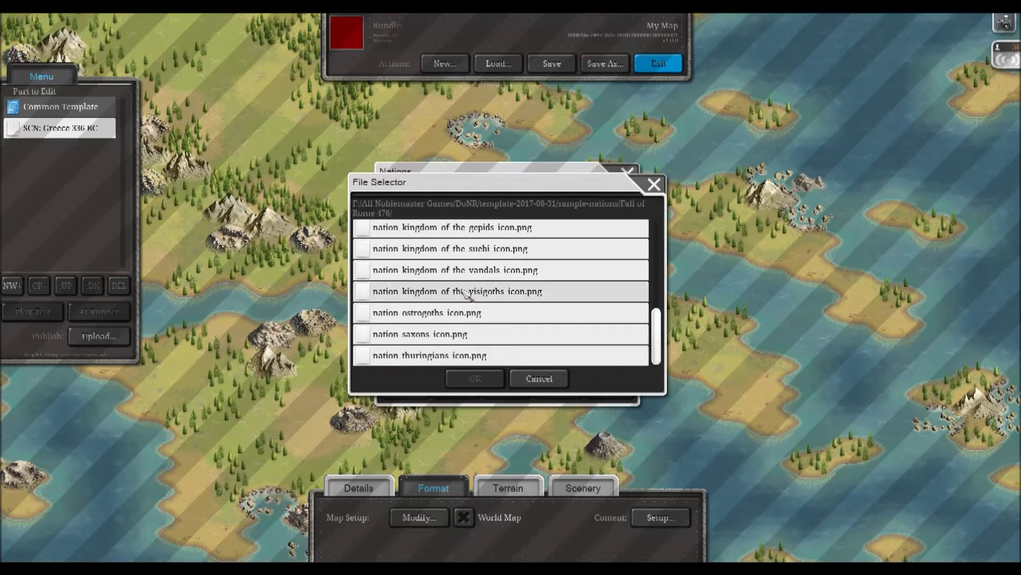
click(475, 355)
click(479, 378)
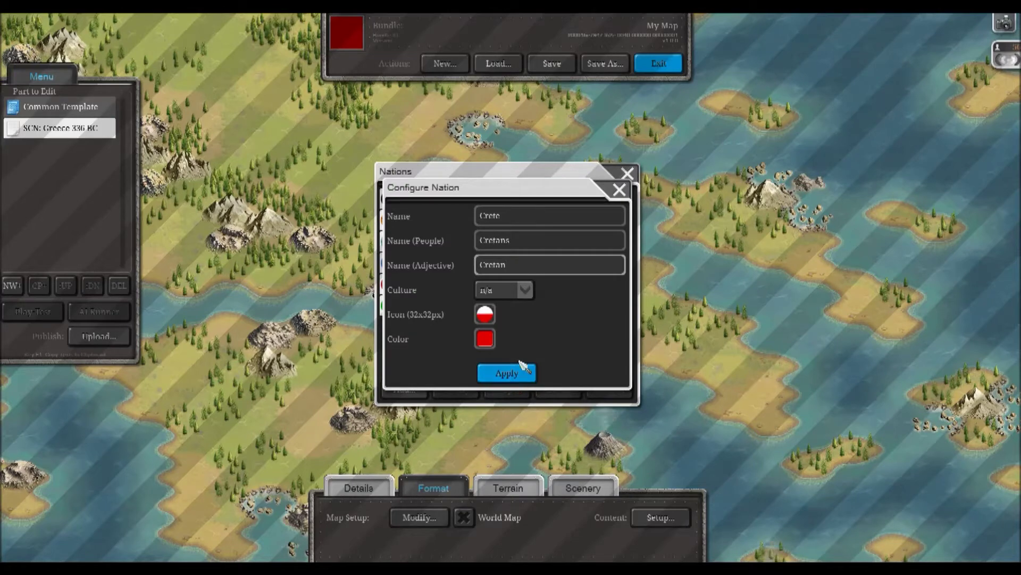
click(502, 372)
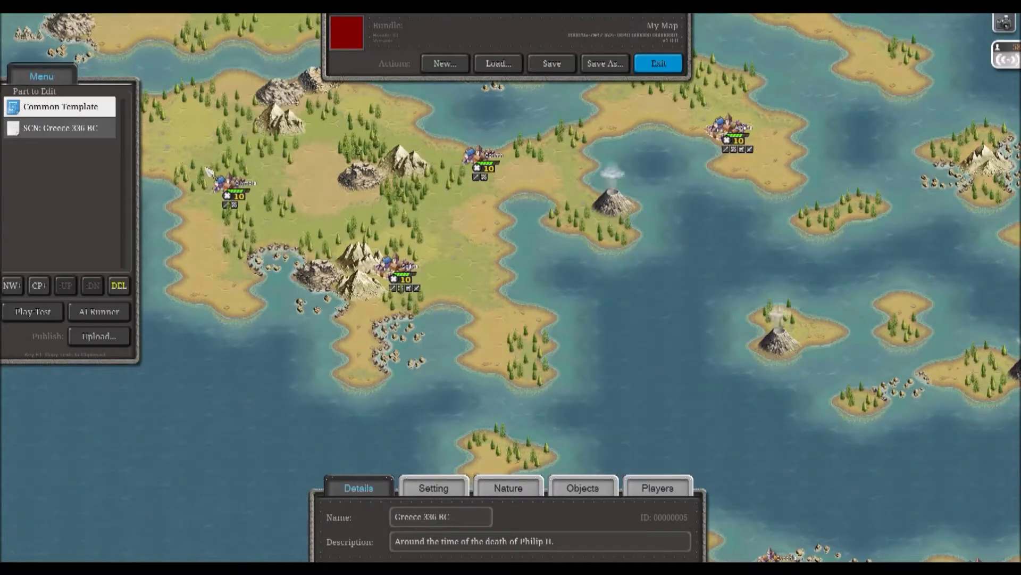
Step: Add Macedonia as a player in the Greece 336 BC scenario
click(656, 486)
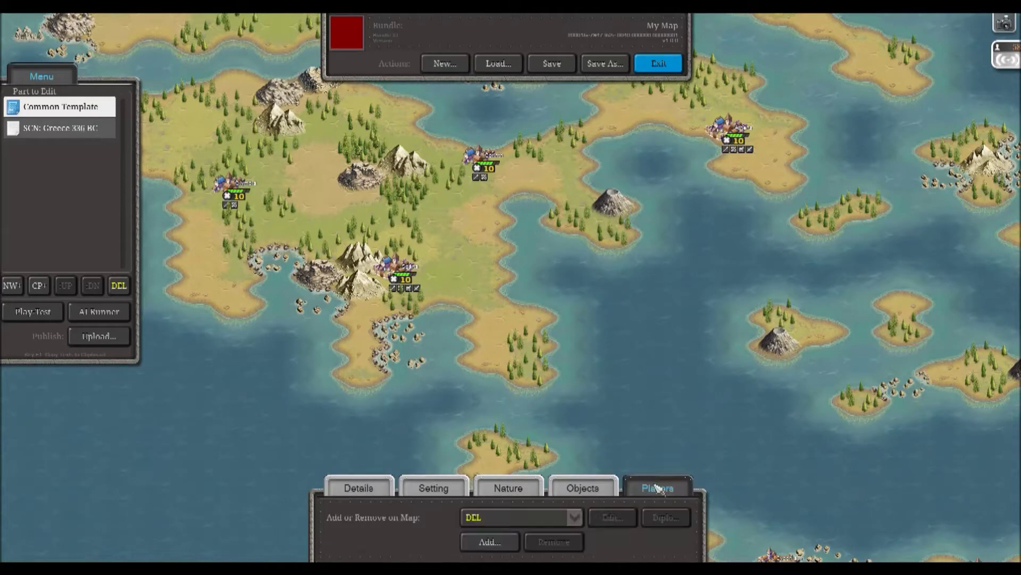
click(490, 541)
click(504, 232)
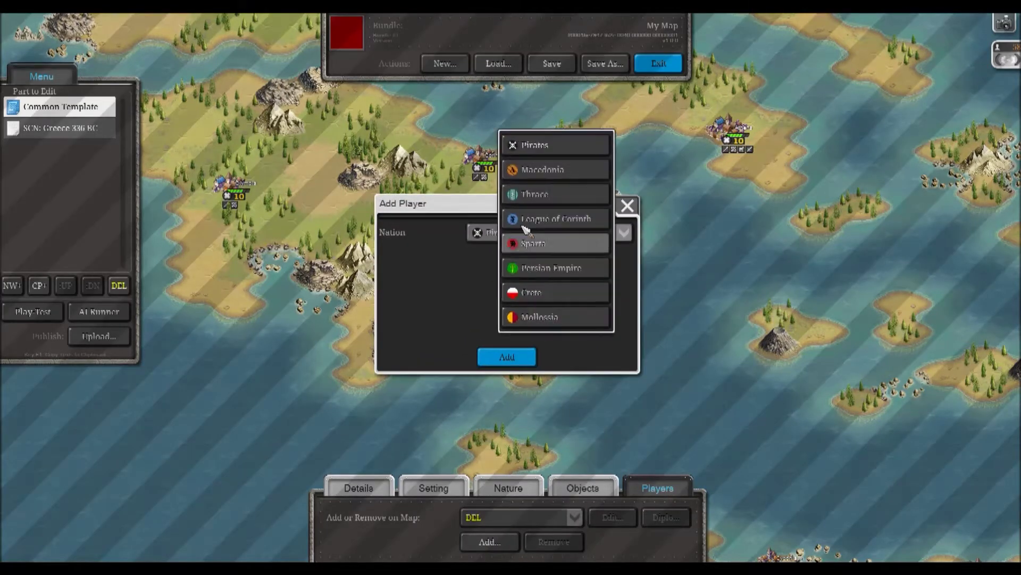
click(535, 170)
click(506, 357)
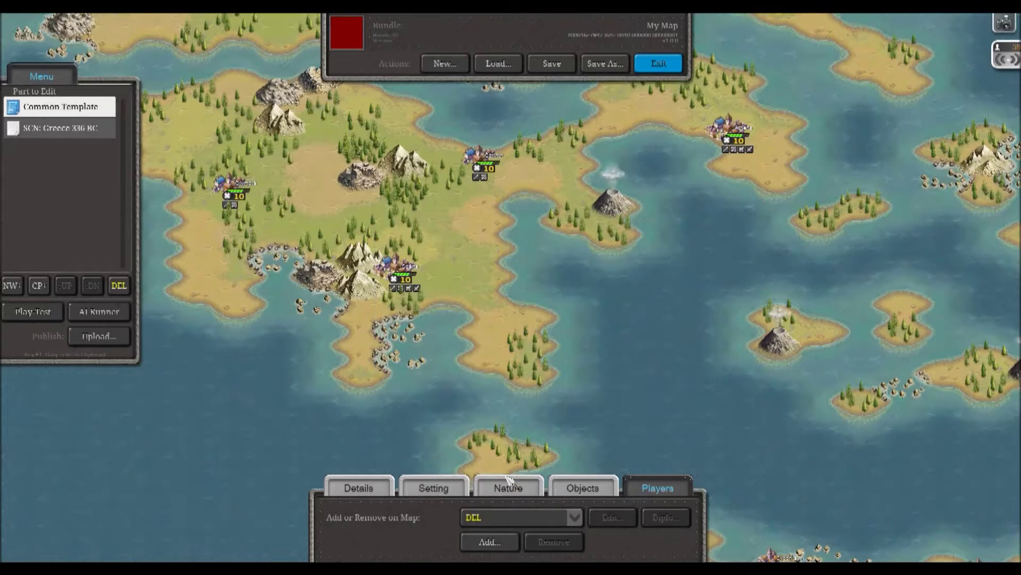
Step: Add Thrace and the League of Corinth as players in the scenario
click(489, 541)
click(527, 234)
click(537, 183)
click(508, 357)
click(498, 541)
click(531, 233)
click(535, 195)
click(512, 357)
Step: Add Sparta, the Persian Empire, Crete and Mollossia as players in the scenario
click(495, 541)
click(531, 233)
click(530, 208)
click(508, 357)
click(487, 541)
click(531, 232)
click(532, 219)
click(507, 356)
click(492, 541)
click(531, 233)
click(506, 357)
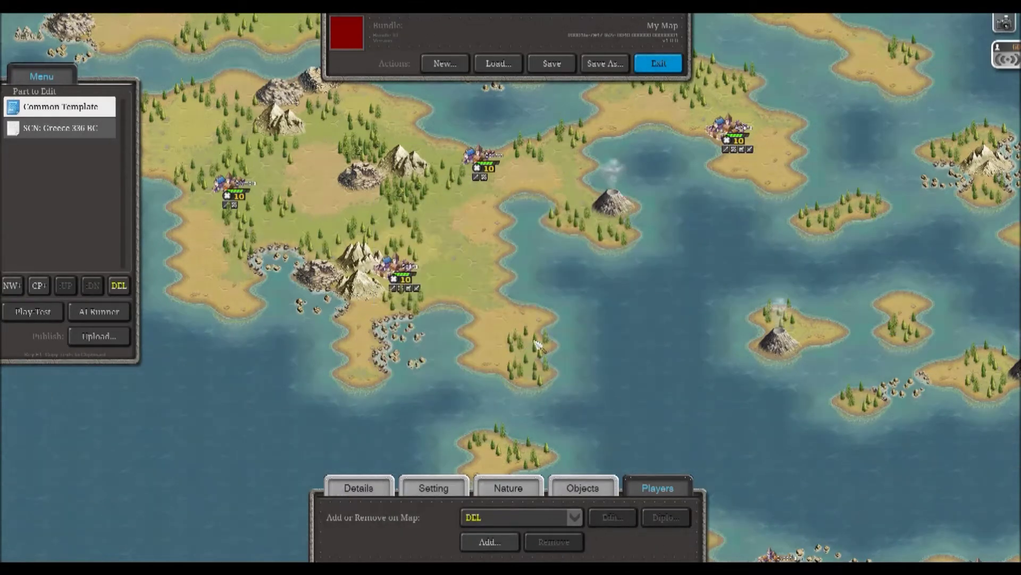
Step: Choose Macedonia as the player to add or remove on the map
click(519, 516)
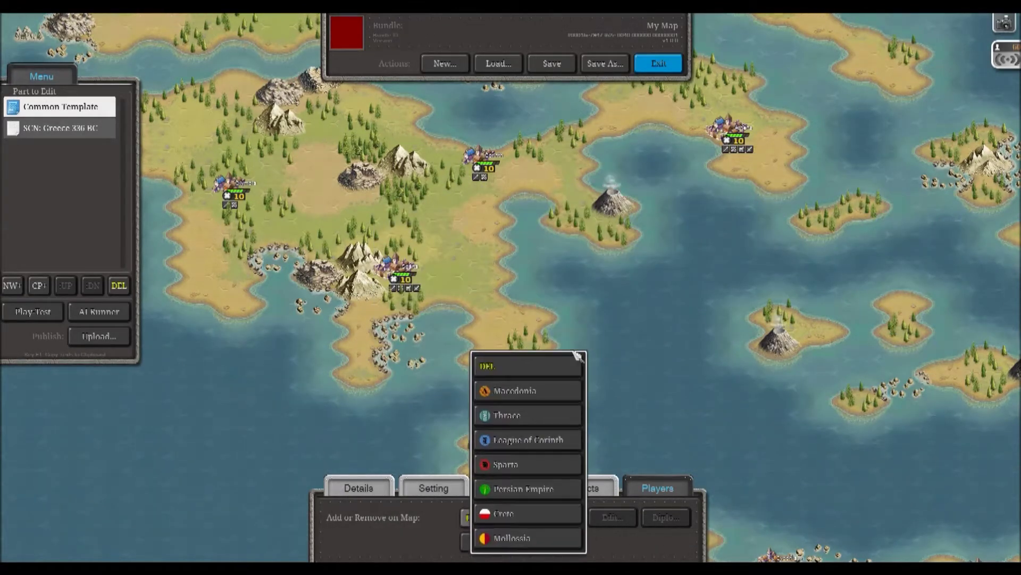
click(541, 389)
drag(502, 196, 481, 315)
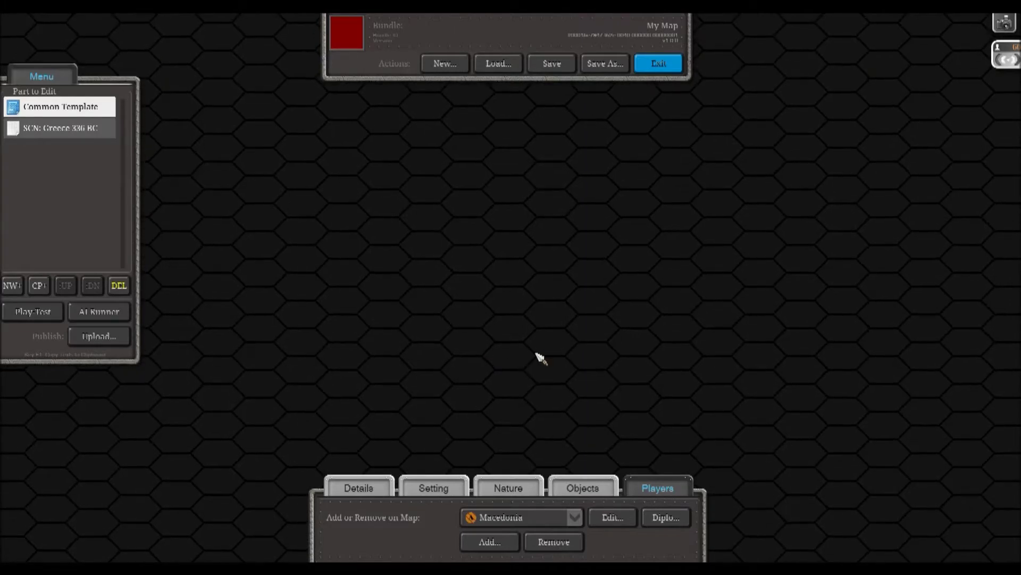
Step: Turn off Exploration Fog in the scenario's parameters, apply the change and close the content setup
click(458, 491)
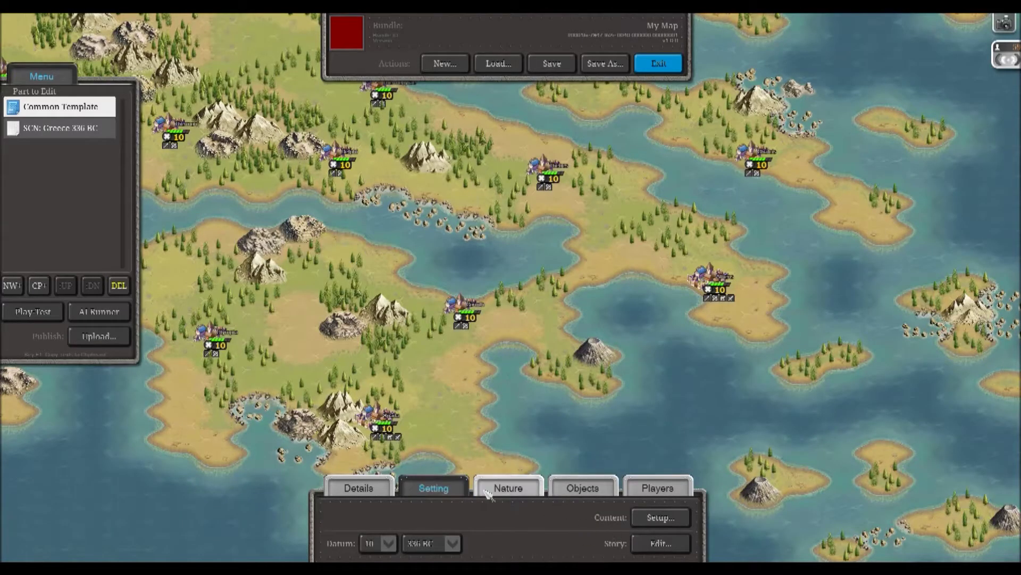
click(659, 517)
click(579, 285)
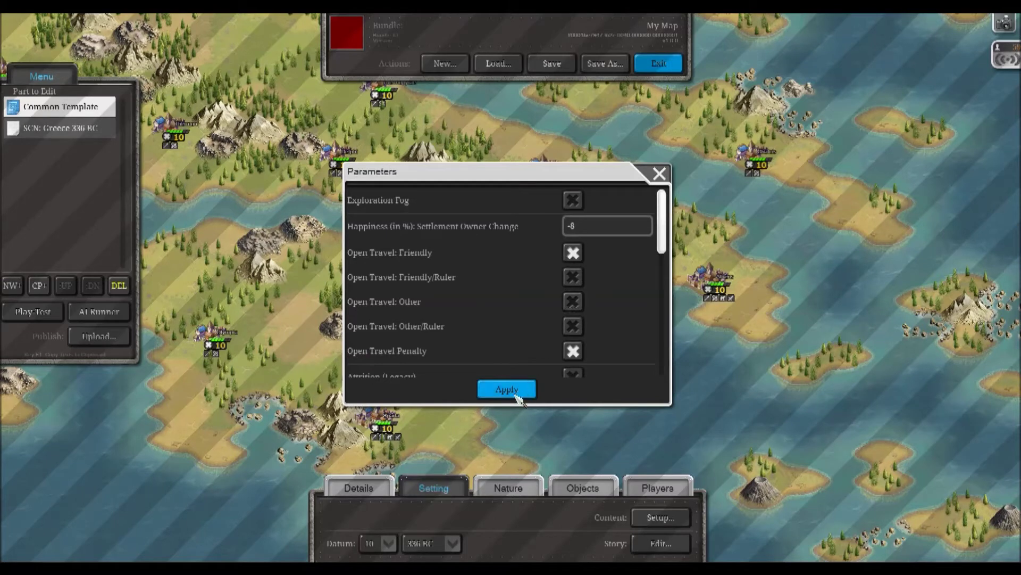
scroll(611, 257, down, 10)
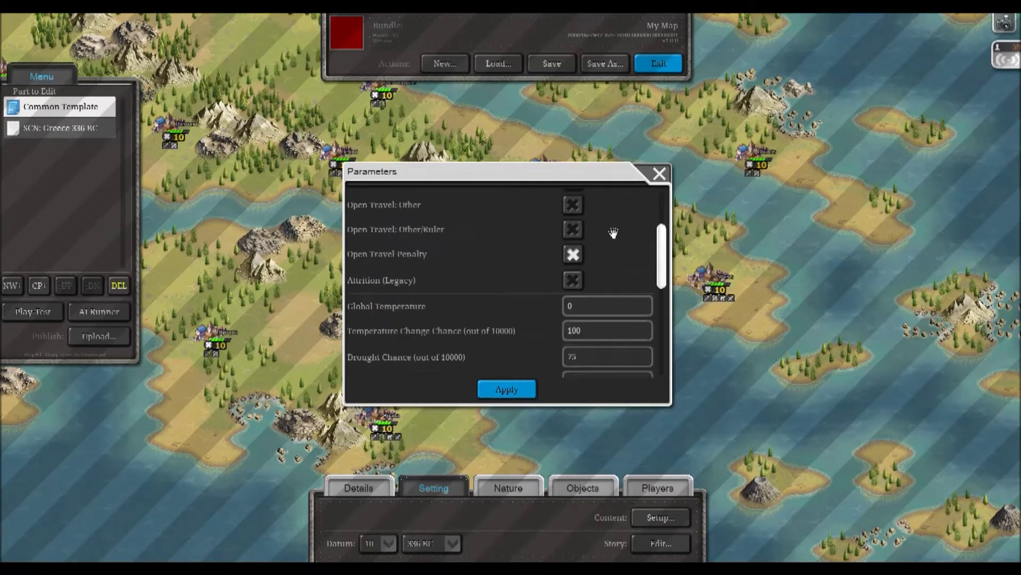
scroll(516, 335, up, 10)
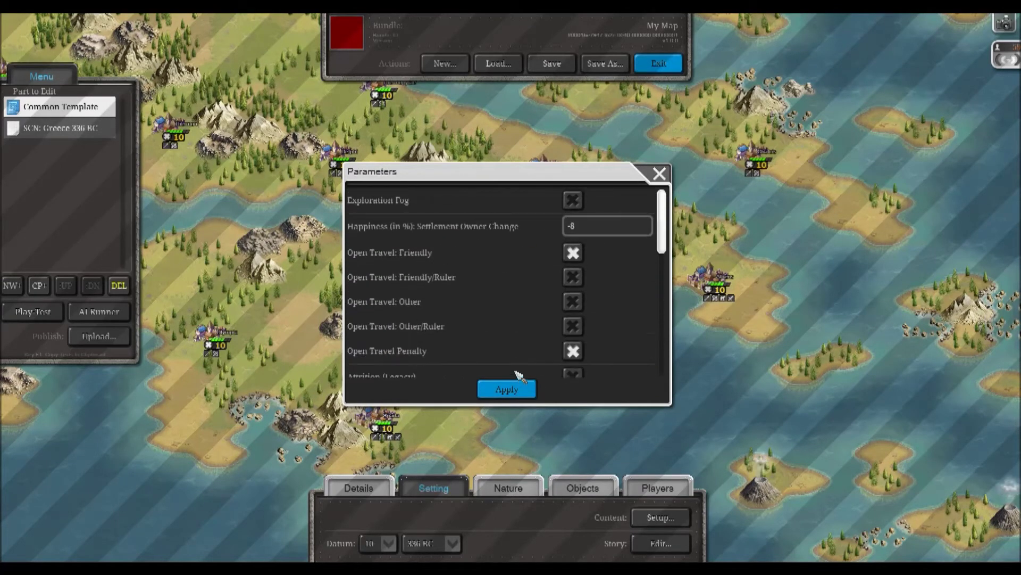
click(522, 391)
click(612, 206)
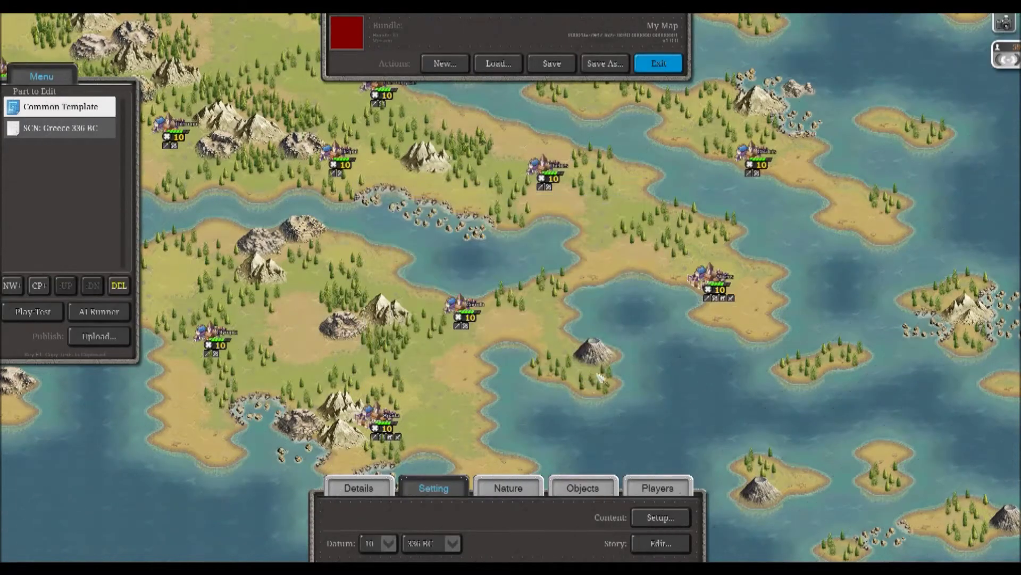
Step: Claim territory for Macedonia around its two northern coastal cities and the inland region stretching southwest from them
click(655, 489)
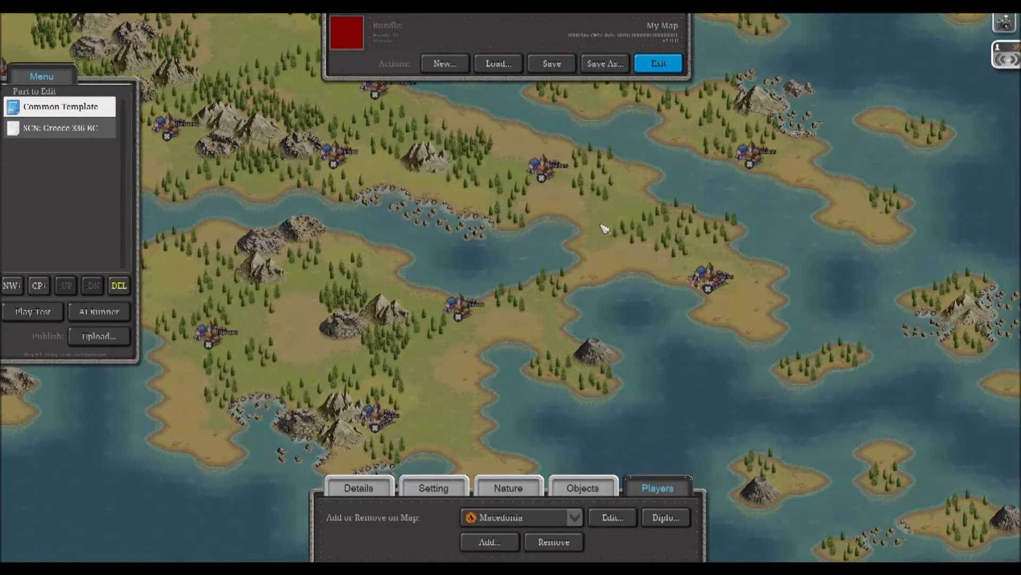
drag(535, 204, 517, 407)
drag(555, 235, 540, 360)
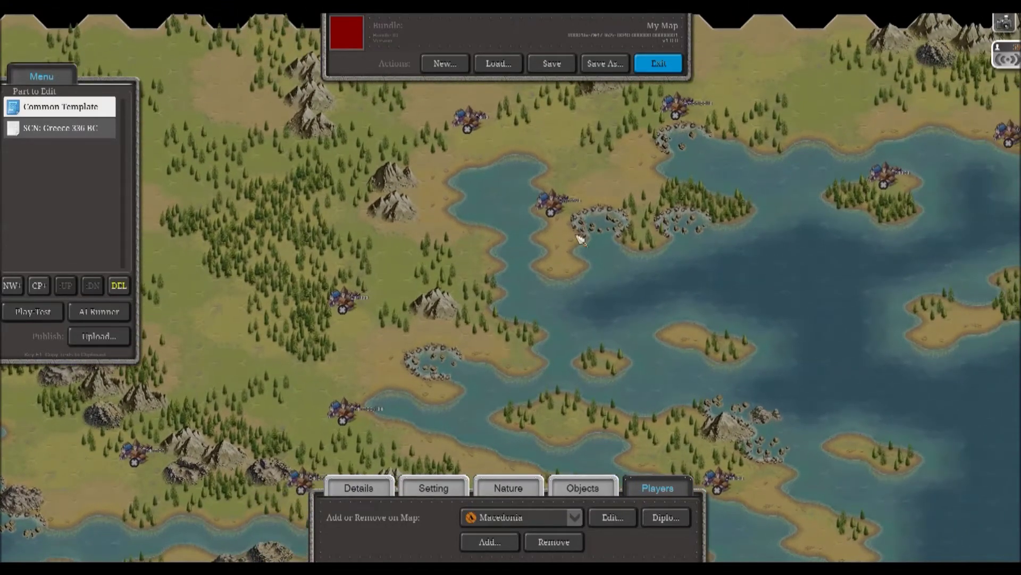
drag(582, 221, 584, 322)
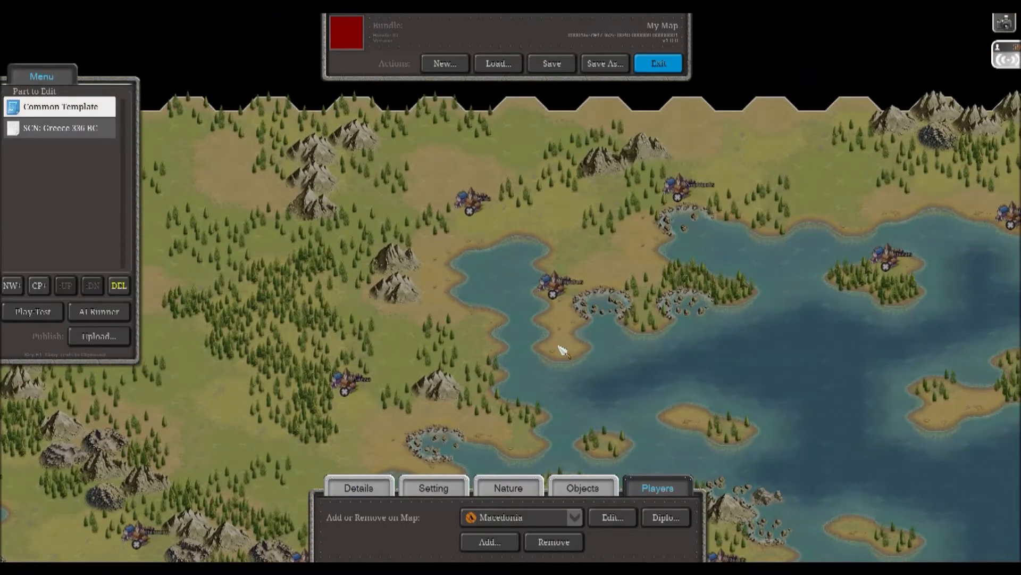
click(566, 293)
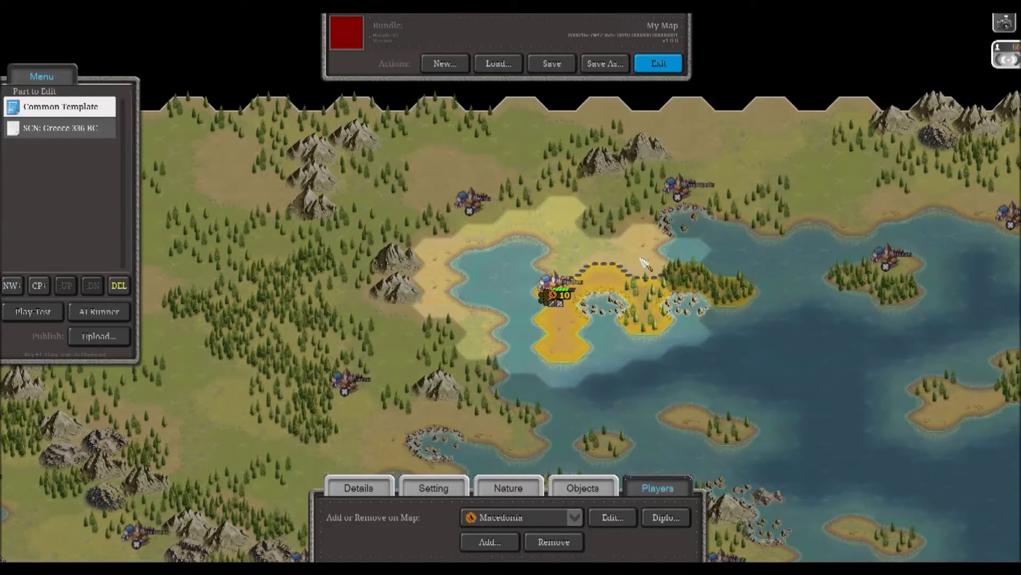
click(471, 201)
mouse_move(372, 181)
mouse_down()
mouse_move(579, 214)
mouse_move(518, 303)
mouse_move(574, 287)
mouse_move(562, 306)
mouse_up()
mouse_move(532, 266)
mouse_down()
mouse_move(506, 328)
mouse_move(607, 347)
mouse_move(492, 341)
mouse_up()
mouse_move(492, 319)
mouse_down()
mouse_move(517, 275)
mouse_move(620, 224)
mouse_up()
mouse_move(676, 314)
mouse_down()
mouse_move(530, 187)
mouse_move(637, 314)
mouse_up()
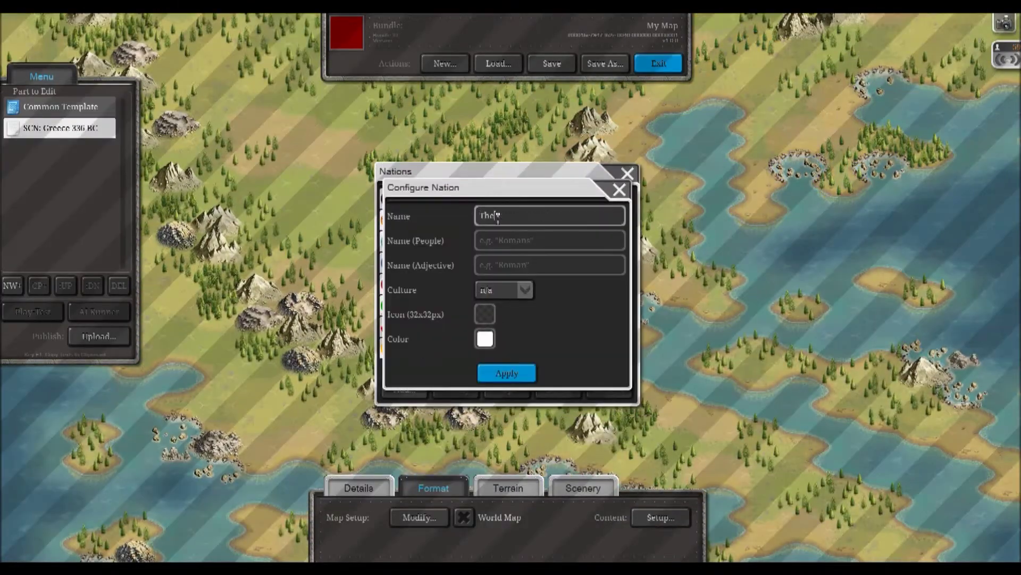
Step: Configure the new nation Thessaly with a custom icon in the template's nations list and return to the scenario
click(490, 318)
scroll(540, 292, up, 10)
click(405, 226)
scroll(432, 293, down, 3)
click(420, 347)
scroll(420, 286, down, 3)
scroll(420, 282, up, 3)
click(433, 230)
click(468, 326)
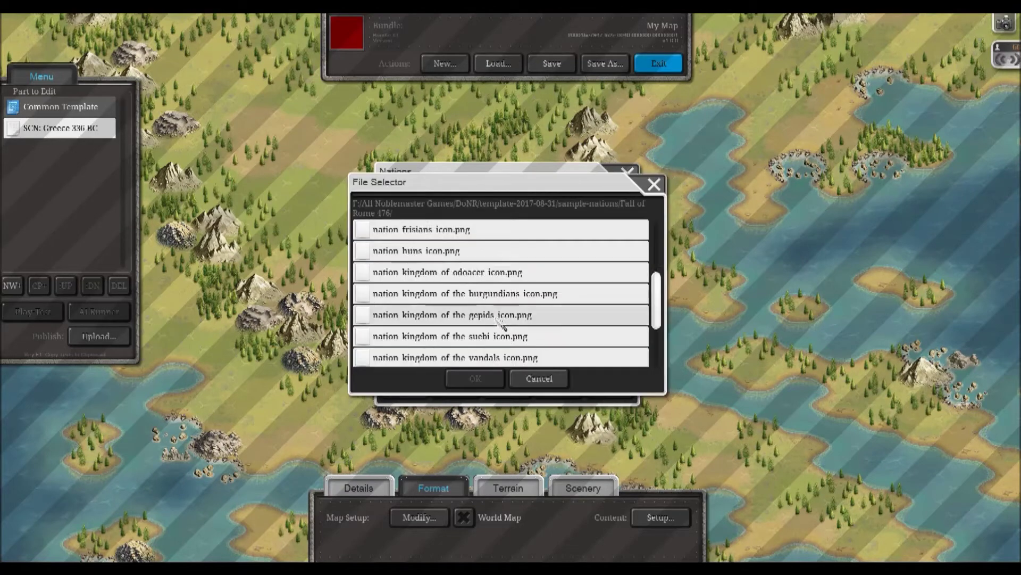
scroll(469, 309, up, 5)
click(515, 377)
click(635, 174)
click(634, 174)
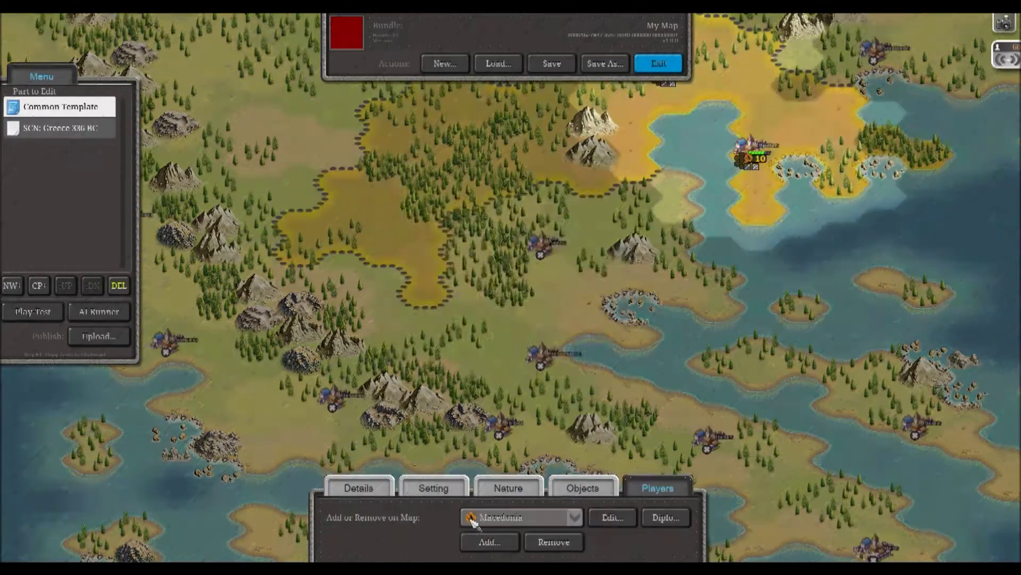
Step: Place Thessaly on the map, claiming the city and surrounding land directly south of Macedonia
click(474, 517)
click(510, 537)
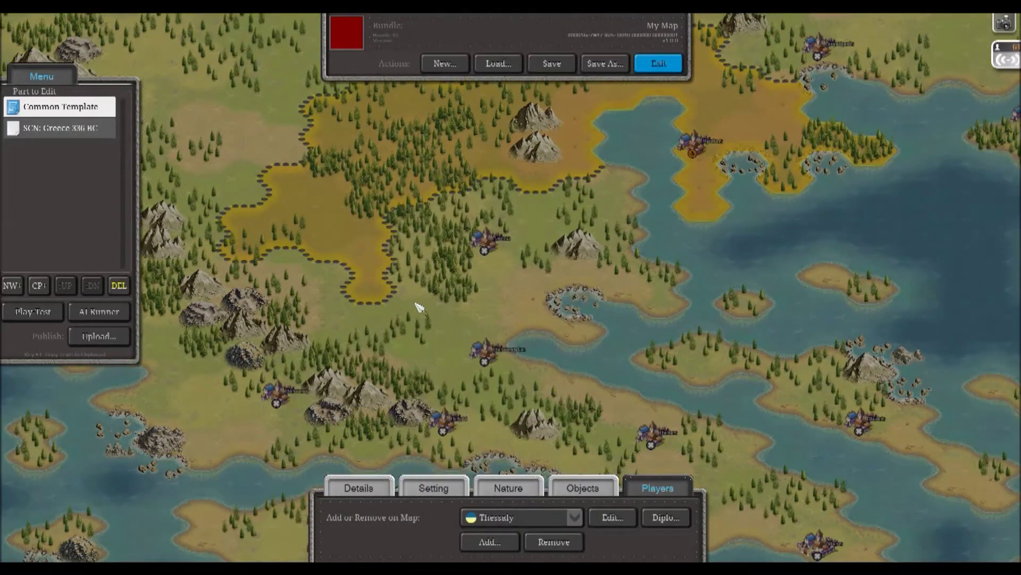
drag(539, 323, 619, 202)
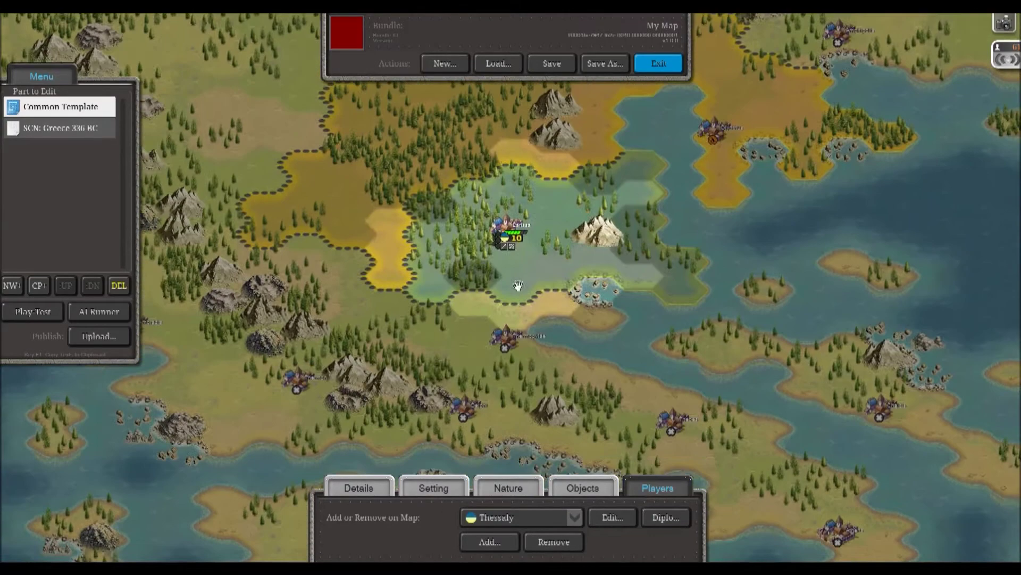
Step: Switch back to Macedonia and extend its territory west across the inland plain north of Thessaly
click(521, 517)
click(511, 487)
click(706, 177)
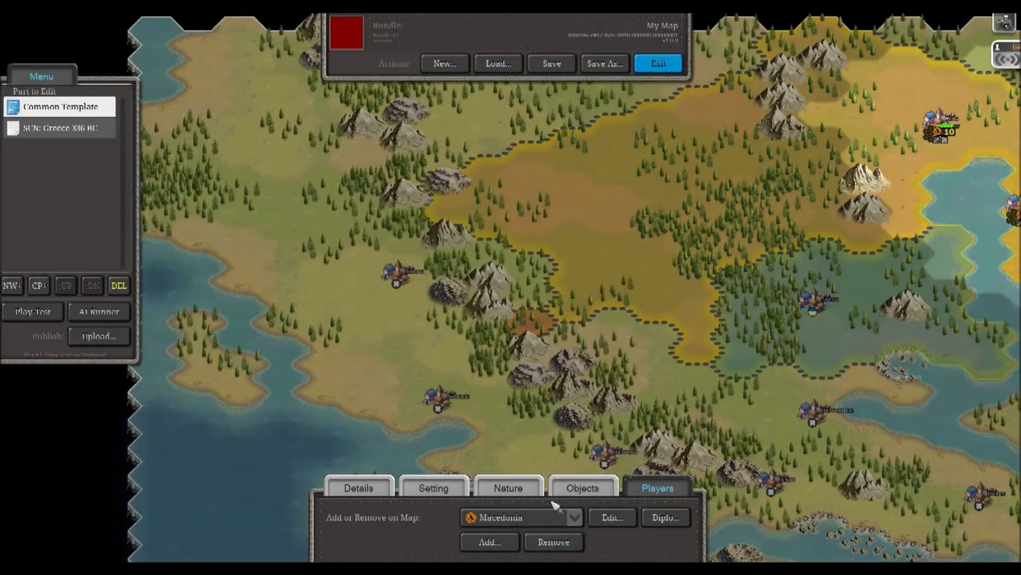
Step: Assign the western coastal region with its two cities and adjoining mountains to Mollossia
click(521, 517)
click(506, 516)
click(320, 253)
click(279, 295)
click(279, 322)
click(321, 341)
drag(456, 392, 417, 269)
click(410, 270)
click(399, 226)
click(410, 259)
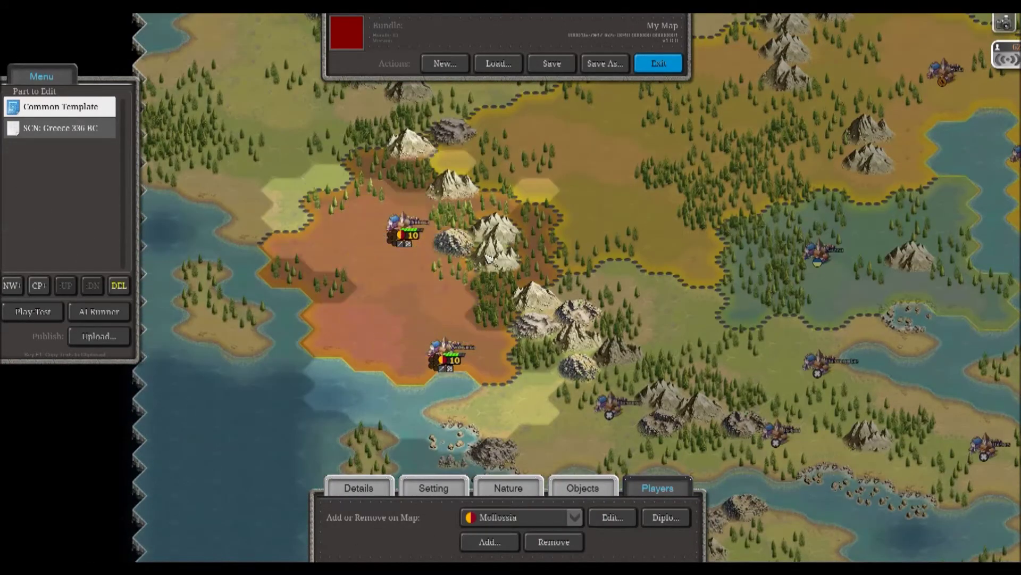
click(456, 246)
Step: Choose Sparta as the player and claim its territory in the southern part of the Greek peninsula
click(522, 517)
click(506, 516)
drag(567, 315, 551, 160)
click(550, 399)
click(494, 372)
click(618, 371)
click(657, 384)
click(705, 396)
Step: Choose the Persian Empire and claim the southeastern mainland and its coastal cities up to the map edge
click(521, 517)
click(505, 516)
mouse_move(940, 277)
mouse_down()
mouse_move(511, 314)
mouse_move(503, 401)
mouse_up()
click(697, 310)
drag(638, 212, 639, 322)
click(695, 318)
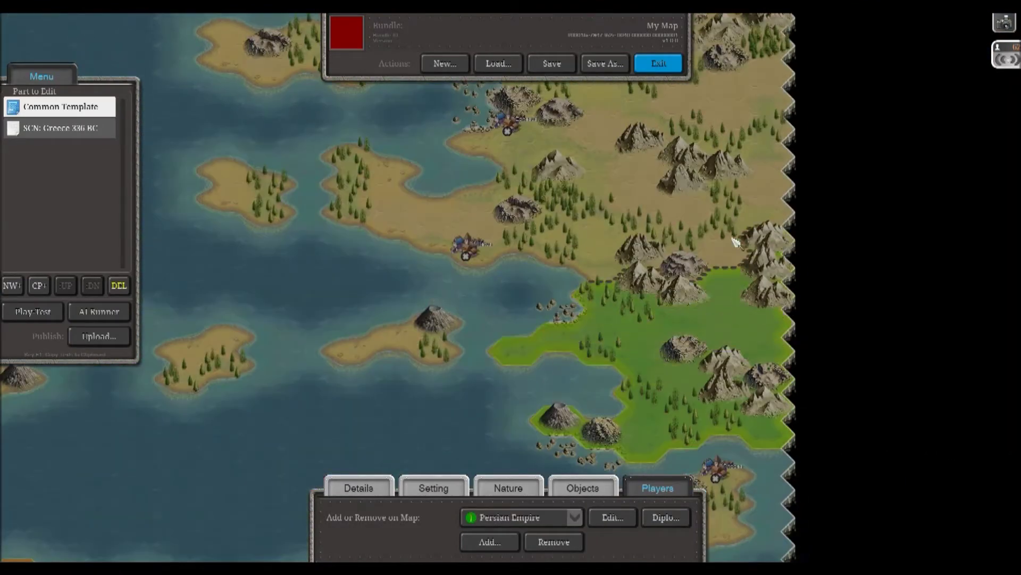
click(734, 242)
click(463, 246)
click(391, 183)
click(349, 200)
click(507, 127)
click(697, 213)
click(761, 198)
Step: Extend the Persian Empire northward over the rest of the eastern mainland, including its northern coastal and inland cities
drag(564, 129, 564, 276)
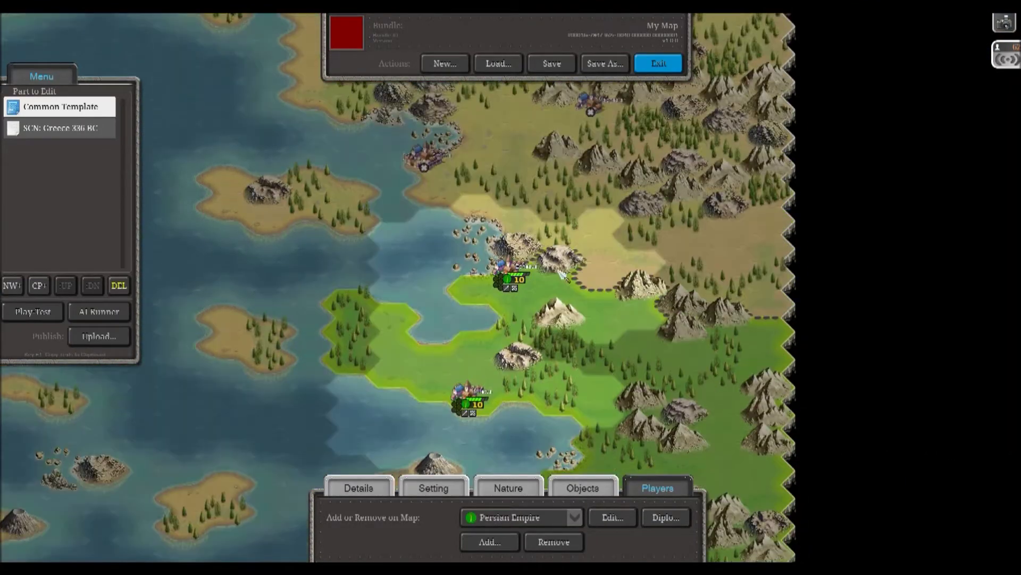
click(707, 280)
click(707, 237)
click(426, 159)
drag(425, 159, 426, 311)
click(314, 229)
drag(314, 227, 529, 124)
key(Up)
mouse_move(553, 289)
mouse_down()
mouse_move(761, 279)
mouse_move(745, 377)
mouse_up()
key(Down)
mouse_move(745, 277)
mouse_down()
mouse_move(435, 229)
mouse_move(646, 161)
mouse_move(684, 250)
mouse_move(519, 207)
mouse_move(478, 238)
mouse_up()
key(Down)
key(Left)
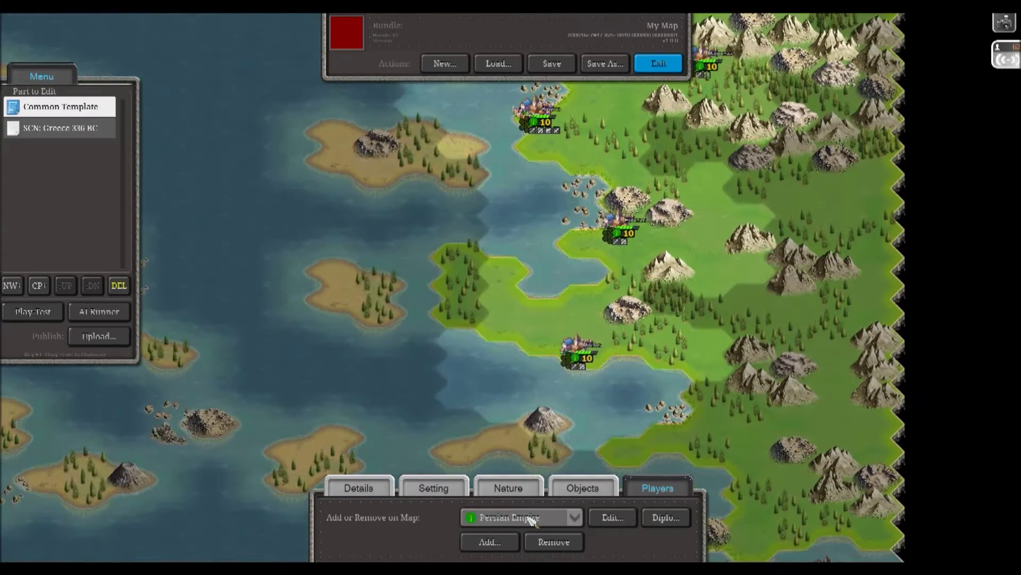
Step: Choose Crete as the player and claim its island territory in the south
click(533, 520)
click(537, 421)
key(Left)
key(Down)
key(Left)
key(Up)
mouse_move(468, 356)
mouse_down()
mouse_move(472, 317)
mouse_move(598, 286)
mouse_move(634, 364)
mouse_up()
key(Up)
key(Left)
Step: Choose the League of Corinth and claim central and southern mainland Greece around its cities
click(533, 517)
click(540, 496)
mouse_move(358, 333)
mouse_down()
mouse_move(365, 227)
mouse_move(633, 207)
mouse_move(494, 250)
mouse_move(758, 233)
mouse_up()
key(Right)
key(Up)
mouse_move(570, 290)
mouse_down()
mouse_move(756, 322)
mouse_move(776, 293)
mouse_up()
drag(776, 292, 770, 399)
mouse_move(638, 293)
mouse_down()
mouse_move(531, 244)
mouse_move(447, 266)
mouse_up()
drag(523, 245, 641, 262)
click(627, 219)
click(585, 231)
click(543, 218)
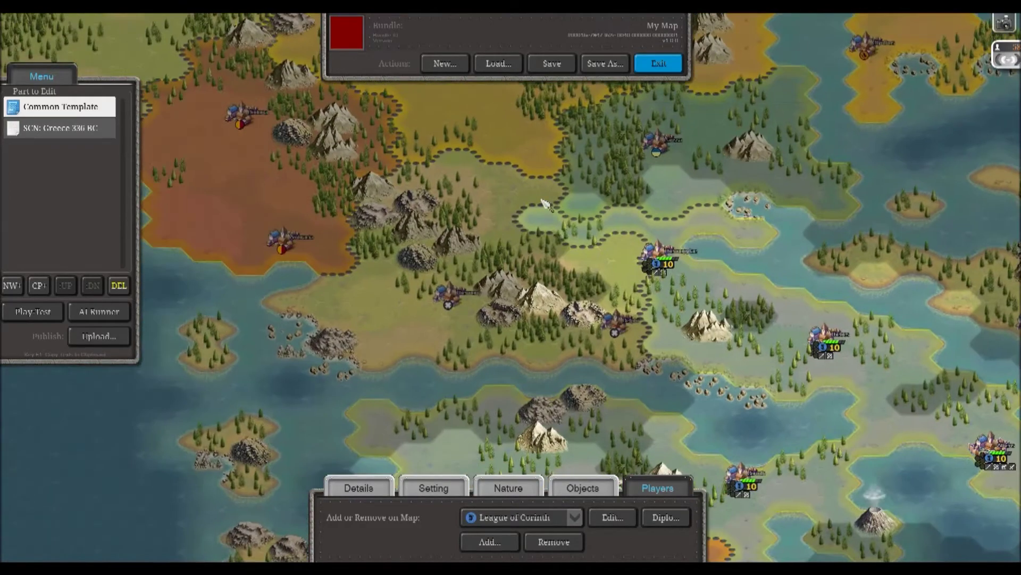
mouse_move(375, 283)
mouse_down()
mouse_move(364, 359)
mouse_move(541, 320)
mouse_up()
click(619, 351)
Step: Claim the northern Aegean islands and the islands off the Persian coast for the League of Corinth
drag(929, 278, 575, 260)
click(550, 247)
drag(810, 274, 650, 223)
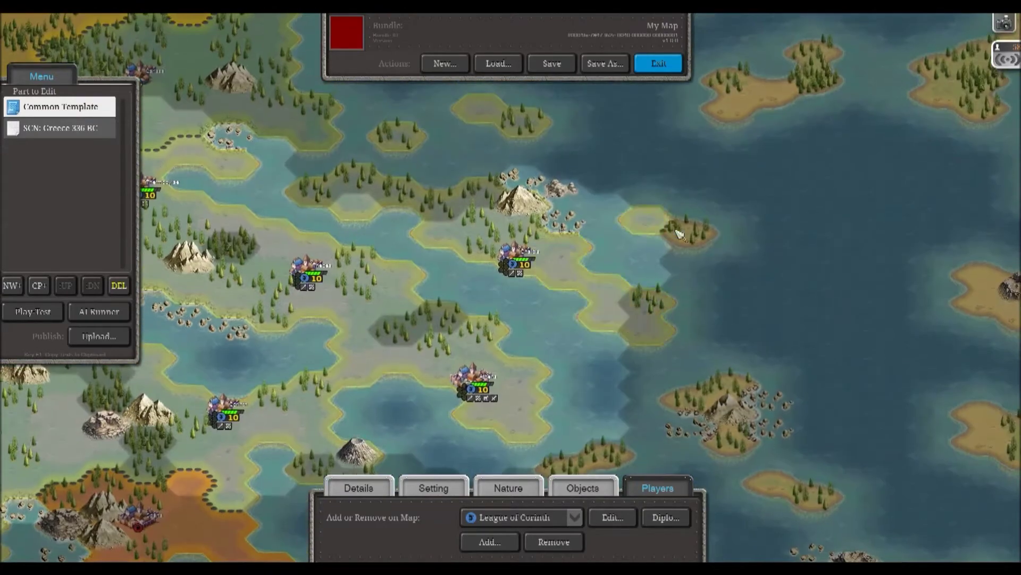
drag(814, 90, 624, 198)
drag(825, 123, 688, 224)
drag(691, 376, 653, 224)
click(659, 364)
click(703, 348)
click(745, 337)
click(745, 360)
Step: Add the central and southern Aegean islands and the islands off the western coast to the League of Corinth
drag(370, 458, 487, 282)
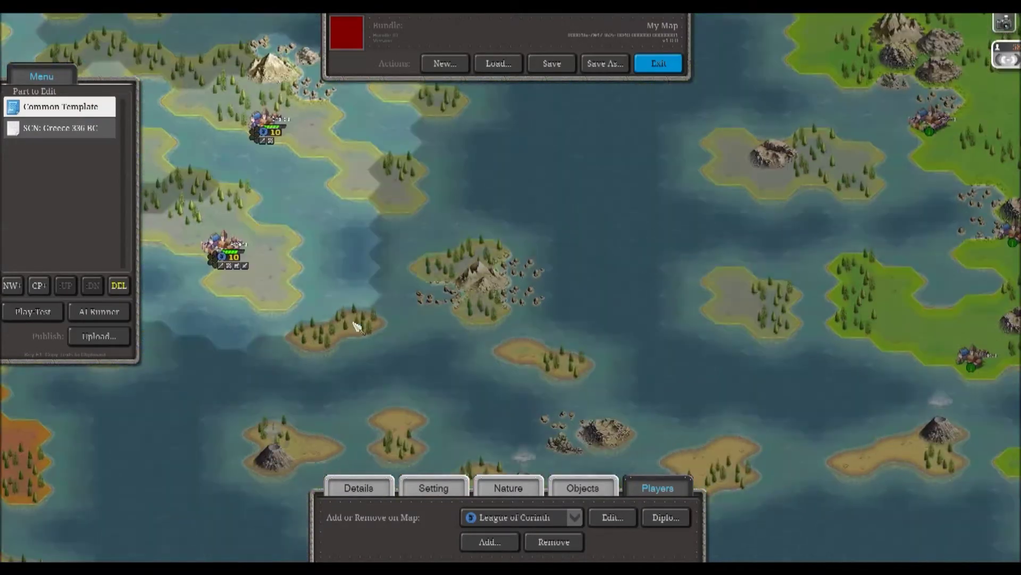
click(367, 317)
drag(391, 424, 527, 298)
click(578, 359)
drag(798, 341, 531, 270)
click(745, 247)
drag(904, 341, 538, 204)
drag(341, 212, 931, 197)
drag(341, 107, 537, 399)
drag(857, 226, 228, 391)
Step: Choose Thrace and claim the land along the northern map edge and the coast east of Macedonia
click(548, 522)
click(522, 426)
drag(511, 212, 527, 404)
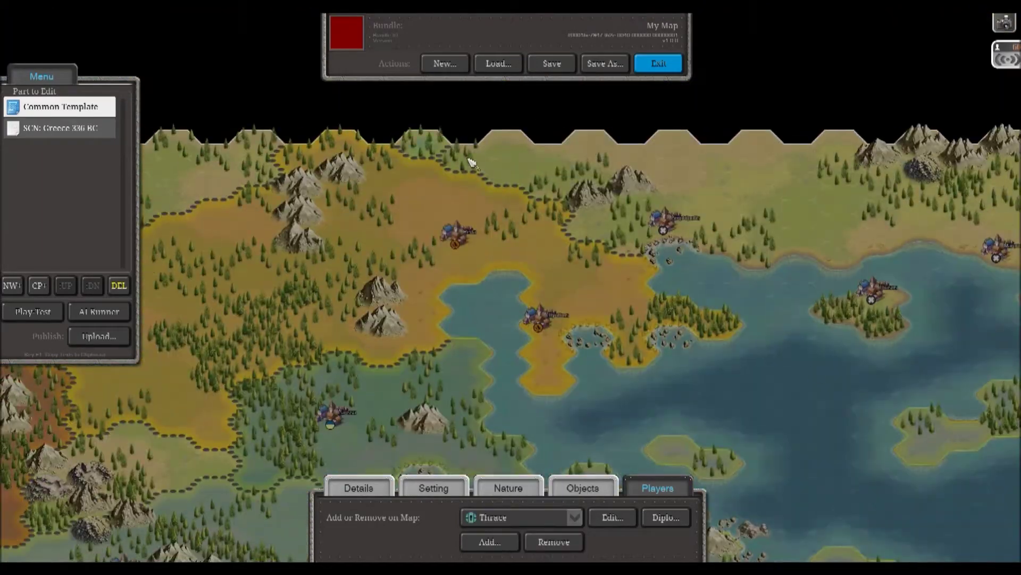
click(591, 224)
click(633, 212)
click(673, 199)
click(714, 213)
click(714, 185)
click(713, 159)
click(755, 145)
drag(767, 184, 555, 165)
drag(811, 196, 516, 218)
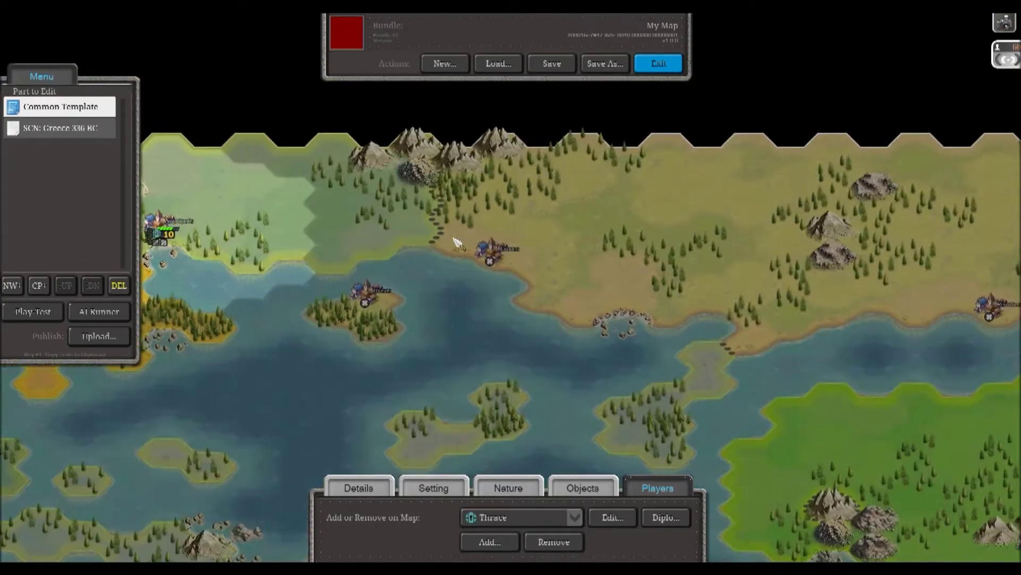
Step: Claim the northeastern coast with its two cities and the land along the eastern map edge for Thrace
drag(1019, 162, 621, 160)
click(642, 216)
click(642, 272)
click(641, 299)
click(600, 312)
click(600, 285)
click(600, 257)
click(600, 230)
click(559, 244)
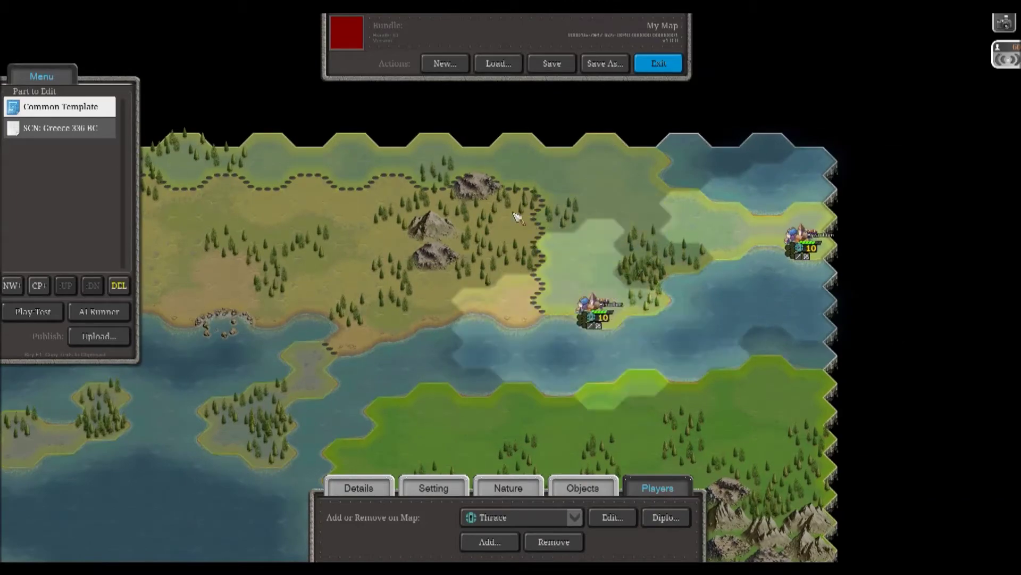
Step: Fill in Thrace's central northern coast and add the forested island city just offshore
drag(301, 265, 697, 243)
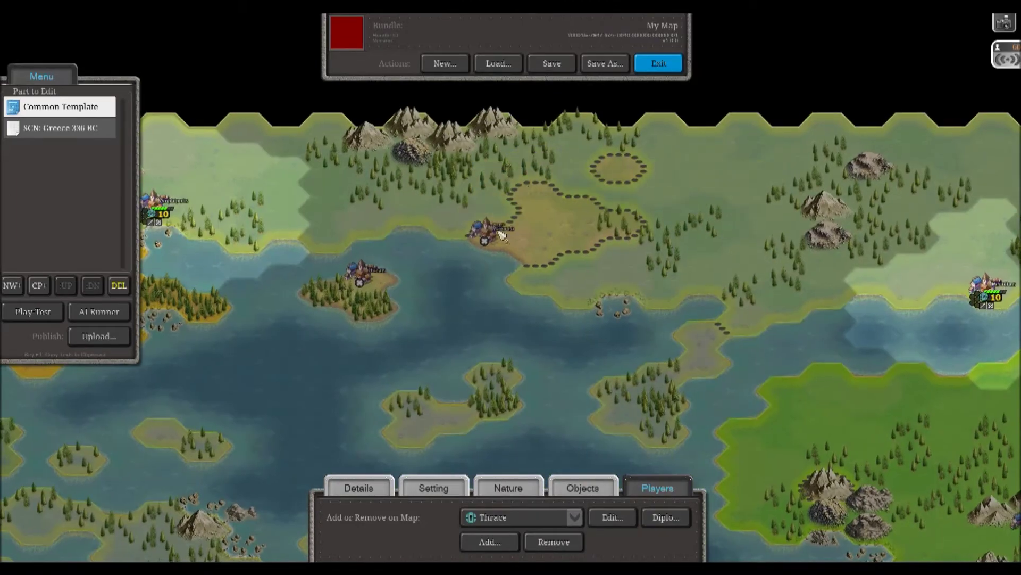
click(368, 280)
click(329, 294)
click(370, 307)
Step: Review the nations' territories and cities across Greece, Macedonia and the western coast with the scenario details shown
drag(340, 319, 639, 178)
drag(218, 340, 782, 331)
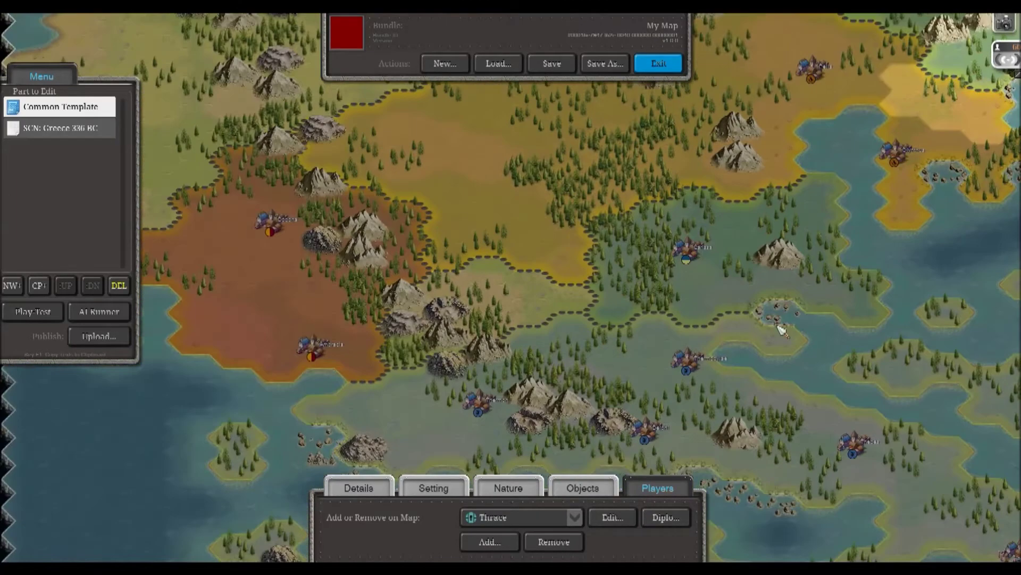
drag(598, 333, 559, 269)
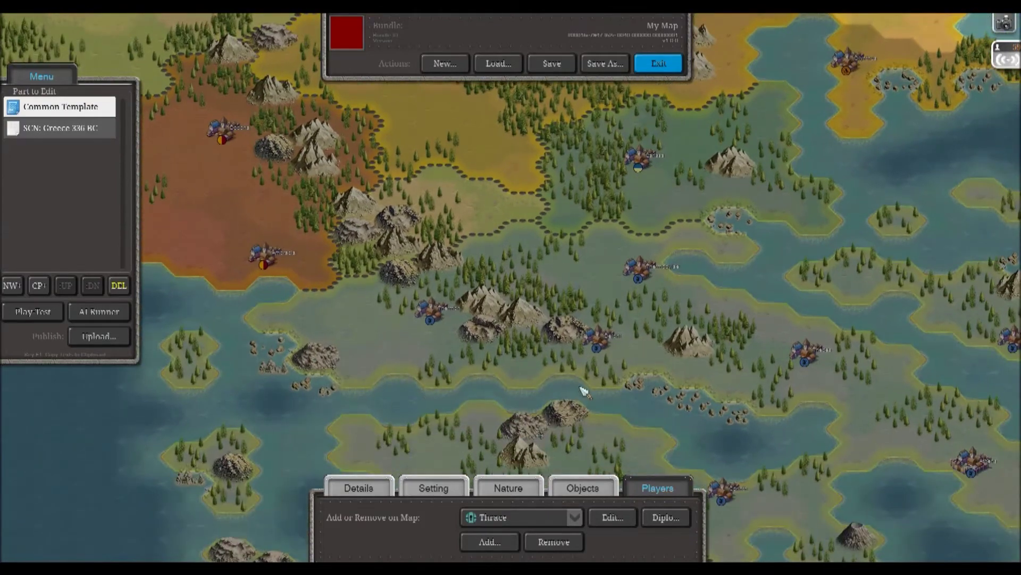
click(367, 489)
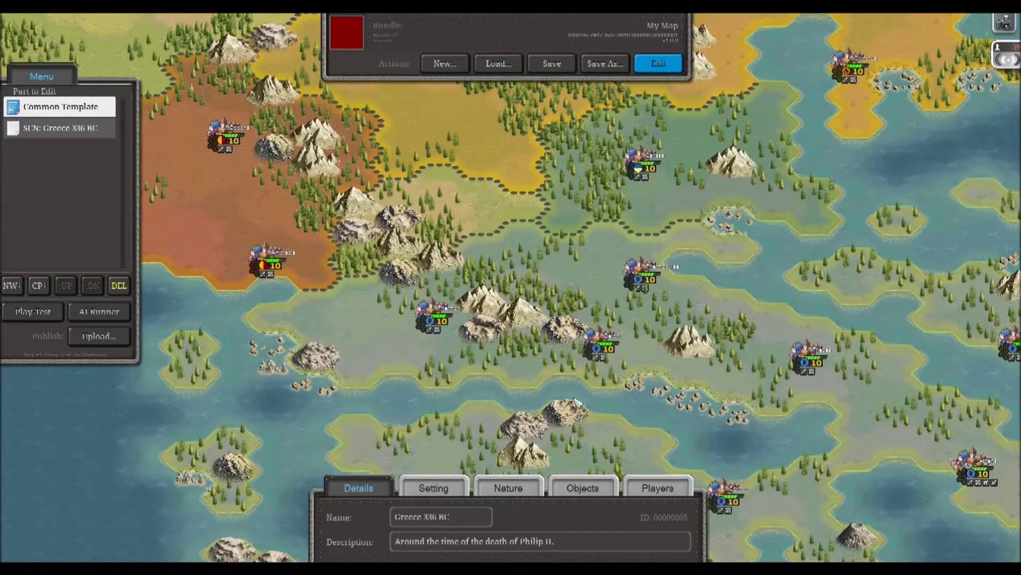
drag(694, 294, 432, 164)
drag(581, 183, 880, 171)
drag(592, 273, 389, 190)
drag(632, 192, 529, 391)
drag(556, 194, 609, 327)
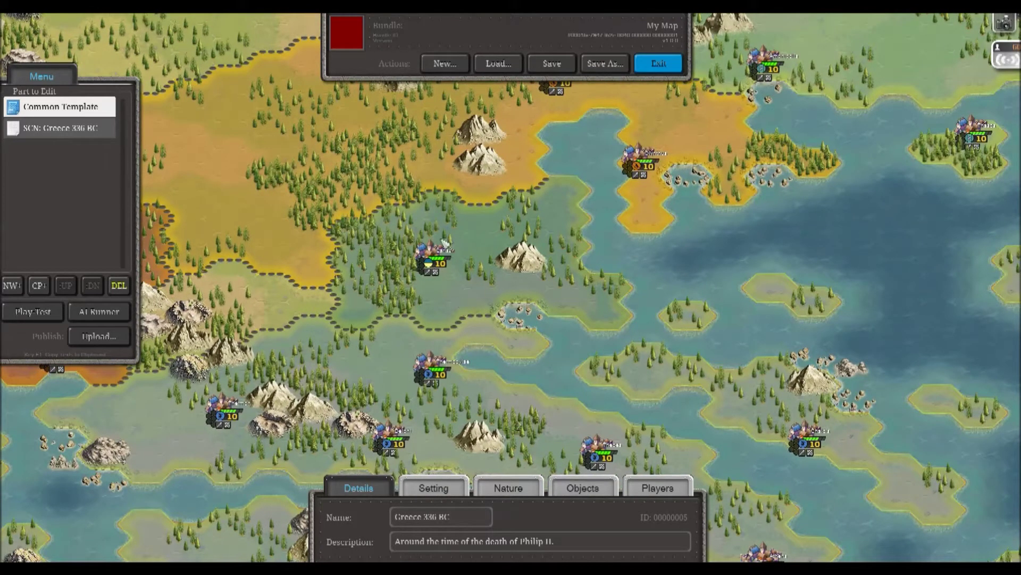
drag(413, 362, 557, 352)
drag(573, 234, 515, 264)
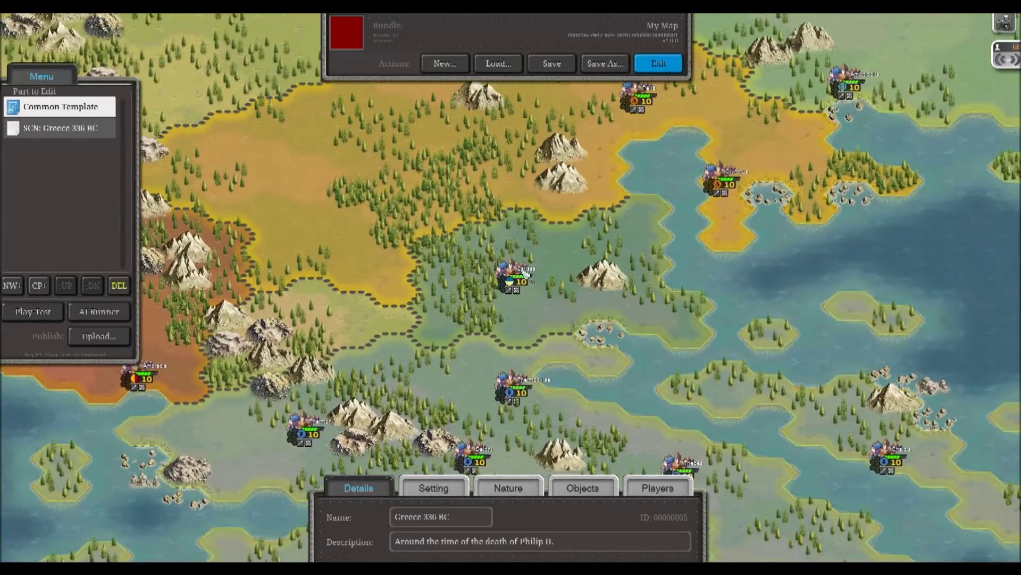
drag(482, 338, 646, 186)
drag(519, 299, 757, 358)
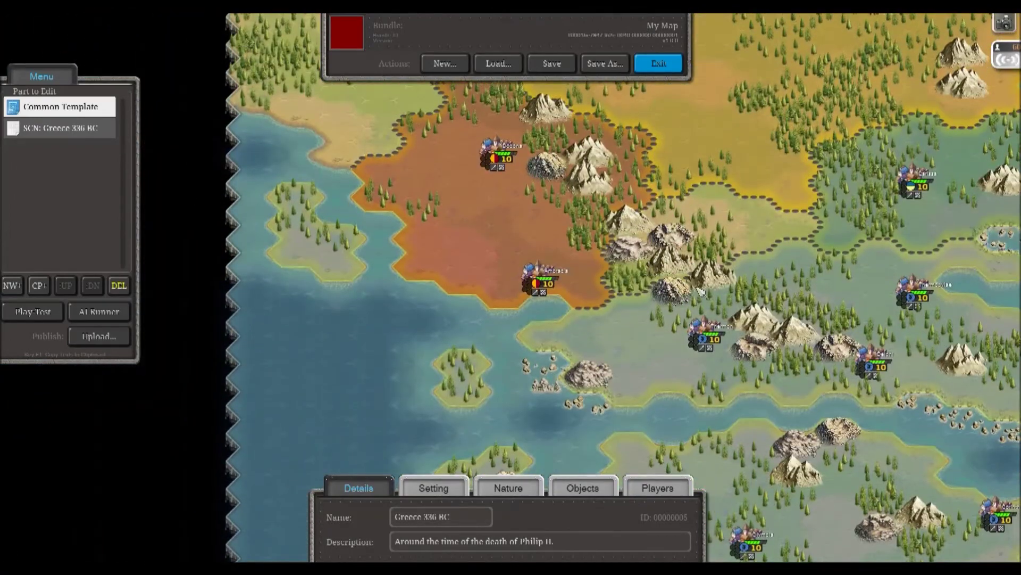
drag(607, 198, 524, 290)
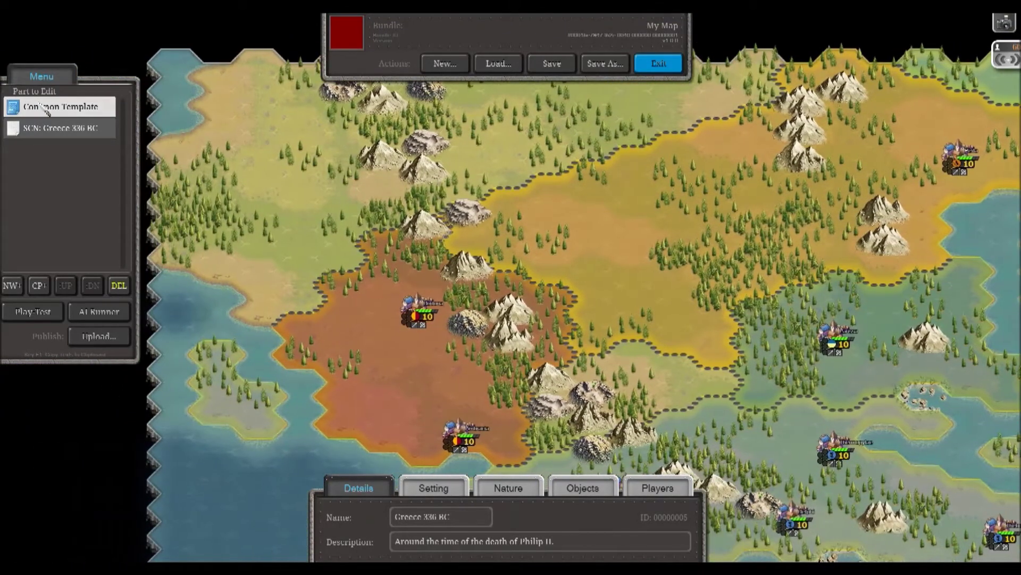
Step: Open the list of custom nations in the common template's content setup
click(45, 108)
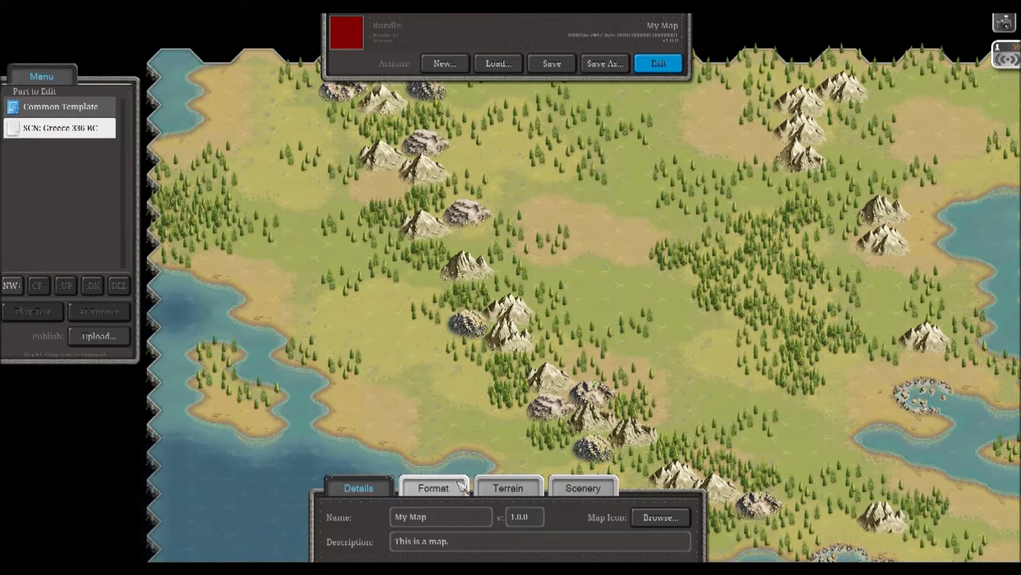
click(461, 485)
click(659, 517)
click(565, 241)
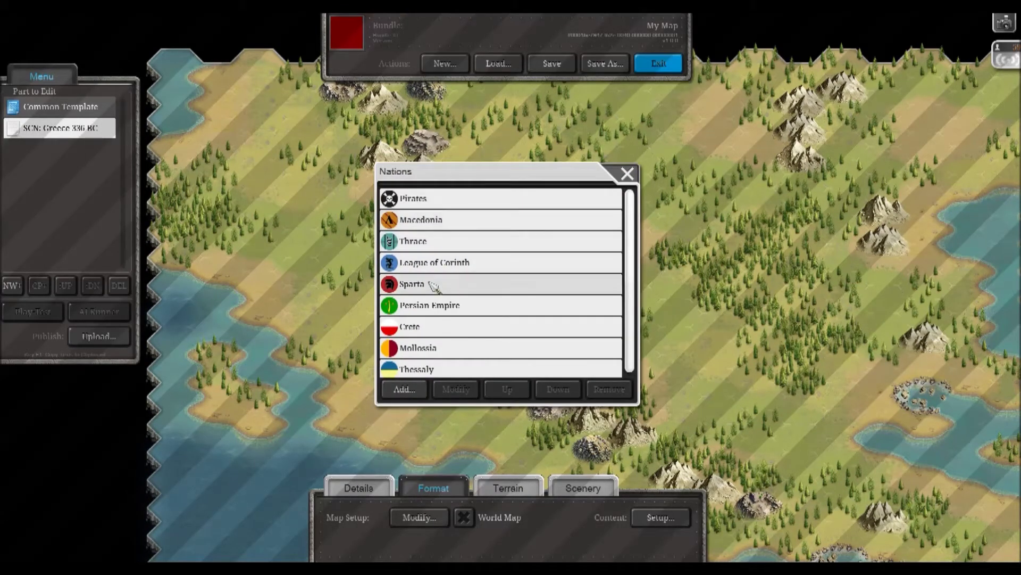
Step: Change the map color of the Mollossia nation to light red
click(441, 352)
click(449, 387)
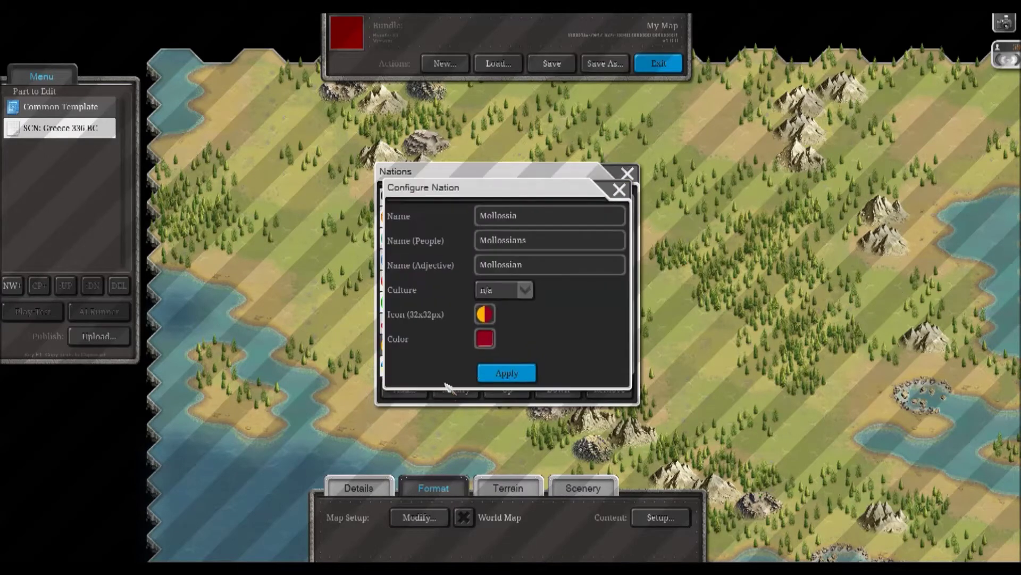
click(484, 340)
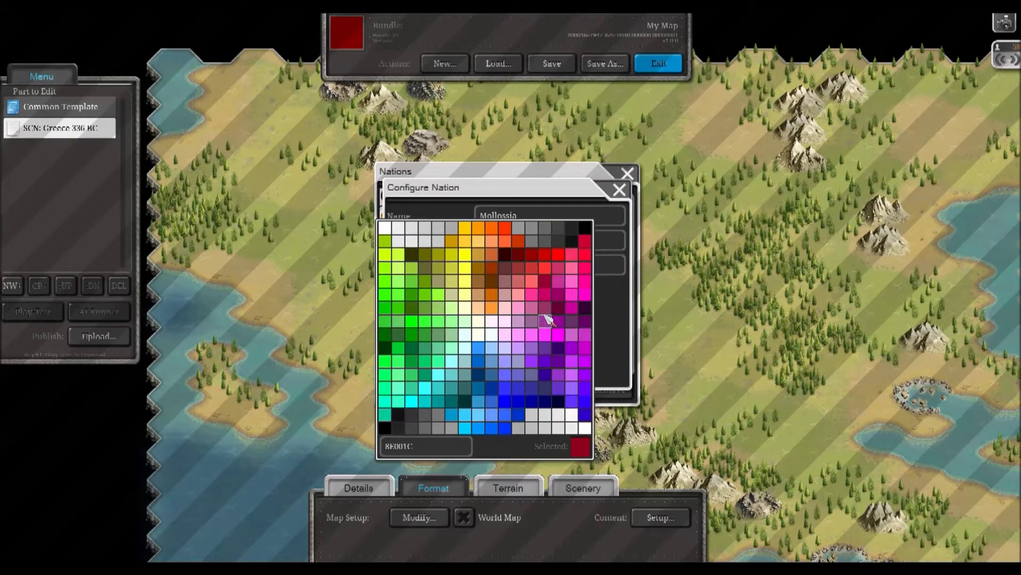
click(532, 283)
click(508, 372)
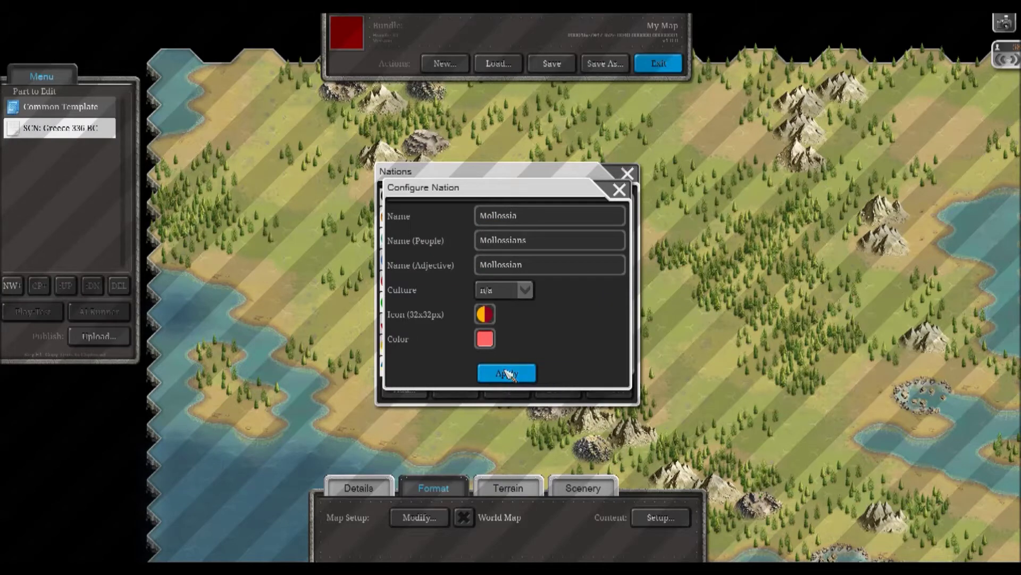
Step: Change the map color of the Thessaly nation to yellow and finish the bundle's nation setup
click(471, 366)
click(461, 389)
click(483, 340)
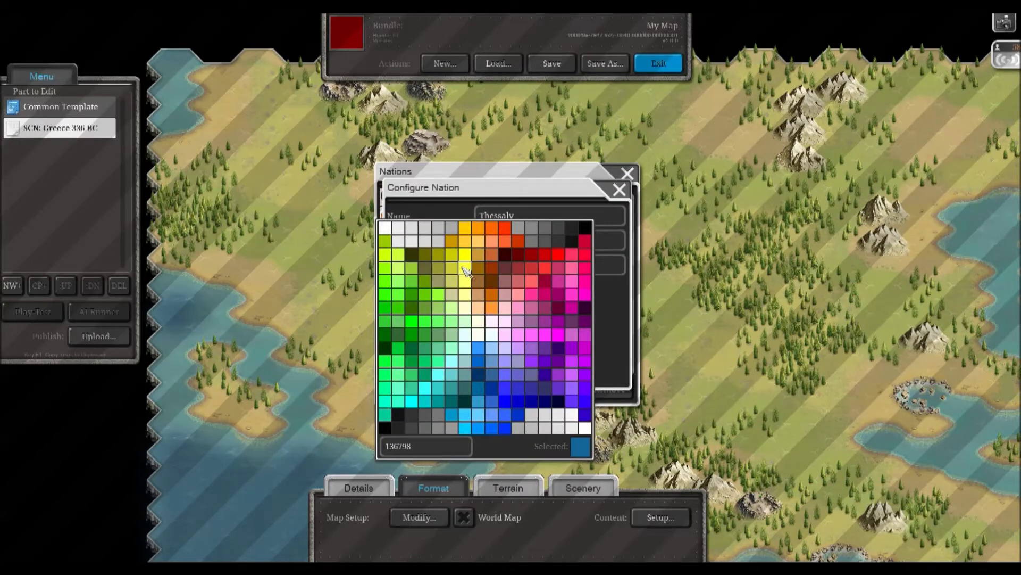
click(462, 272)
click(505, 373)
click(626, 173)
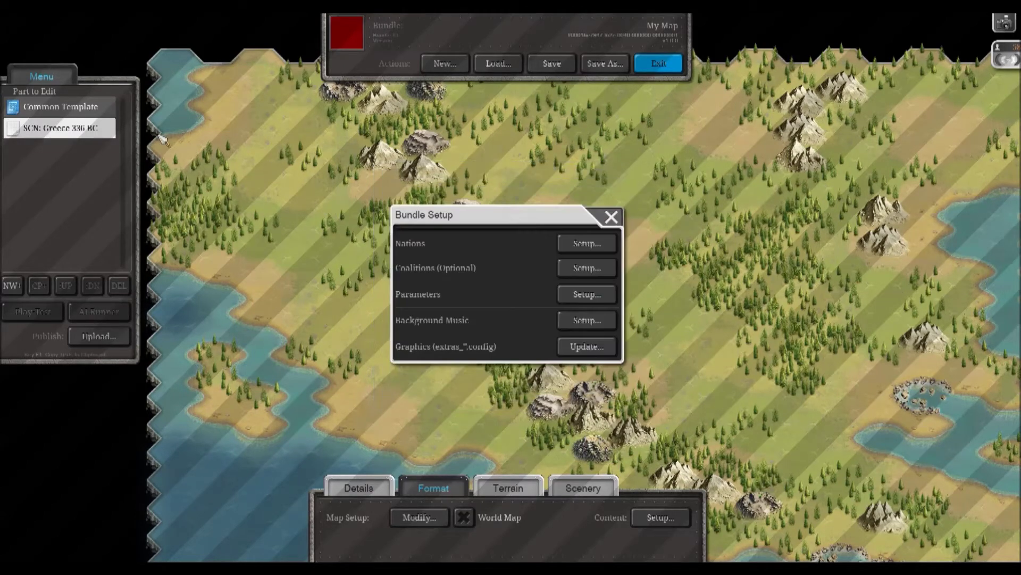
click(611, 216)
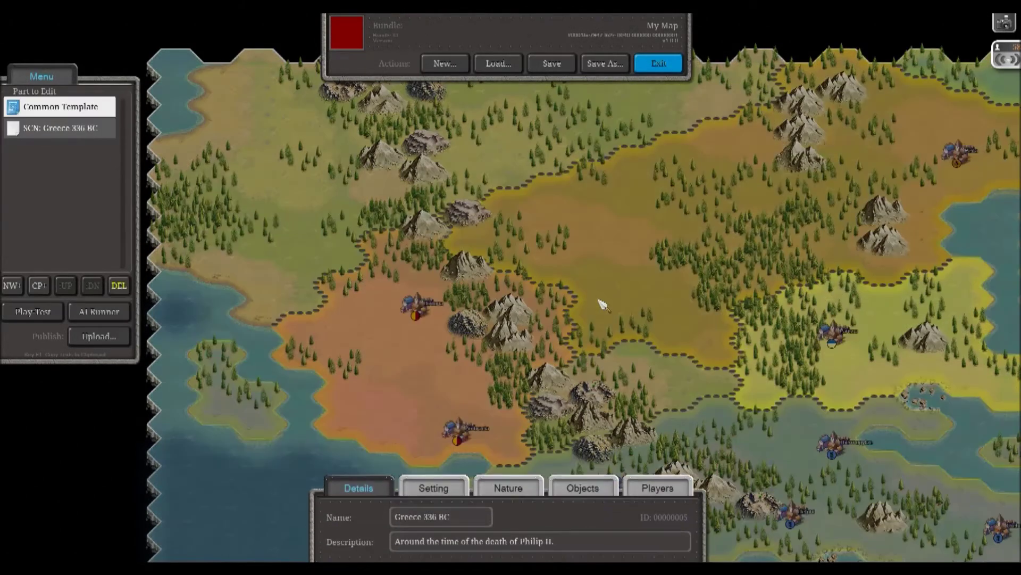
Step: Add harbors in Sparta's southern bay and beside the League of Corinth's city on the eastern mainland peninsula
click(446, 488)
click(359, 488)
drag(846, 366, 634, 102)
drag(921, 469, 642, 105)
scroll(643, 106, down, 3)
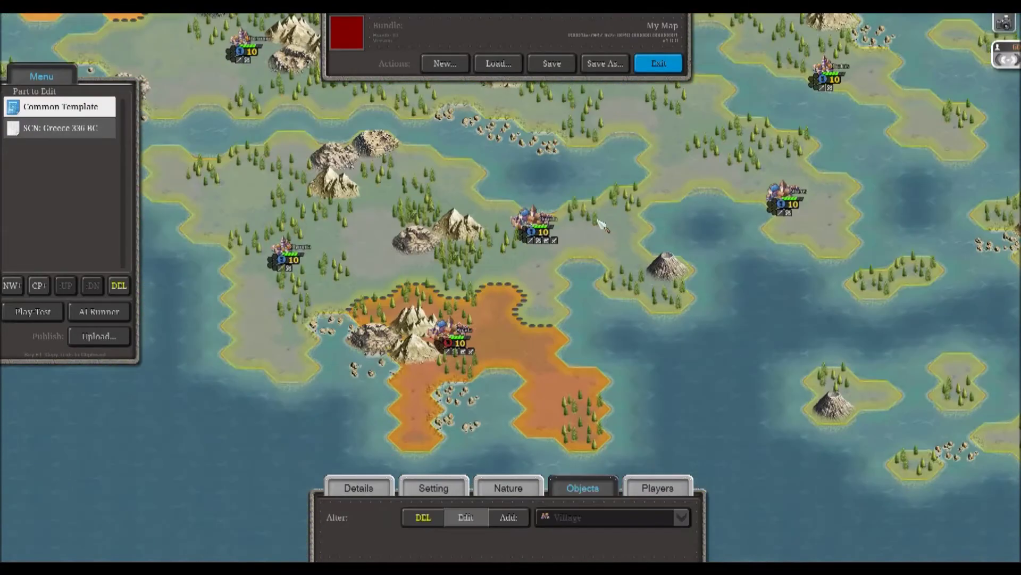
drag(656, 244, 338, 81)
drag(349, 223, 614, 393)
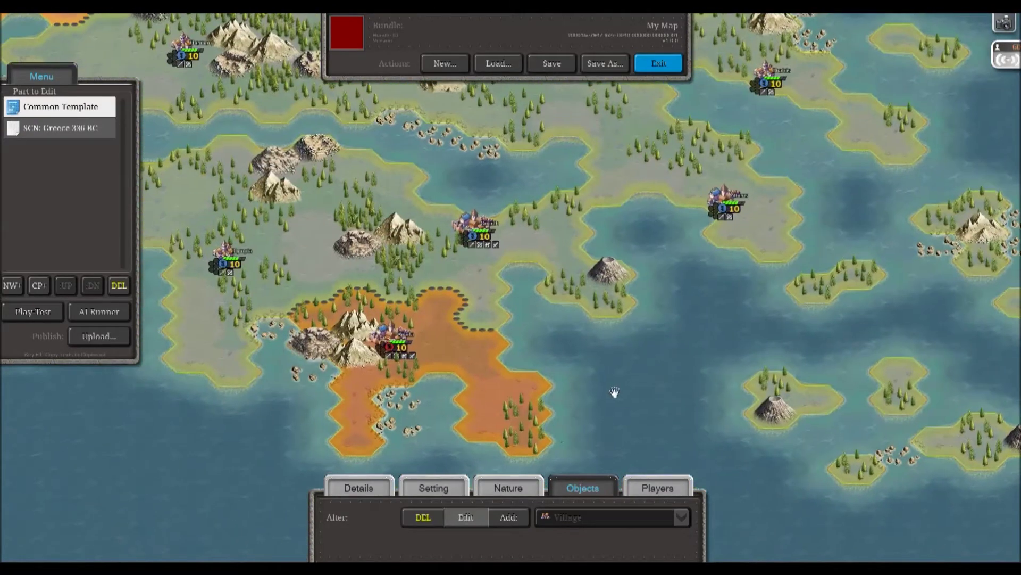
click(512, 518)
click(572, 521)
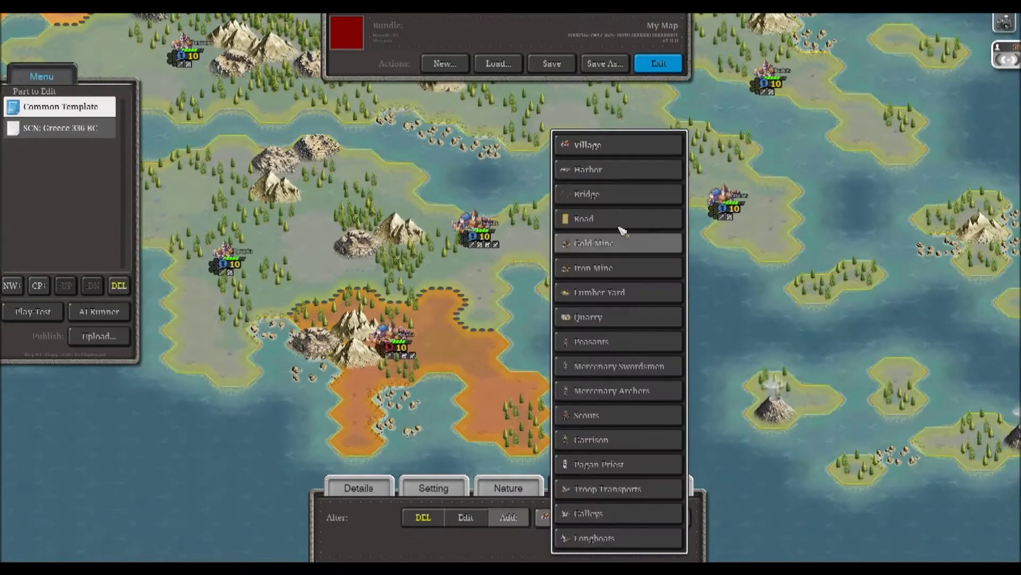
click(590, 171)
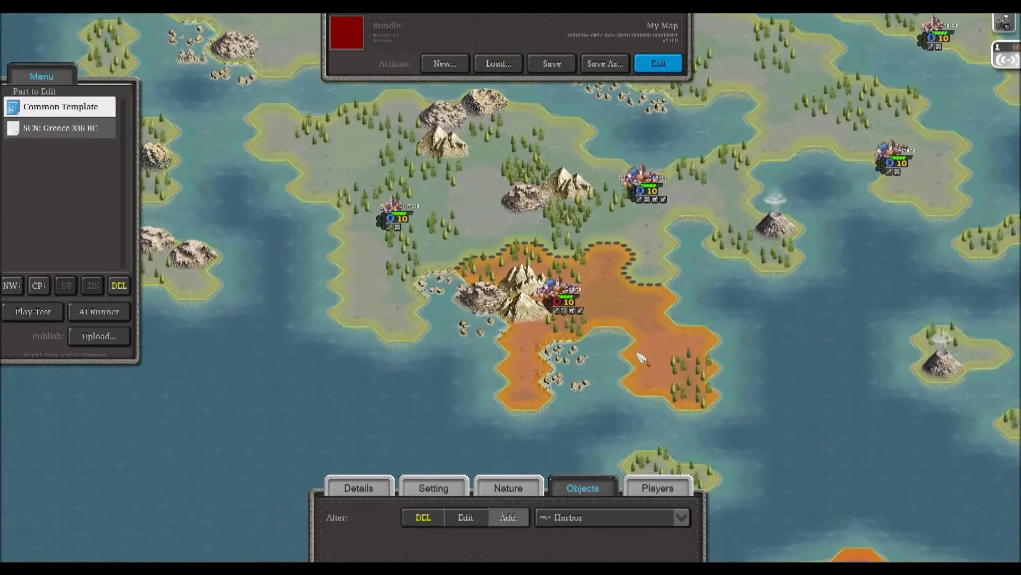
drag(743, 240, 527, 322)
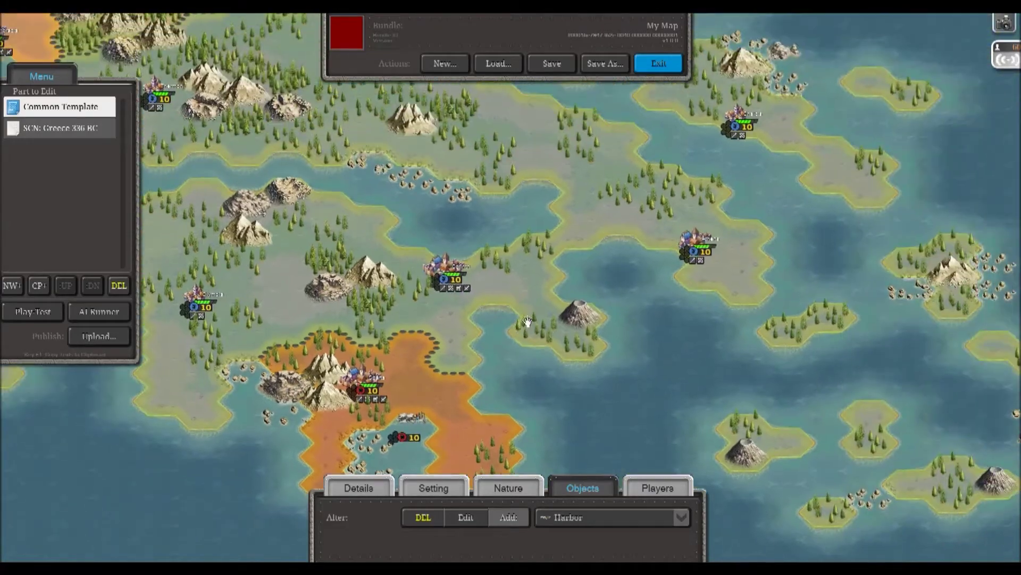
click(659, 273)
Step: Add a harbor on Crete's northern shore, just west of its easternmost city
drag(662, 273, 849, 312)
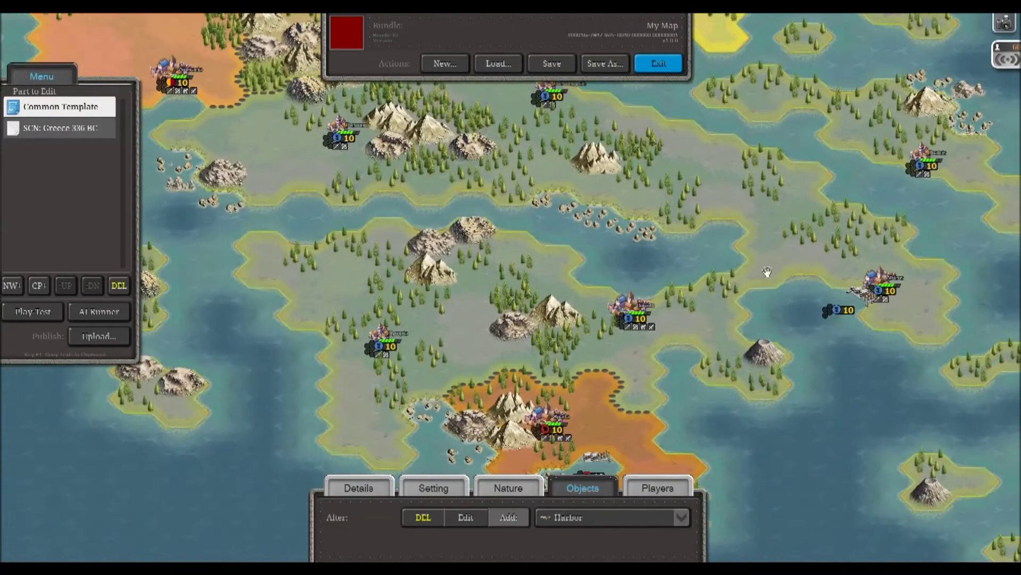
drag(397, 245, 210, 381)
drag(798, 342, 479, 133)
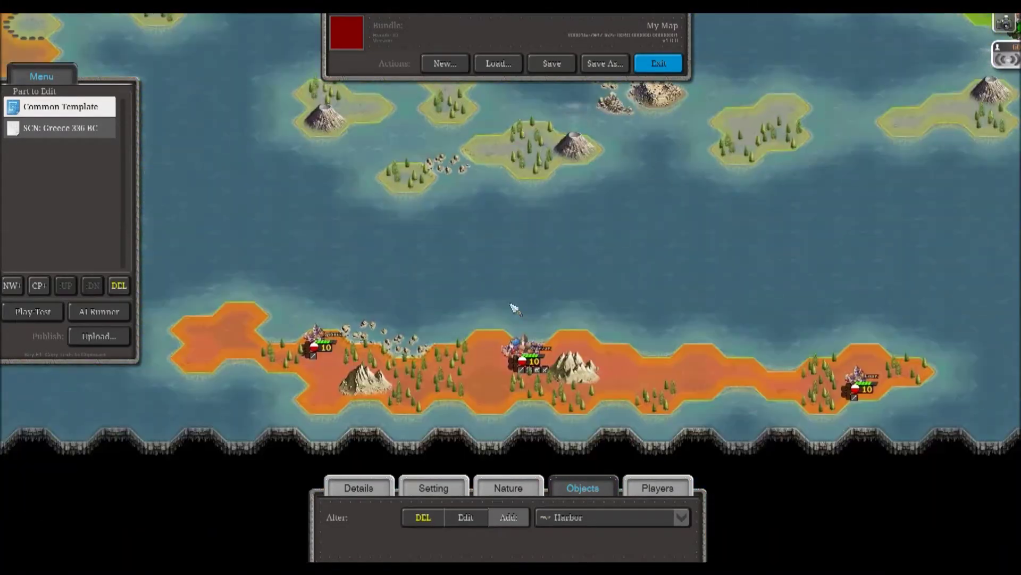
click(778, 358)
Step: Add harbors along the Persian Empire's western coast near its coastal cities
drag(830, 240, 290, 415)
click(575, 229)
drag(397, 101, 463, 260)
click(534, 333)
mouse_move(577, 255)
mouse_down()
mouse_move(665, 385)
mouse_move(545, 524)
mouse_up()
click(740, 219)
Step: Add harbors beside Thrace's forested island, in Macedonia's northern bay and on Thessaly's eastern coast
drag(412, 285, 767, 285)
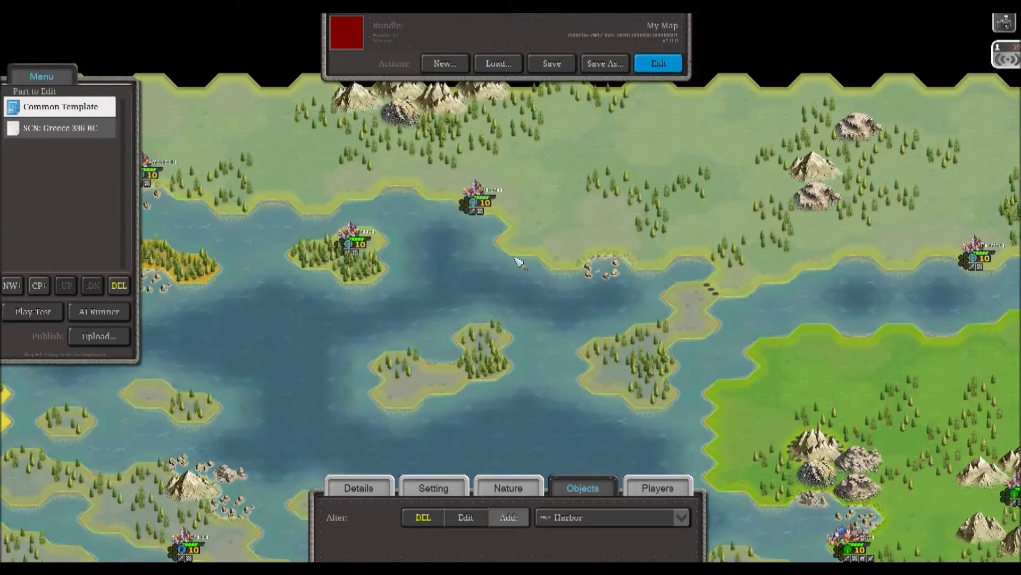
drag(457, 251, 748, 232)
click(689, 243)
drag(515, 236, 736, 251)
click(512, 229)
drag(518, 288, 707, 195)
click(689, 278)
Step: Place a harbor on Mollossia's southern coast, deleting the misplaced one
drag(576, 380, 748, 287)
drag(384, 289, 556, 271)
click(418, 284)
click(422, 517)
click(410, 287)
click(509, 517)
Step: Add a harbor on the southern shore of the League of Corinth's island in the far southeast
drag(564, 329, 425, 130)
drag(904, 452, 402, 200)
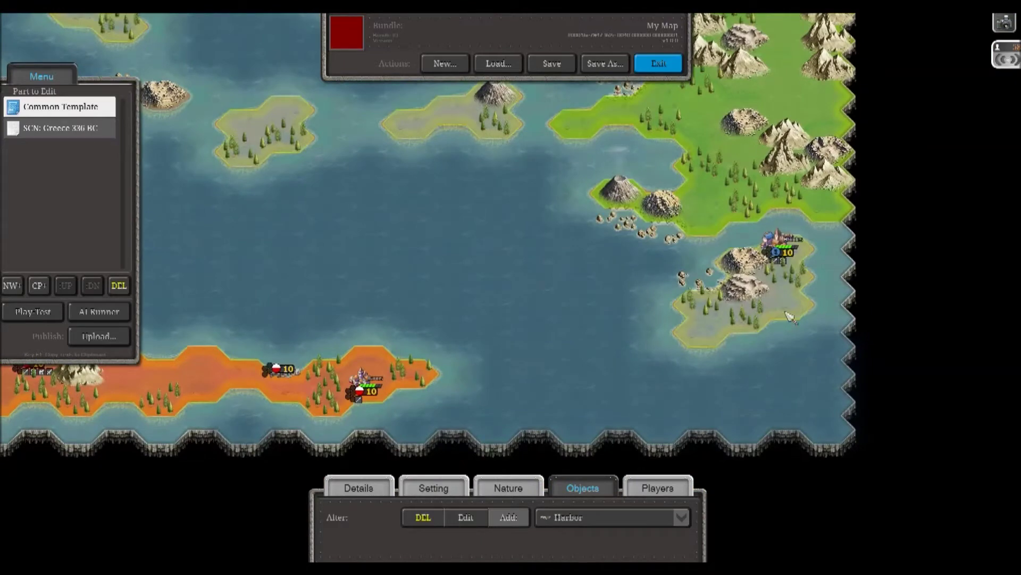
click(804, 296)
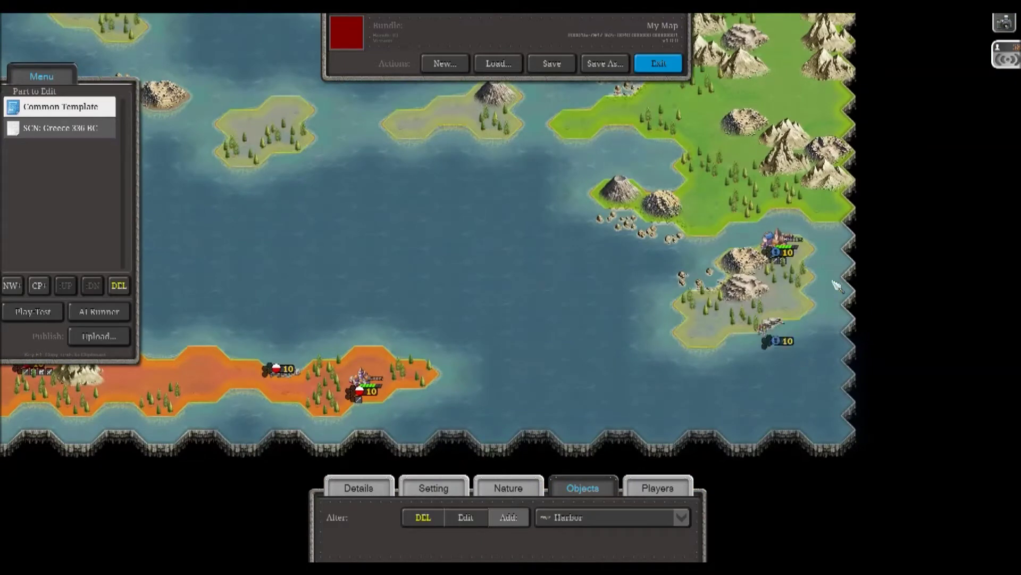
Step: Build roads from the League of Corinth's capital south to Sparta's capital and west to the League's western peninsula city
click(553, 518)
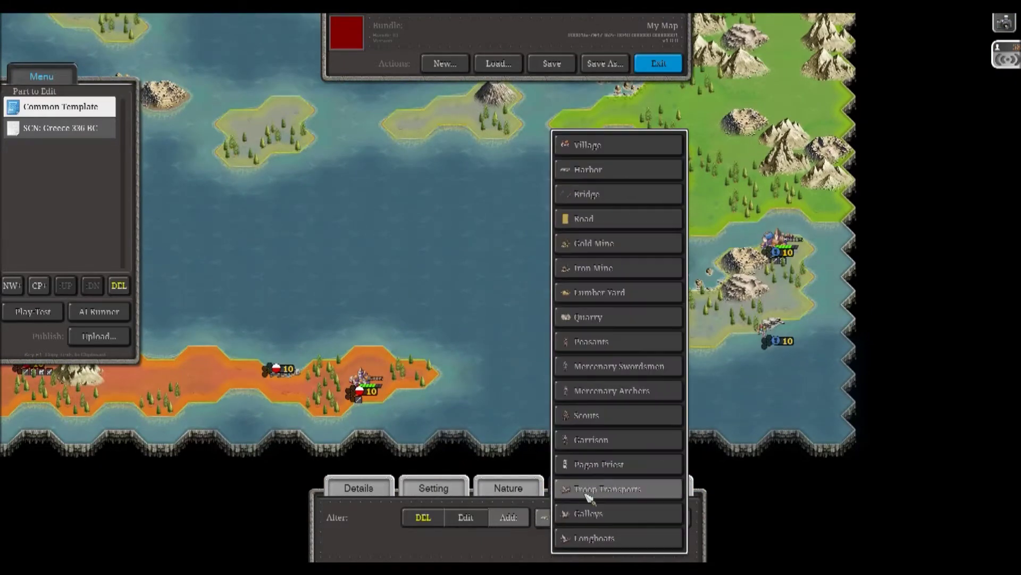
click(590, 219)
drag(388, 204, 622, 174)
drag(653, 132, 892, 542)
drag(830, 334, 544, 169)
drag(584, 306, 574, 126)
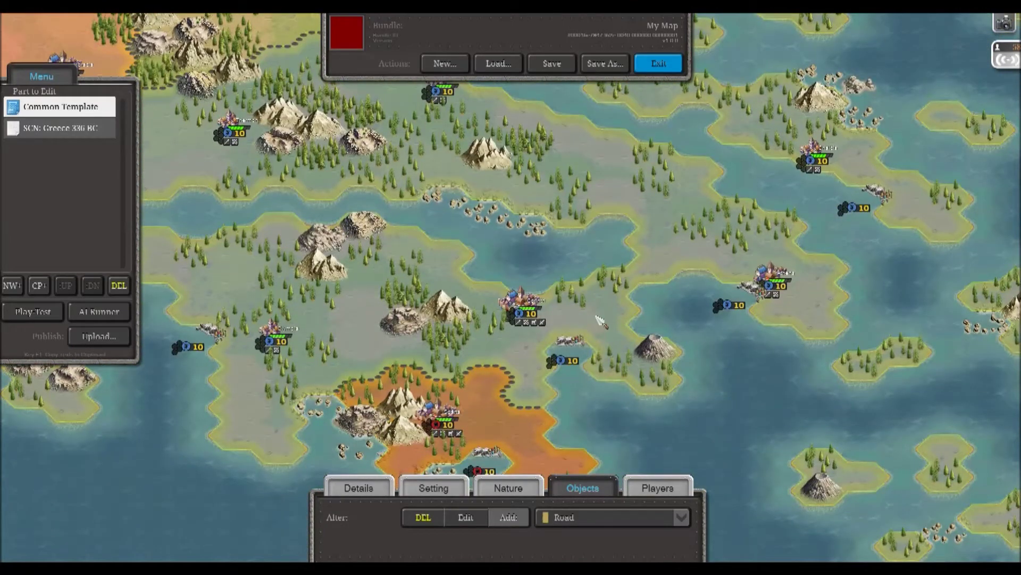
drag(586, 315, 617, 243)
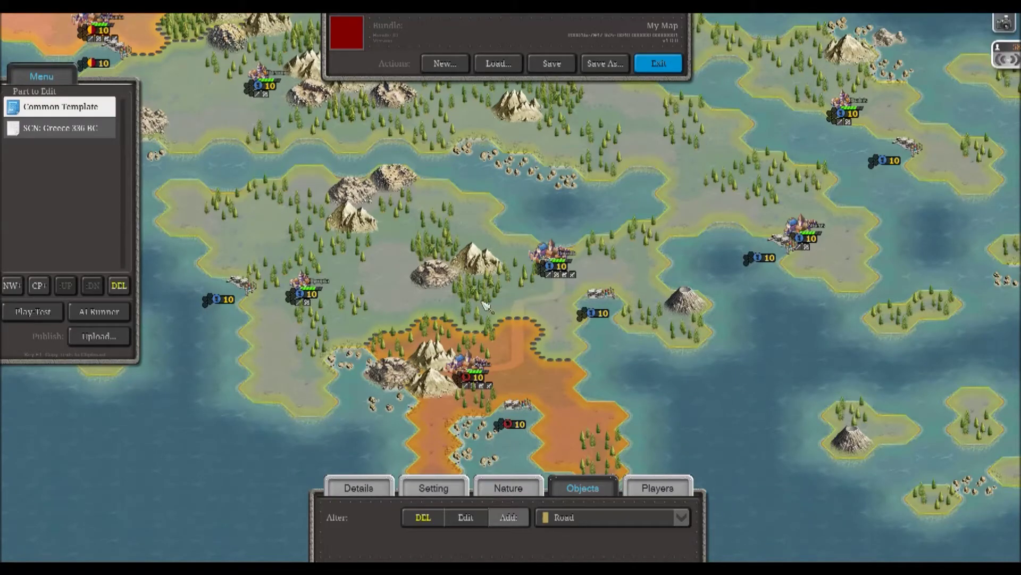
click(434, 301)
click(393, 290)
click(642, 237)
Step: Extend the League of Corinth's roads to its eastern peninsula city and northwest through central Greece
drag(635, 136, 648, 312)
click(614, 289)
drag(504, 230, 618, 272)
click(601, 201)
click(519, 257)
drag(261, 252, 468, 281)
click(472, 281)
Step: Build a road from Thessaly's city north along the gulf into Macedonia
mouse_move(624, 179)
mouse_down()
mouse_move(449, 345)
mouse_move(340, 359)
mouse_up()
click(565, 340)
click(569, 293)
click(612, 221)
Step: Continue the road network eastward from Macedonia through Thrace's coastal land
drag(741, 208, 441, 252)
click(572, 312)
click(739, 312)
drag(830, 303, 599, 301)
click(672, 286)
click(757, 233)
Step: Build roads connecting the Persian Empire's coastal capital with its inland and southern cities
drag(500, 340, 541, 155)
drag(601, 407, 454, 187)
click(527, 172)
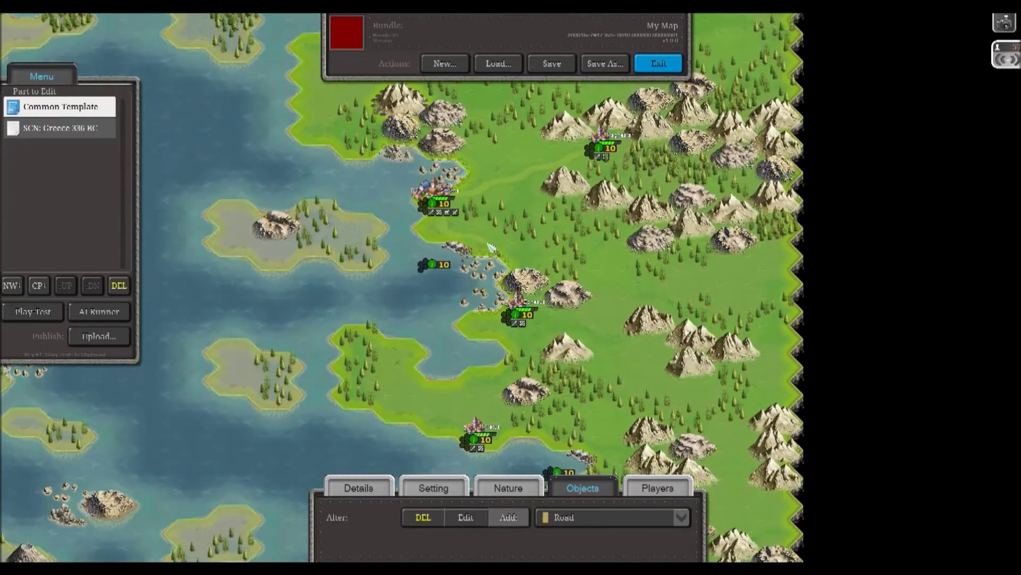
click(475, 242)
click(518, 257)
drag(586, 282, 592, 189)
click(526, 261)
click(516, 298)
Step: Build a road along Crete eastward from its central capital toward the eastern city
mouse_move(383, 341)
mouse_down()
mouse_move(632, 458)
mouse_move(798, 32)
mouse_up()
click(511, 365)
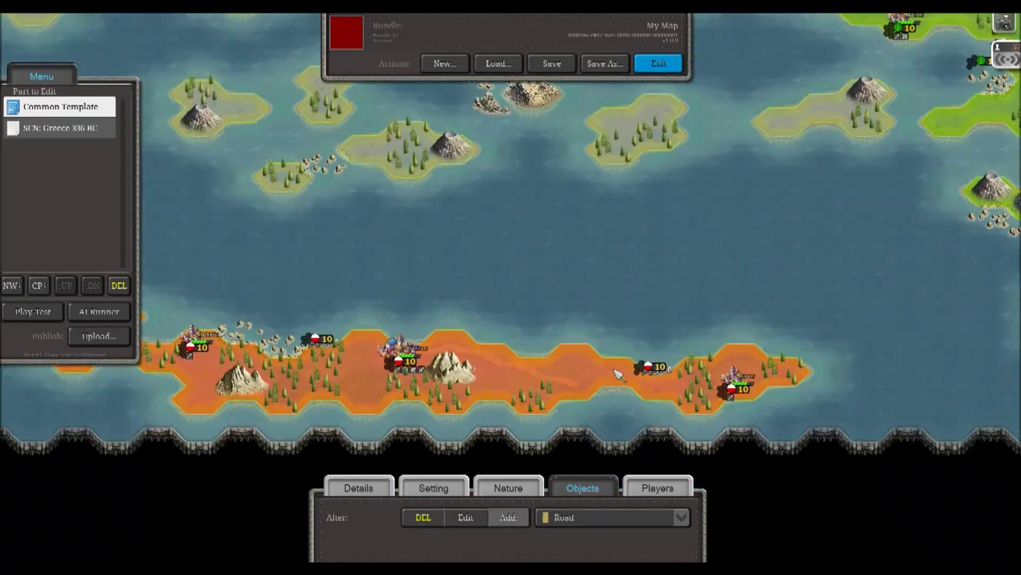
drag(585, 382, 747, 382)
Step: Complete and correct the roads in northern Greece and Thessaly, including the link between Mollossia's two cities
drag(319, 223, 587, 385)
drag(308, 234, 576, 394)
click(574, 392)
drag(651, 278, 574, 308)
drag(856, 179, 761, 278)
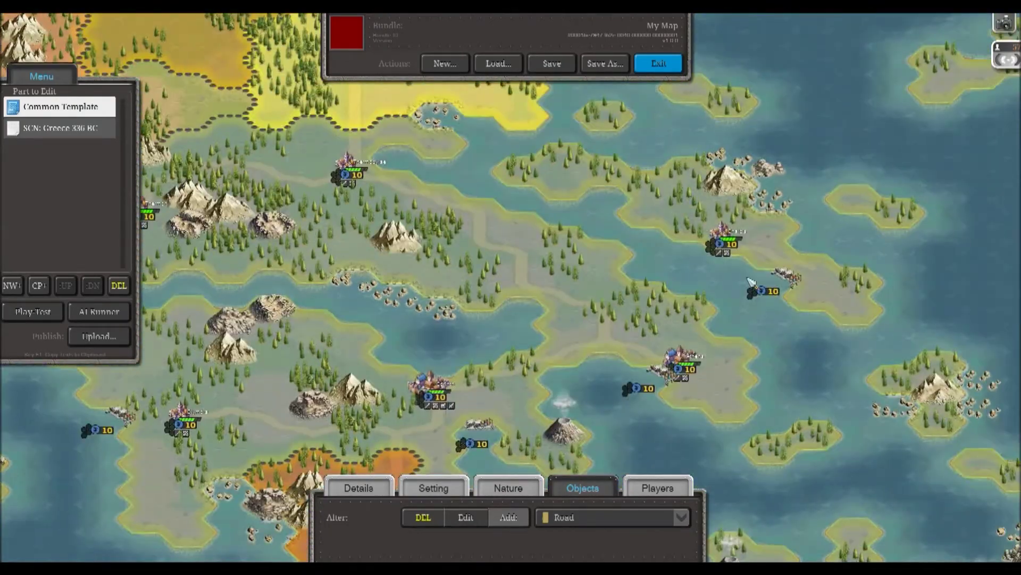
drag(146, 318, 579, 381)
drag(952, 75, 650, 141)
drag(566, 184, 560, 289)
click(424, 518)
click(612, 518)
click(615, 222)
drag(680, 373, 388, 305)
drag(319, 255, 894, 395)
drag(798, 298, 569, 298)
click(611, 517)
click(496, 547)
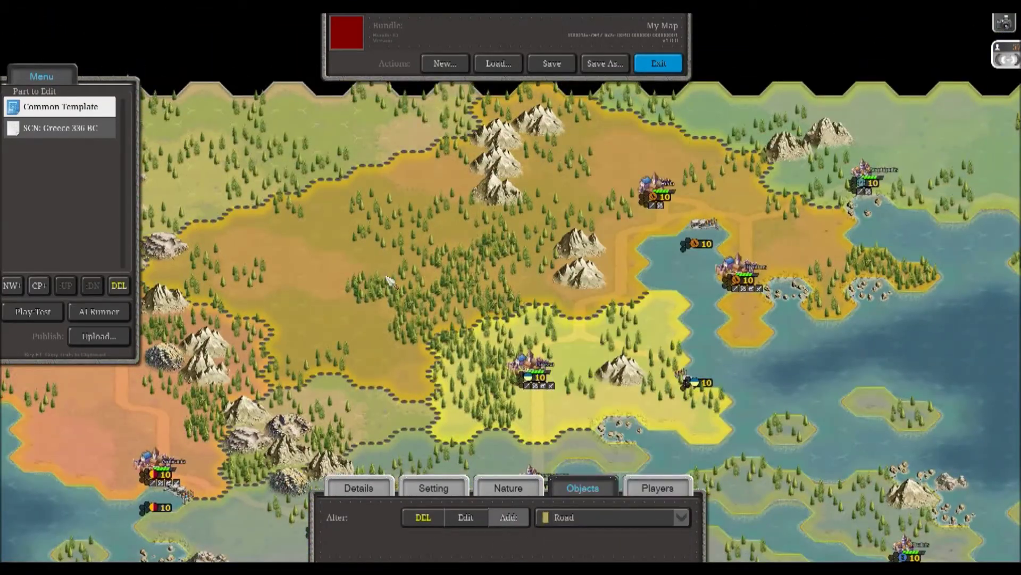
Step: Review the roads and harbors from Thrace's northern coast across Macedonia to Mollossia
drag(760, 194, 398, 198)
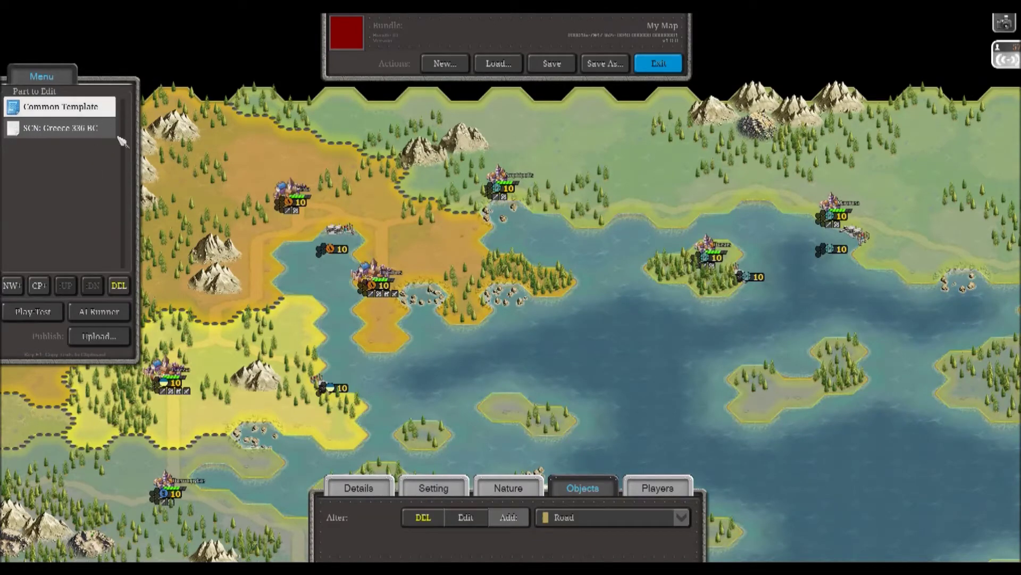
drag(335, 272, 685, 131)
drag(331, 350, 358, 356)
drag(633, 193, 543, 376)
drag(442, 364, 826, 261)
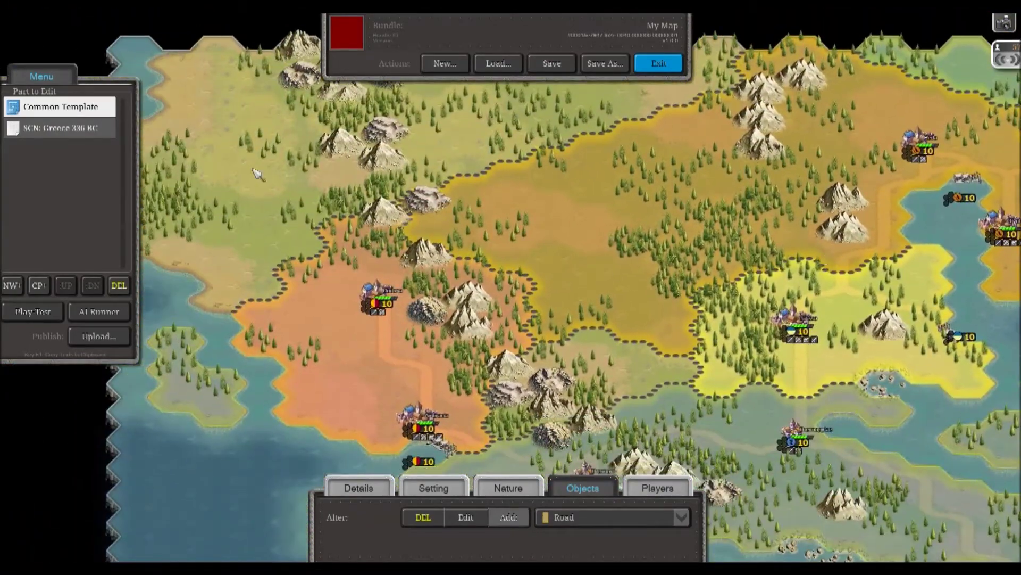
Step: Draw a river in the common template from the northern coast, east of Thrace's westernmost city, up to the map's northern edge
click(75, 120)
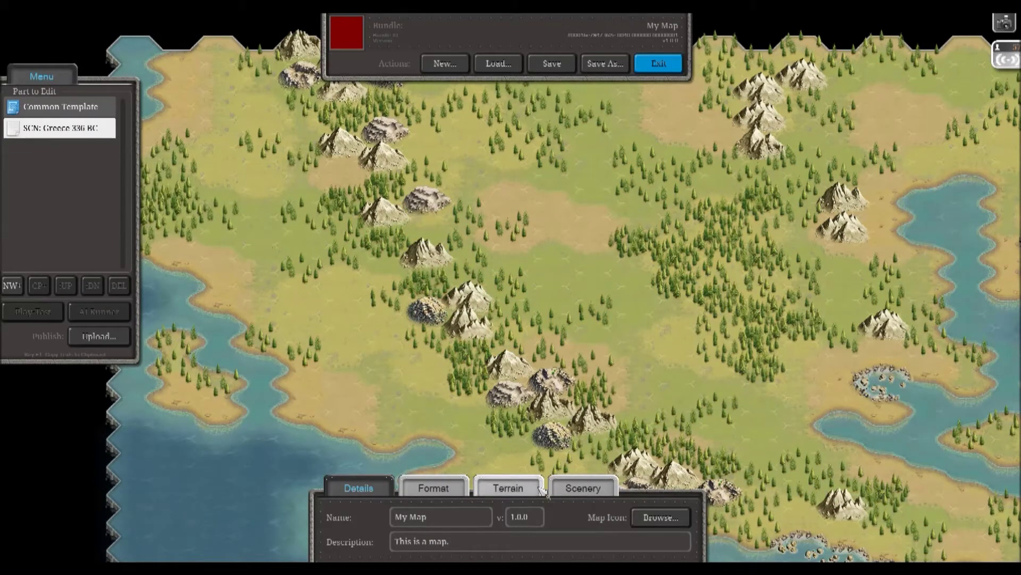
click(519, 490)
click(582, 491)
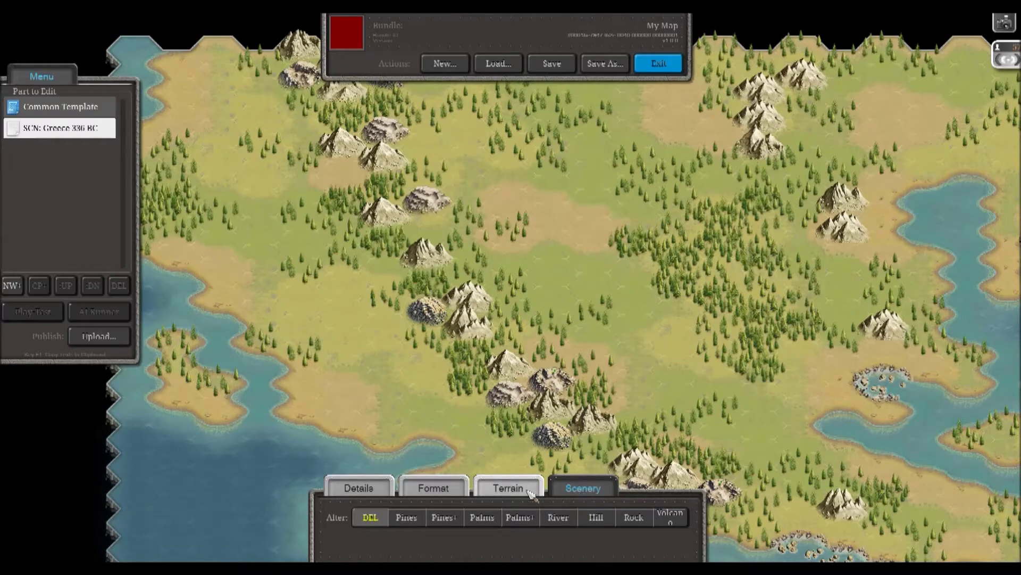
click(564, 523)
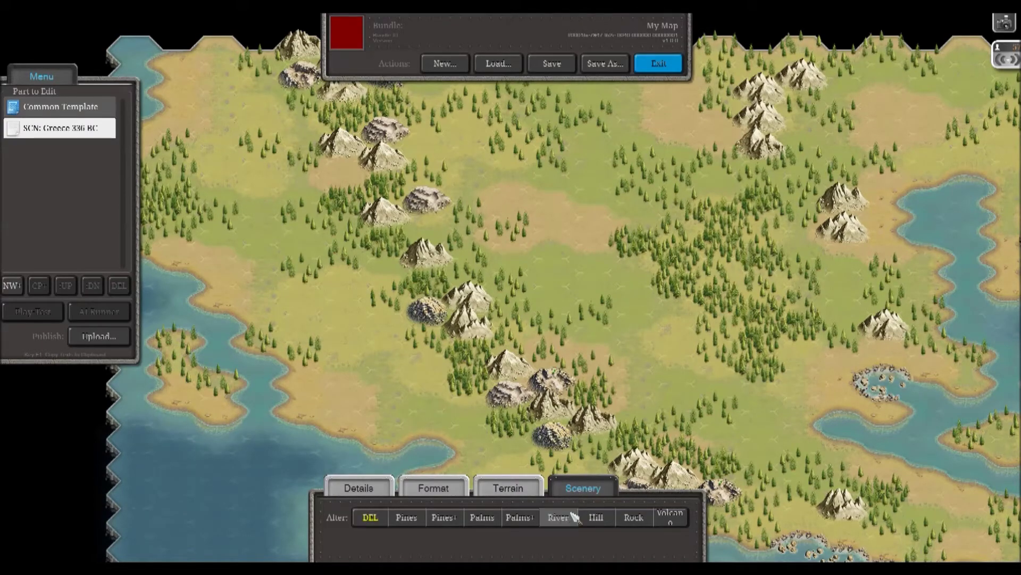
drag(668, 402, 328, 349)
drag(752, 184, 590, 390)
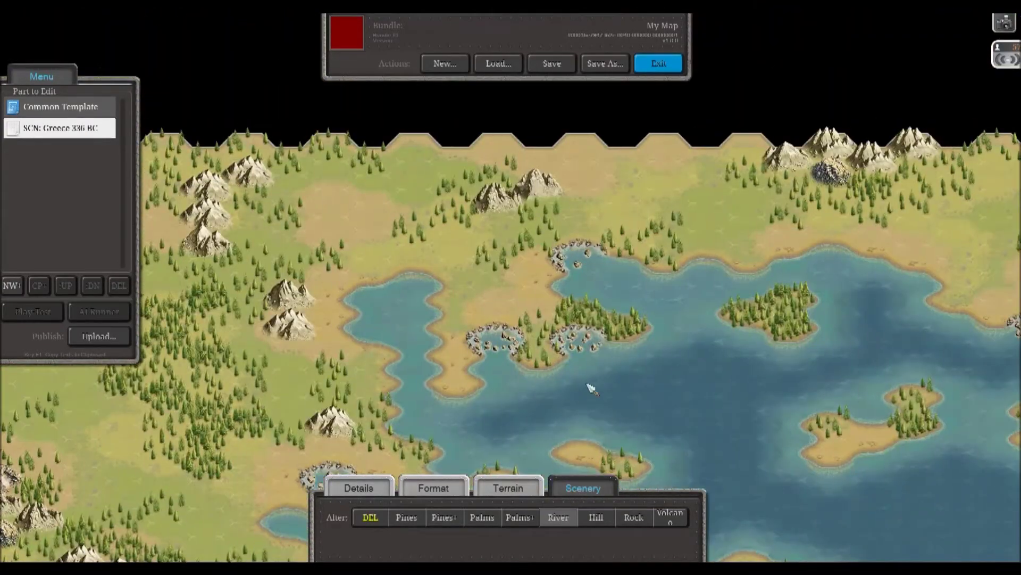
drag(748, 261, 701, 277)
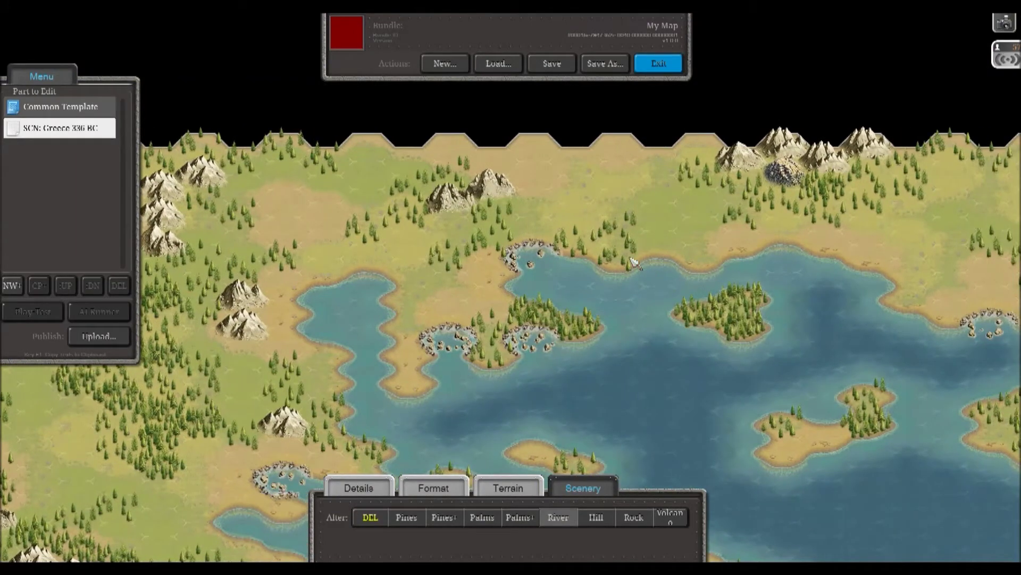
drag(622, 261, 618, 234)
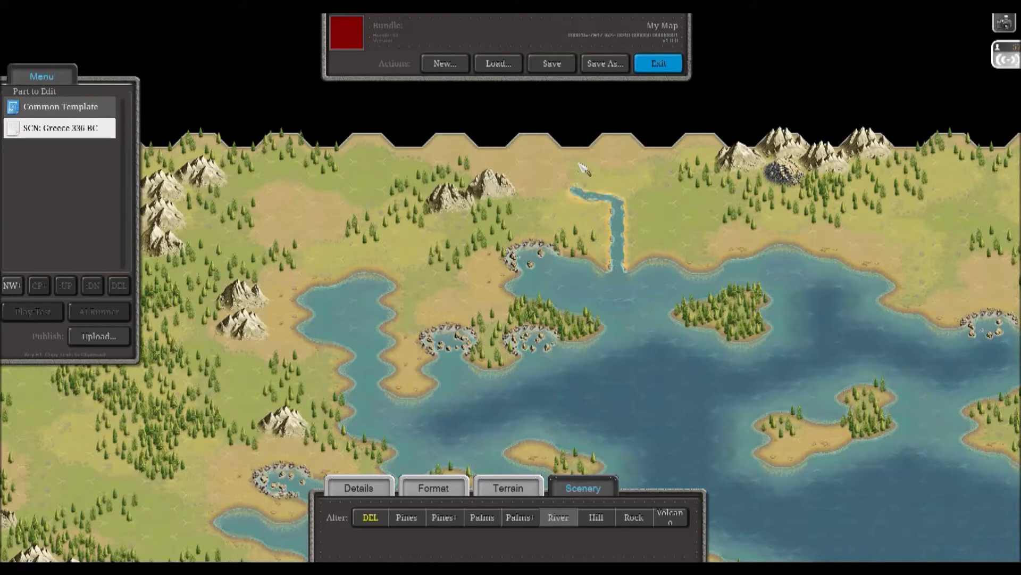
drag(488, 285, 770, 277)
drag(630, 304, 680, 286)
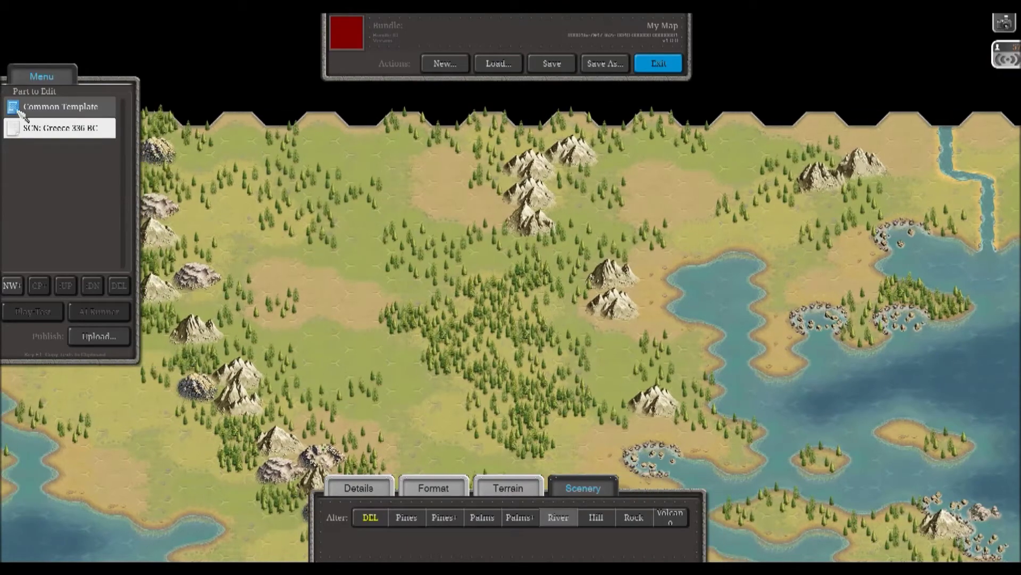
Step: Return to the Greece 336 BC scenario and inspect the new river within Thrace's territory
click(58, 128)
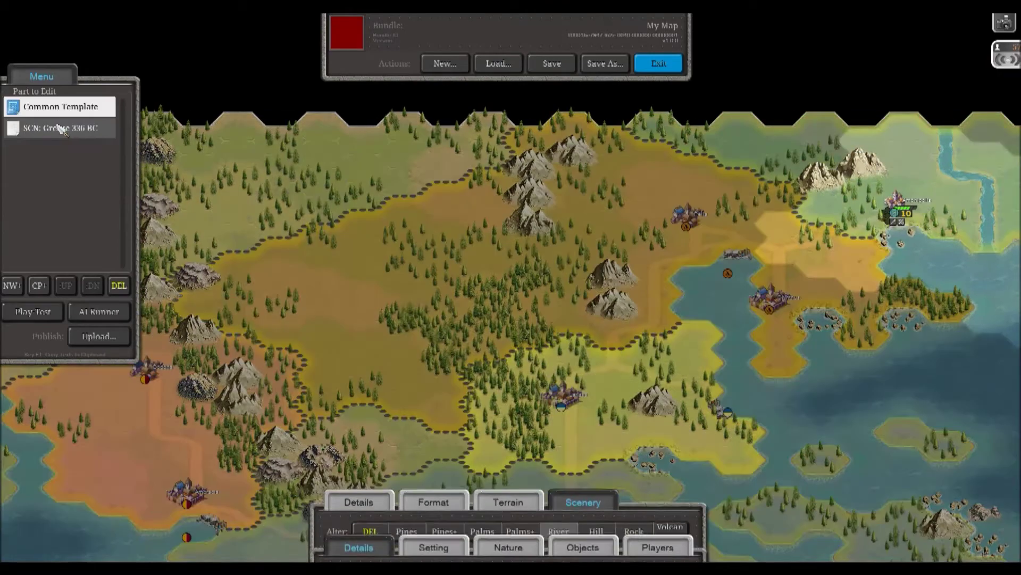
drag(734, 222, 343, 243)
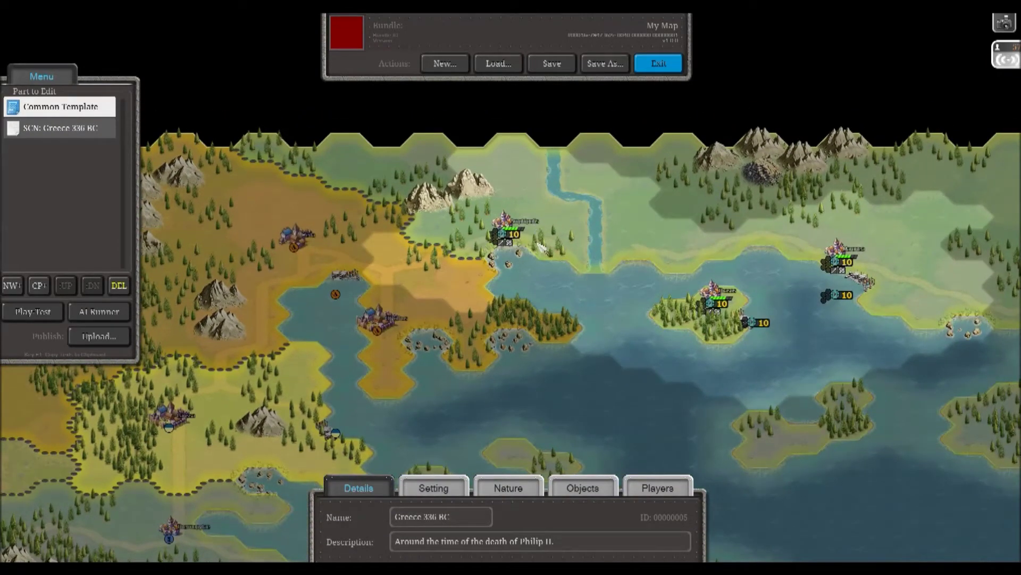
drag(294, 278, 587, 268)
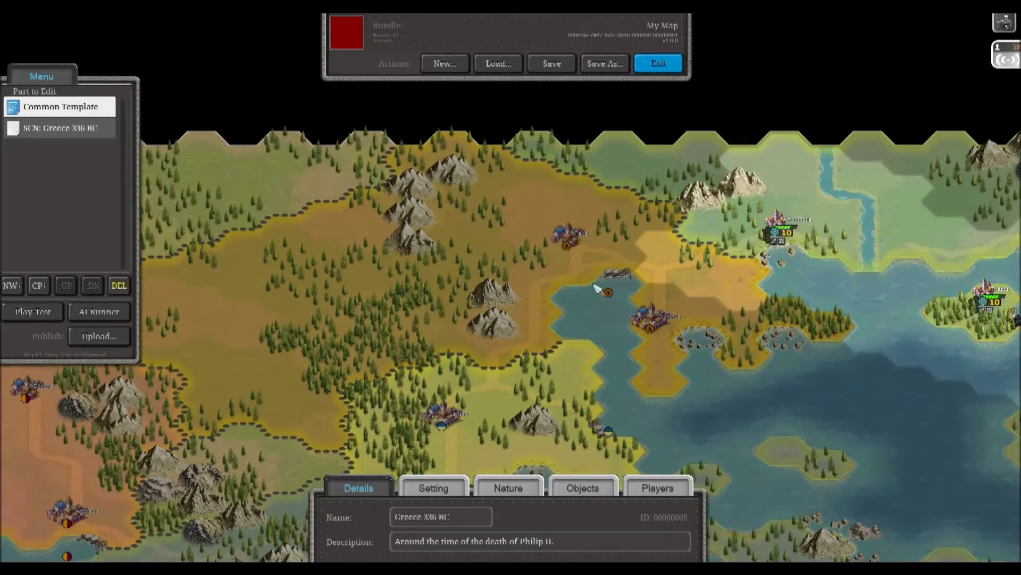
Step: In the common template, draw a river from Macedonia's northern gulf up to the map's northern edge and another in western central Greece
click(69, 108)
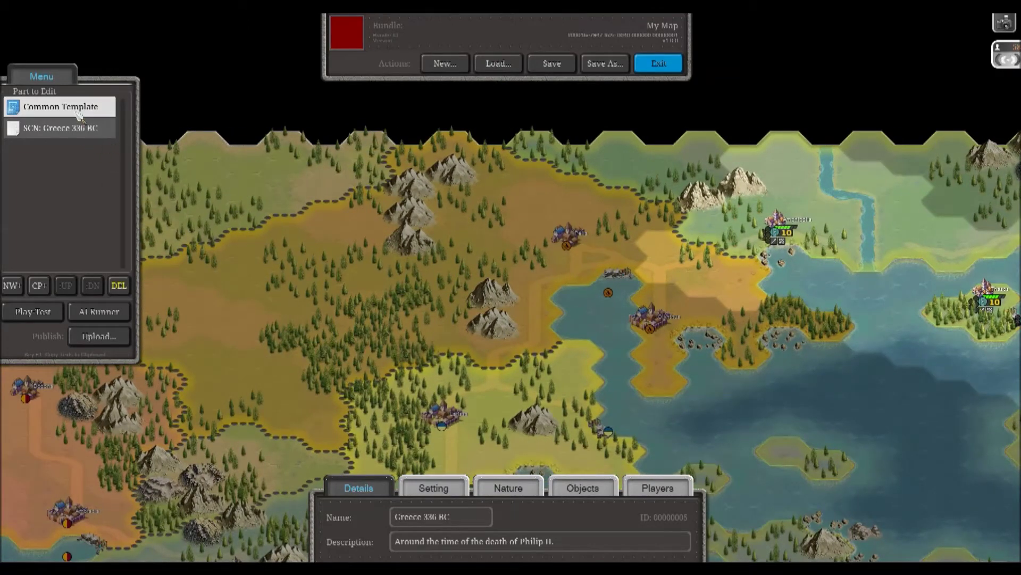
click(508, 487)
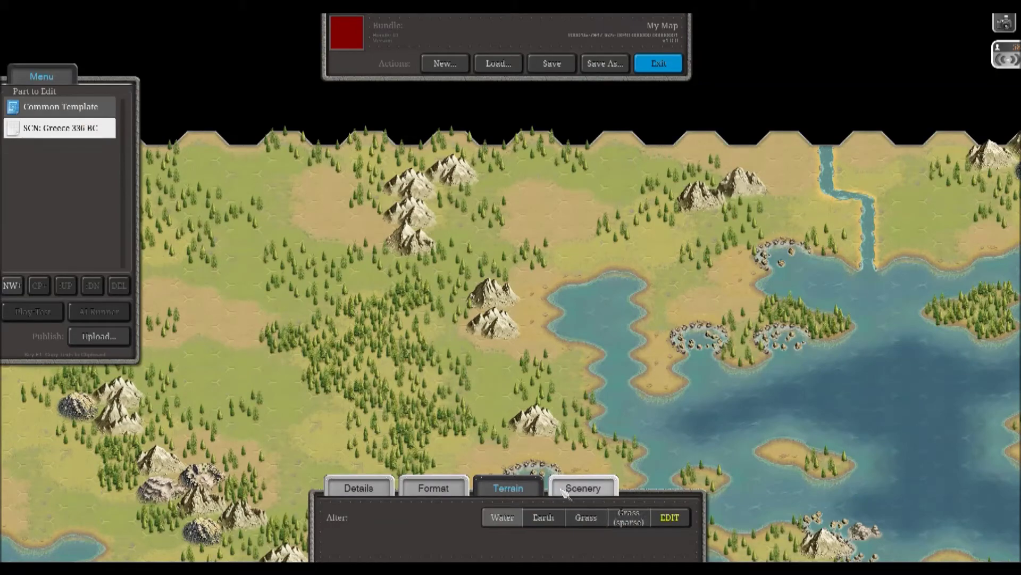
click(564, 490)
click(558, 517)
click(539, 287)
click(499, 274)
click(493, 245)
click(493, 218)
click(493, 188)
click(494, 159)
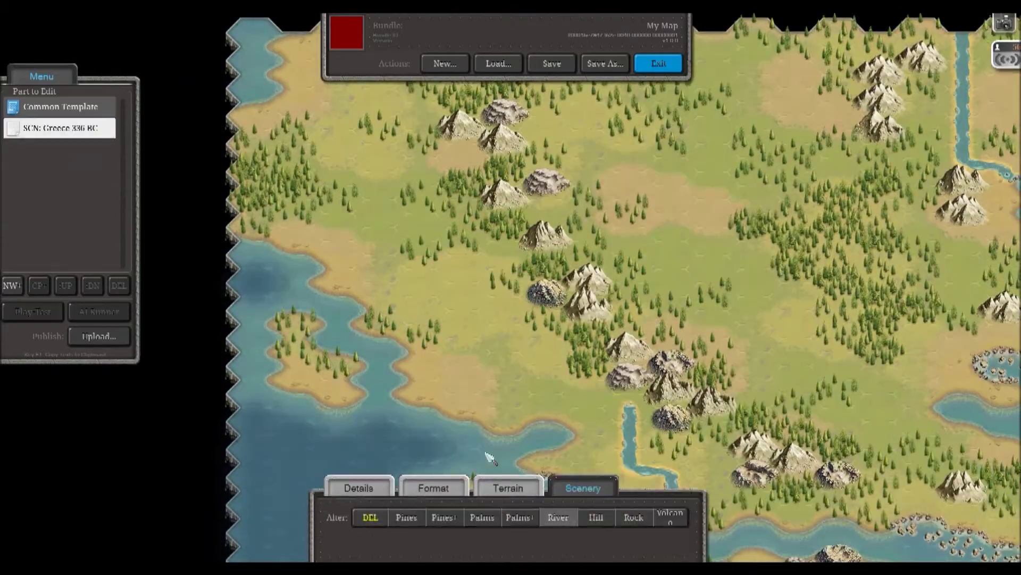
Step: Draw a river through Mollossia from its southern coast to the western coast, and another across the western Peloponnese
mouse_move(503, 426)
mouse_down()
mouse_move(504, 342)
mouse_move(280, 266)
mouse_up()
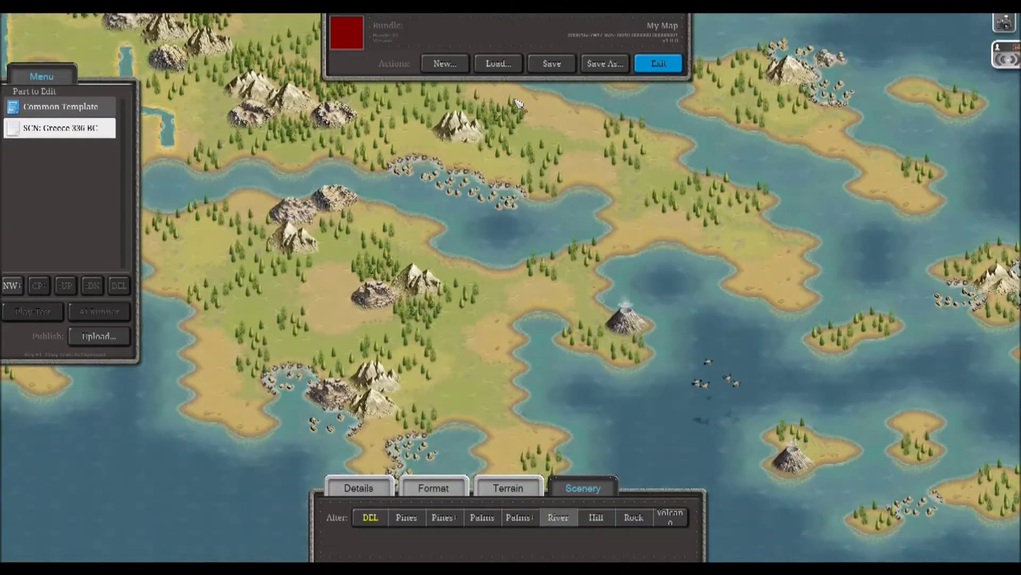
click(89, 126)
click(79, 106)
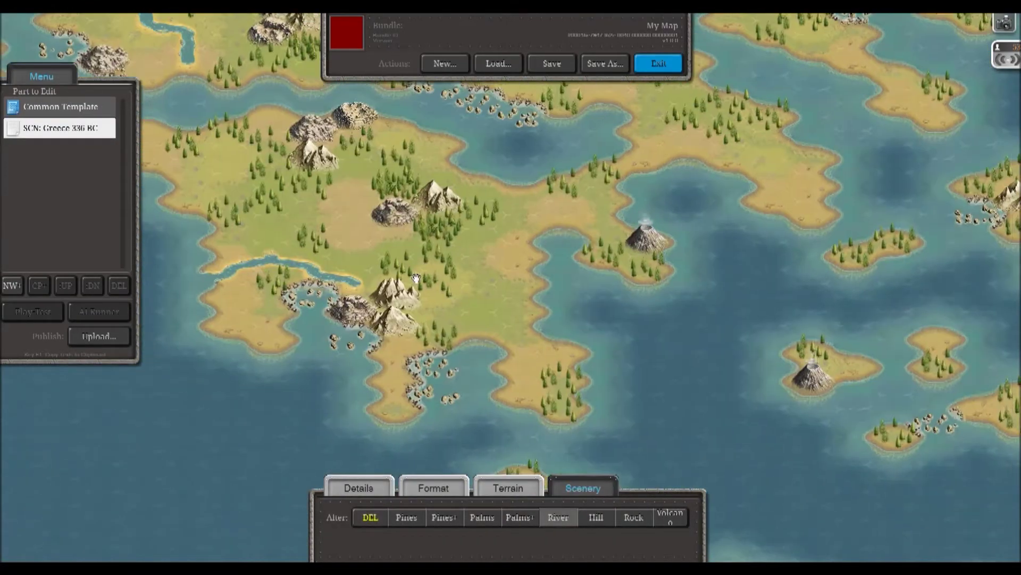
Step: Draw a river across the eastern mainland from the coast to the map's eastern edge
drag(416, 279, 373, 374)
drag(512, 383, 160, 319)
click(69, 127)
click(69, 107)
drag(535, 294, 787, 244)
Step: Draw a river on the eastern mainland from its northern coast southwest to the bay, checking its course against the scenario
drag(564, 102, 620, 404)
drag(591, 263, 591, 325)
mouse_move(592, 341)
mouse_down()
mouse_move(591, 271)
mouse_move(526, 369)
mouse_up()
click(80, 127)
click(79, 107)
drag(607, 307, 532, 278)
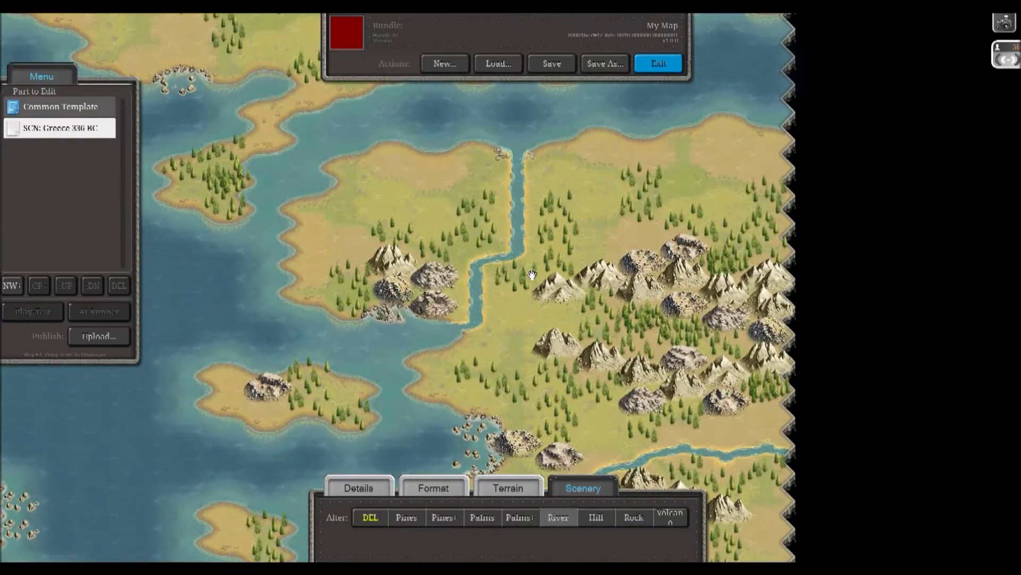
Step: Remove the southern half of the new eastern river, place rocks in the bay where it ended, and compare with the scenario
click(370, 517)
drag(481, 328, 476, 267)
click(634, 517)
click(445, 346)
click(75, 128)
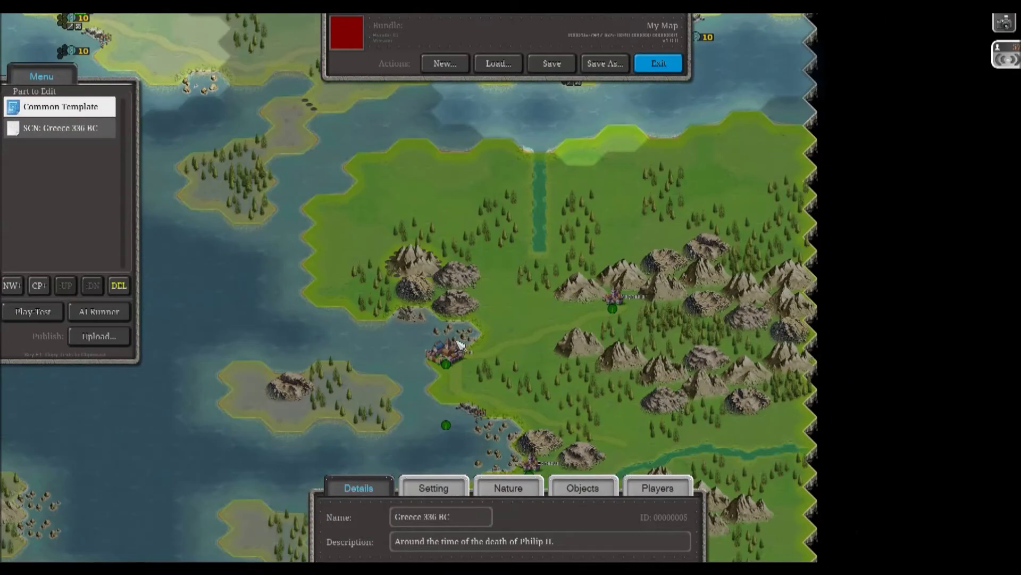
Step: Draw a river from the map's northern edge southward in the northeastern land and check it in the Greece 336 BC scenario
click(69, 106)
click(406, 517)
mouse_move(254, 111)
mouse_down()
mouse_move(572, 344)
mouse_move(395, 351)
mouse_up()
click(558, 517)
mouse_move(662, 242)
mouse_down()
mouse_move(618, 153)
mouse_move(671, 83)
mouse_up()
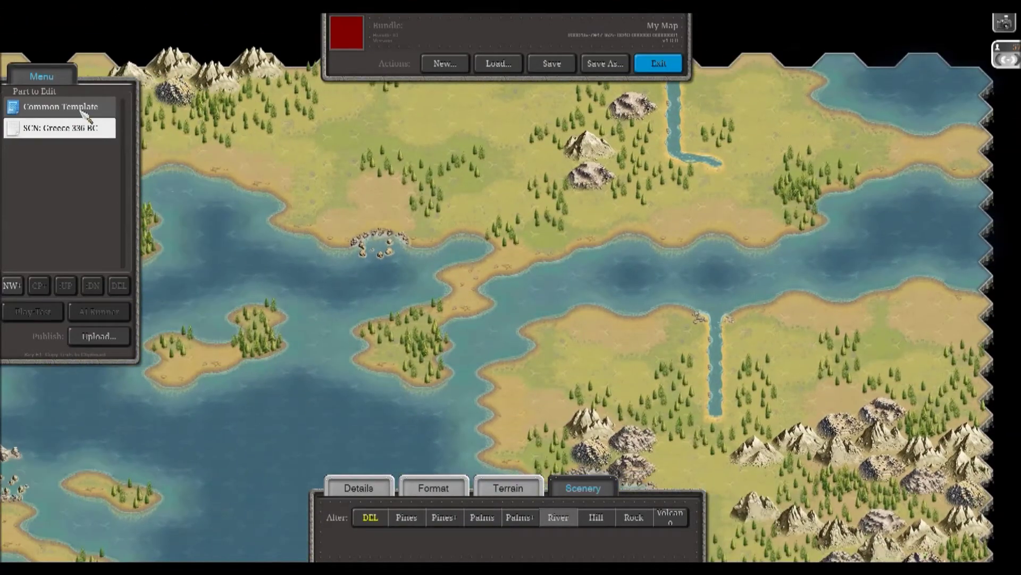
click(60, 128)
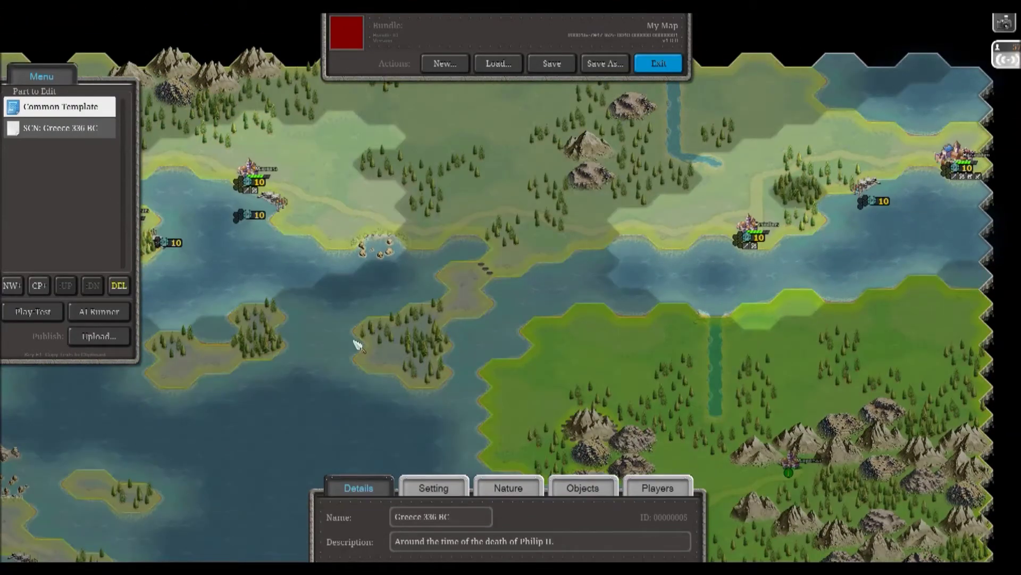
Step: Place bridges across Thrace's western river near the coast and across the lower Macedonian river by the gulf
drag(291, 344, 814, 369)
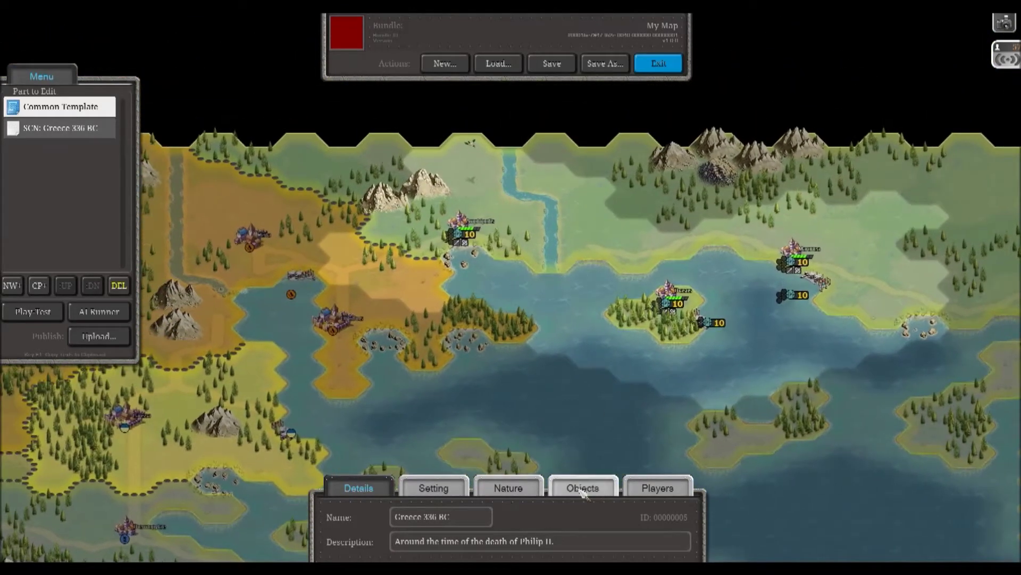
click(583, 487)
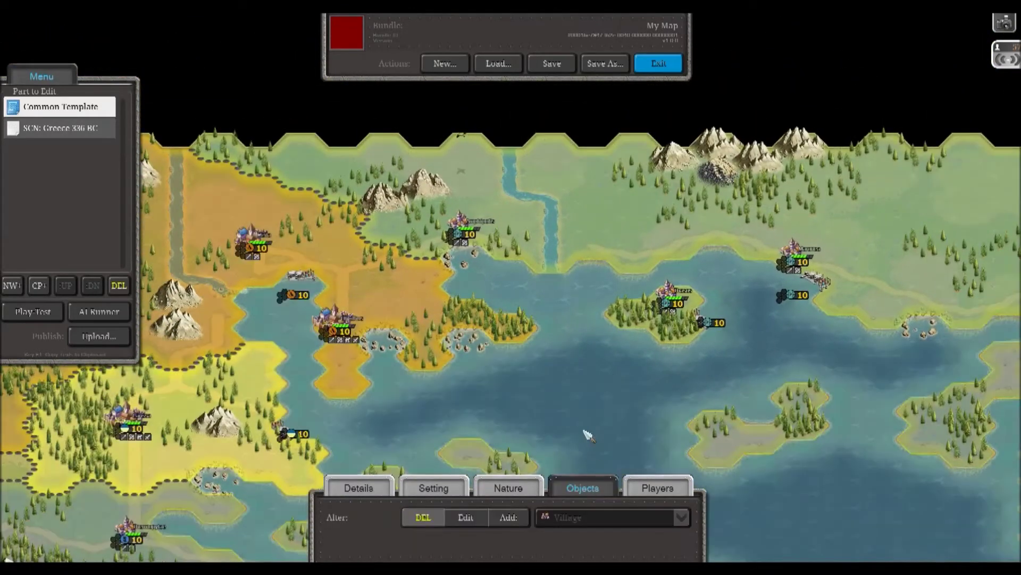
click(521, 518)
click(585, 517)
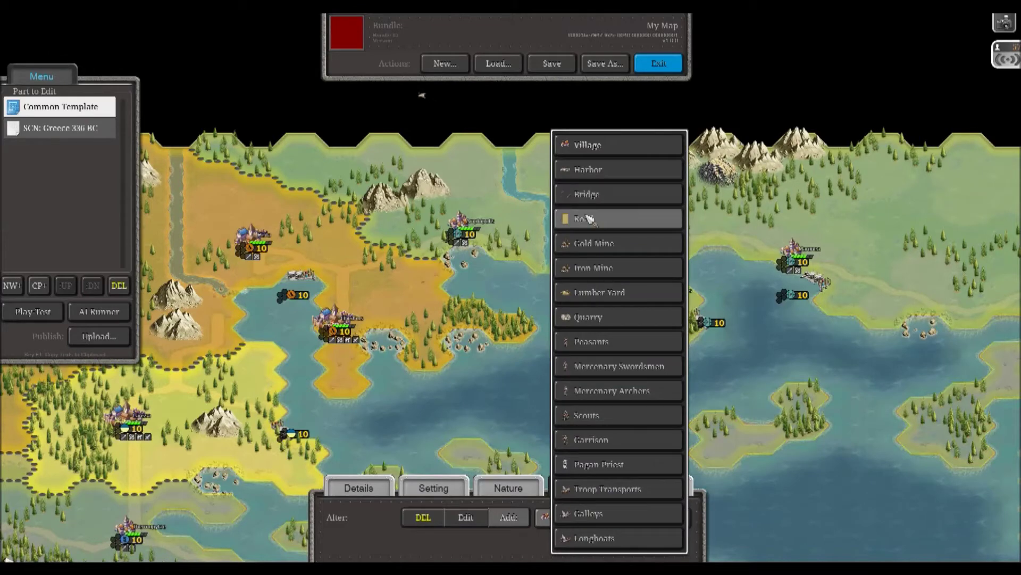
click(591, 195)
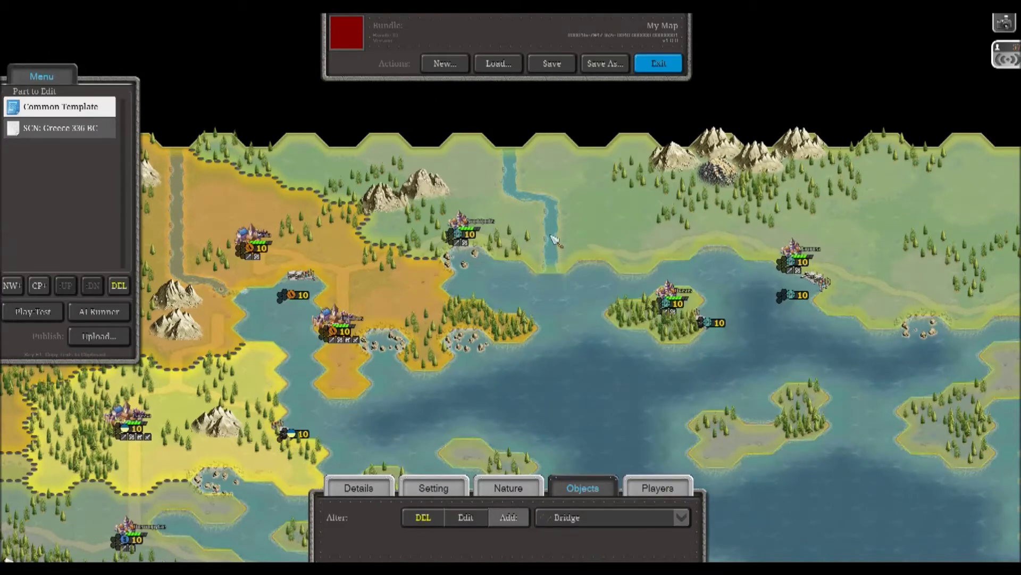
drag(467, 337, 751, 341)
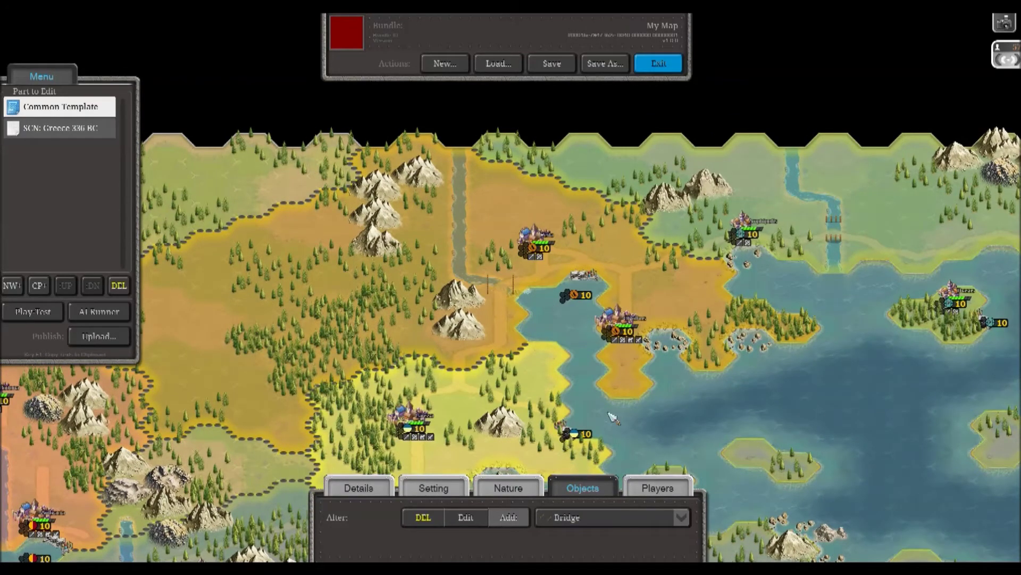
Step: Place bridges across the upper part of the river in western central Greece, southeast of Mollossia
drag(608, 407, 601, 177)
drag(372, 294, 740, 271)
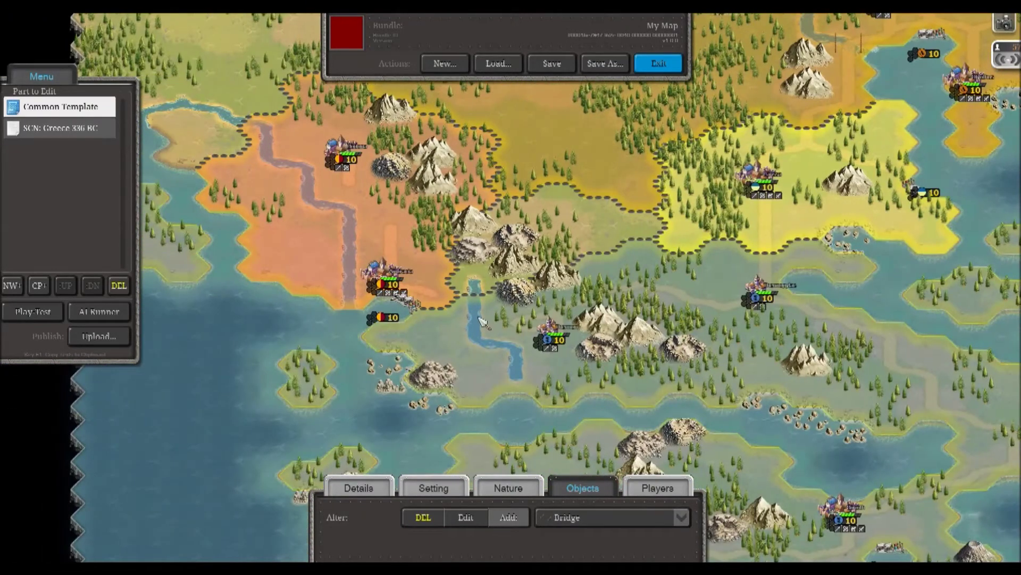
drag(392, 220, 512, 281)
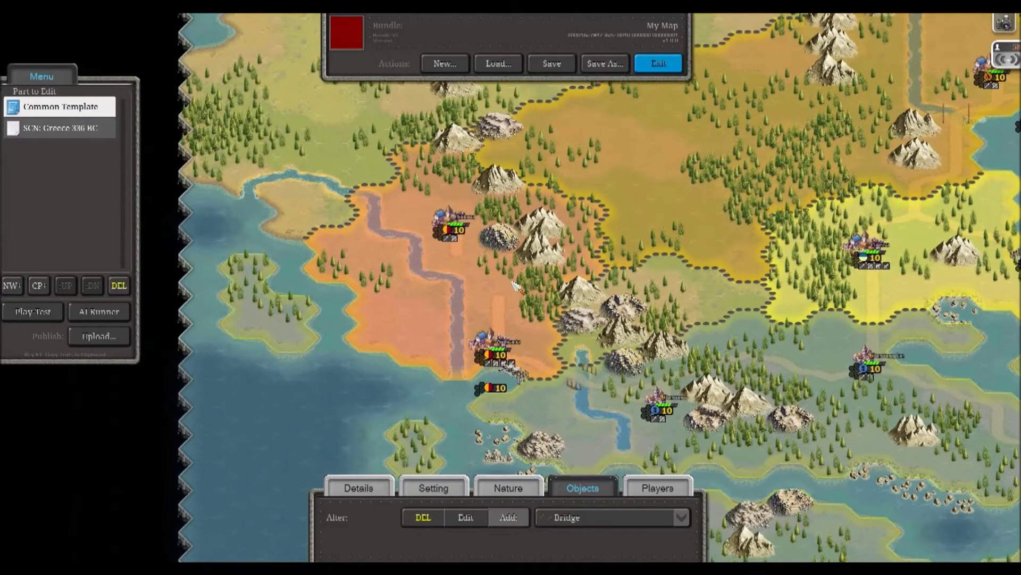
Step: Place bridges across Mollossia's river beside both its northern and southern cities
click(586, 517)
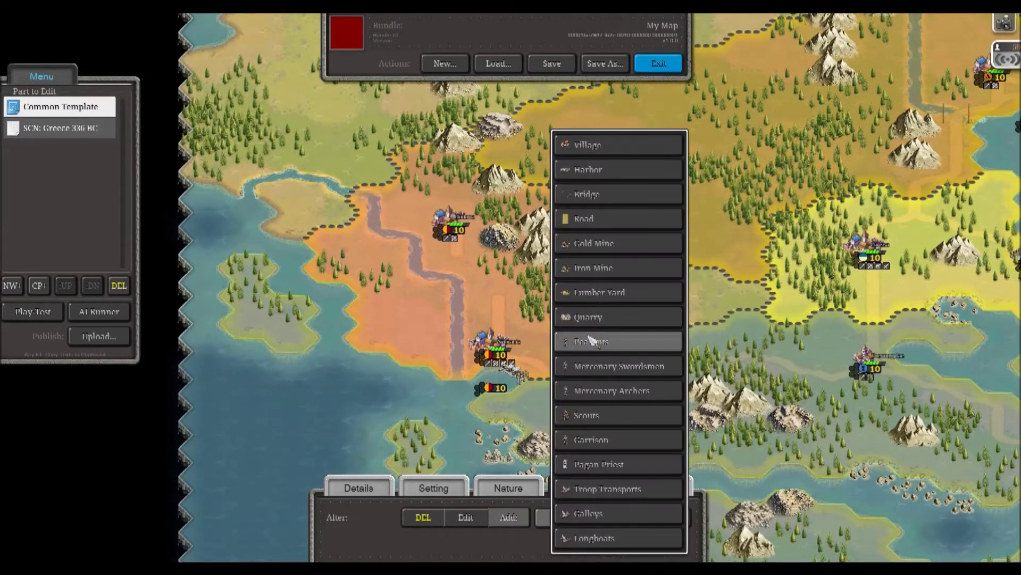
click(593, 222)
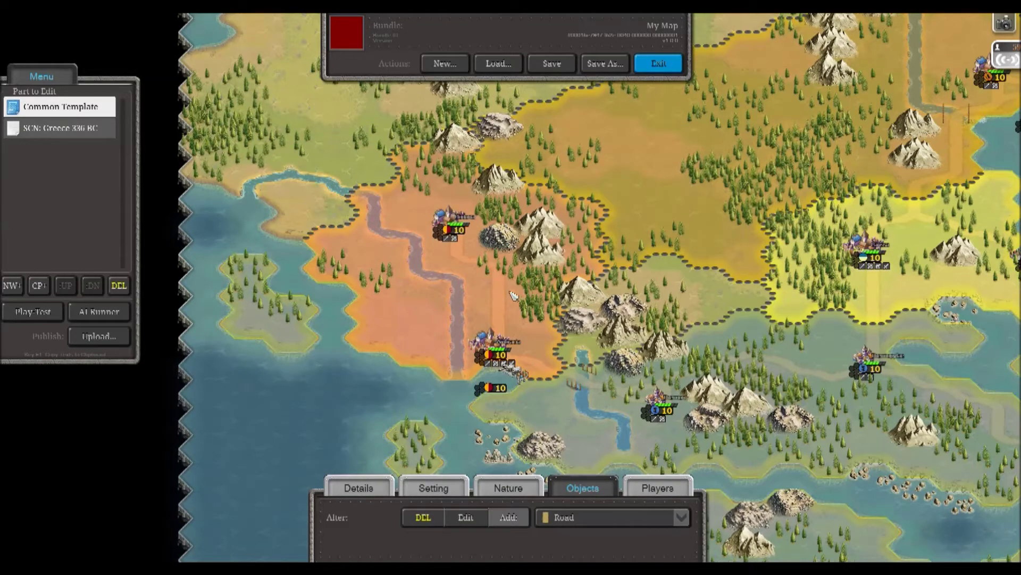
mouse_move(564, 298)
mouse_down()
mouse_move(531, 260)
mouse_move(561, 282)
mouse_up()
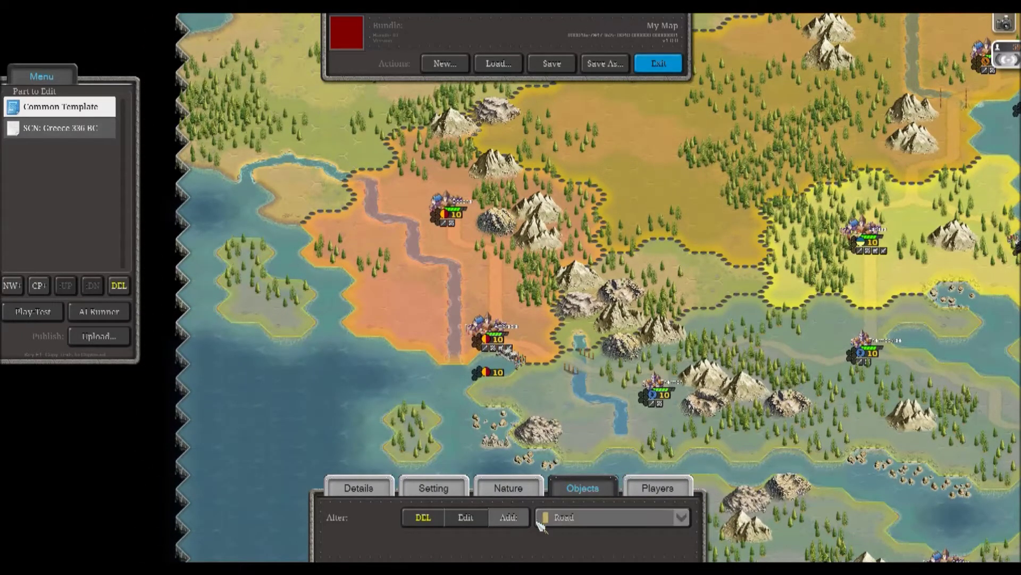
click(558, 517)
click(576, 223)
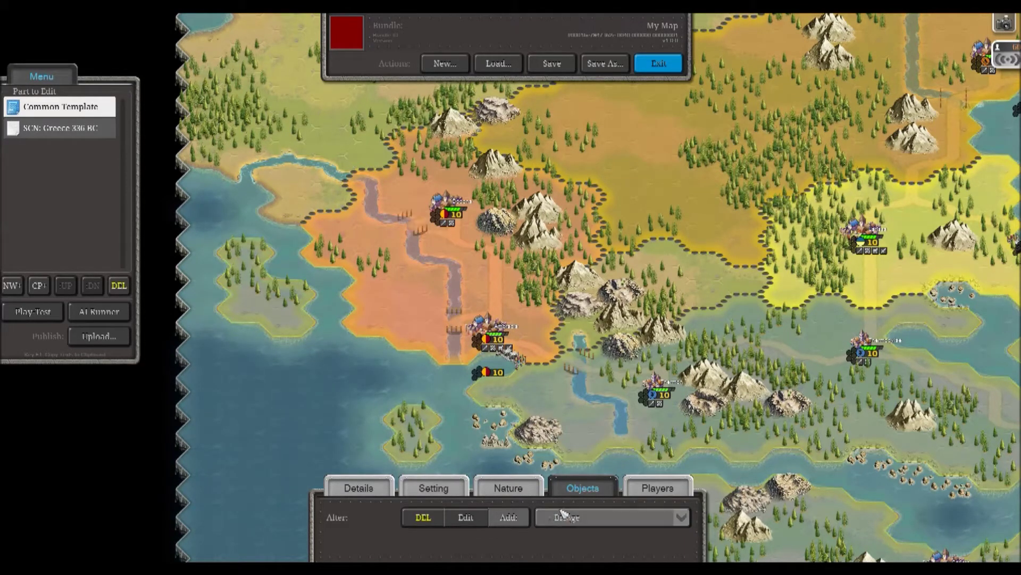
Step: Add a Bridge Construction site on Mollossia's river beside the southern city
drag(656, 319, 479, 244)
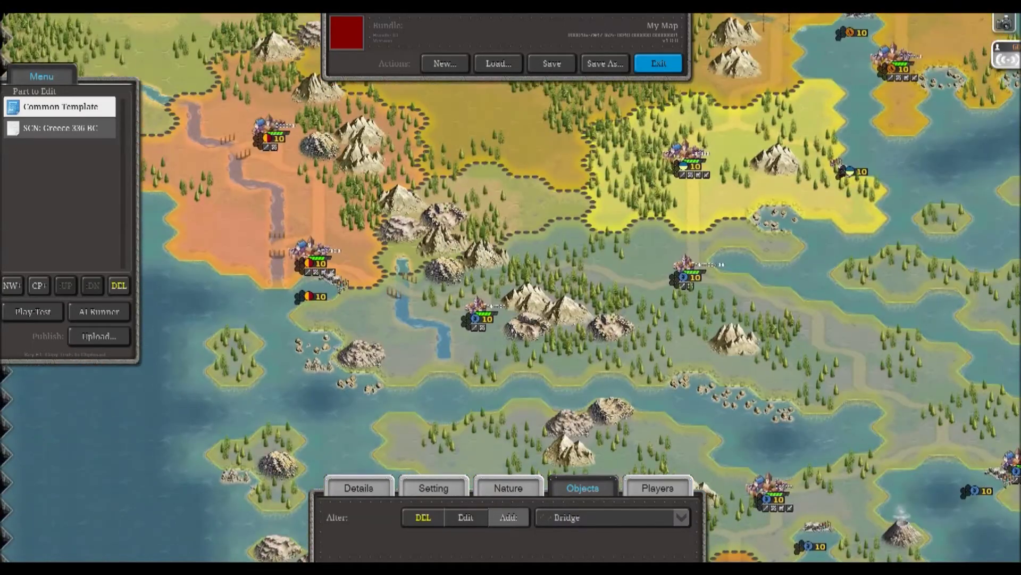
click(560, 517)
click(544, 541)
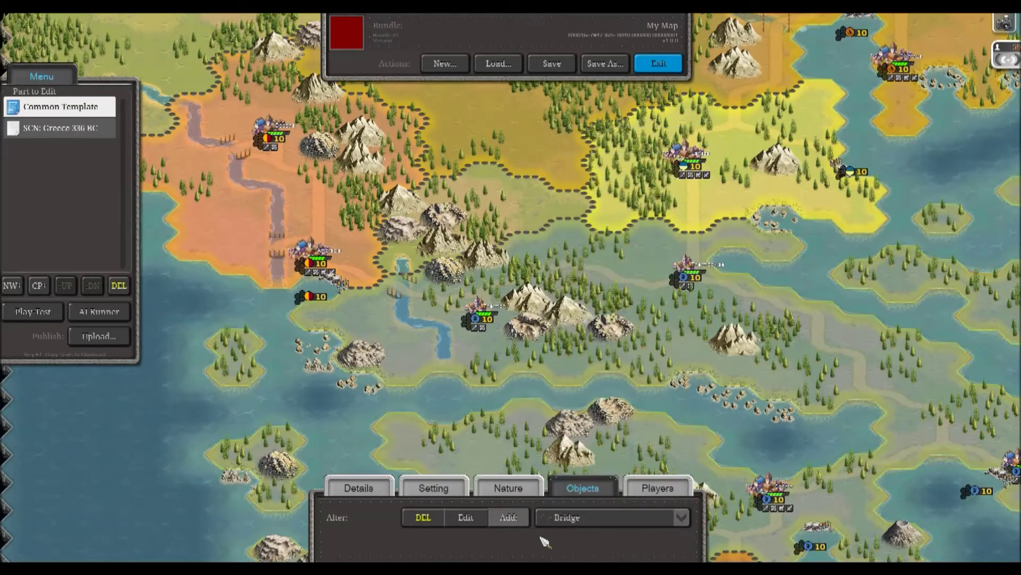
click(518, 487)
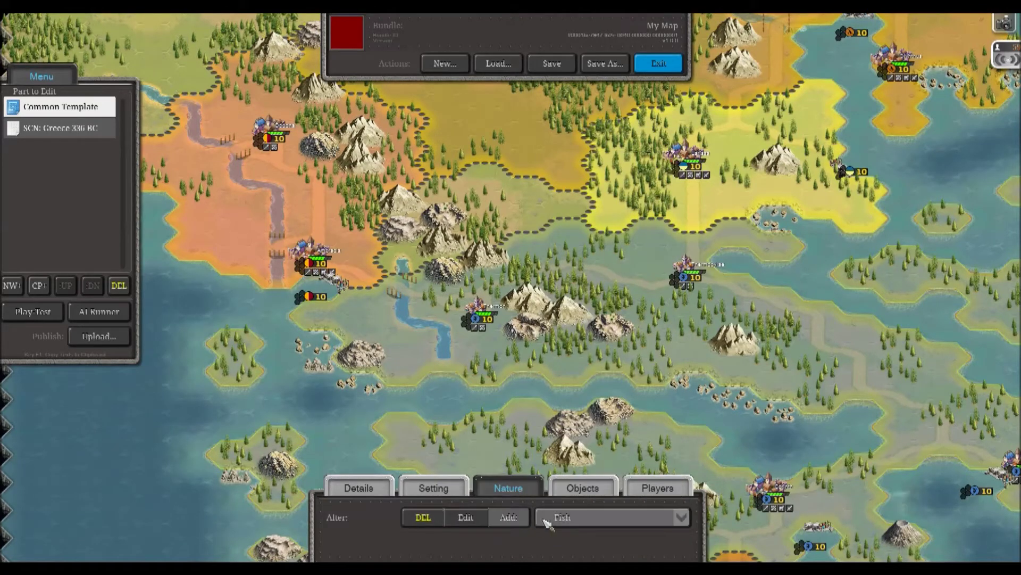
click(548, 524)
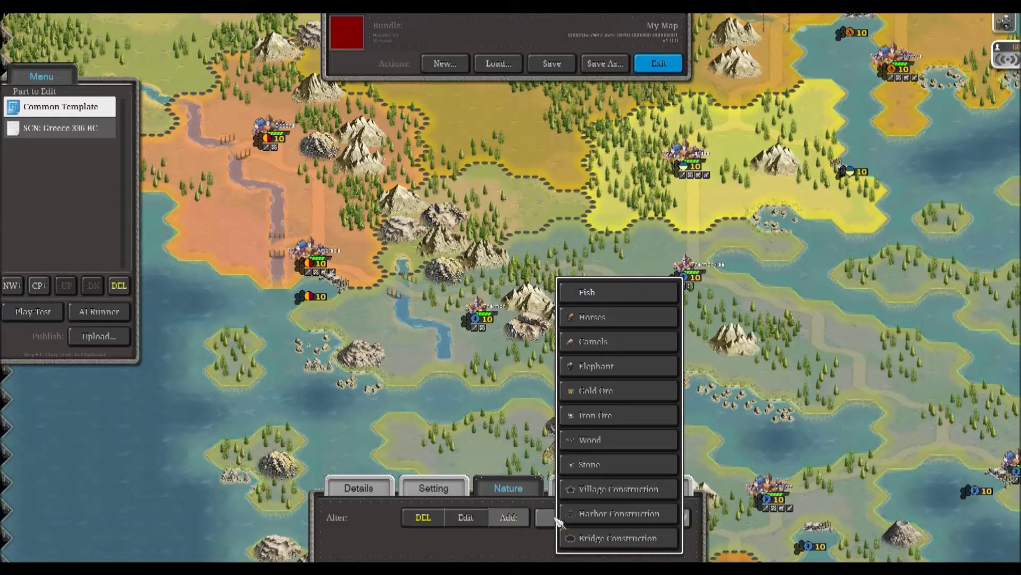
click(505, 555)
click(578, 521)
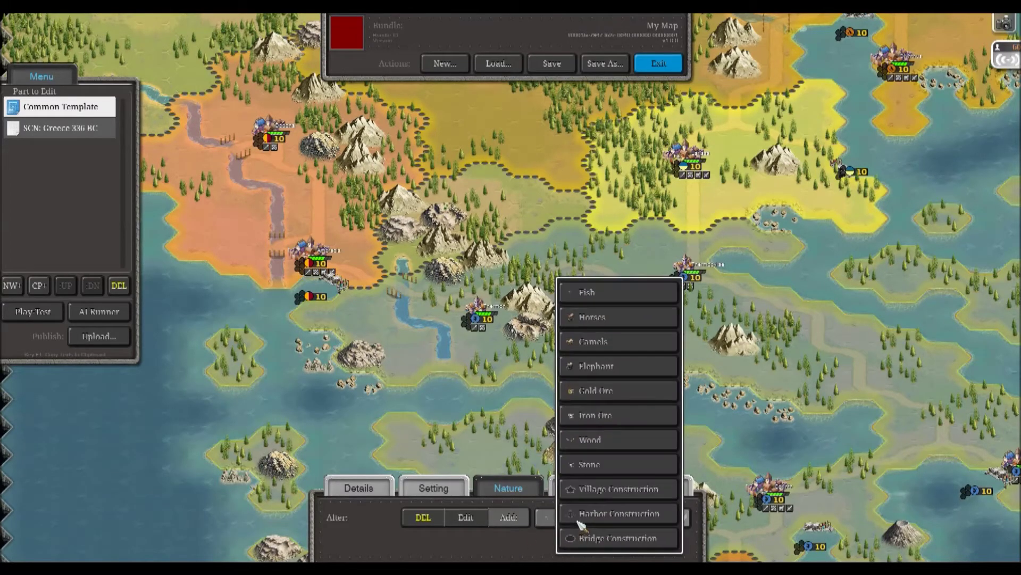
click(620, 539)
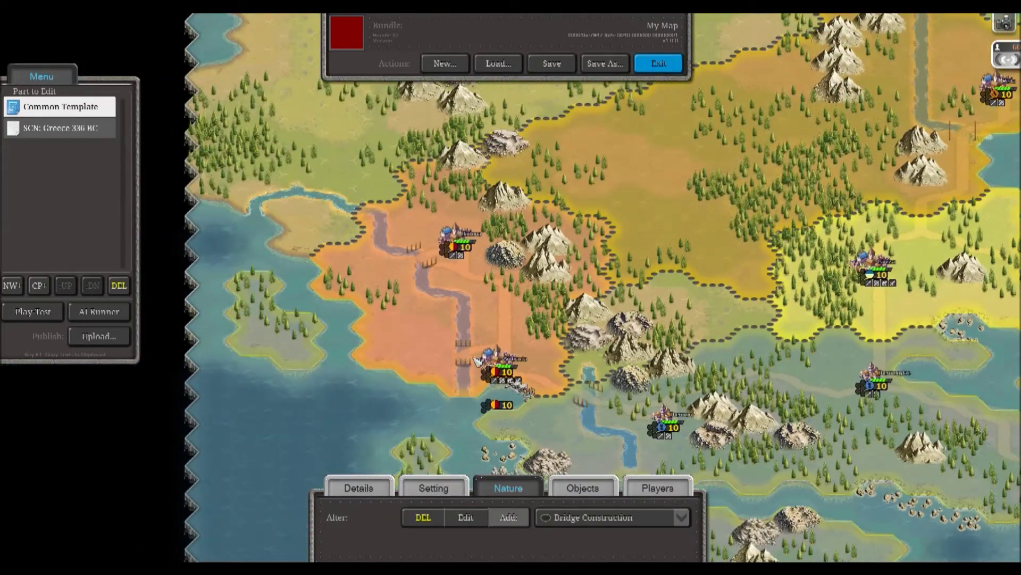
drag(565, 332, 496, 249)
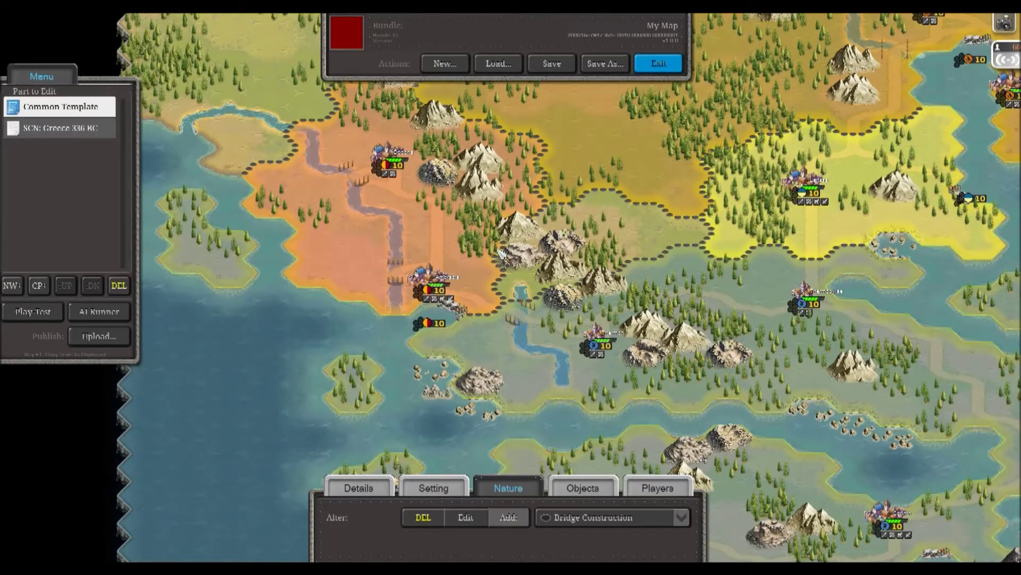
Step: Remove the bridge beside Mollossia's southern city to expose the construction site, and place the bridge again
click(579, 494)
click(427, 517)
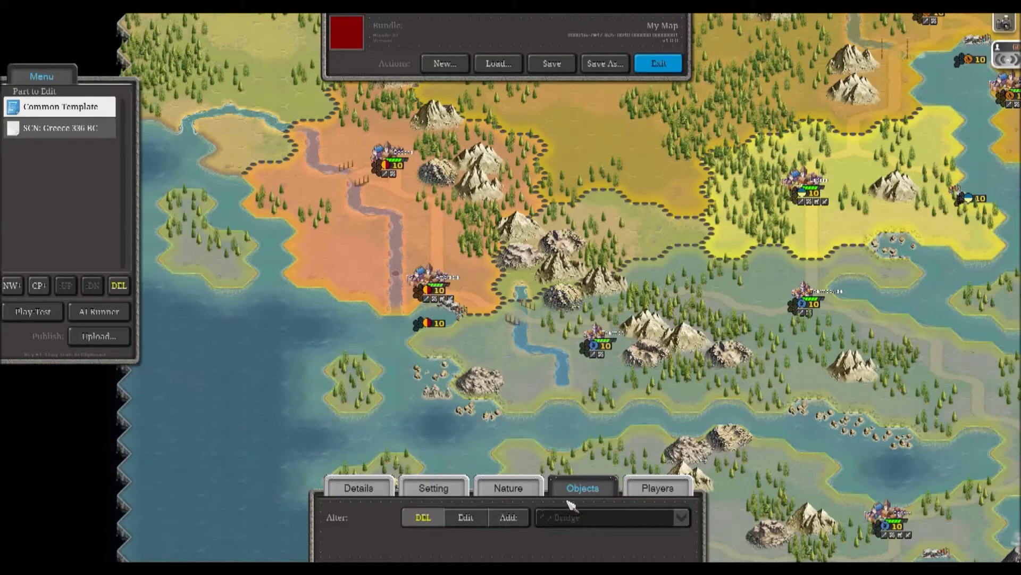
click(508, 517)
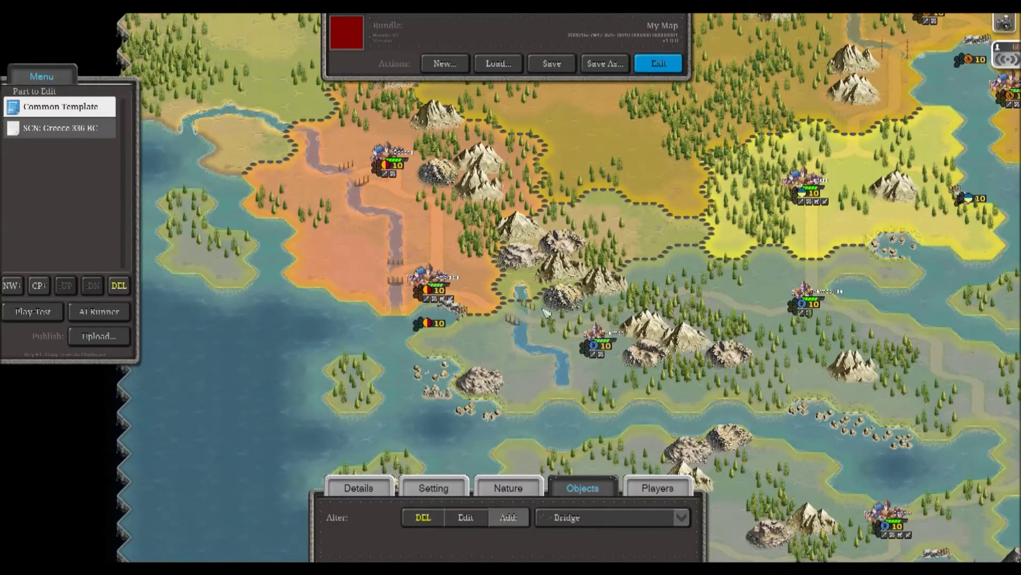
Step: Lay roads across Mollossia's bridges, linking its two cities through the land west of the river
drag(546, 313, 497, 271)
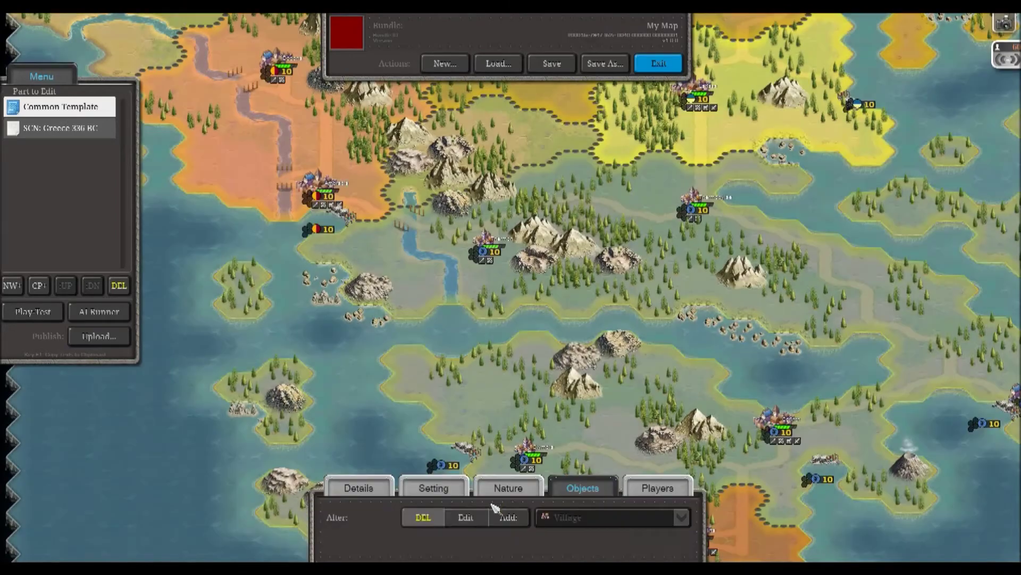
click(612, 517)
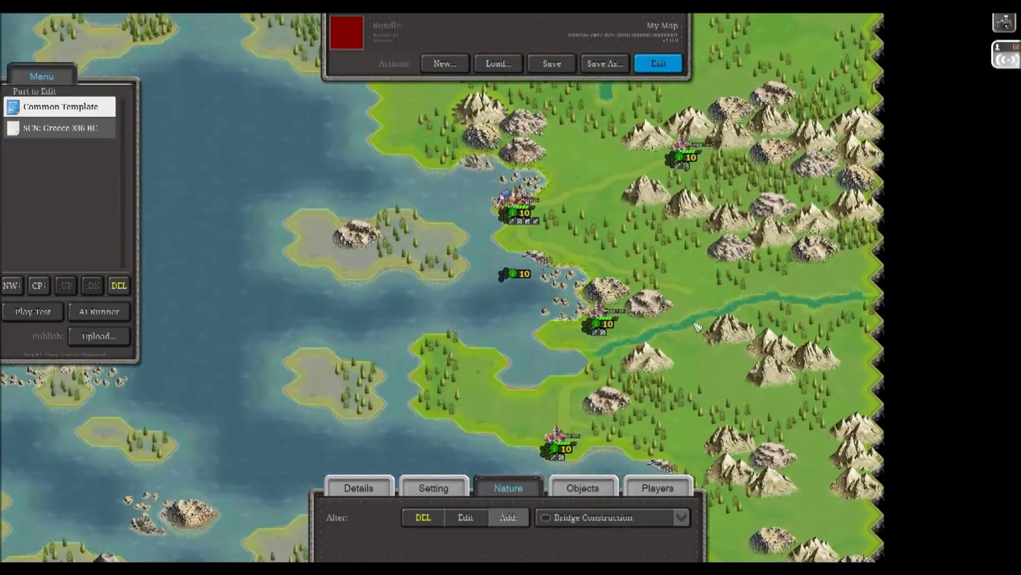
click(583, 488)
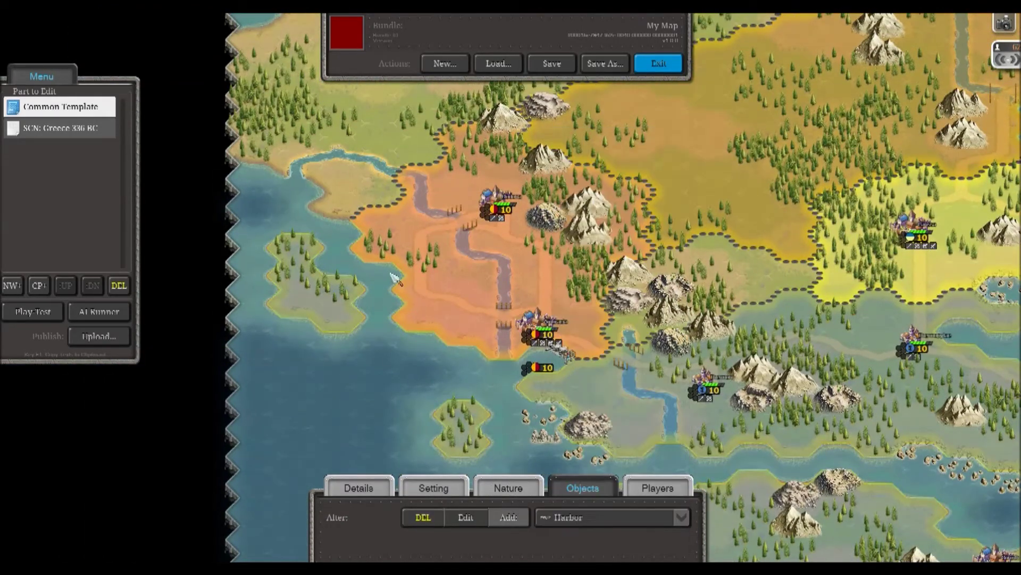
Step: Try to add a harbor on Mollossia's western coast
click(419, 323)
click(466, 517)
click(420, 319)
click(507, 364)
click(511, 518)
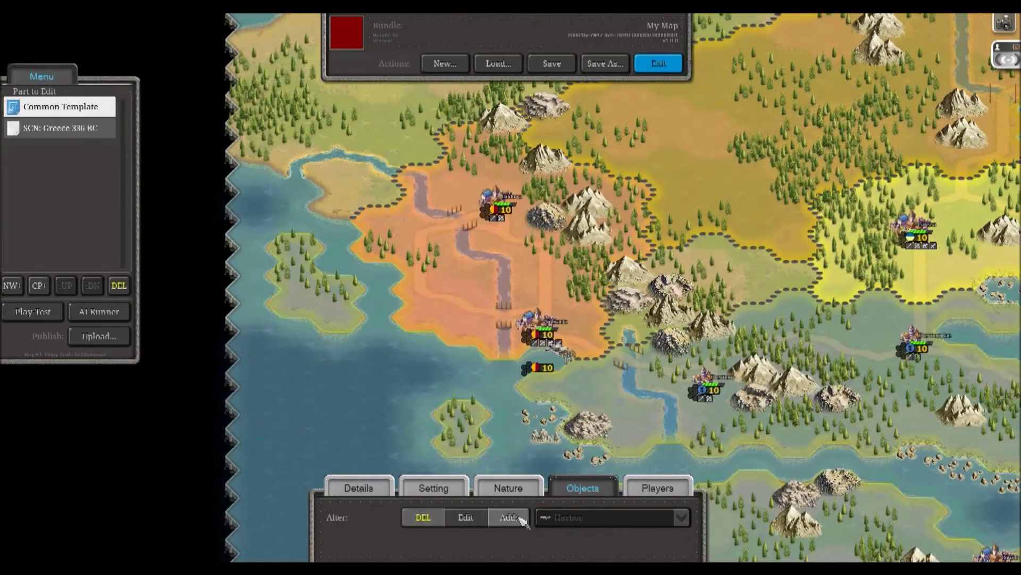
Step: Choose Village Construction as the natural feature to add and go over the Greek mainland with it
click(612, 517)
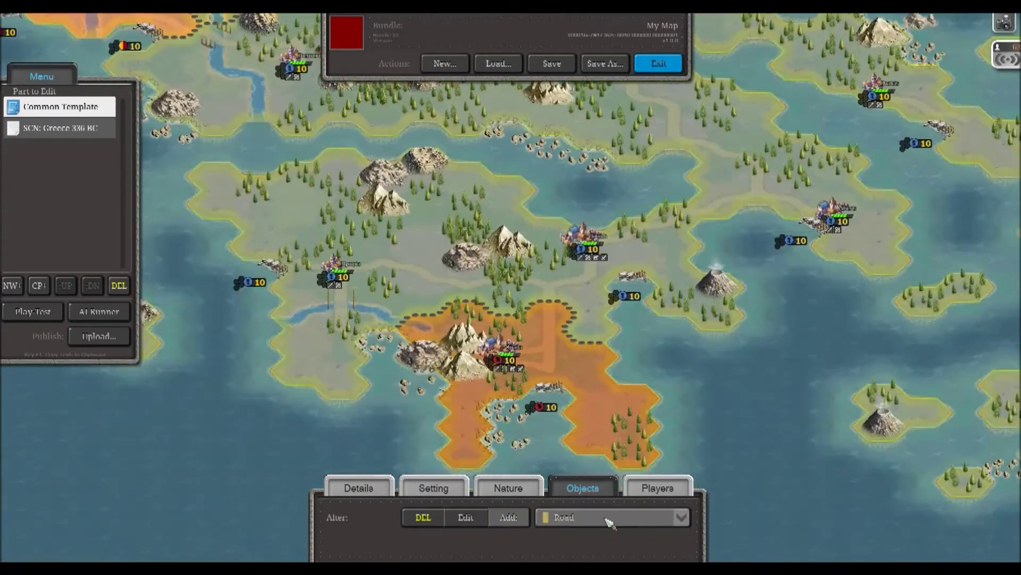
click(532, 490)
click(595, 519)
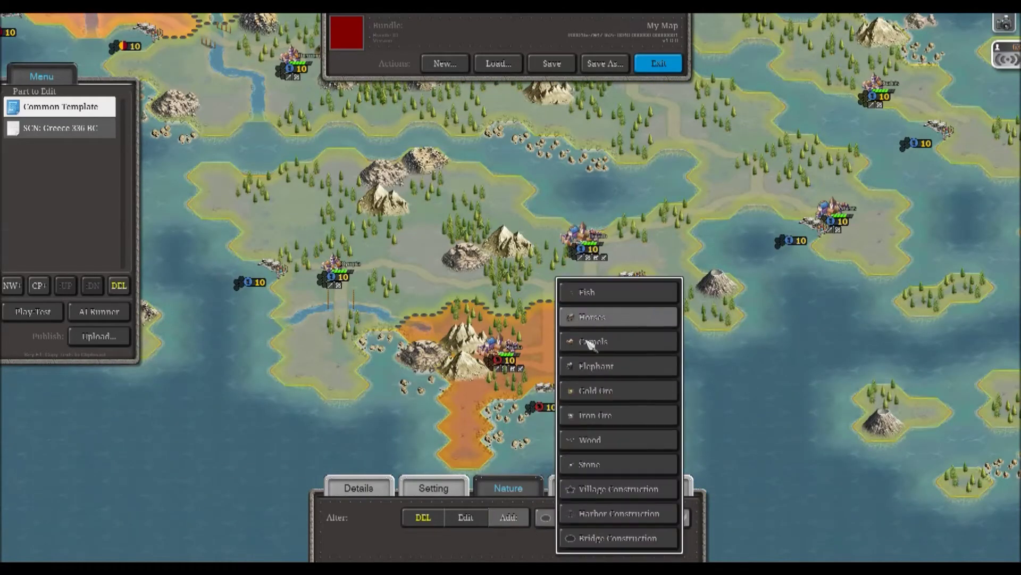
click(595, 496)
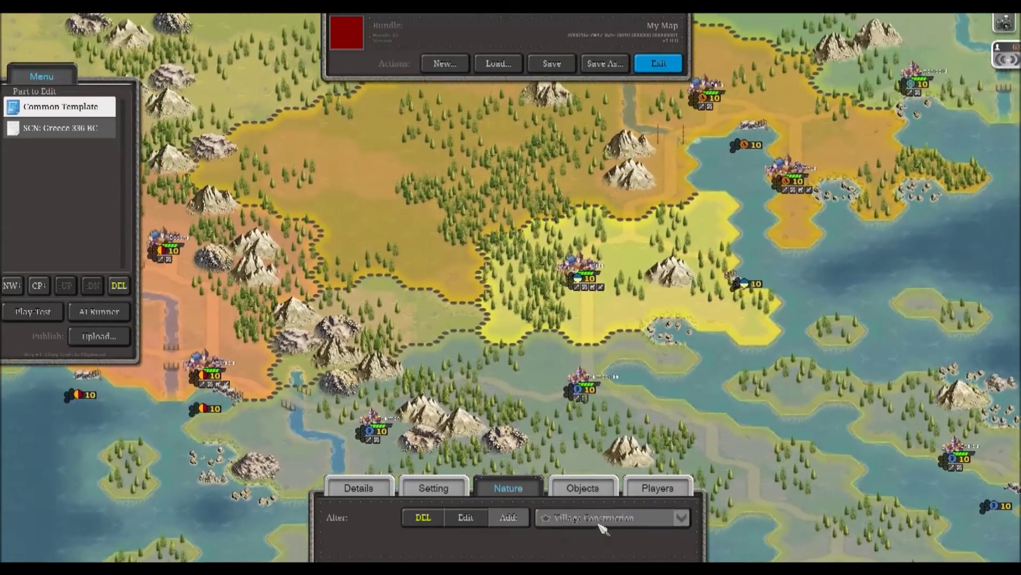
click(602, 518)
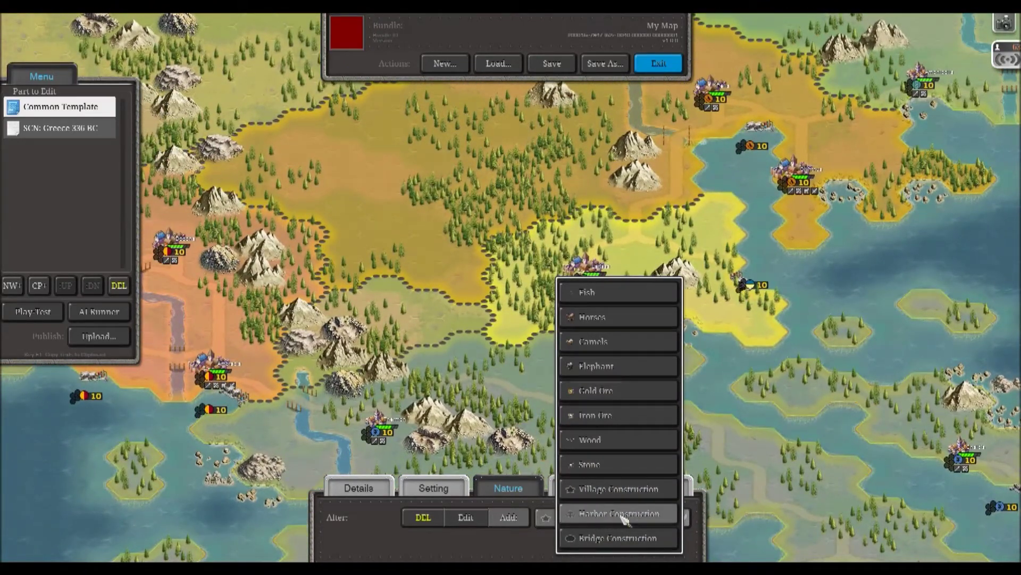
click(615, 489)
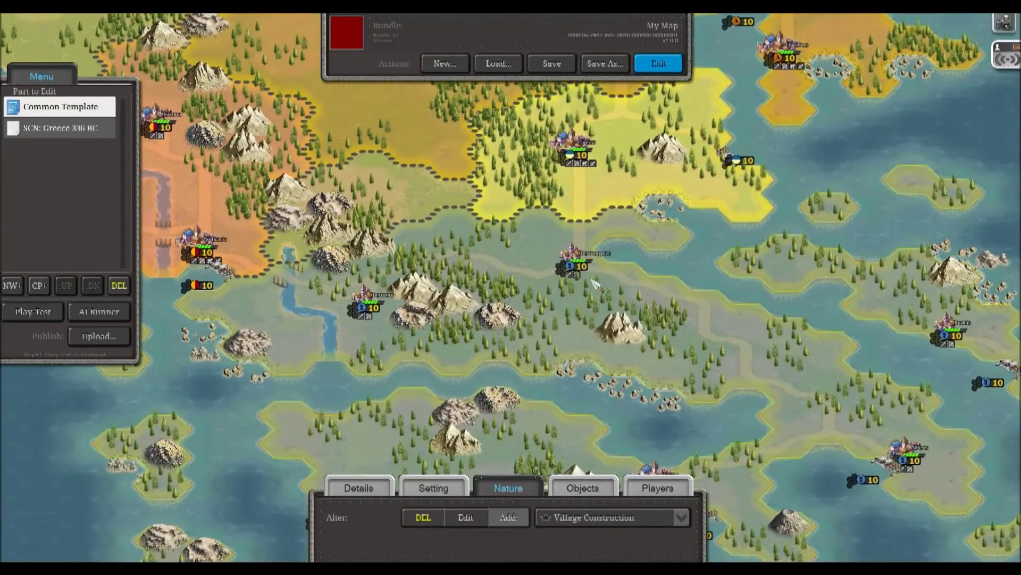
drag(585, 270, 403, 513)
drag(878, 245, 187, 229)
drag(602, 453, 609, 92)
click(465, 516)
click(583, 488)
click(478, 376)
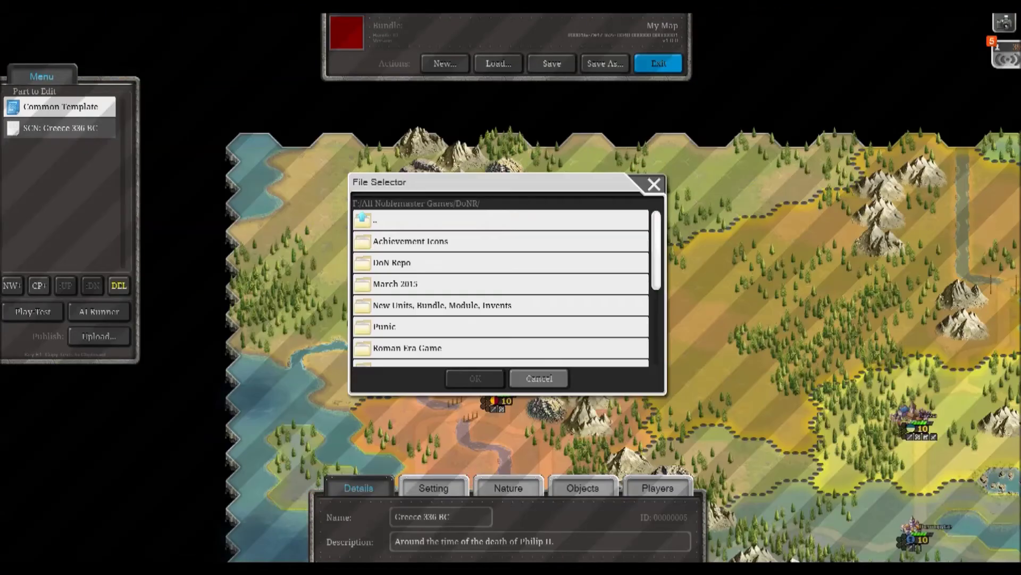
click(535, 380)
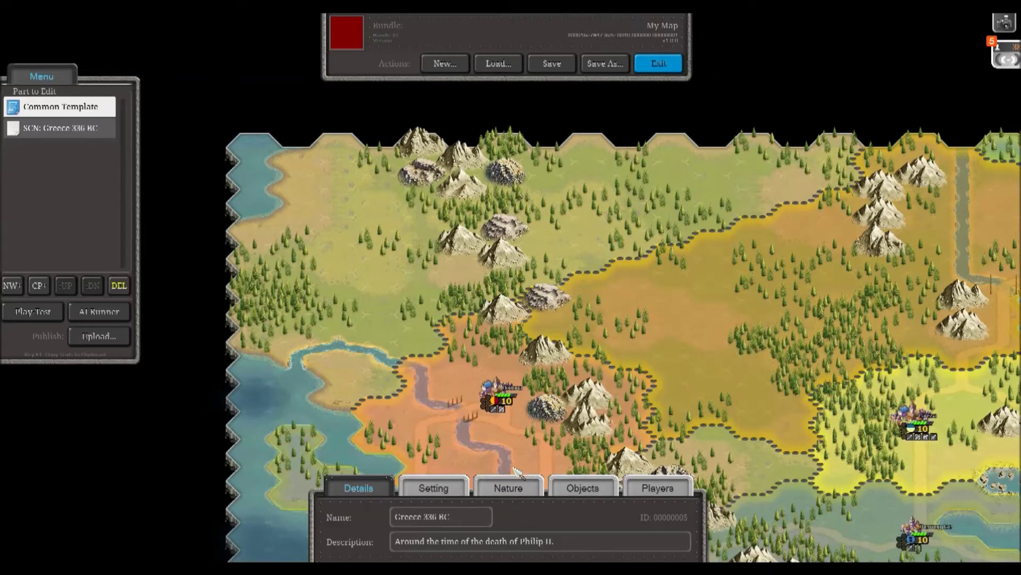
Step: Add Harbor Construction sites along the coasts of the mainland, the islands and the long southern island
click(508, 488)
click(548, 519)
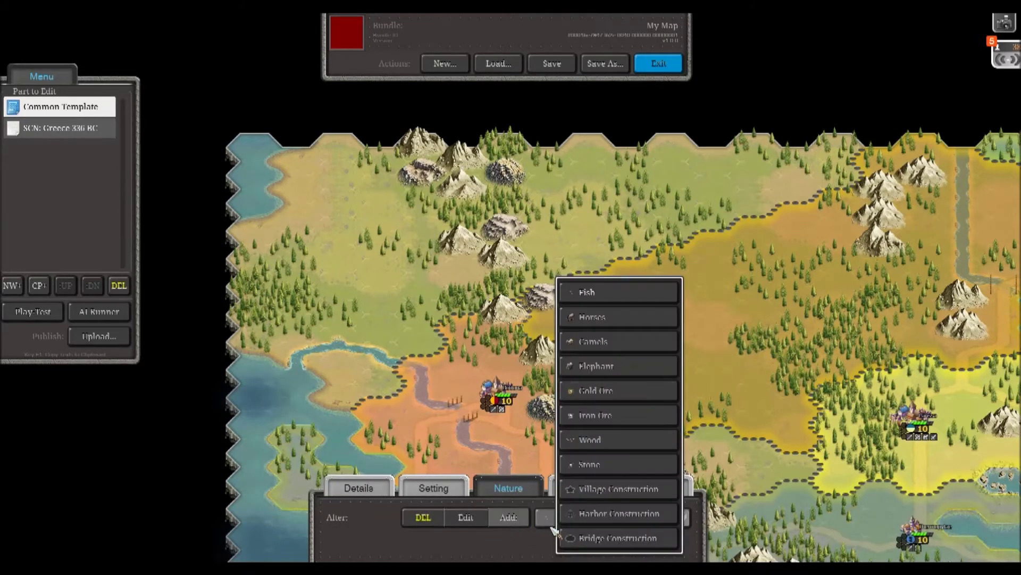
click(607, 514)
drag(521, 432, 508, 203)
drag(559, 282, 431, 183)
drag(475, 371, 430, 307)
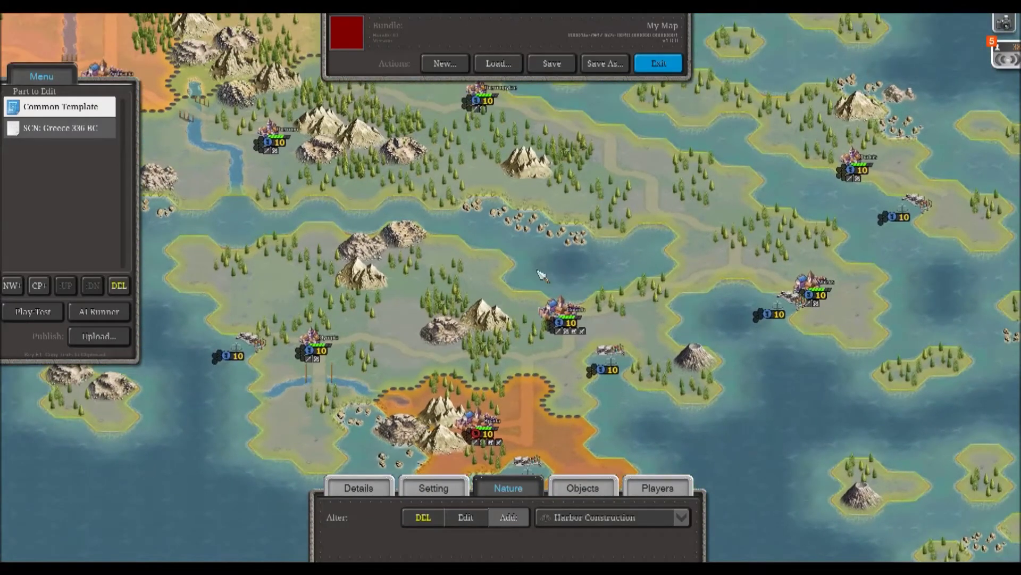
drag(700, 338, 631, 224)
drag(609, 375, 660, 205)
drag(900, 366, 212, 299)
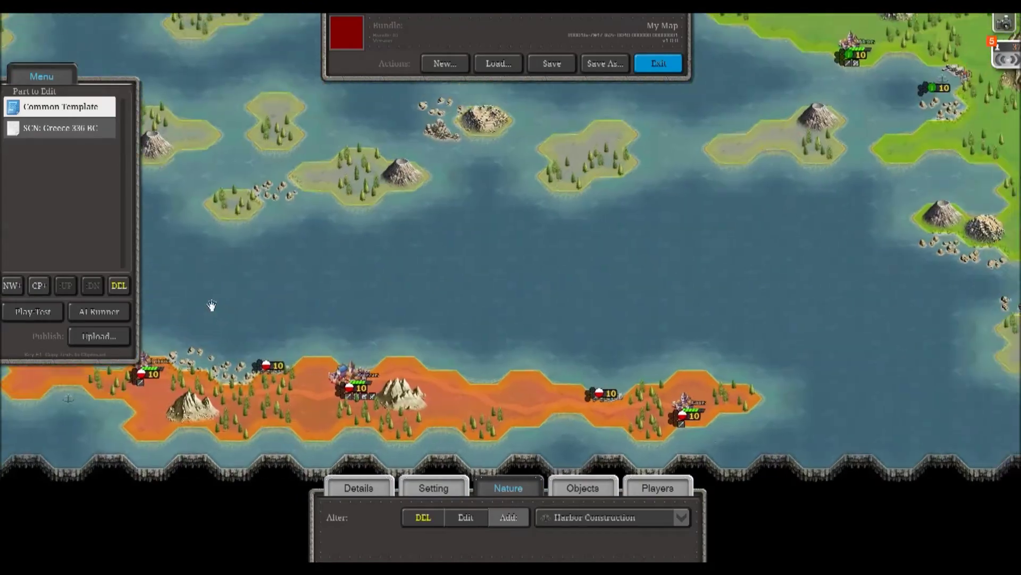
drag(909, 208, 542, 422)
drag(604, 188, 673, 468)
drag(319, 133, 814, 388)
drag(474, 288, 628, 363)
drag(649, 213, 860, 379)
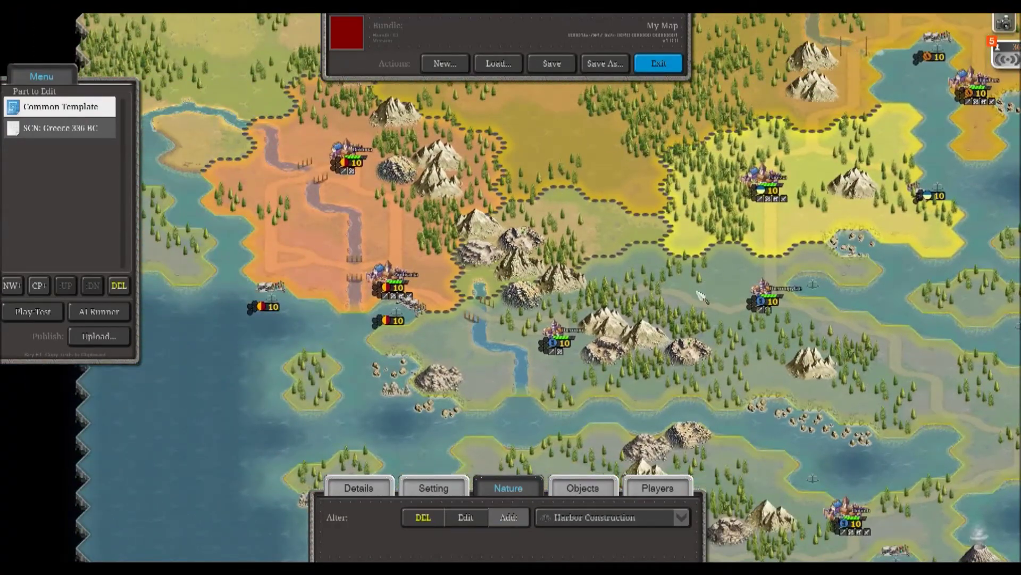
Step: Add Bridge Construction sites on the river northwest of Mollossia and on the northern orange nation's river
click(608, 524)
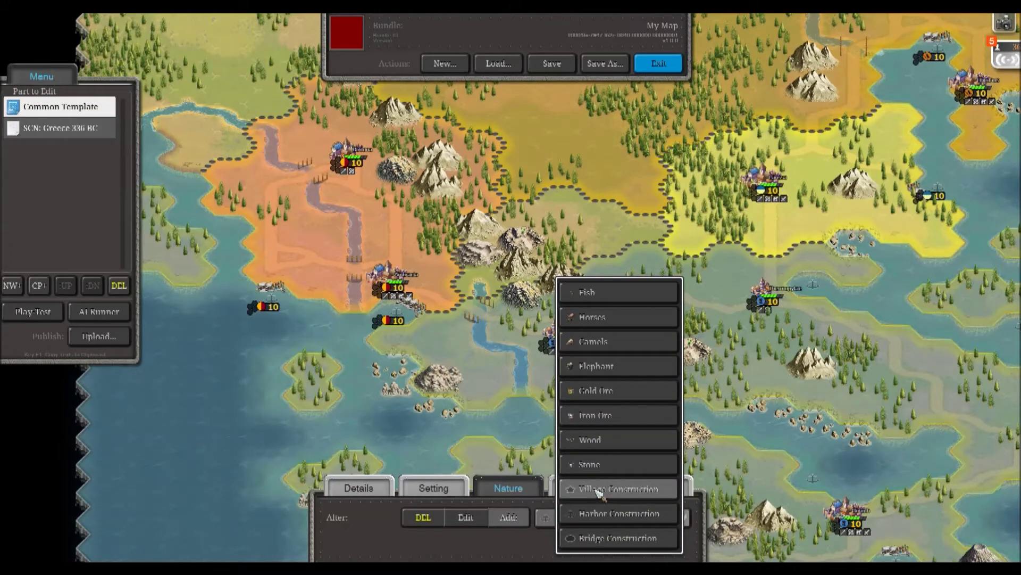
click(596, 539)
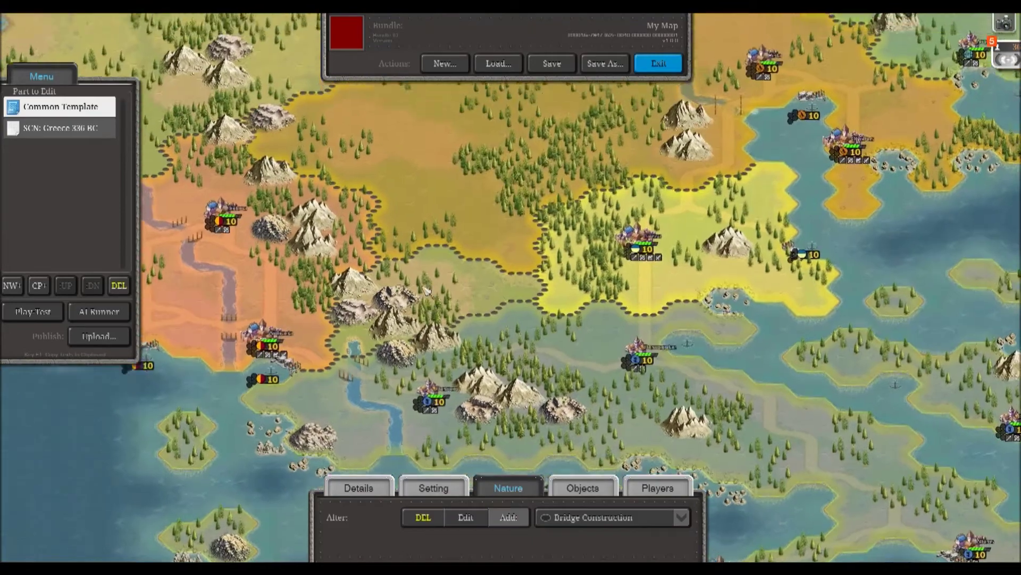
drag(425, 288, 675, 285)
drag(746, 267, 352, 343)
drag(808, 301, 196, 285)
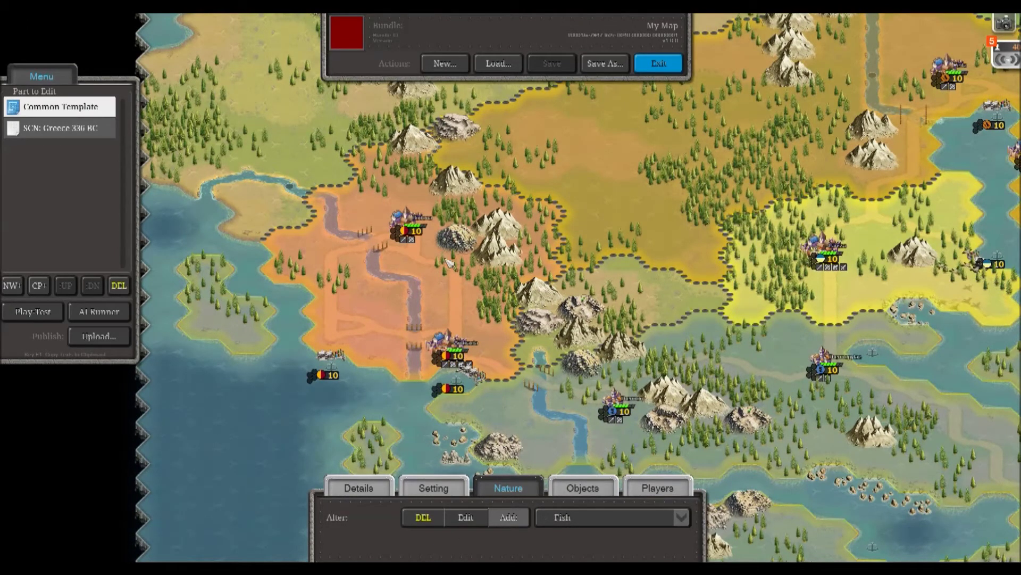
Step: Add Wood resources in the forested areas across the map
click(553, 518)
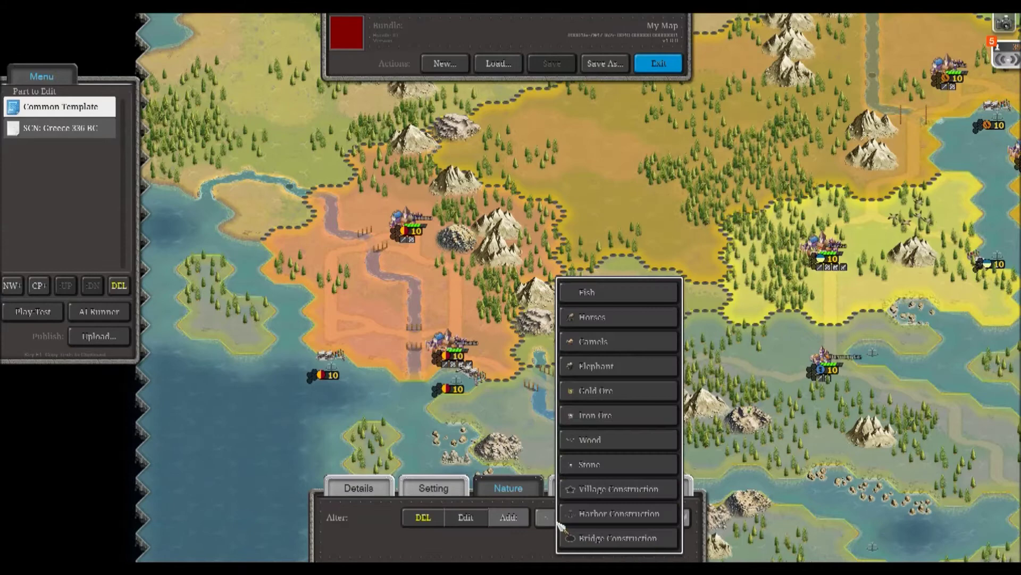
click(597, 440)
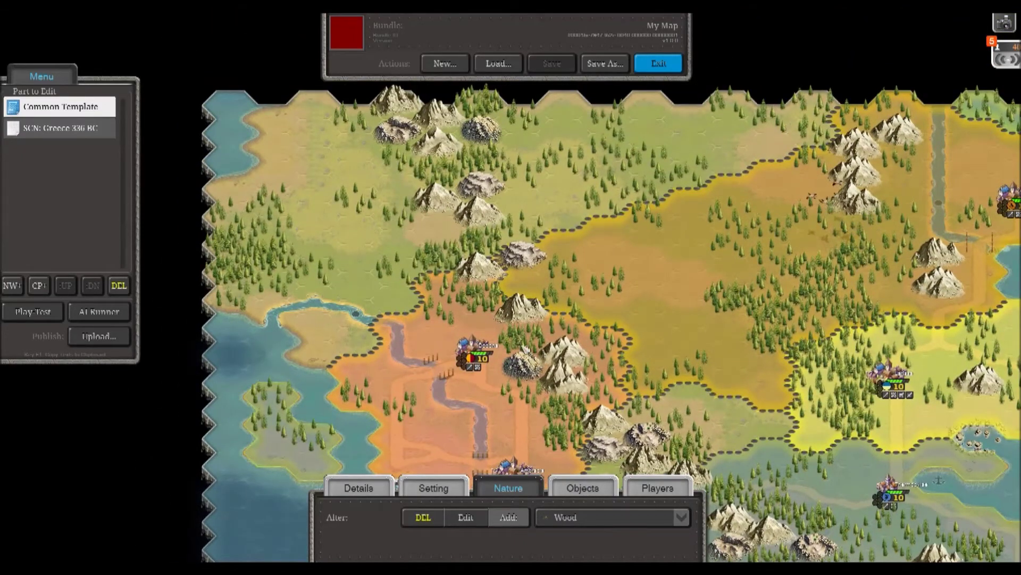
click(560, 405)
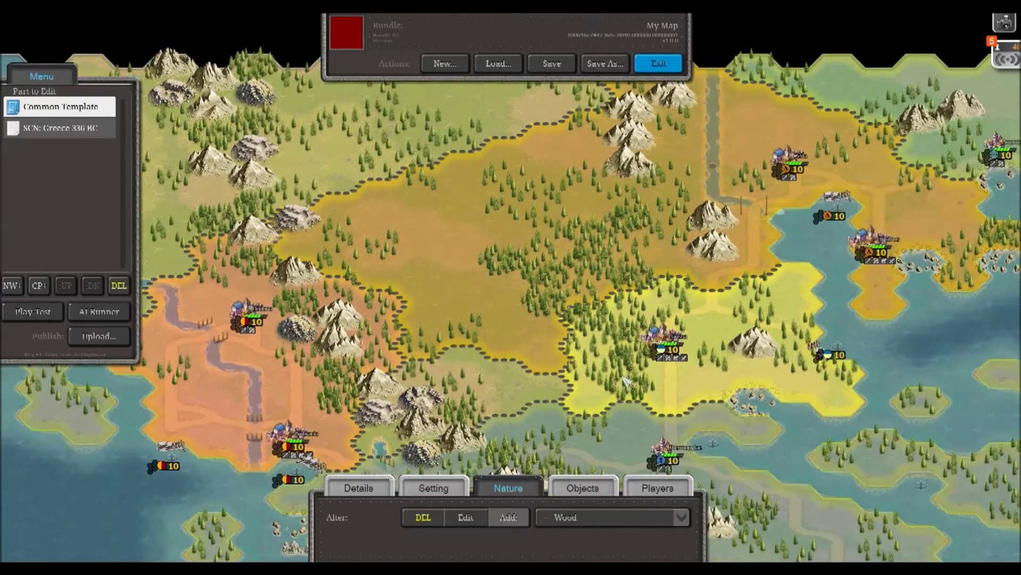
drag(625, 381, 399, 122)
drag(239, 399, 358, 207)
drag(696, 373, 411, 221)
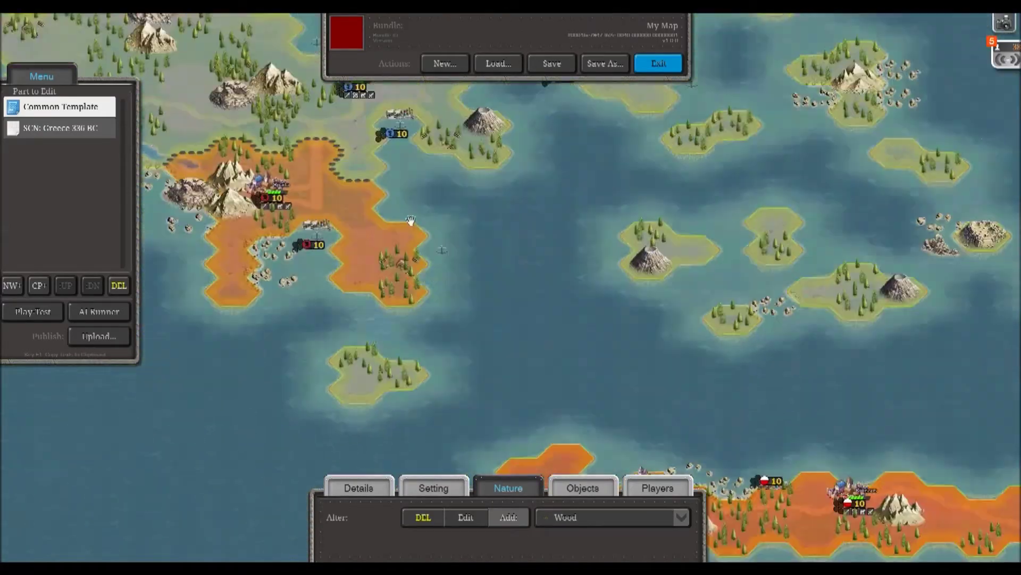
drag(798, 426, 413, 274)
drag(798, 213, 320, 342)
drag(664, 90, 633, 226)
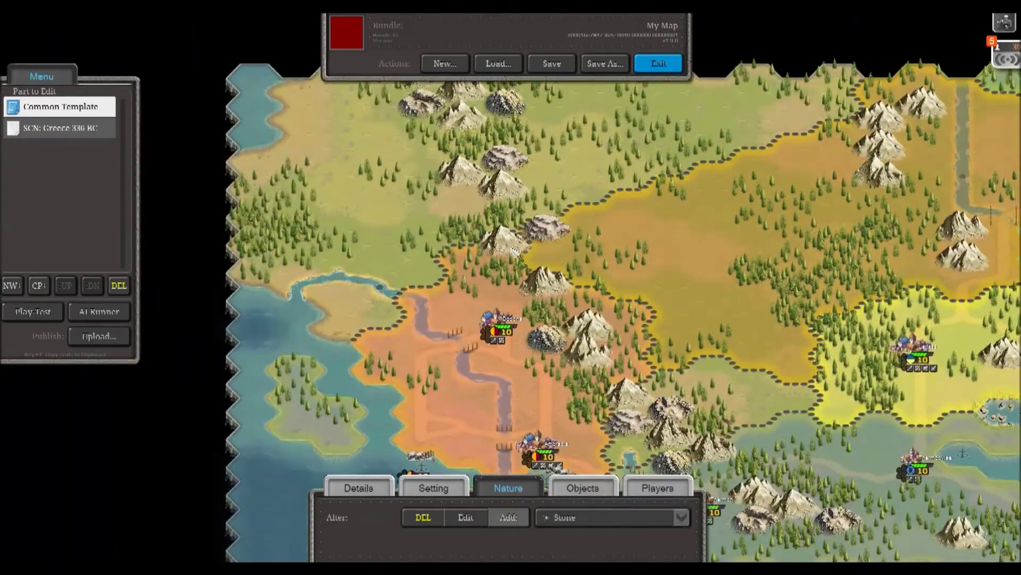
Step: Add Stone deposits near the mountains across the map
drag(601, 277, 537, 256)
drag(676, 430, 363, 225)
drag(457, 372, 371, 136)
drag(449, 396, 521, 245)
key(Right)
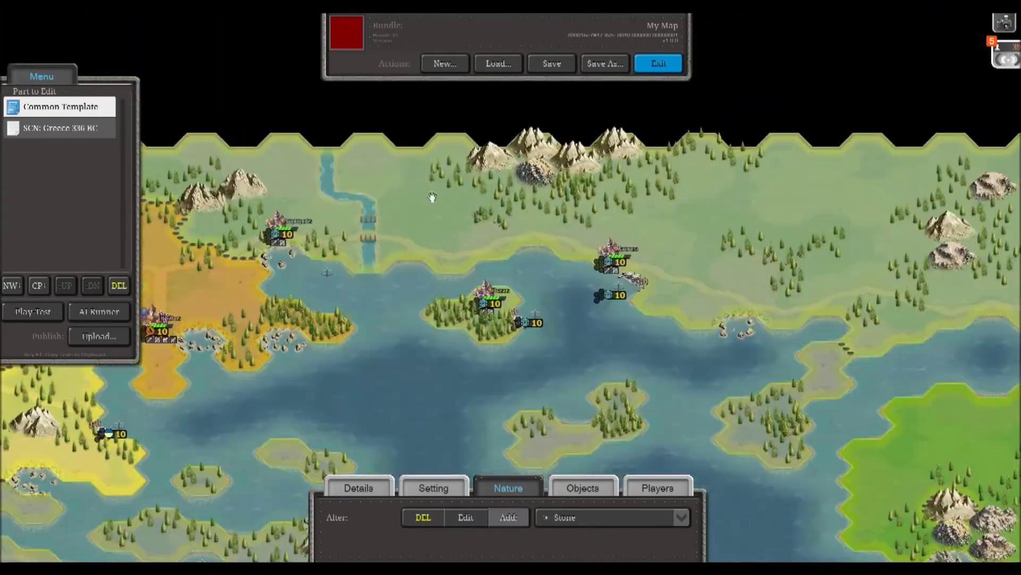
key(Down)
key(Down)
key(Left)
Step: Add Iron Ore deposits beside the mountain ranges of the mainland and northern territories
key(Up)
key(Up)
key(Up)
key(Up)
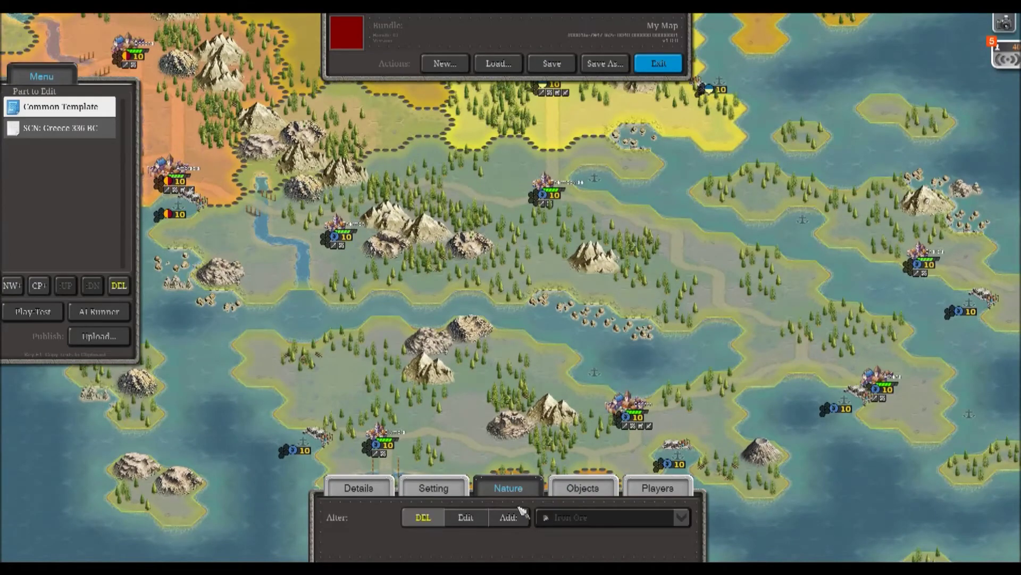
key(Up)
key(Up)
key(Up)
key(Up)
key(Up)
key(Right)
key(Right)
key(Right)
key(Right)
key(Right)
key(Right)
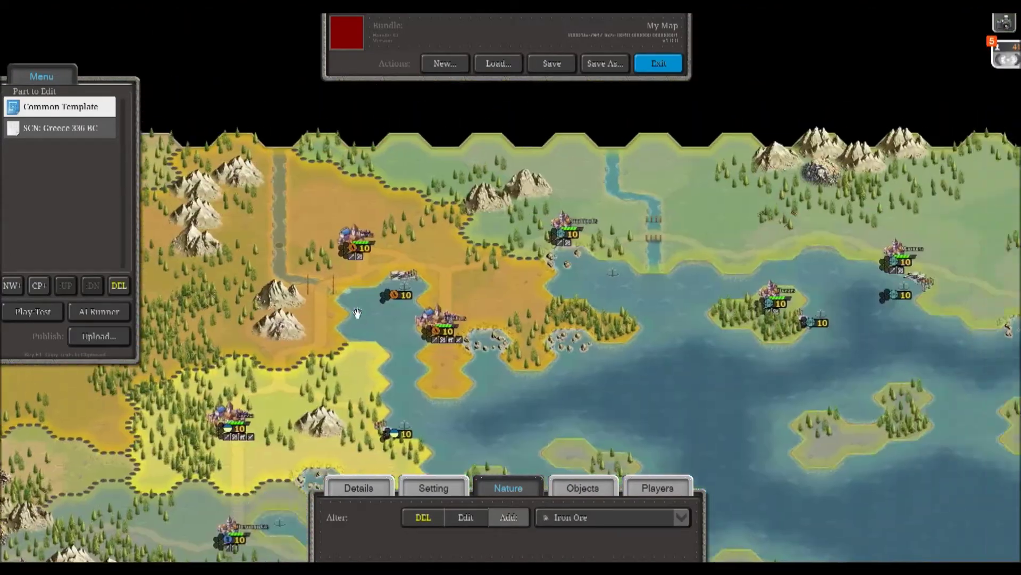
key(Down)
key(Left)
key(Left)
key(Left)
key(Left)
key(Left)
key(Left)
key(Up)
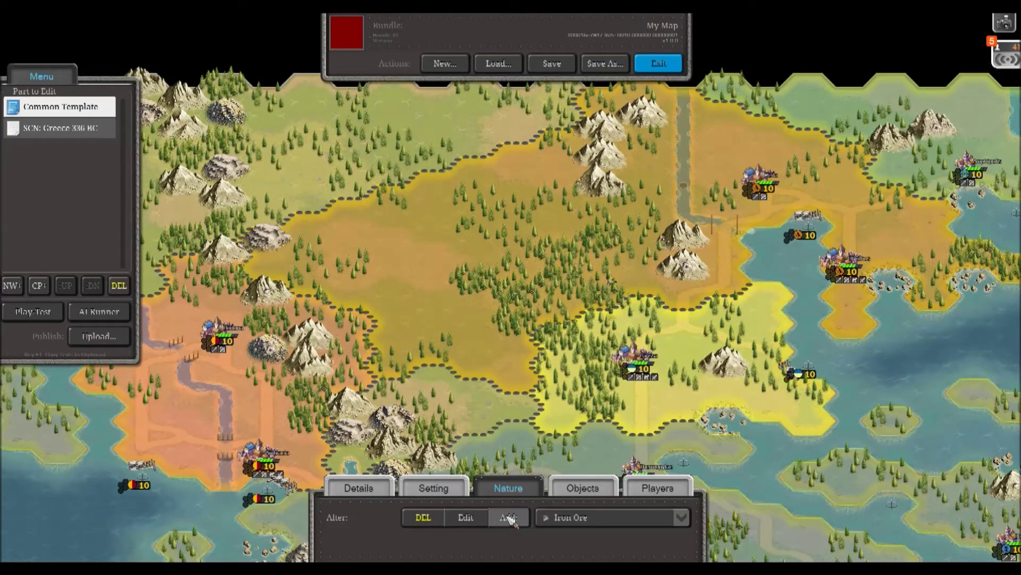
Step: Add Lumber Yards on the wood resources in the forests of northern and central Greece
click(580, 489)
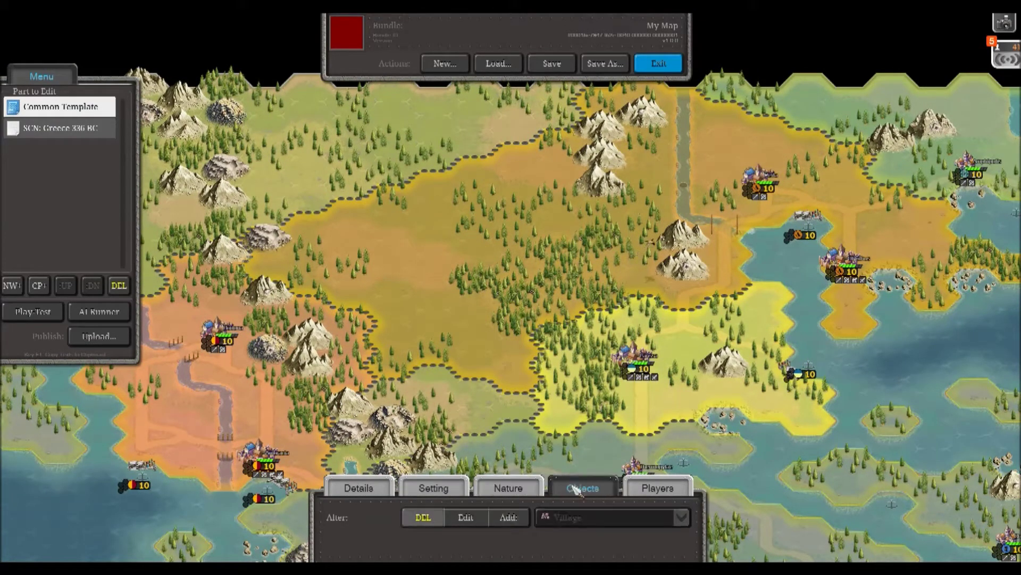
click(508, 517)
click(588, 519)
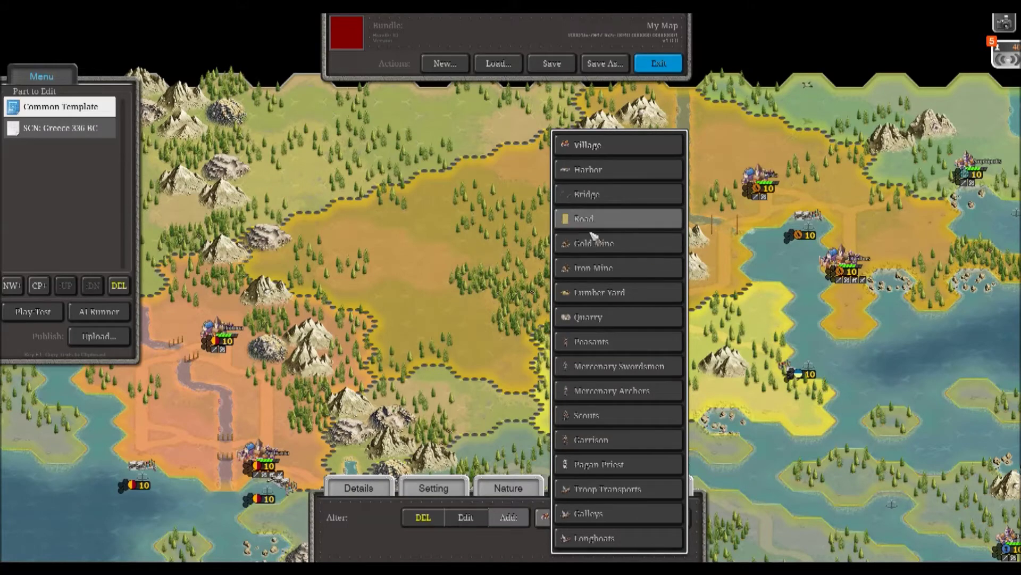
click(615, 290)
drag(347, 287, 564, 324)
drag(504, 379, 503, 236)
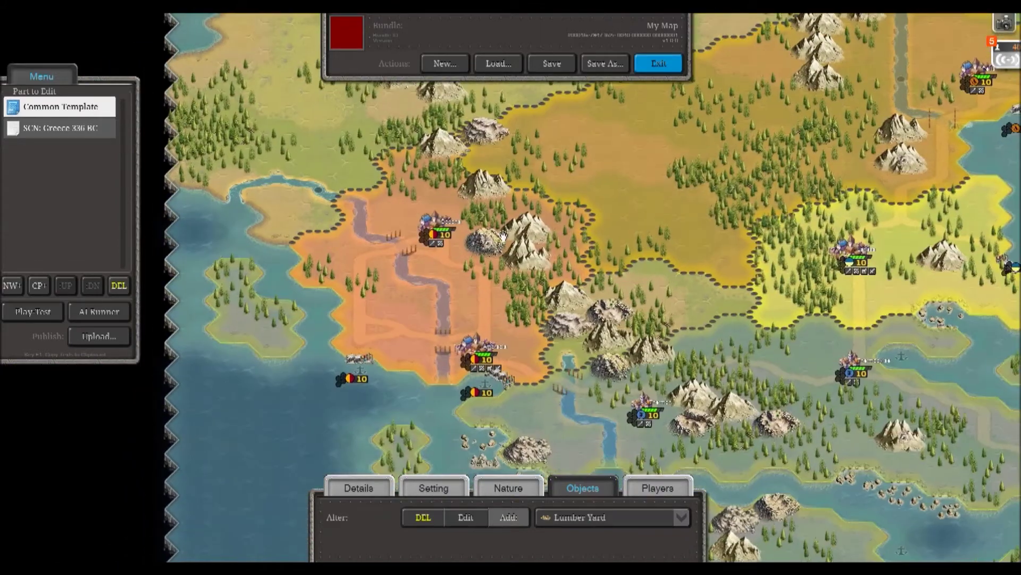
drag(636, 330, 489, 274)
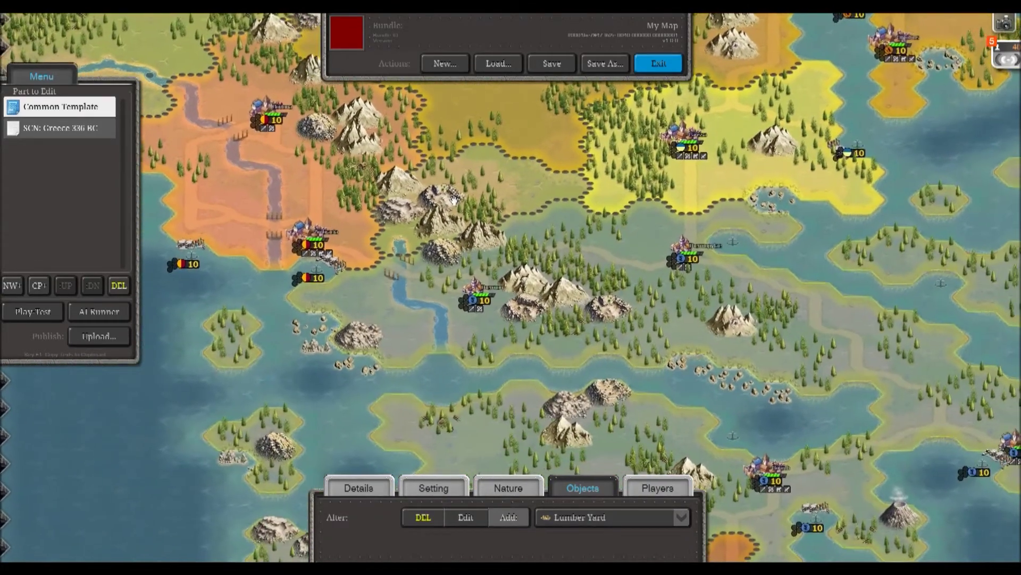
drag(689, 353, 538, 165)
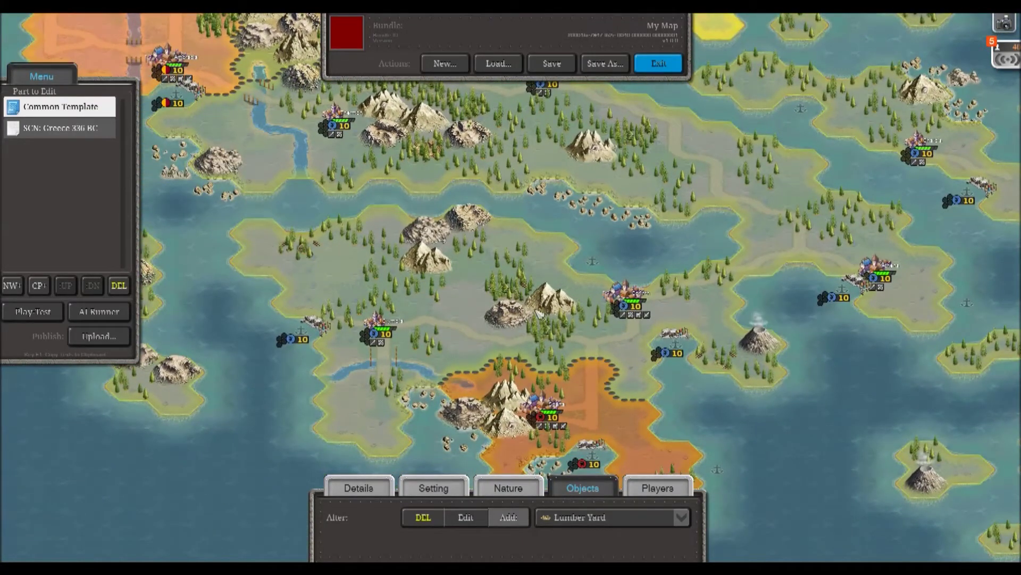
drag(521, 295, 494, 189)
drag(687, 186, 595, 394)
drag(506, 319, 590, 234)
Step: Add Lumber Yards on the wood resources in the green nation's eastern land
click(508, 488)
click(583, 488)
drag(538, 106, 365, 275)
drag(744, 277, 330, 240)
drag(798, 500, 640, 371)
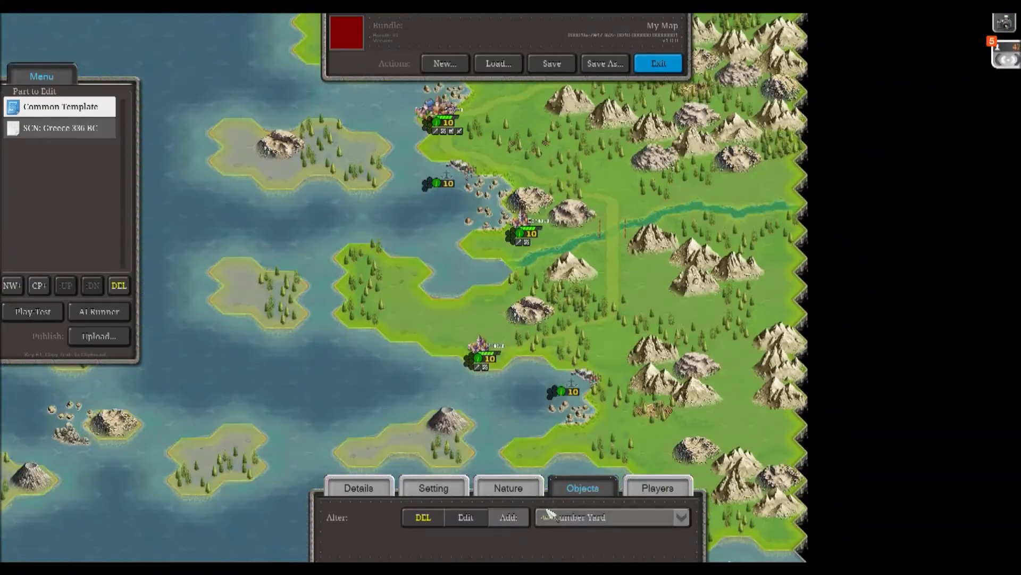
drag(564, 319, 565, 413)
Step: Add Iron Mines on the iron ore deposits, starting from the eastern land
click(596, 517)
click(580, 269)
drag(620, 309, 588, 107)
click(508, 488)
click(583, 488)
drag(577, 160, 564, 107)
drag(298, 394, 585, 176)
drag(241, 301, 537, 299)
Step: Check the natural resource deposits and place further resource buildings on them across the map
click(508, 487)
click(612, 517)
click(623, 484)
click(583, 488)
drag(287, 187, 571, 328)
drag(419, 192, 298, 381)
drag(477, 240, 269, 319)
drag(516, 232, 590, 249)
click(612, 517)
click(569, 338)
drag(798, 463, 481, 212)
drag(554, 436, 554, 192)
drag(340, 341, 799, 376)
drag(340, 154, 723, 429)
Step: Add Quarries on the stone deposits near the mountains
click(508, 488)
click(612, 517)
click(567, 469)
click(582, 488)
drag(332, 136, 600, 367)
drag(450, 150, 422, 249)
click(356, 253)
click(586, 517)
click(570, 319)
click(358, 306)
Step: Place resource buildings on the remaining stone and iron ore deposits, finishing with Iron Mines
click(583, 515)
click(569, 337)
drag(634, 213, 355, 197)
click(575, 516)
click(569, 319)
click(489, 225)
drag(567, 214, 621, 141)
drag(367, 337, 609, 316)
drag(507, 366, 661, 425)
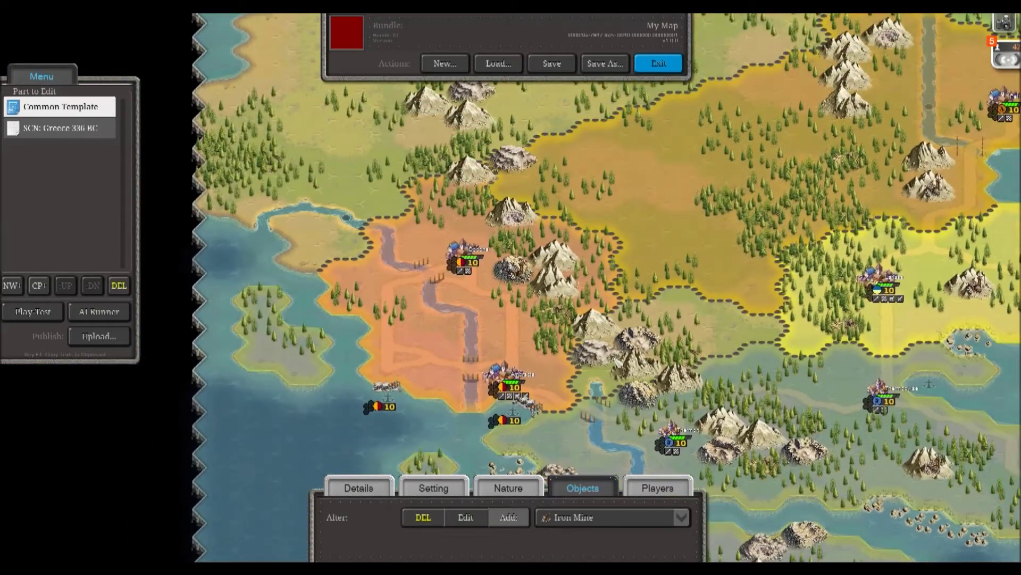
Step: Add Horses on the plains of the large northern orange territory and the northwestern land, and save the bundle
click(508, 486)
click(565, 519)
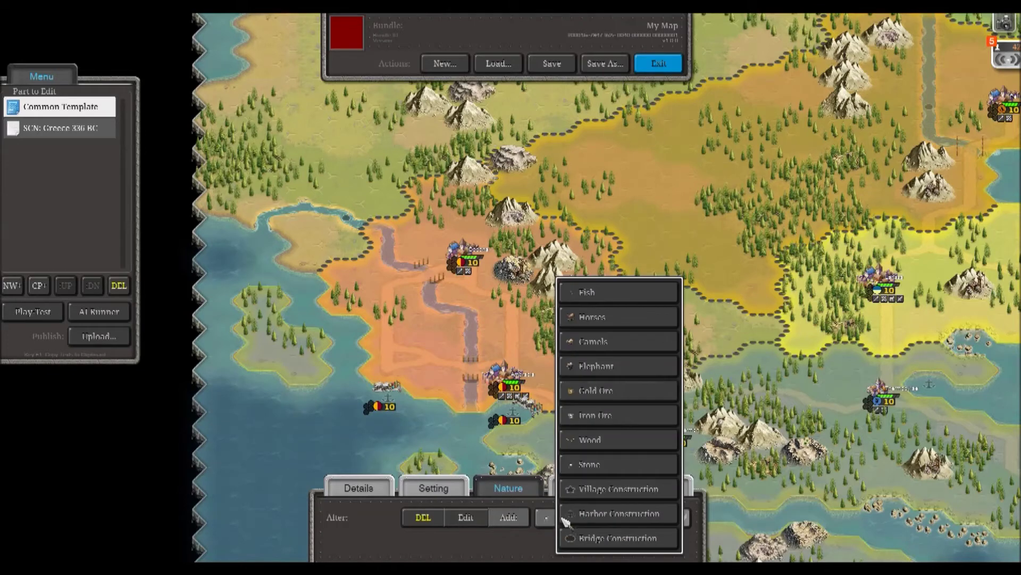
click(587, 318)
drag(609, 182, 614, 310)
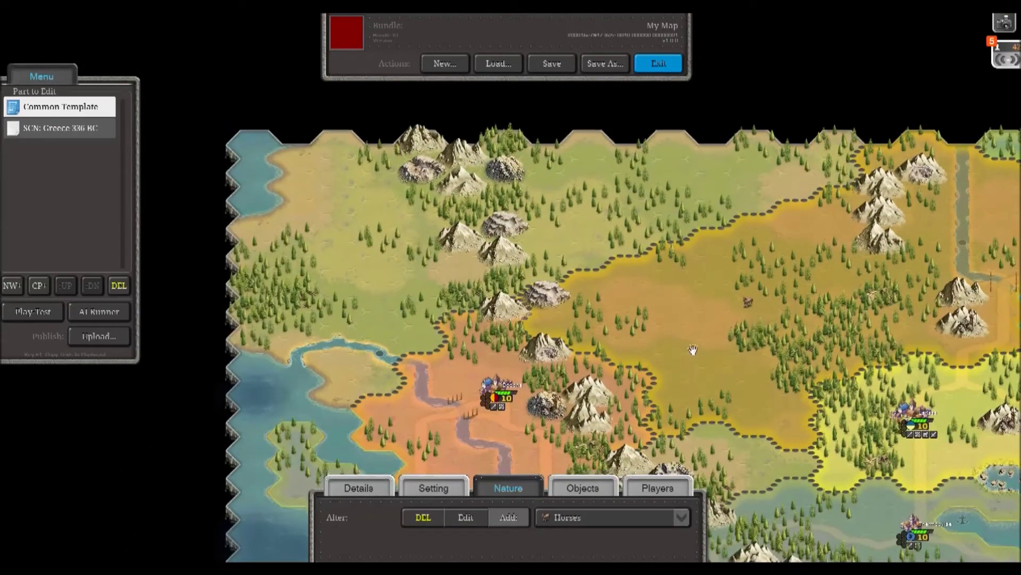
drag(622, 274, 227, 269)
drag(651, 321, 407, 218)
drag(161, 300, 635, 281)
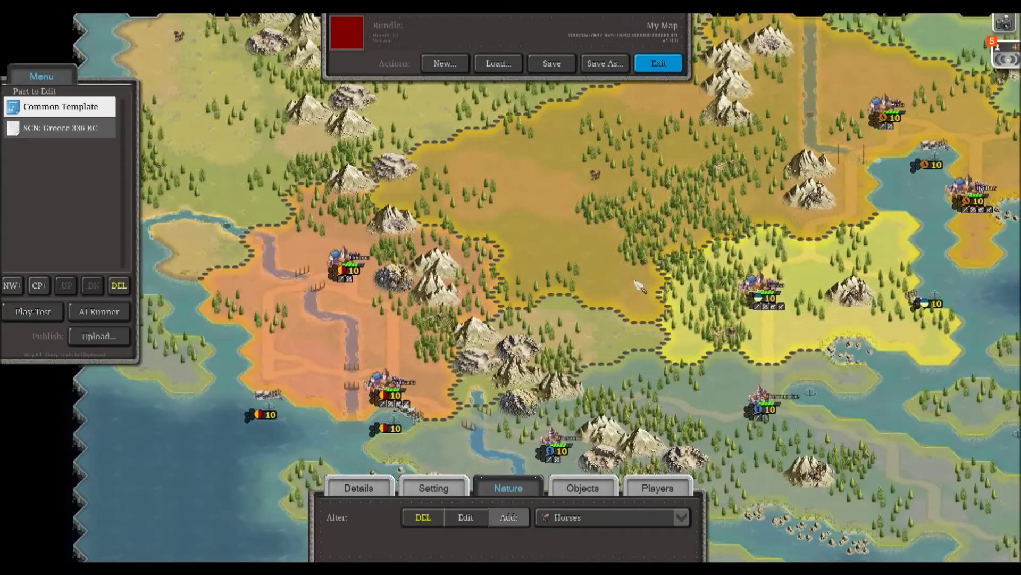
click(552, 63)
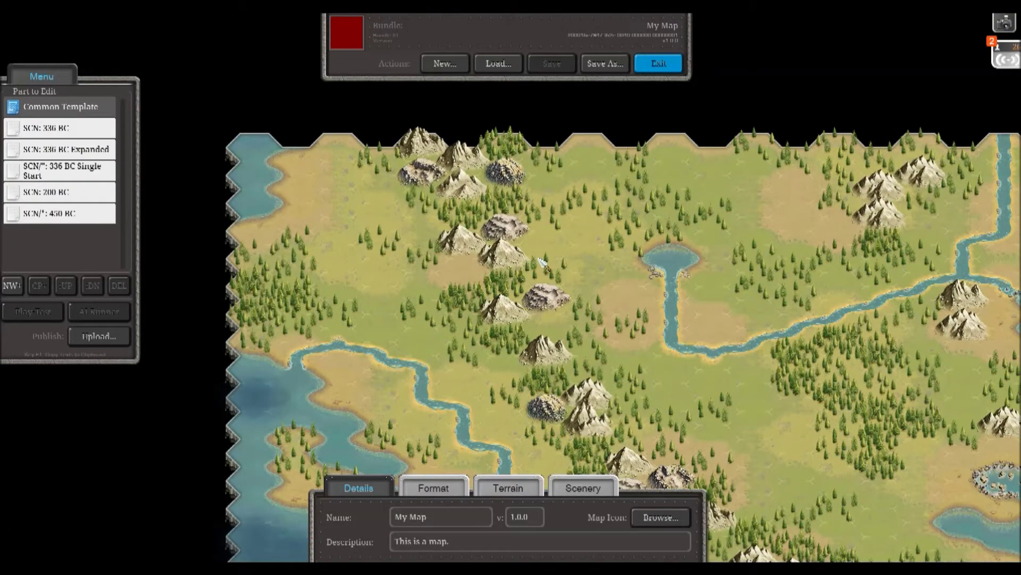
Step: Name the map "Official: Greek Wars" and set its description to "Around the Aegean Sea in ancient times."
click(443, 519)
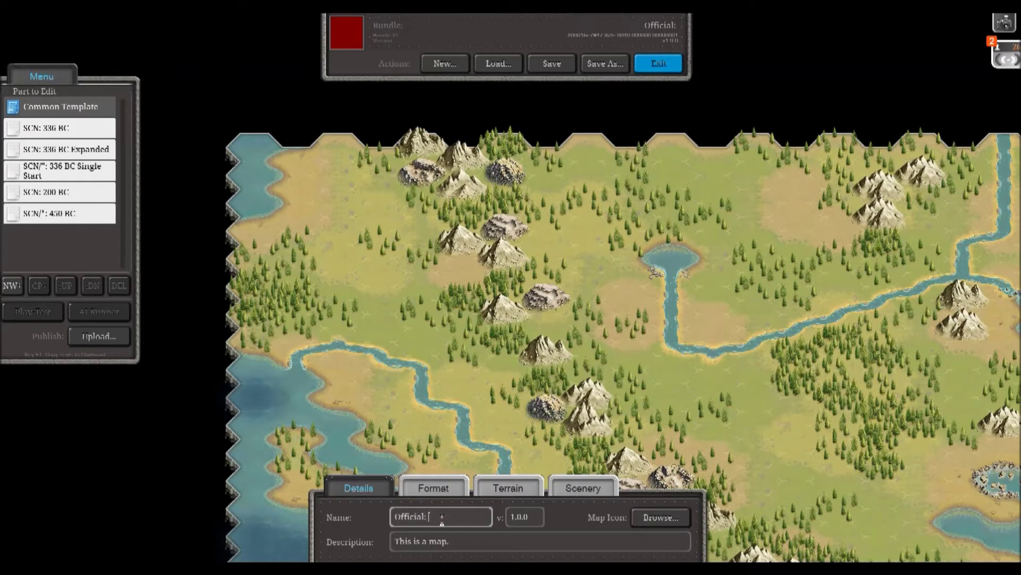
click(476, 541)
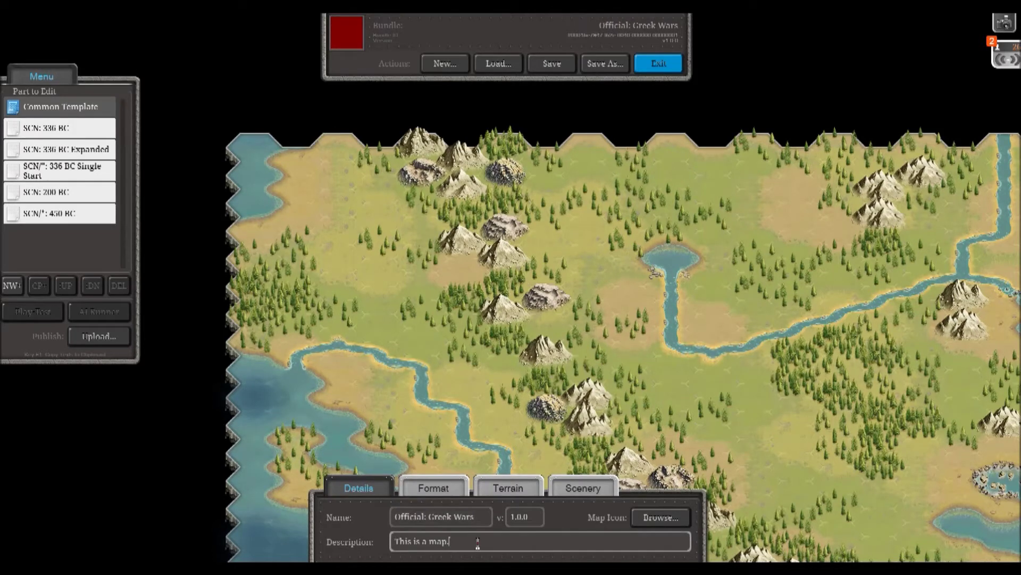
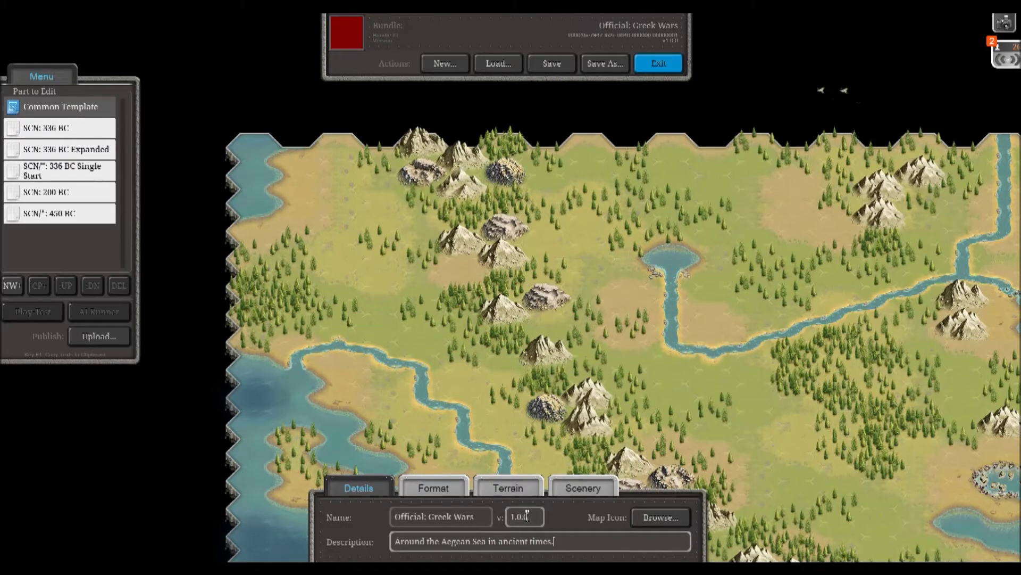
Step: Set the map icon to Greek Wars - Graphic.png from the DoN Repo/bundles LIVE folder, and save the bundle
click(648, 518)
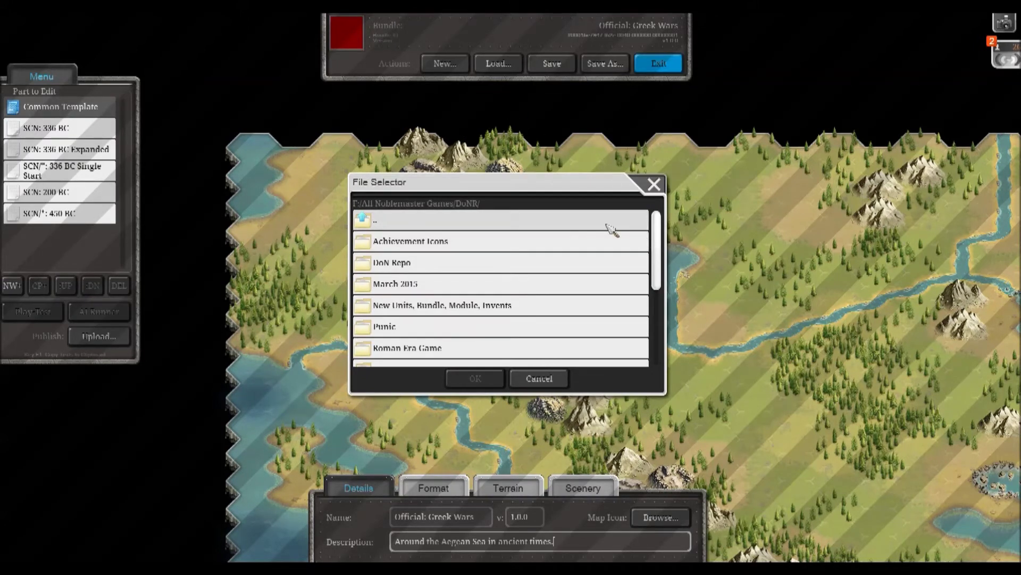
double_click(421, 264)
scroll(423, 313, down, 1)
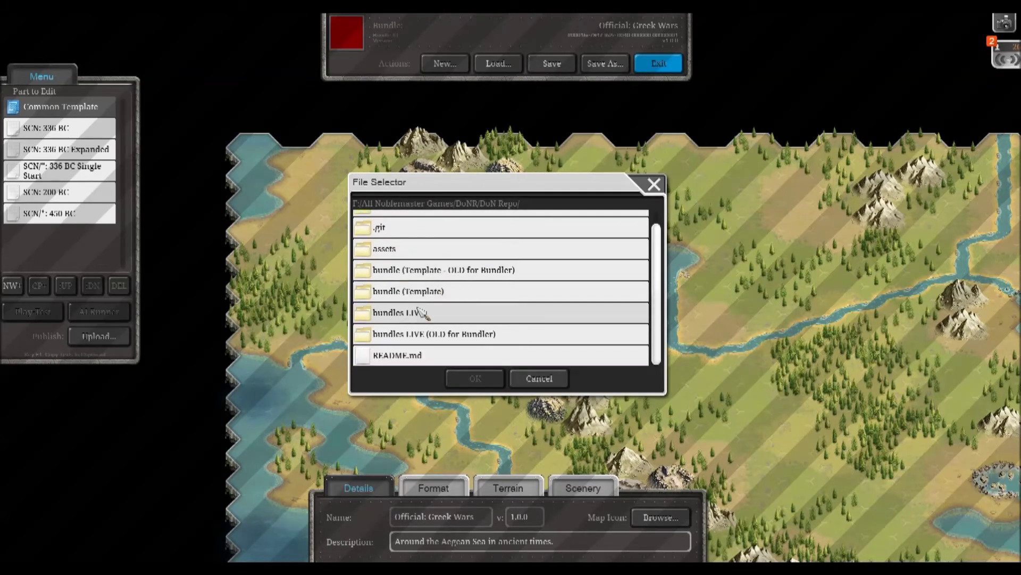
double_click(420, 313)
scroll(452, 330, down, 5)
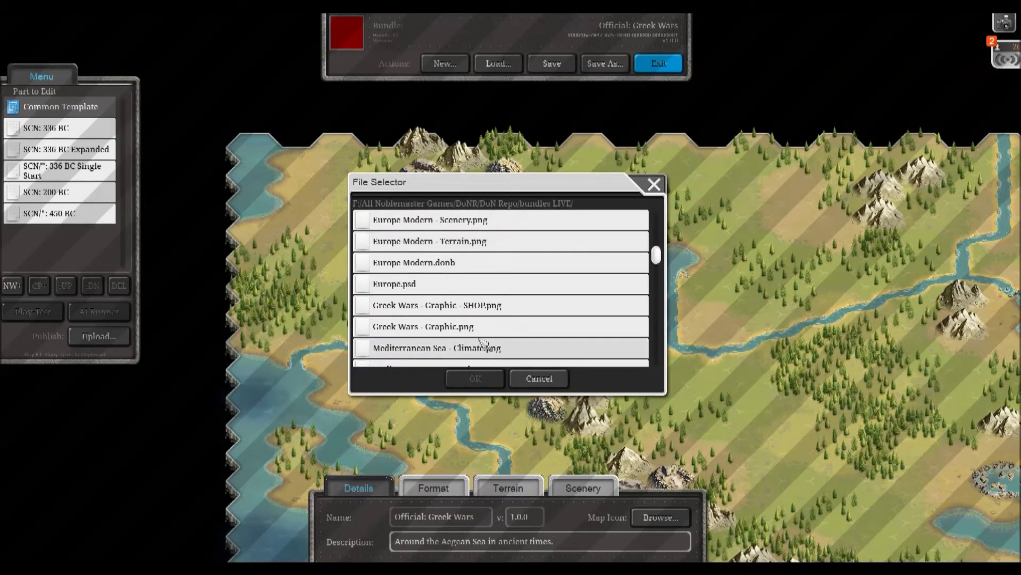
click(479, 326)
scroll(479, 326, down, 1)
click(492, 377)
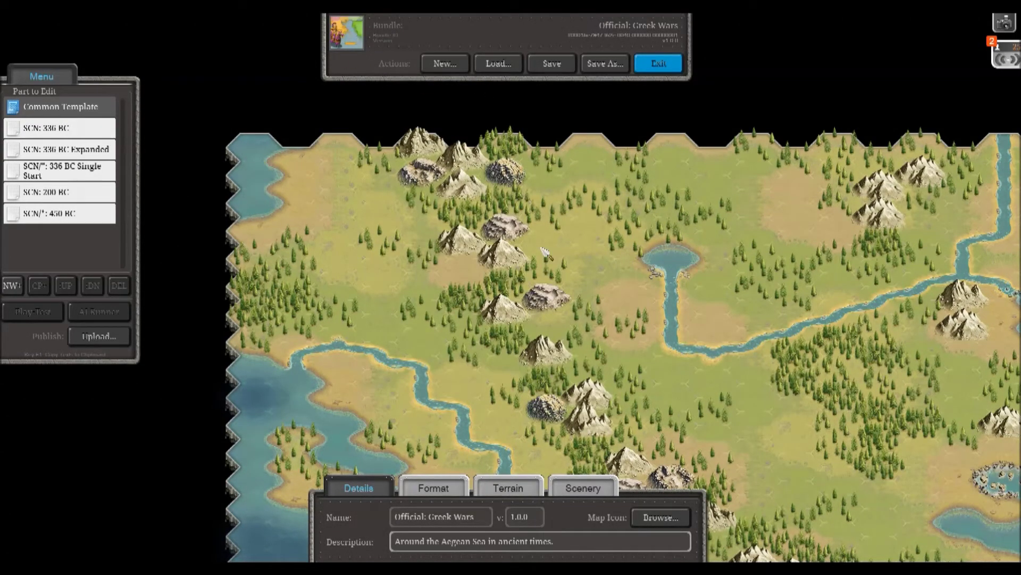
click(551, 64)
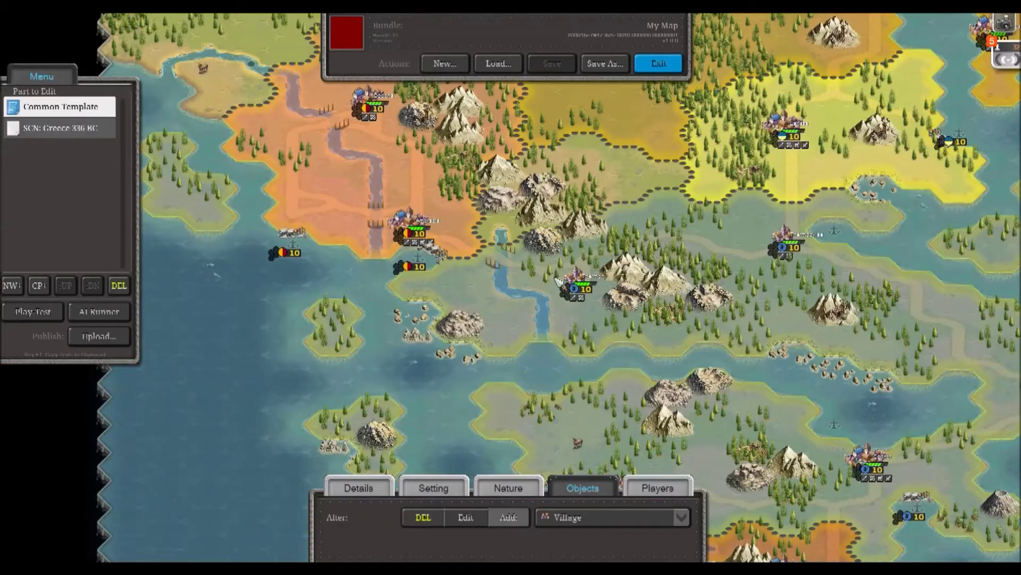
Step: Check which object types can be added in the Greece 336 BC scenario of the My Map bundle
drag(557, 282, 550, 335)
drag(551, 201, 551, 273)
drag(681, 318, 644, 199)
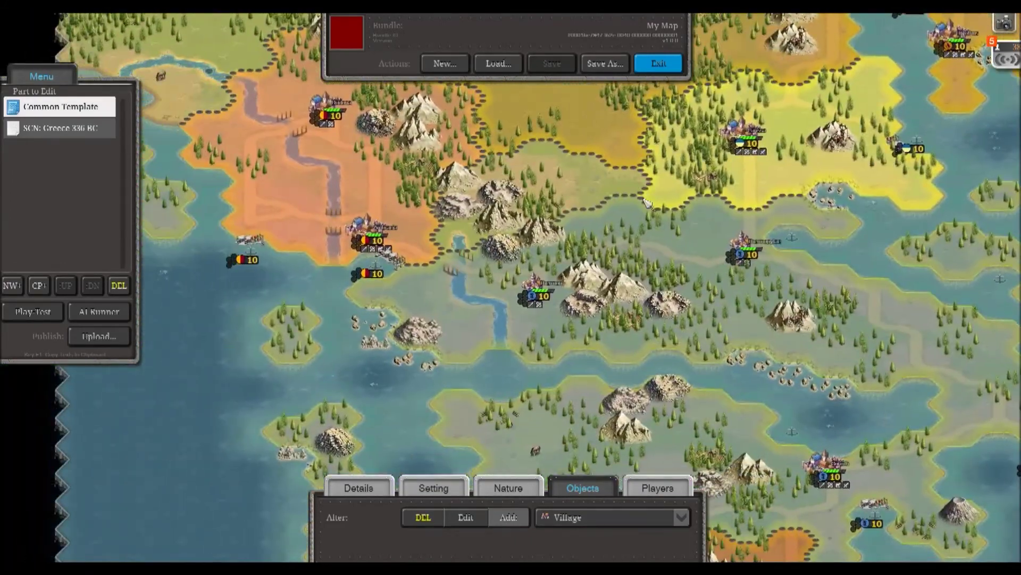
click(598, 509)
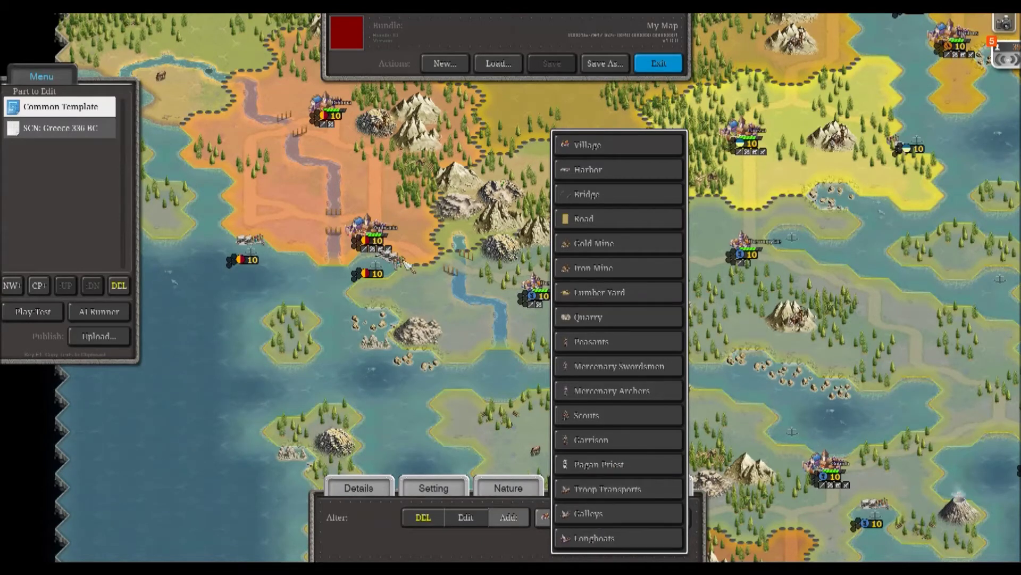
click(470, 322)
Step: Update the common template's bundle graphics with bundle_ancient_extras_greek.config from the template-2017-08-31 folder
click(61, 128)
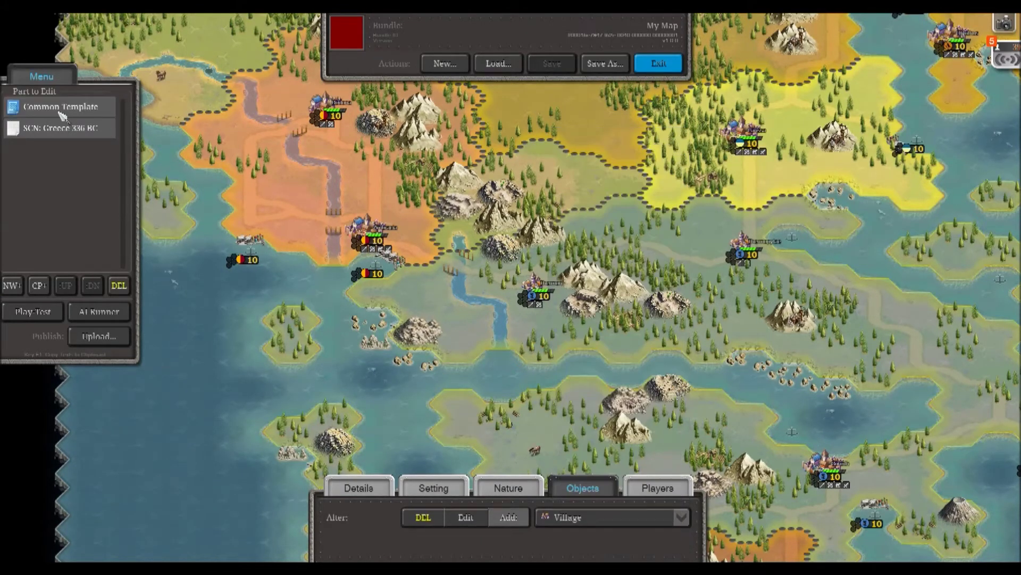
click(433, 487)
click(669, 517)
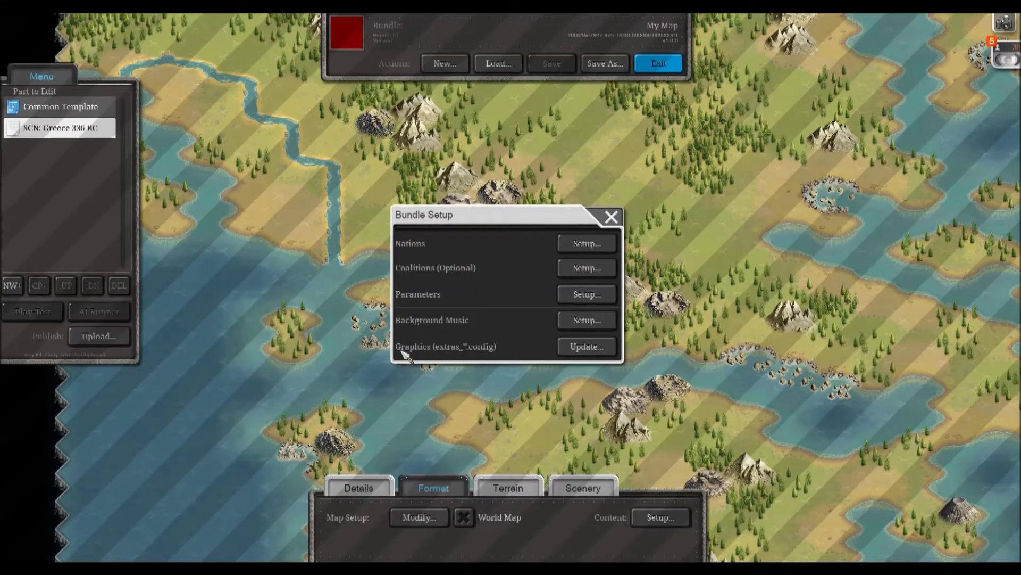
click(574, 347)
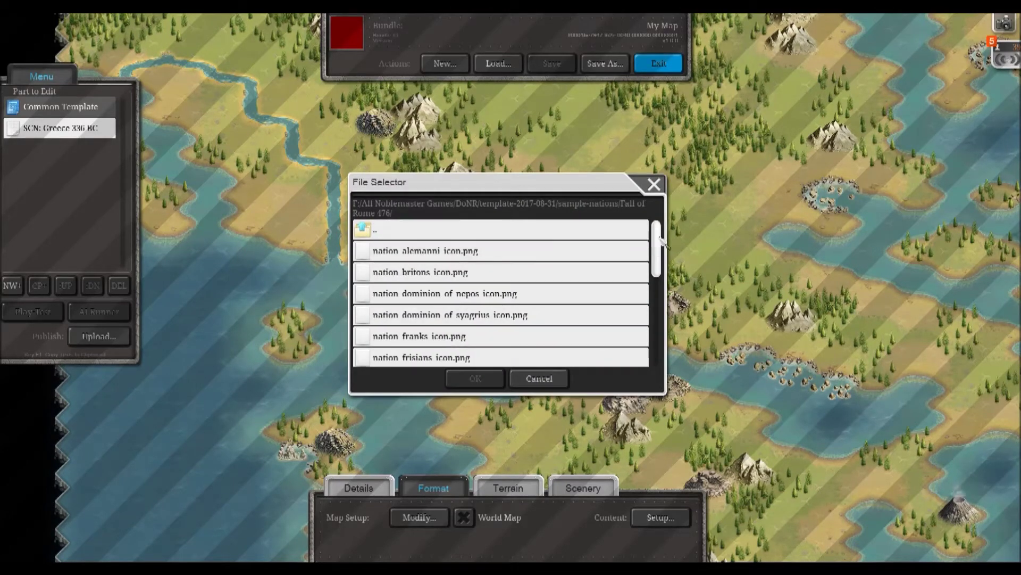
double_click(447, 228)
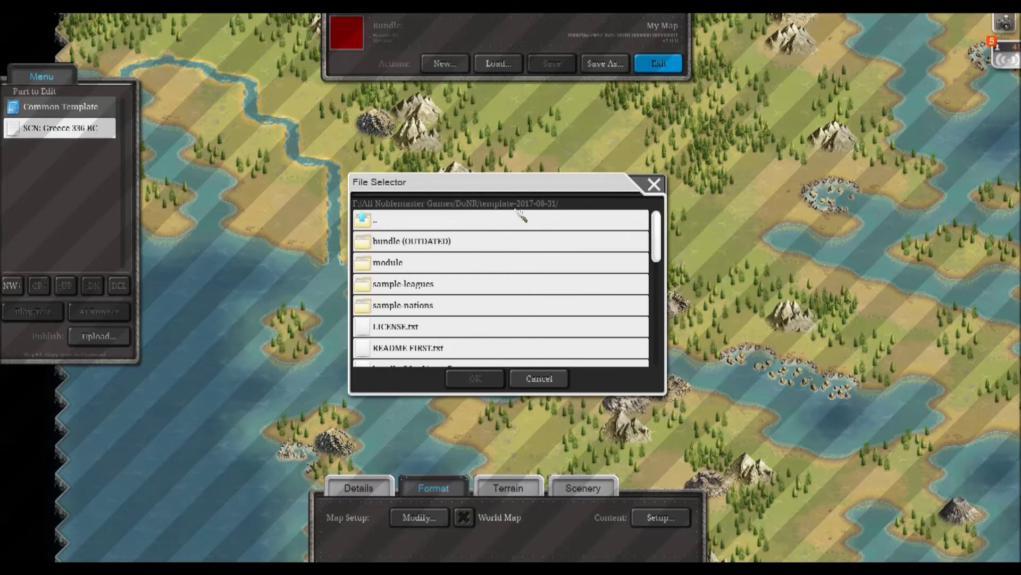
scroll(495, 234, down, 5)
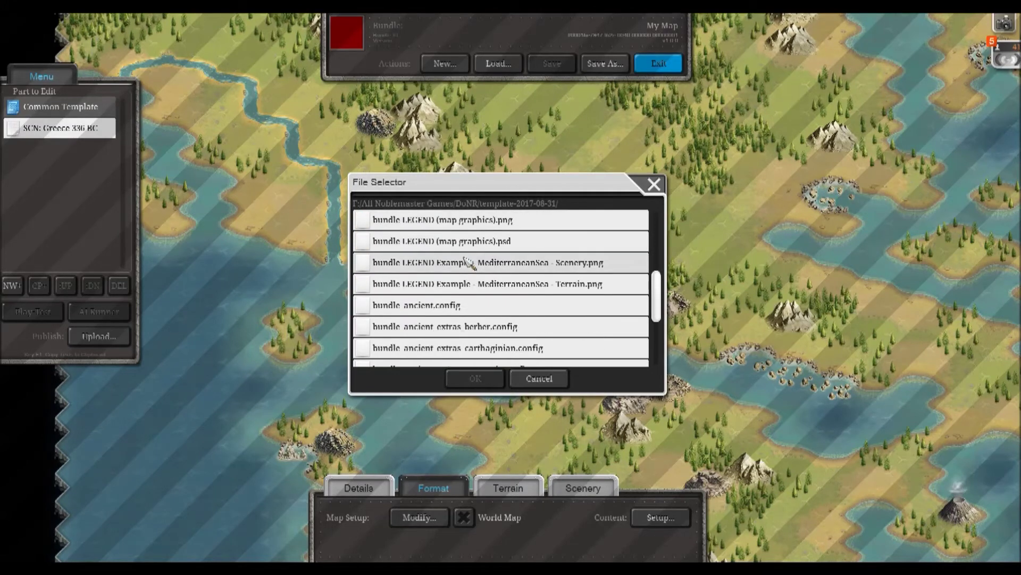
scroll(467, 264, down, 2)
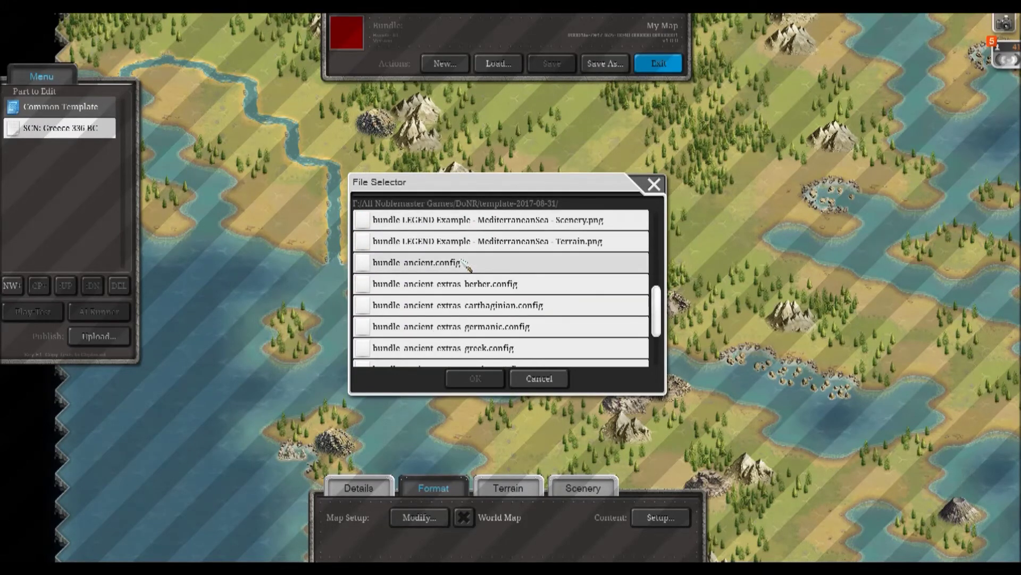
scroll(437, 267, down, 1)
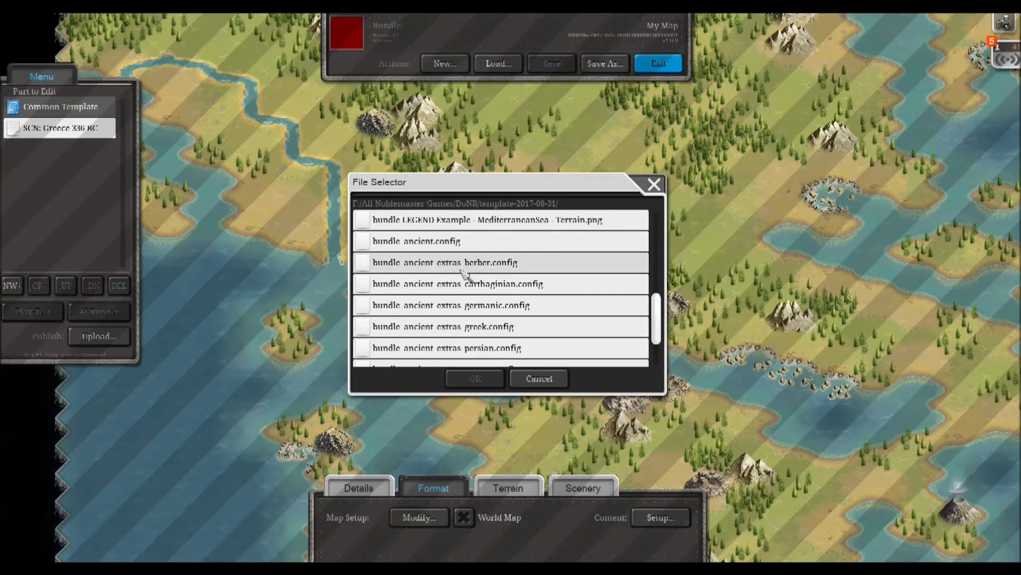
scroll(468, 287, down, 2)
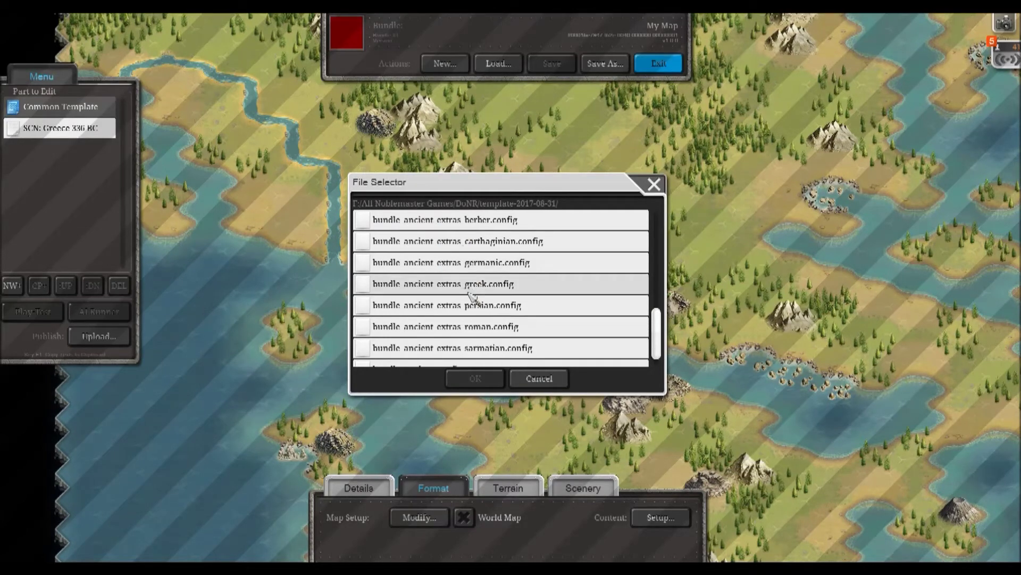
click(471, 287)
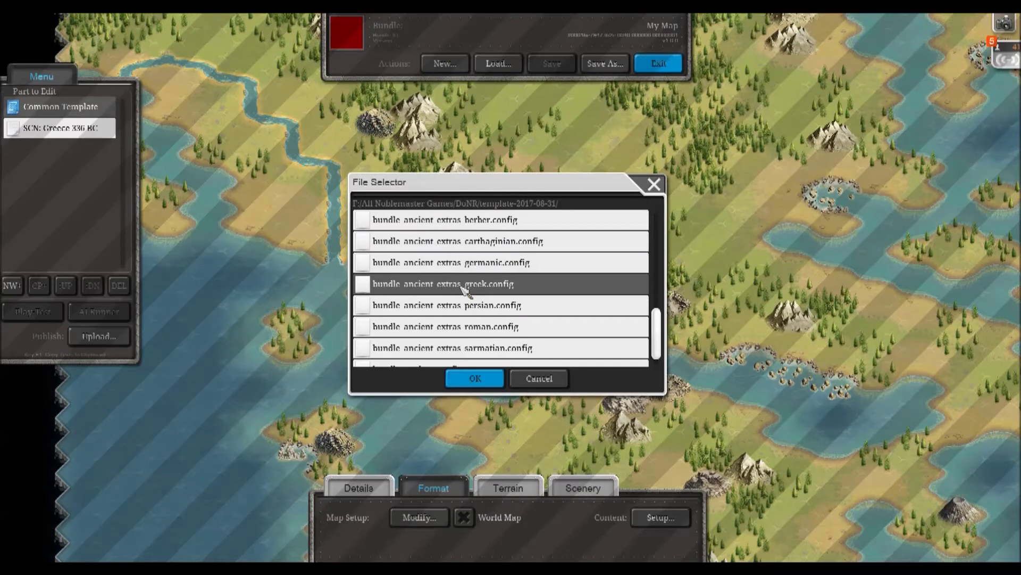
scroll(485, 282, down, 1)
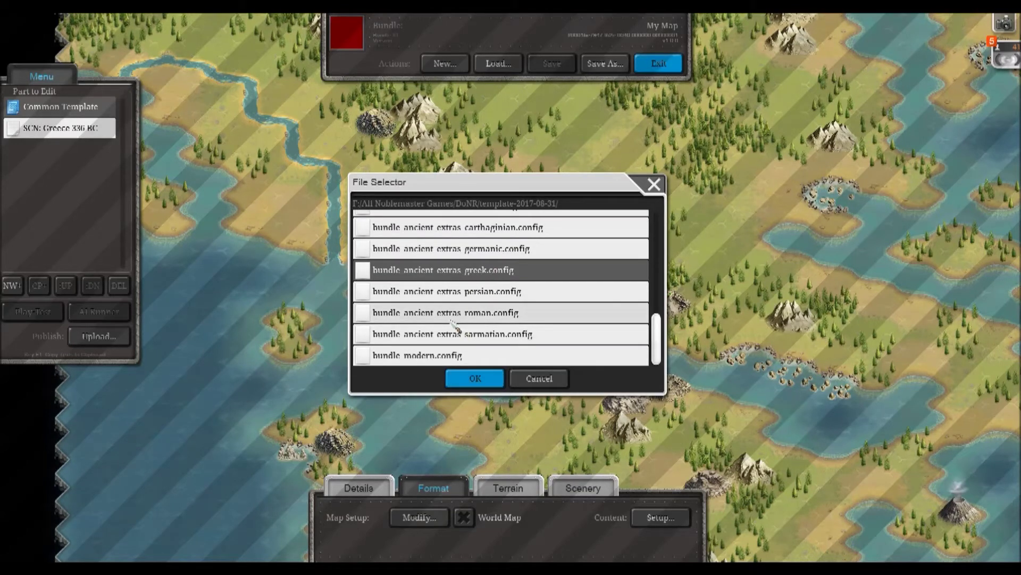
click(461, 383)
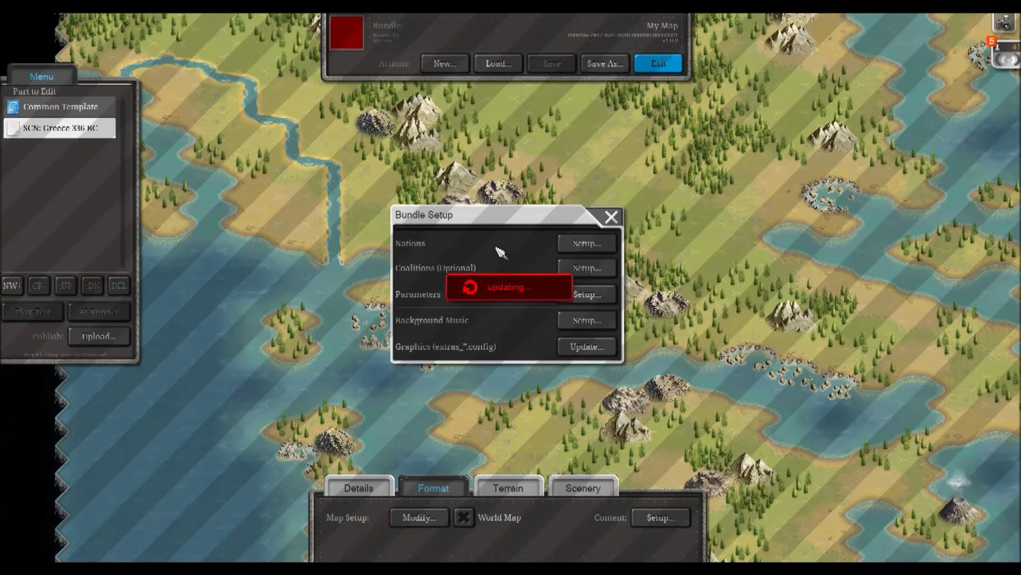
Step: Update the bundle graphics with the ancient Persian extras config as well, and close the bundle setup
click(585, 346)
click(479, 380)
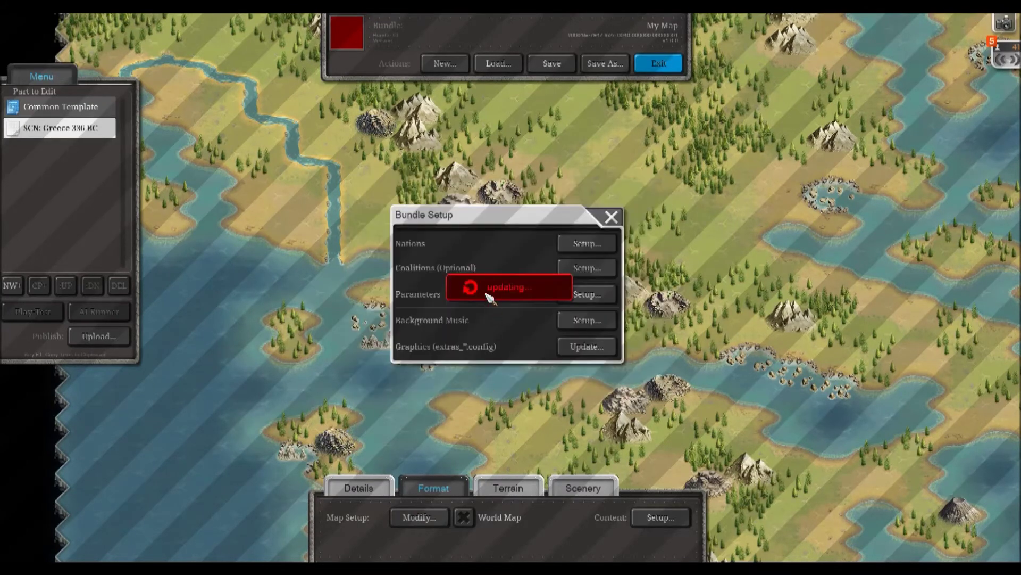
click(587, 346)
scroll(611, 308, up, 1)
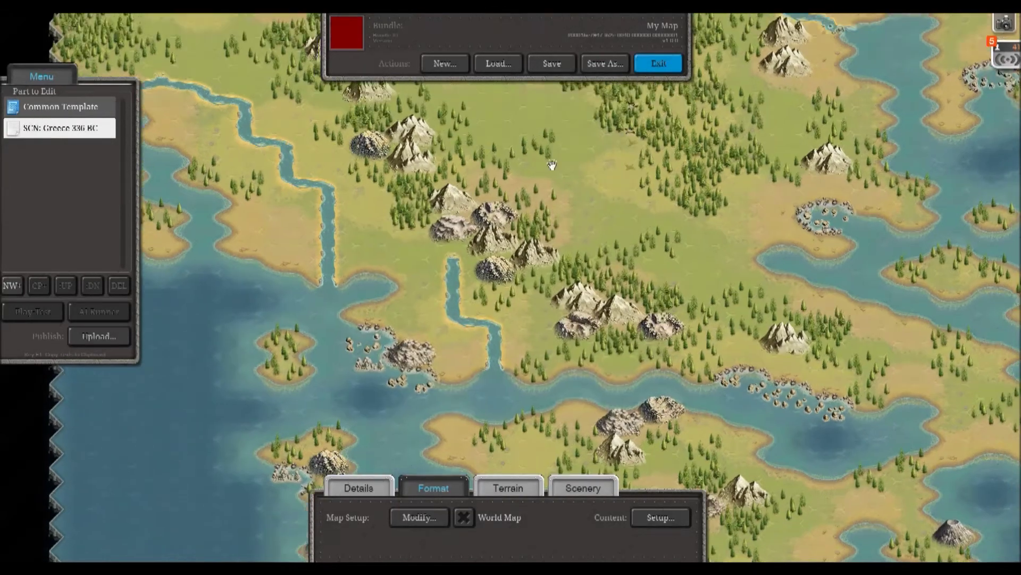
drag(552, 165, 535, 230)
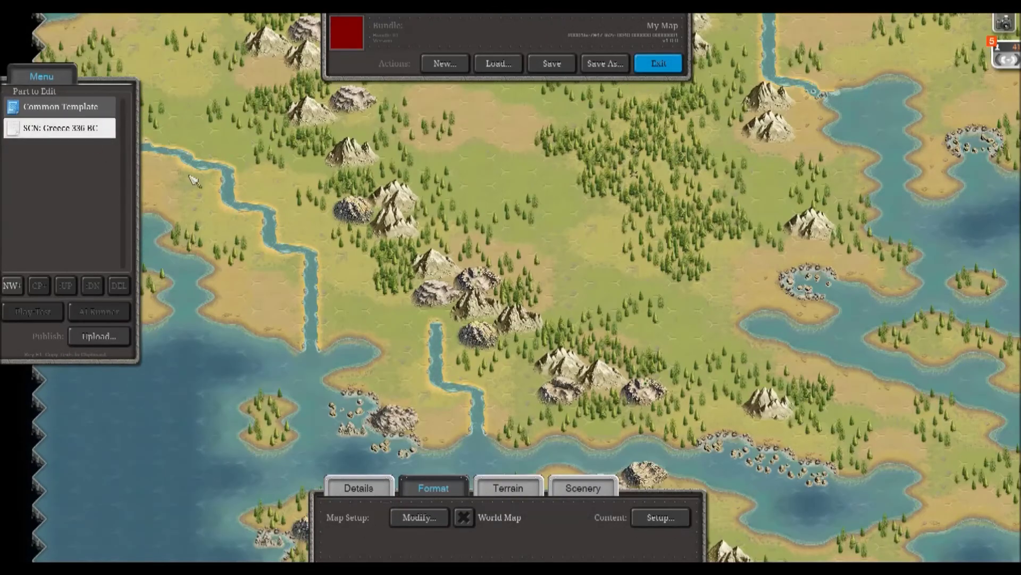
Step: Review the list of objects that can be added to the Greece 336 BC scenario, including the Greek and Persian units
click(71, 132)
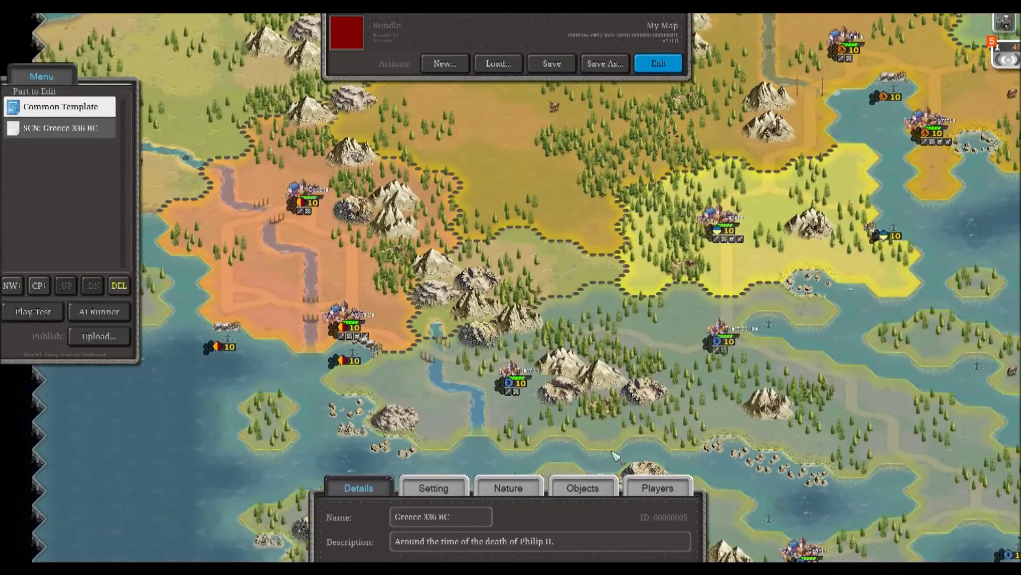
click(603, 487)
click(509, 517)
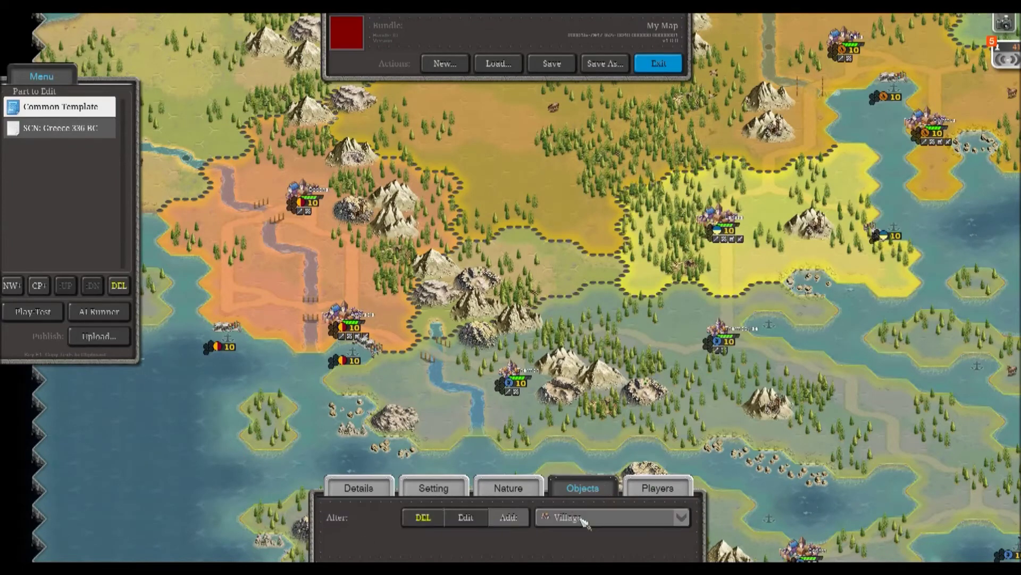
click(583, 519)
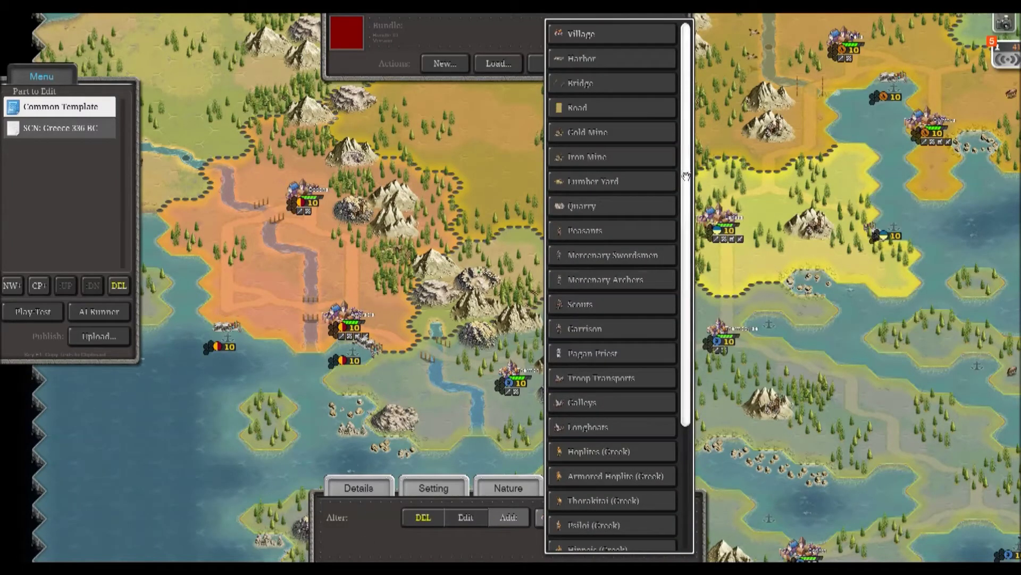
scroll(681, 258, down, 2)
scroll(680, 258, down, 6)
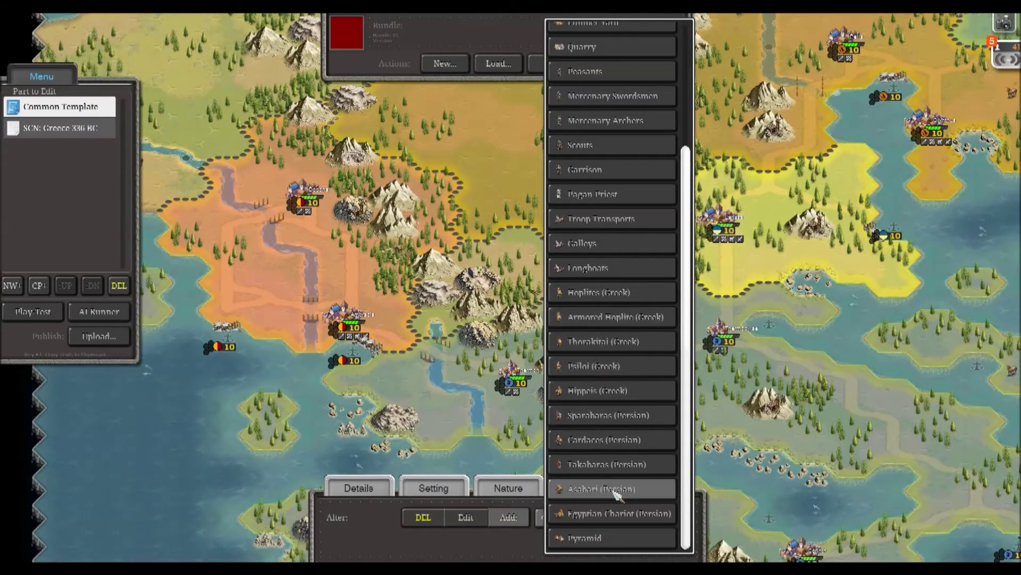
click(596, 391)
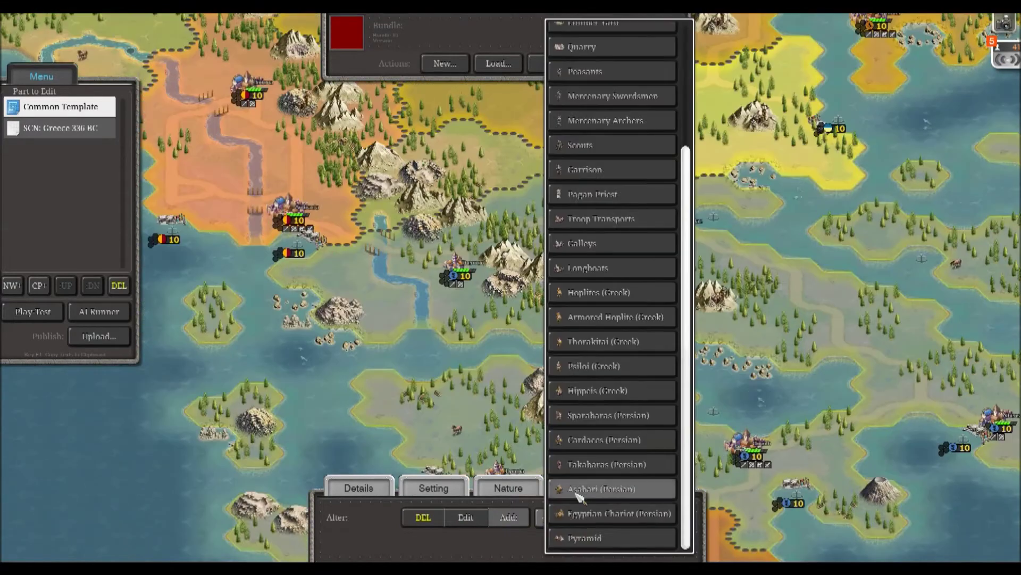
scroll(628, 281, up, 5)
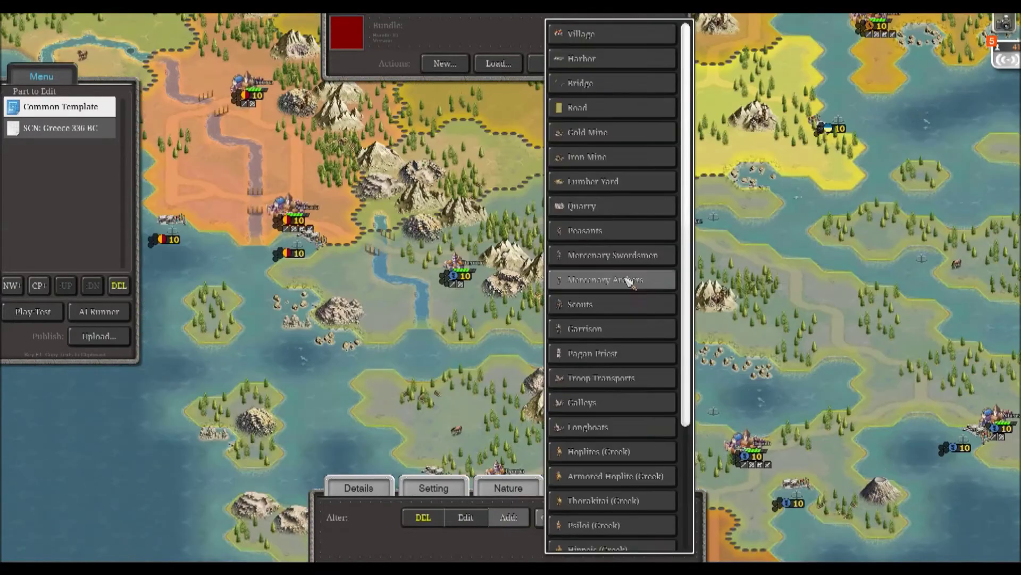
scroll(667, 331, down, 5)
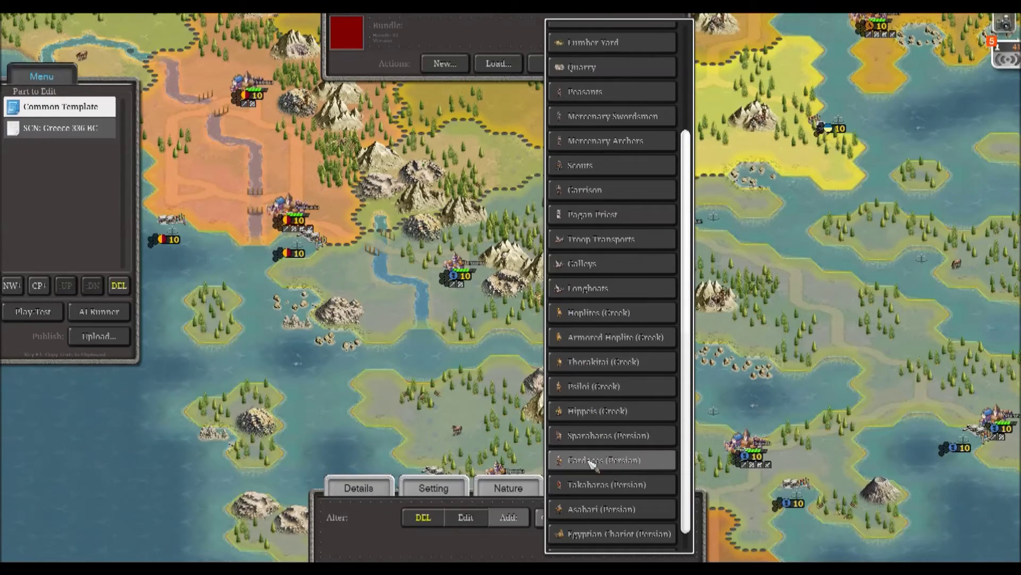
Step: Place one Hippeis (Greek) unit beside the blue nation's eastern coastal city and another on Sparta's southwestern peninsula
click(600, 417)
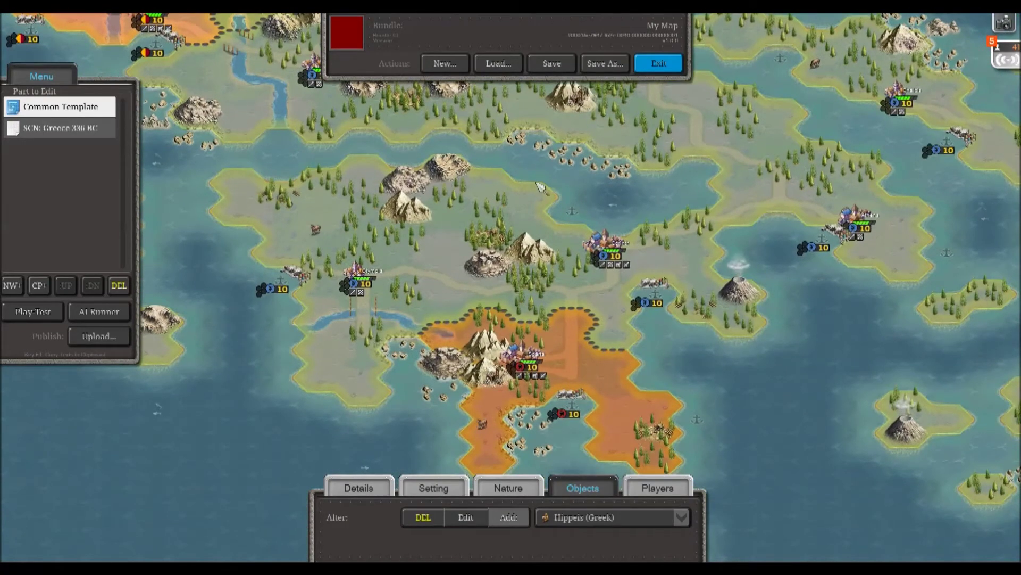
drag(681, 245, 612, 243)
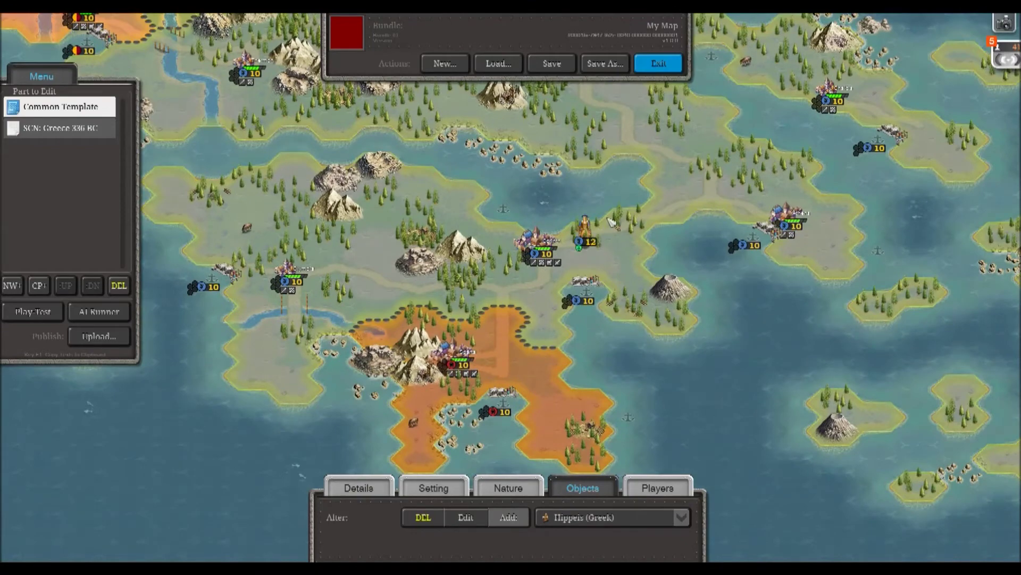
drag(584, 182, 621, 89)
click(478, 299)
Step: Edit Sparta's Hippeis unit to face 120° with the Commando Unit and Offense options enabled
click(486, 519)
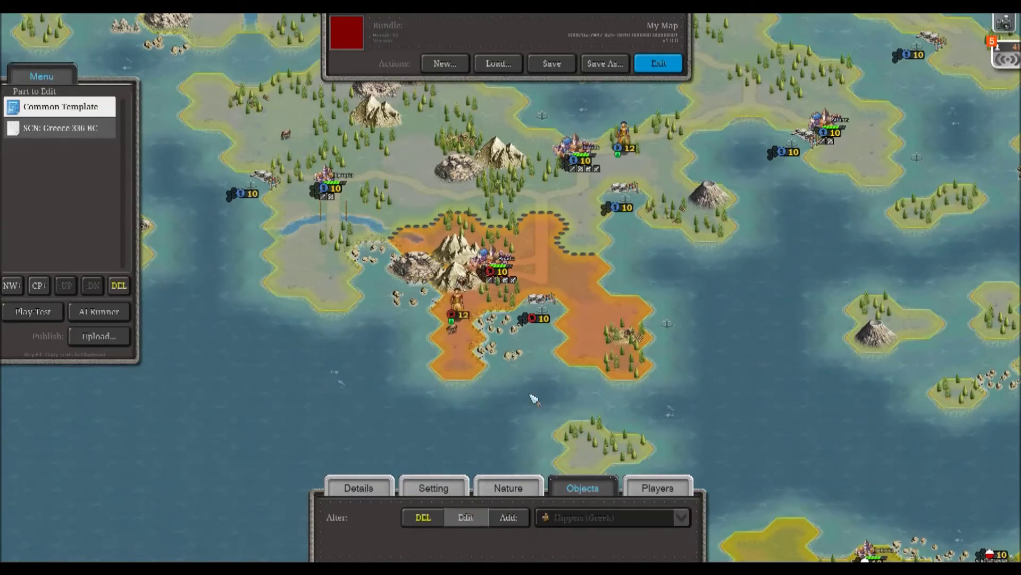
drag(614, 165, 590, 156)
click(436, 306)
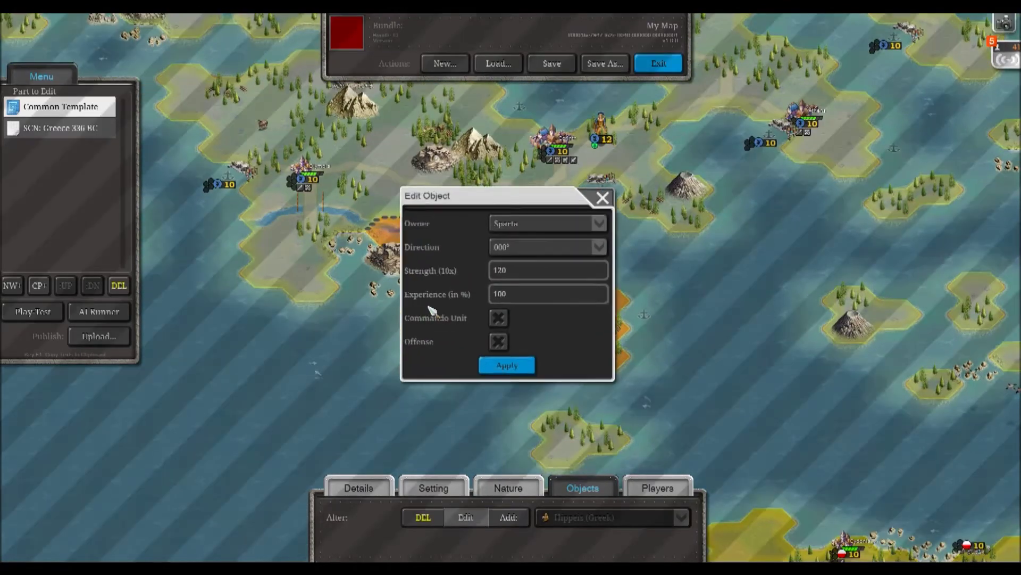
click(529, 246)
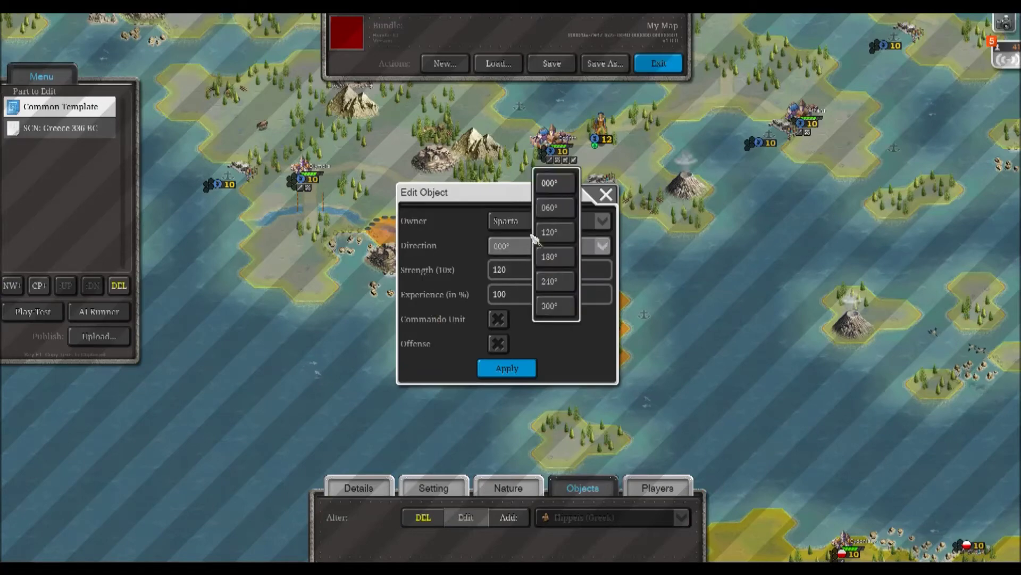
click(552, 233)
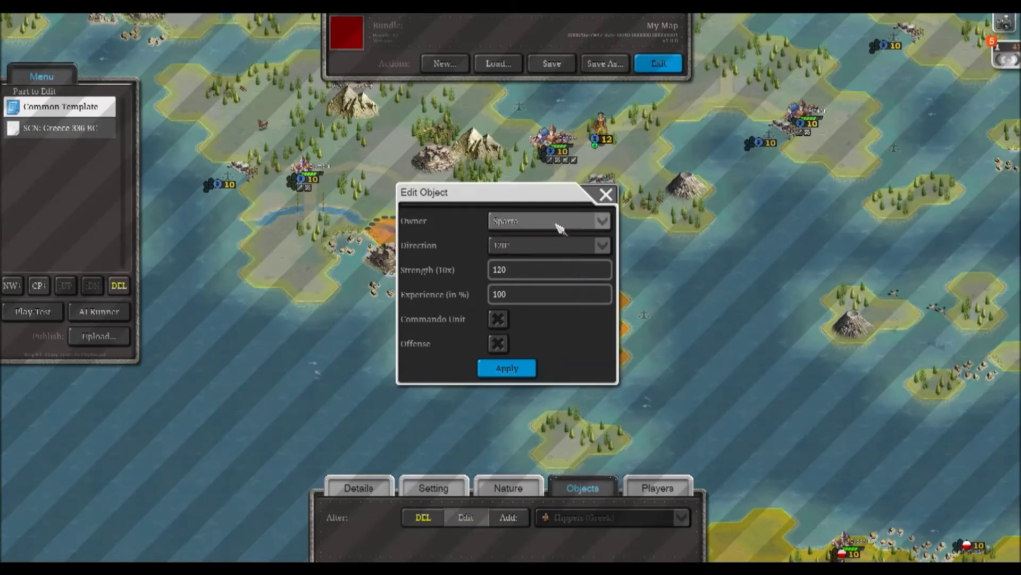
click(499, 319)
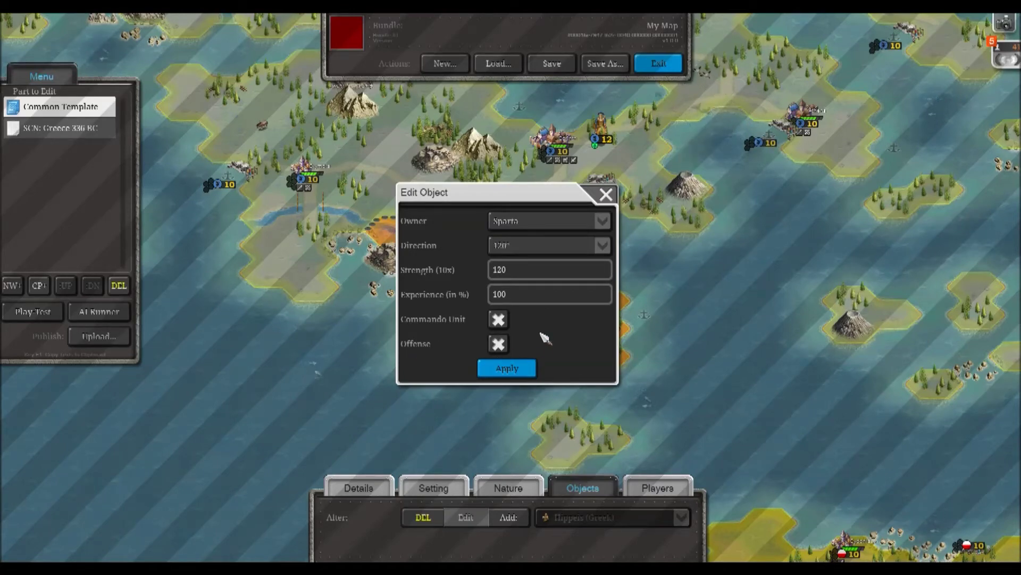
click(519, 367)
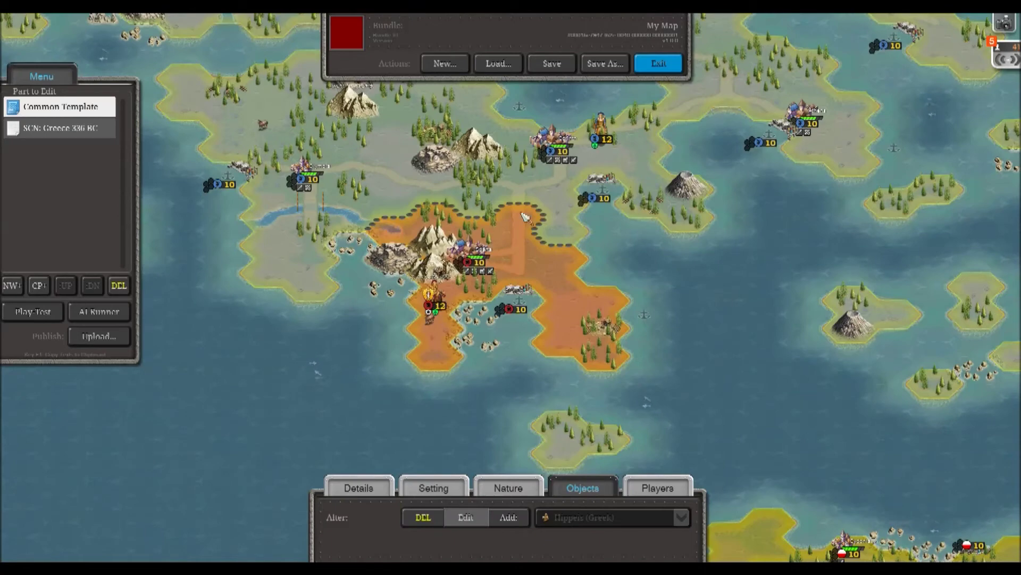
Step: Edit the League of Corinth's Hippeis unit beside its coastal city to face 180° with Commando Unit and Offense enabled
drag(520, 215, 485, 254)
click(562, 183)
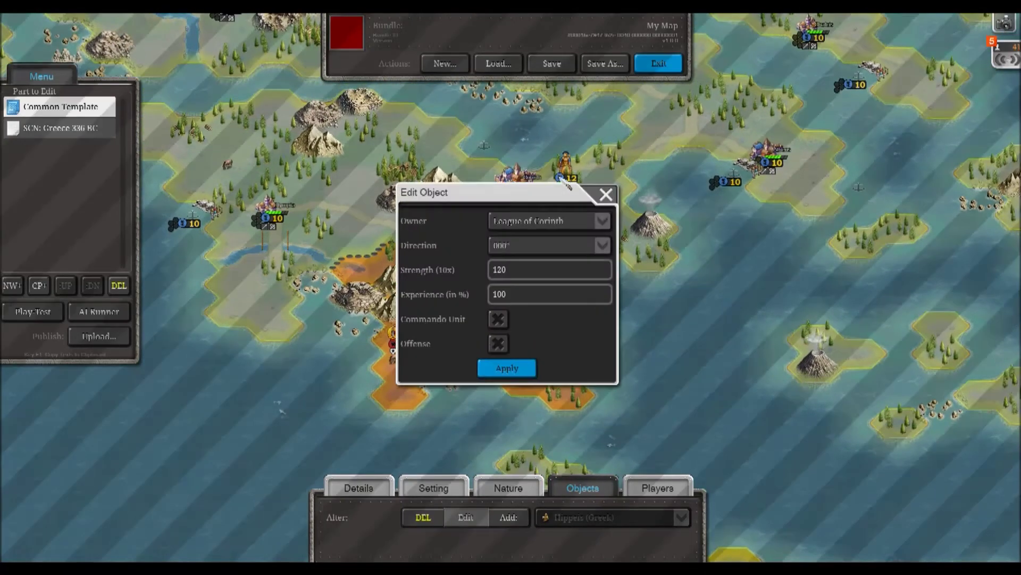
click(499, 343)
click(498, 319)
click(585, 245)
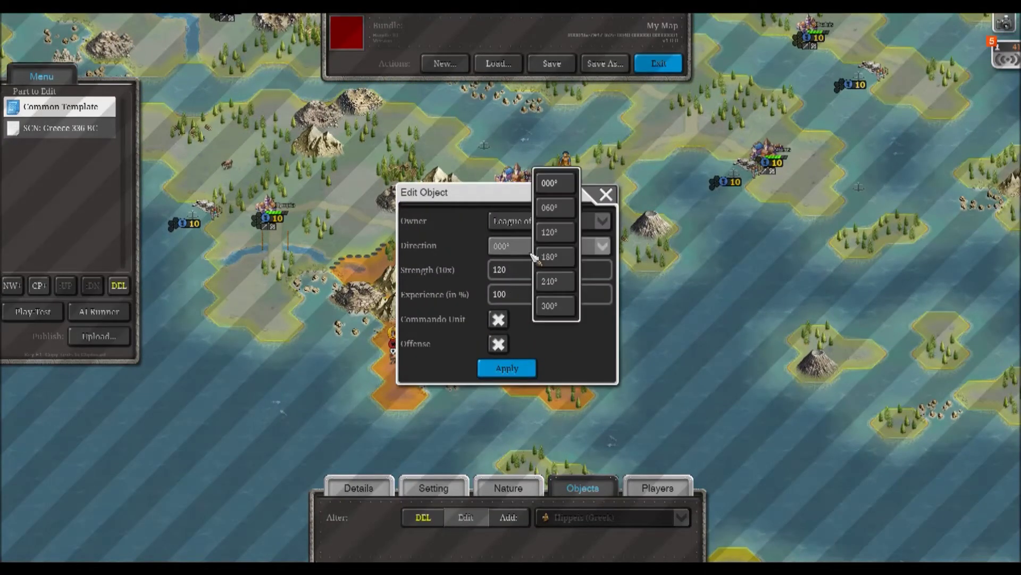
click(559, 256)
click(495, 370)
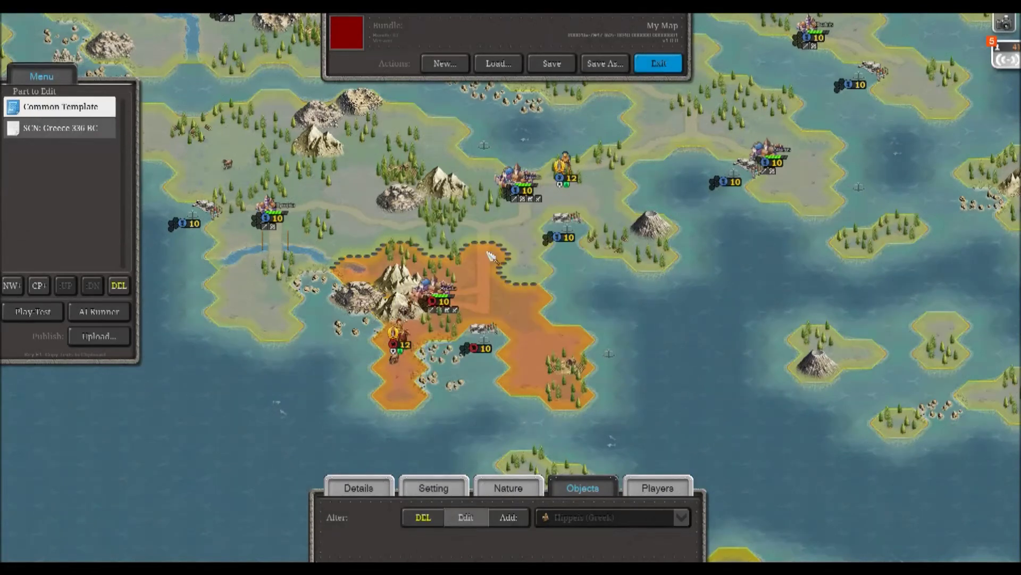
Step: Place a Psiloi (Greek) unit east of Sparta's city and an Armored Hoplite (Greek) unit directly north of it
drag(494, 375, 568, 352)
click(564, 517)
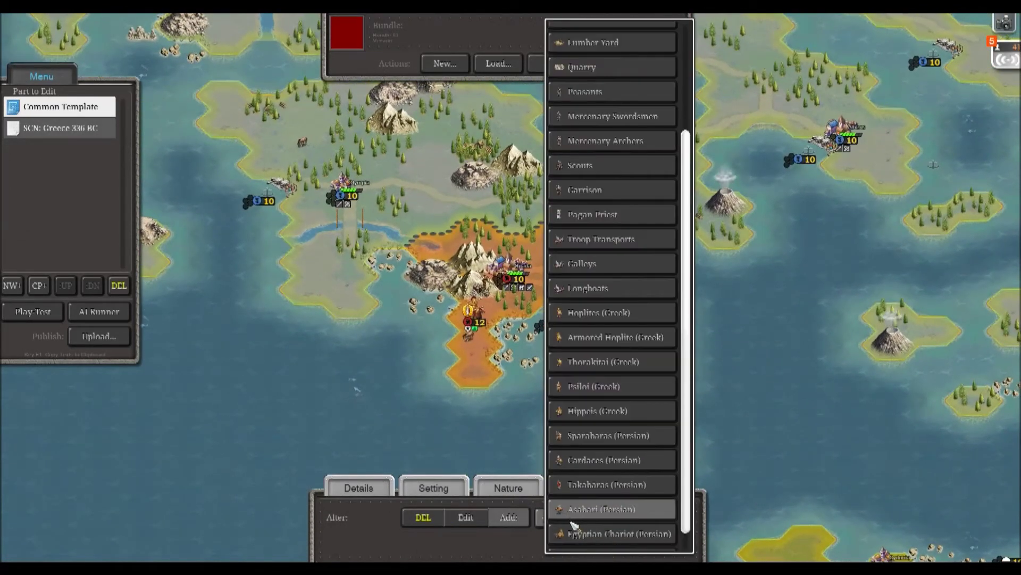
click(604, 384)
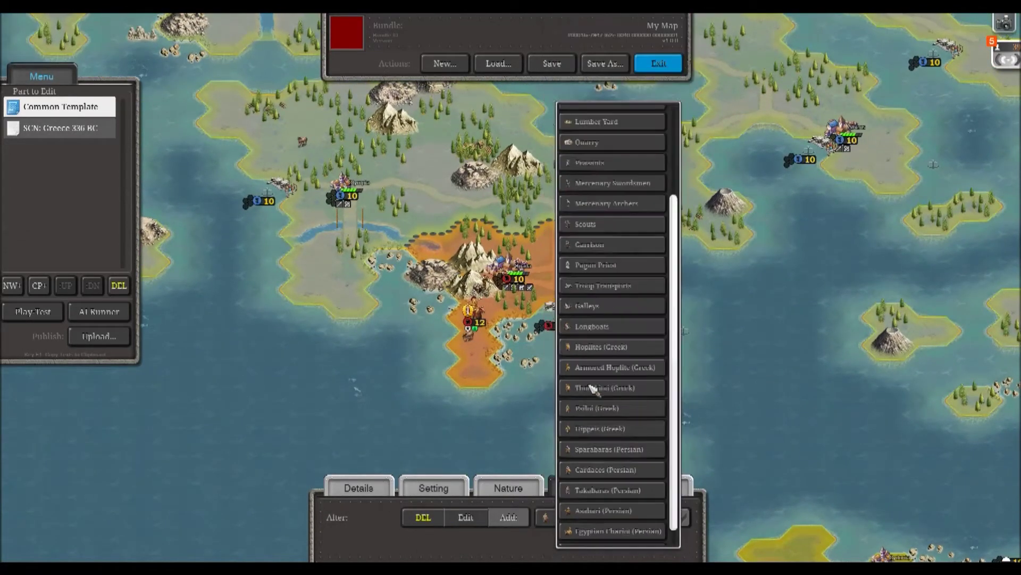
click(565, 279)
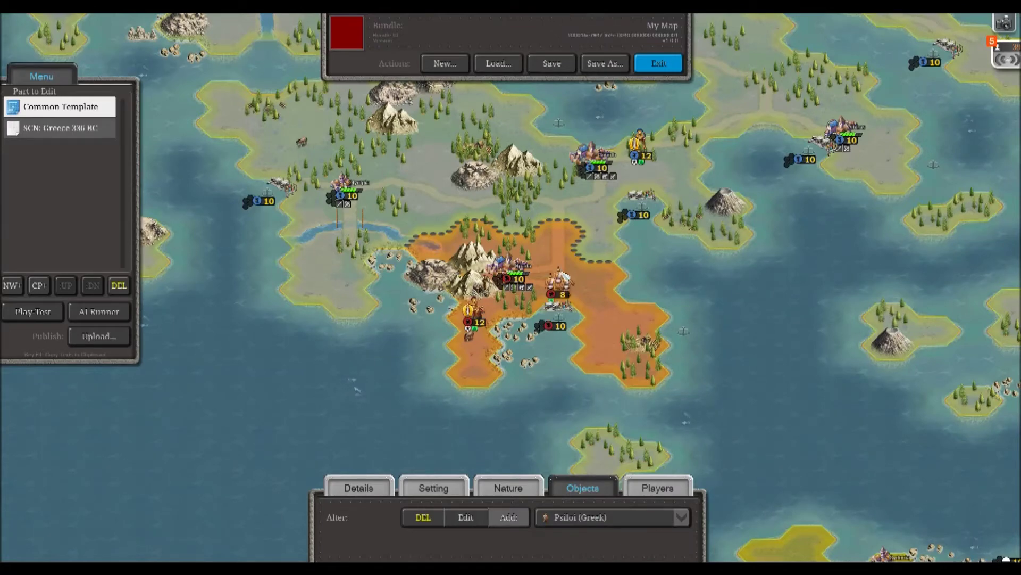
click(596, 517)
scroll(588, 432, down, 3)
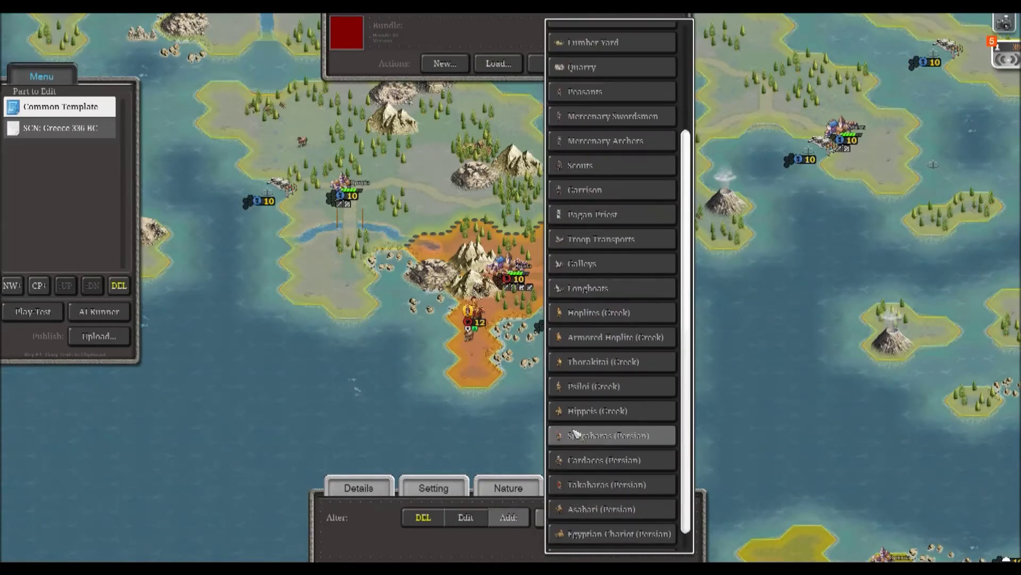
click(598, 338)
click(525, 254)
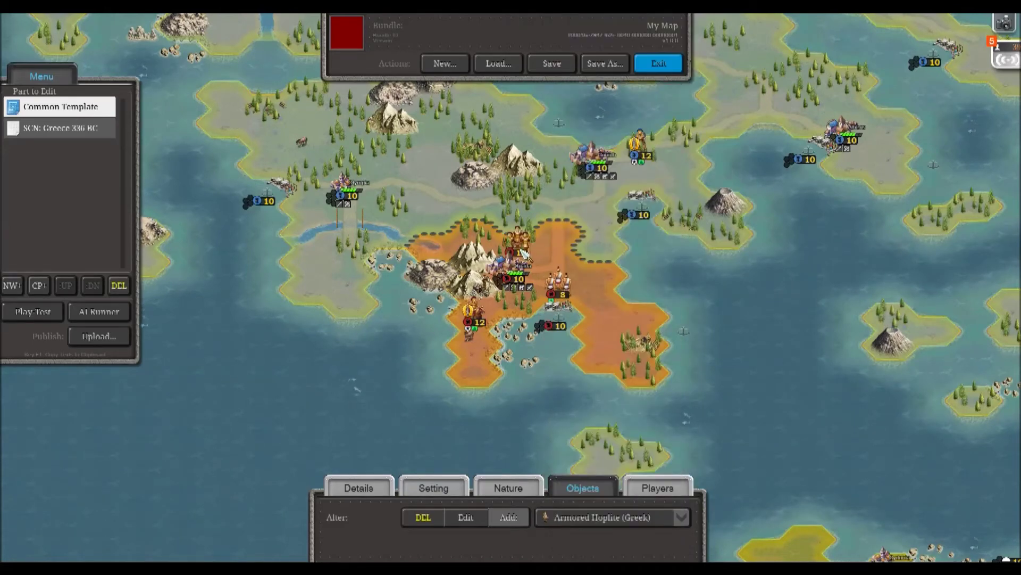
Step: Set the direction of Sparta's Armored Hoplite unit to 060°
drag(567, 202, 488, 285)
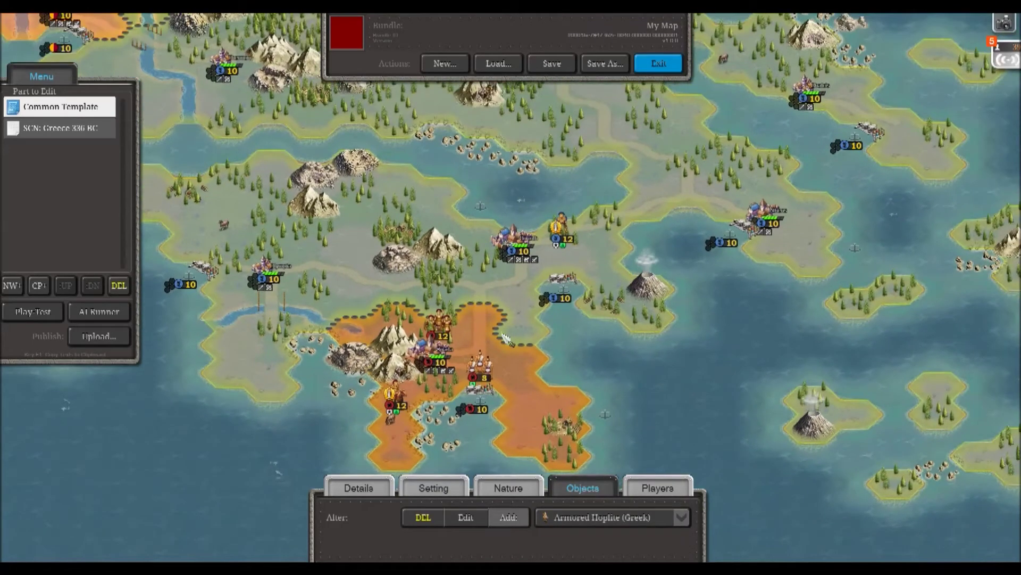
click(465, 517)
click(441, 326)
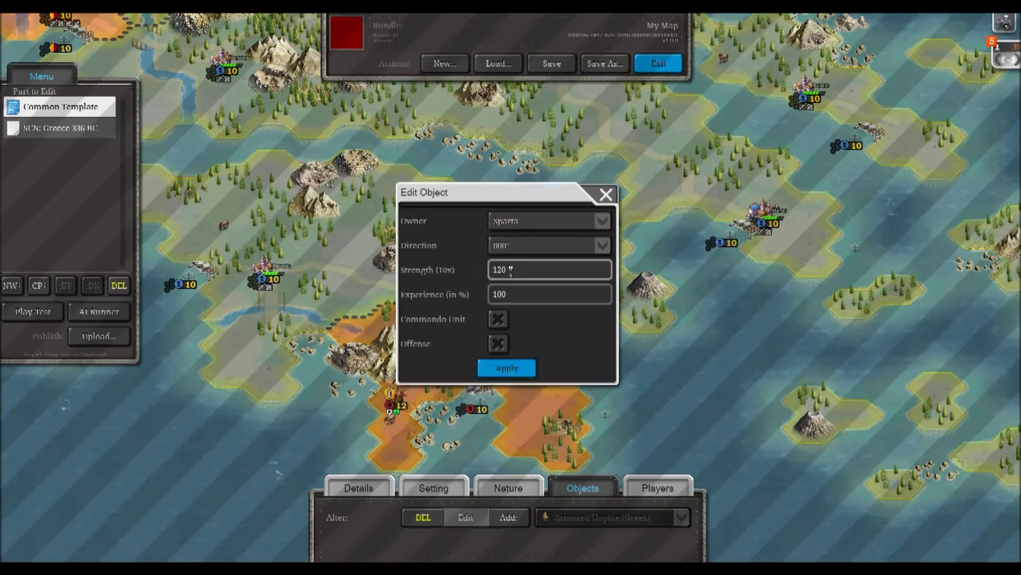
click(548, 245)
click(549, 208)
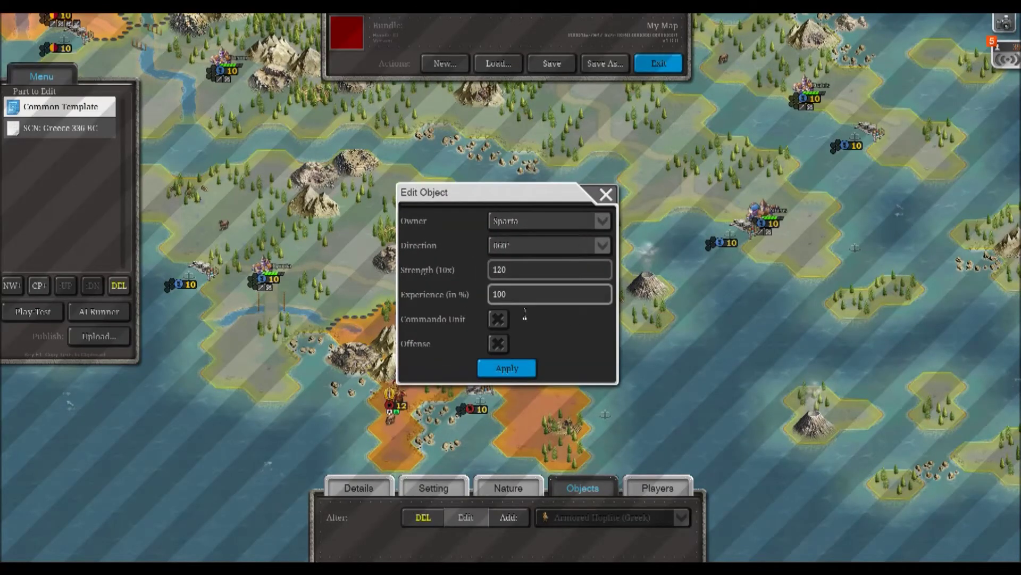
click(510, 367)
Step: Set the direction of Sparta's Psiloi unit to 060°
click(484, 380)
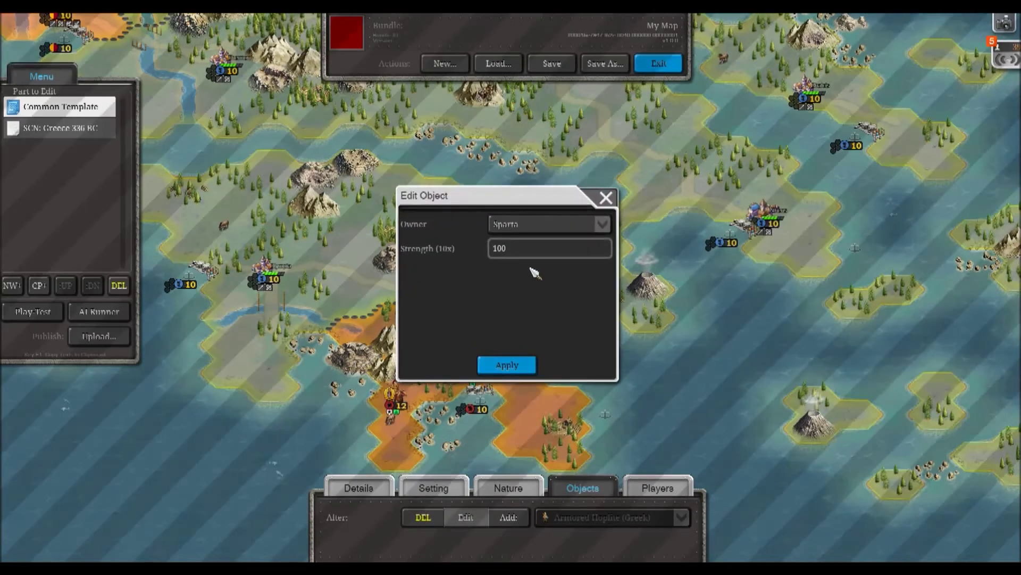
click(607, 196)
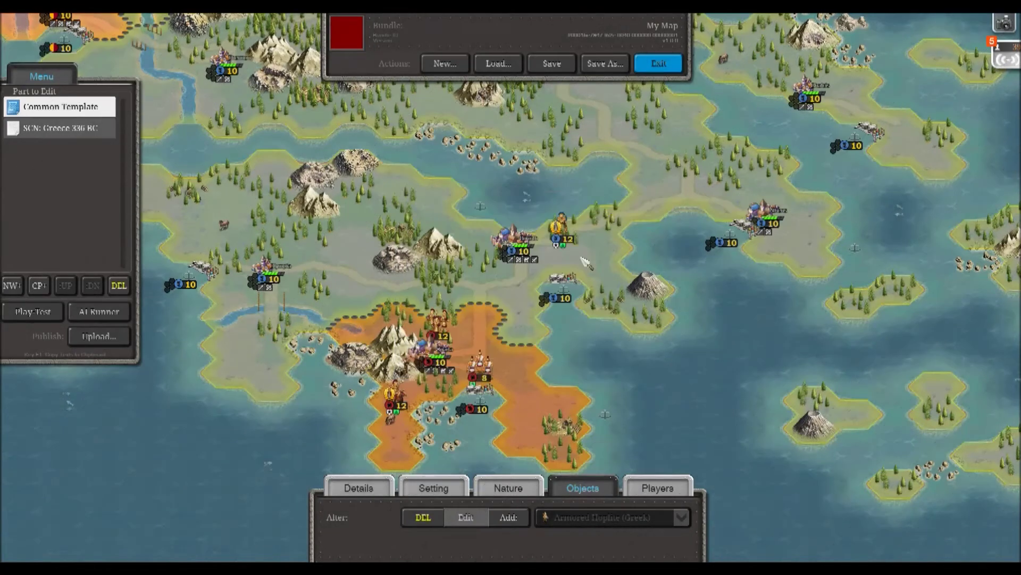
click(491, 371)
click(535, 247)
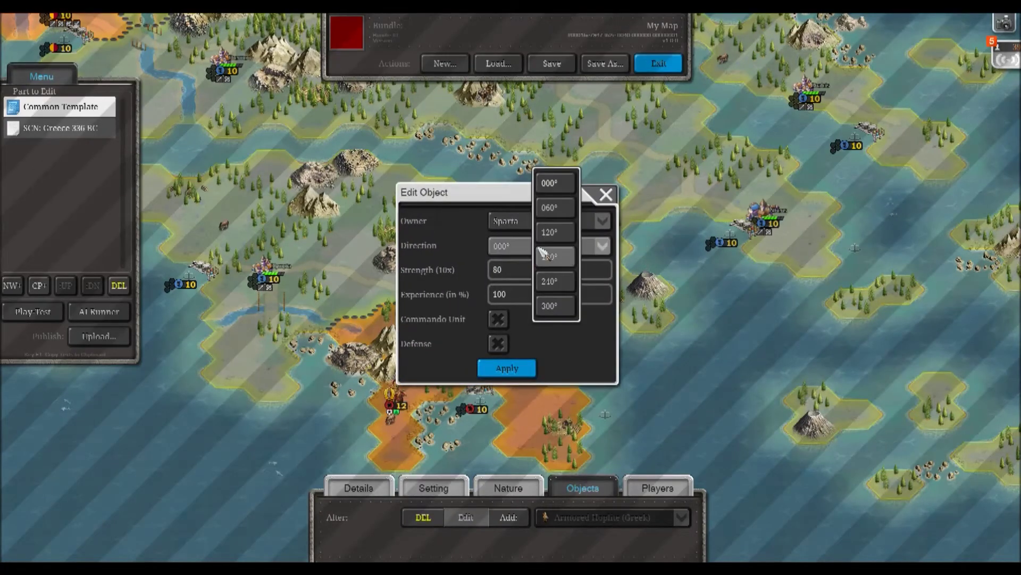
click(552, 207)
click(507, 368)
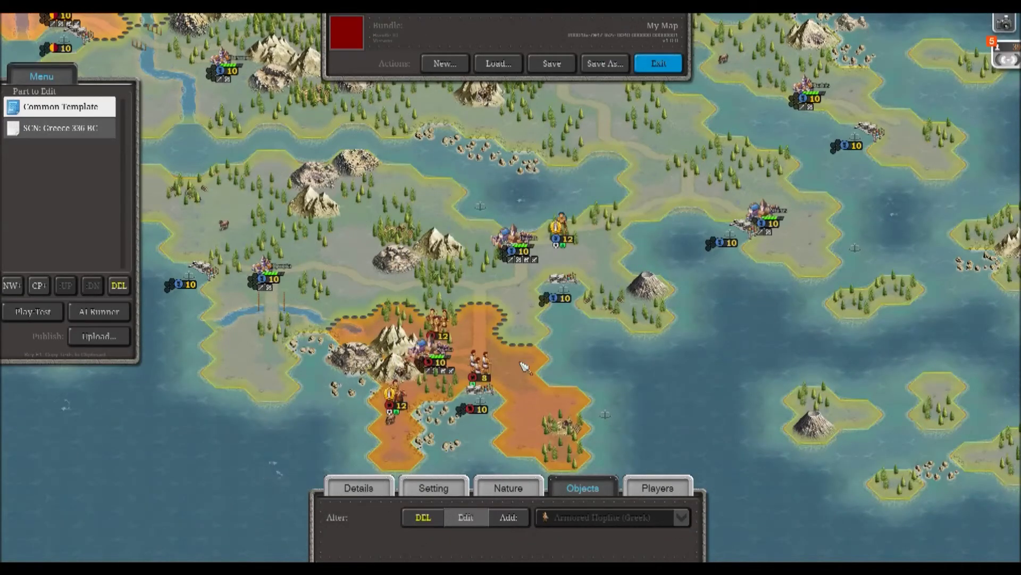
Step: Delete the Hippeis unit beside the city north of Sparta and place a Hippeis (Greek) unit east of the blue nation's easternmost peninsula city
drag(521, 364, 516, 333)
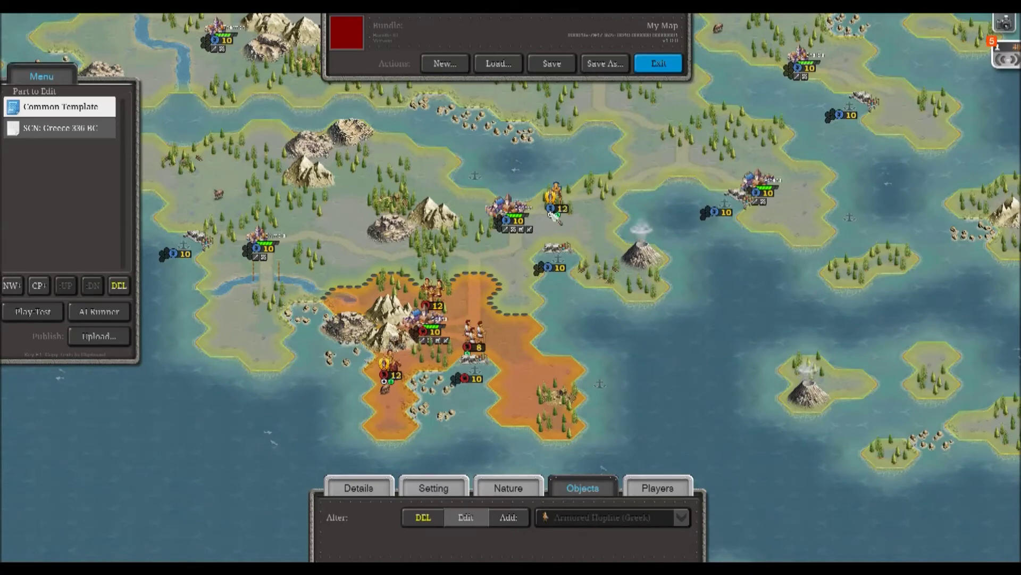
drag(524, 170, 498, 239)
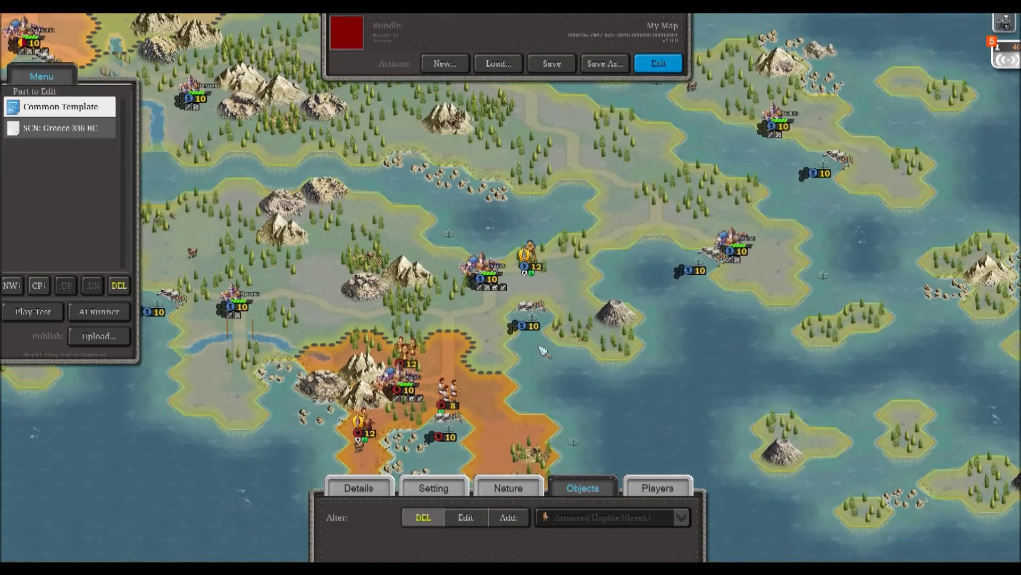
click(564, 517)
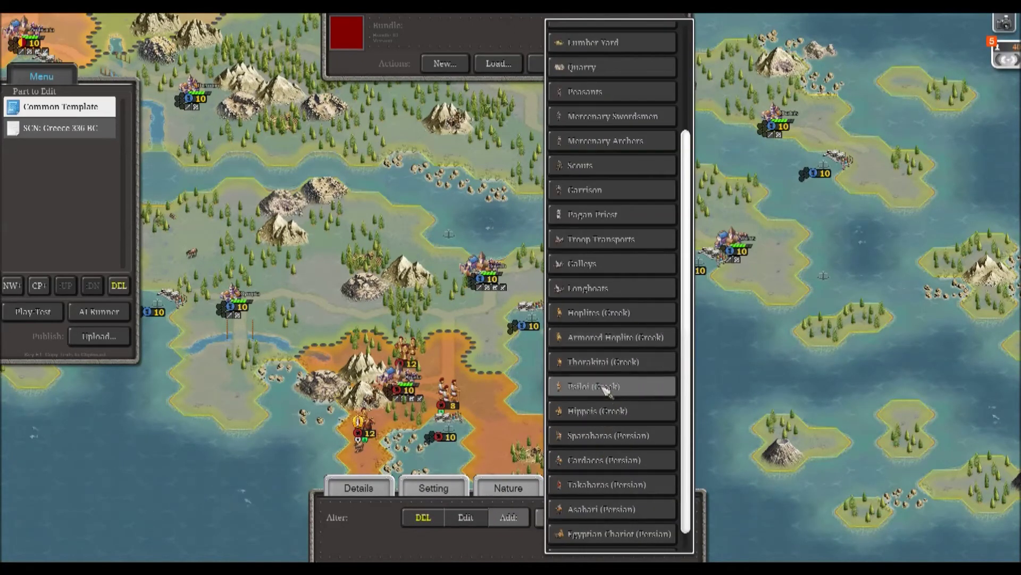
click(617, 410)
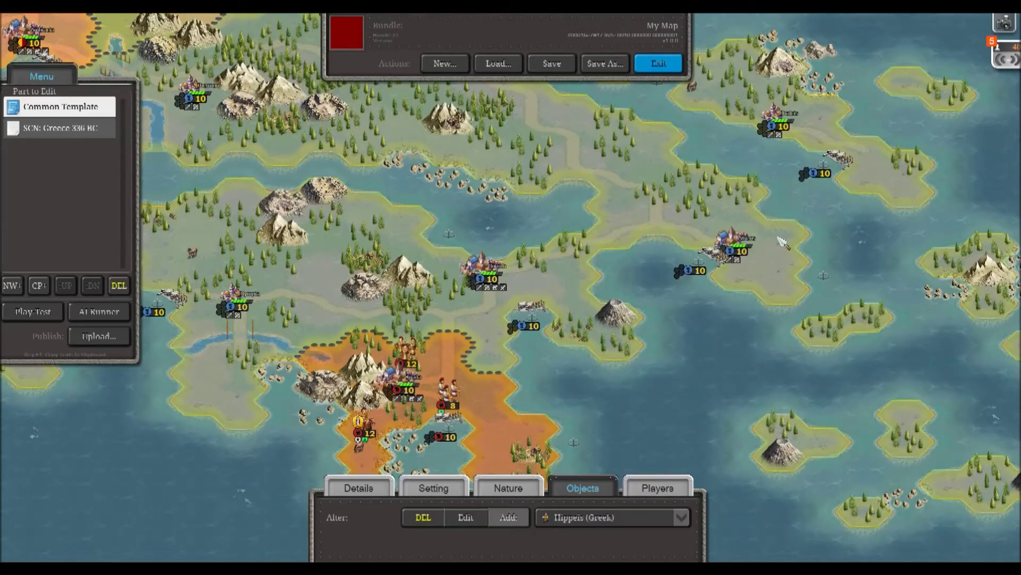
click(782, 239)
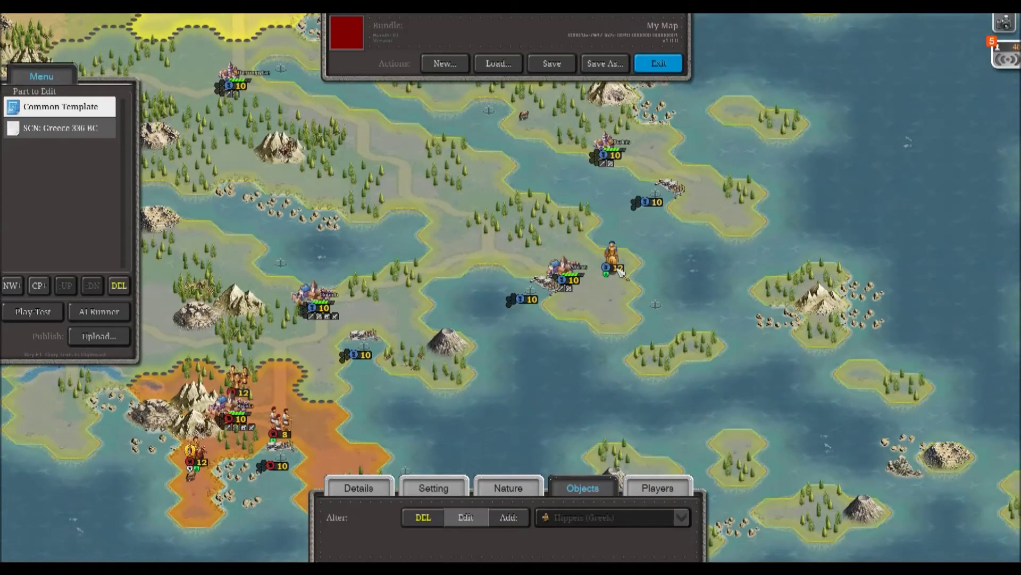
Step: Edit the new eastern Hippeis unit to face 300° with Commando Unit and Offense enabled
click(618, 271)
click(528, 250)
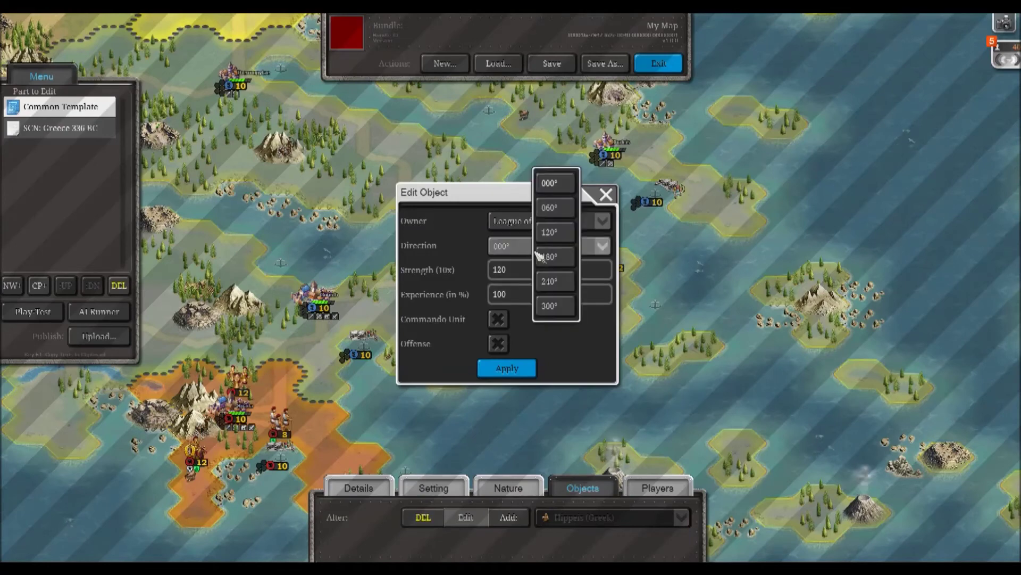
click(554, 306)
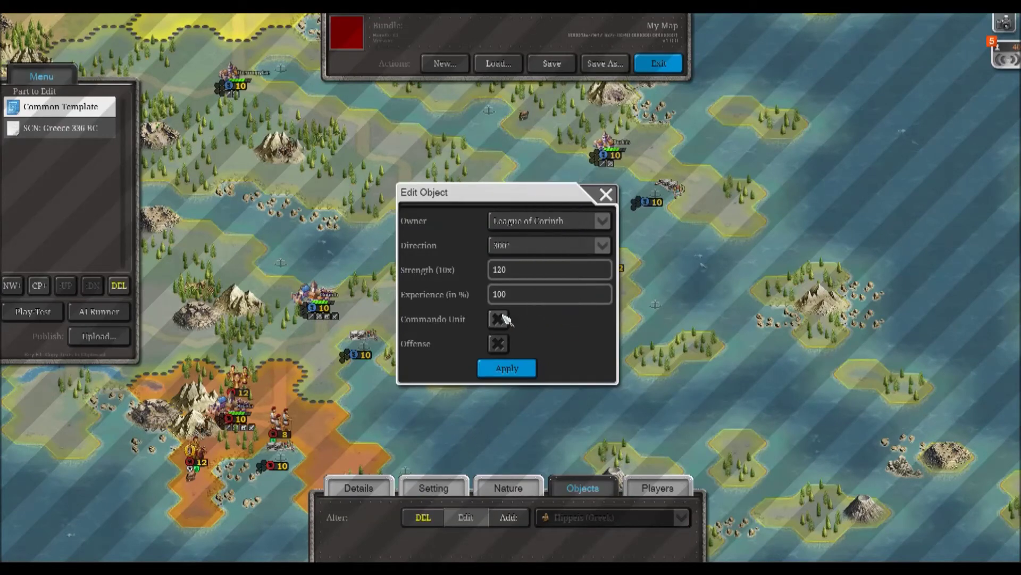
click(507, 369)
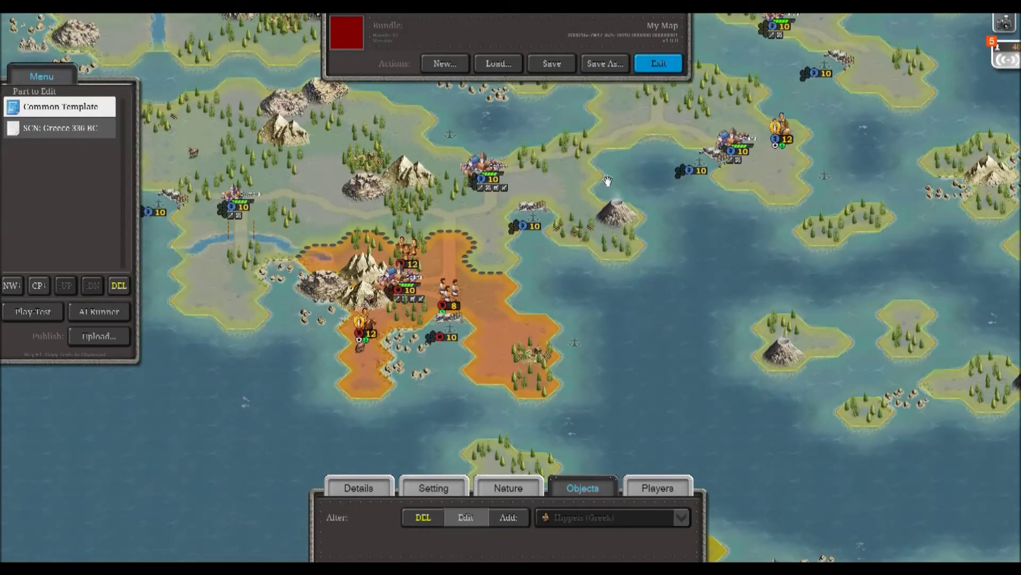
Step: Place a Psiloi (Greek) unit beside the League of Corinth's western city and a Thorakitai (Greek) unit on the road northwest of its eastern city
drag(607, 181, 694, 284)
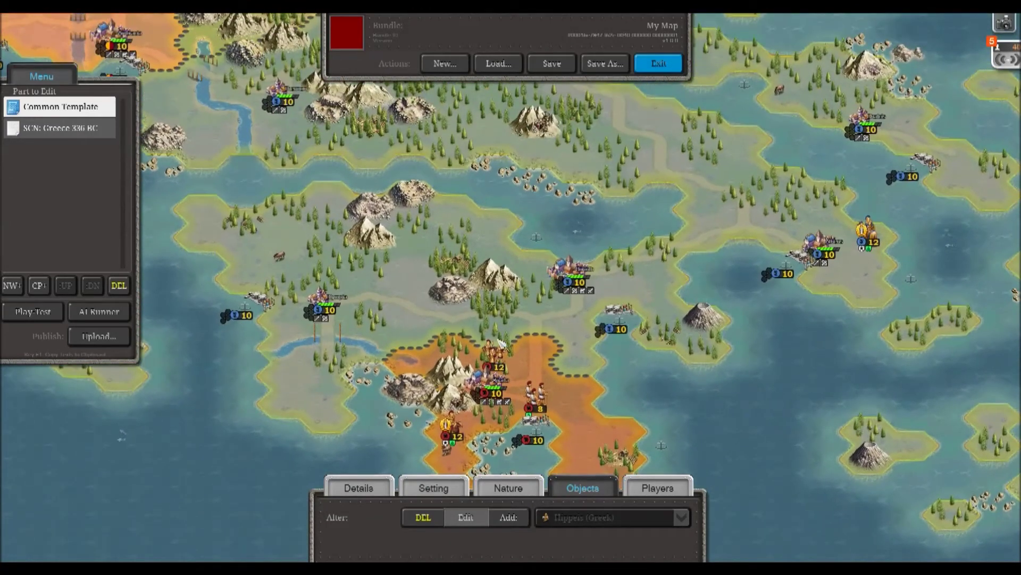
click(565, 517)
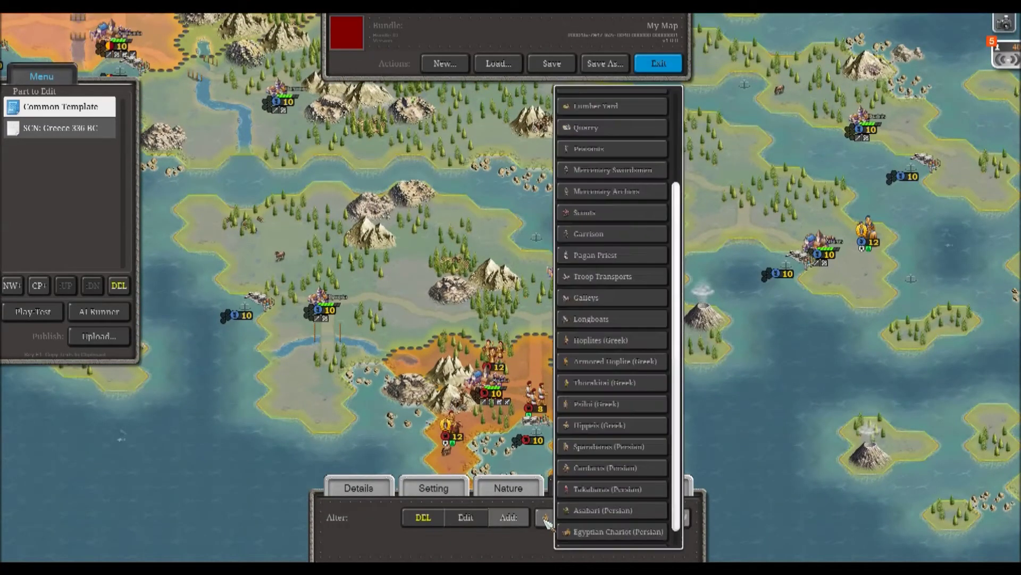
click(594, 386)
drag(673, 264, 789, 290)
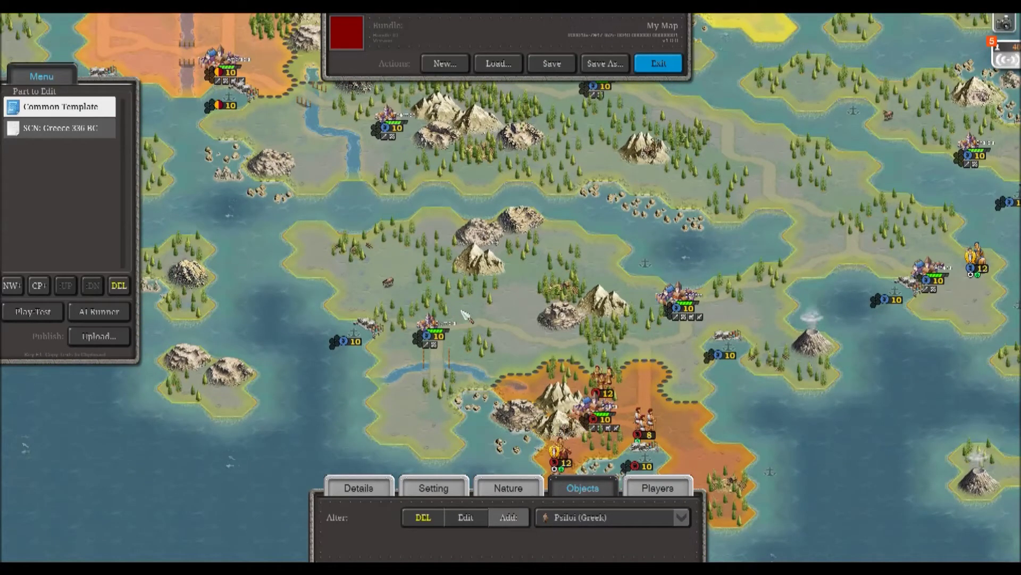
drag(608, 283, 445, 331)
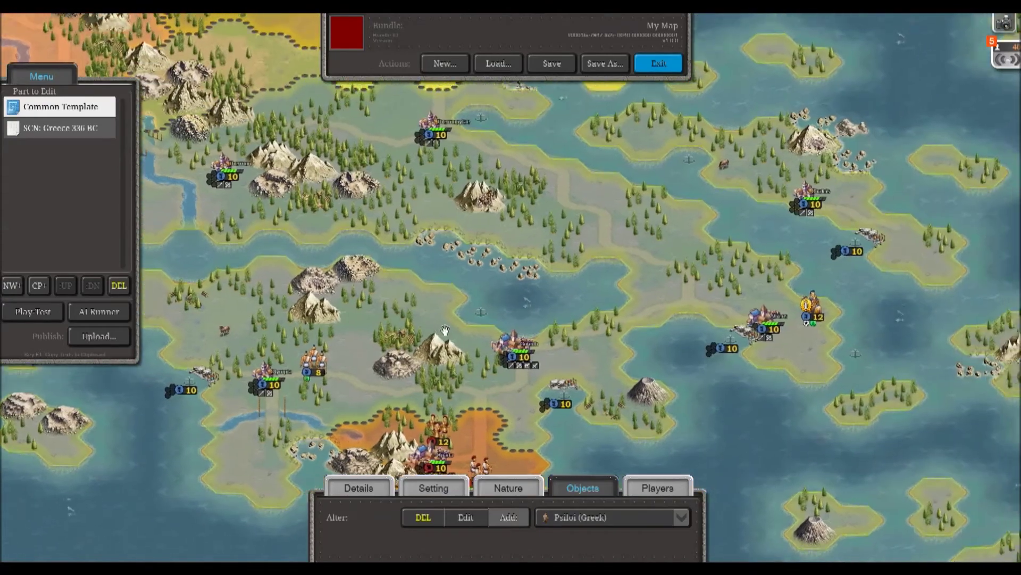
click(606, 521)
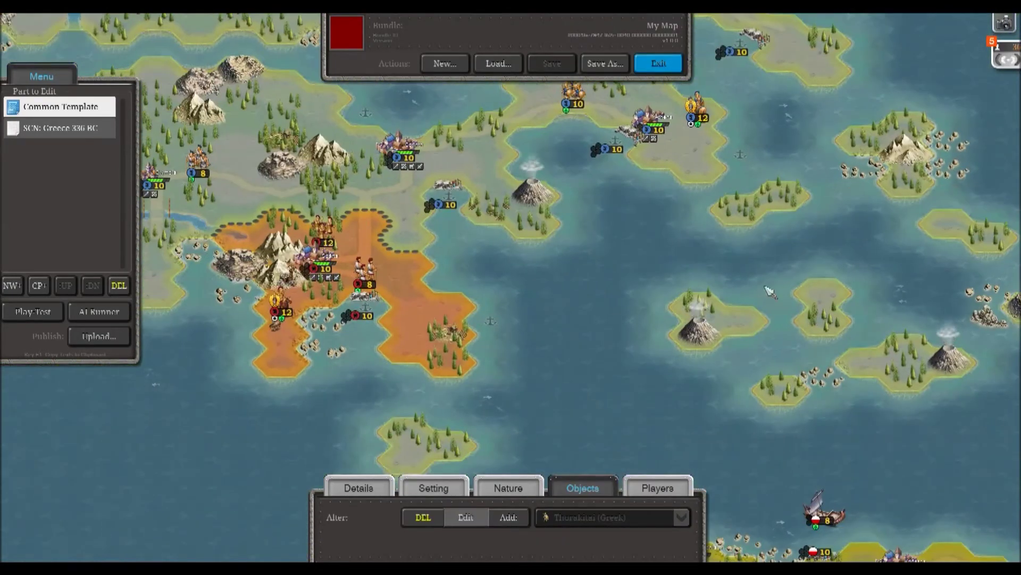
Step: Review Macedonia's diplomatic relations with the other nations
click(659, 487)
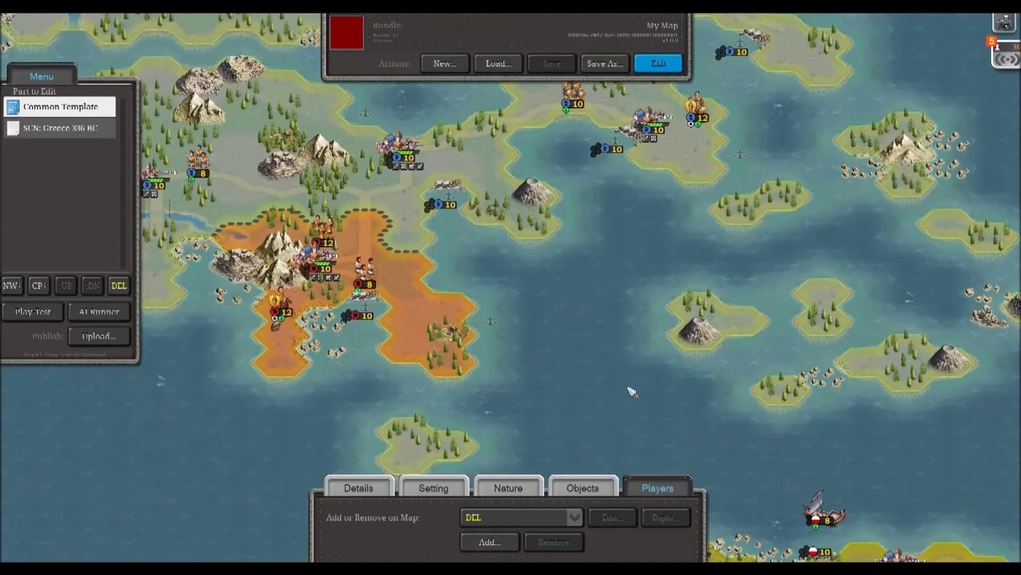
click(556, 516)
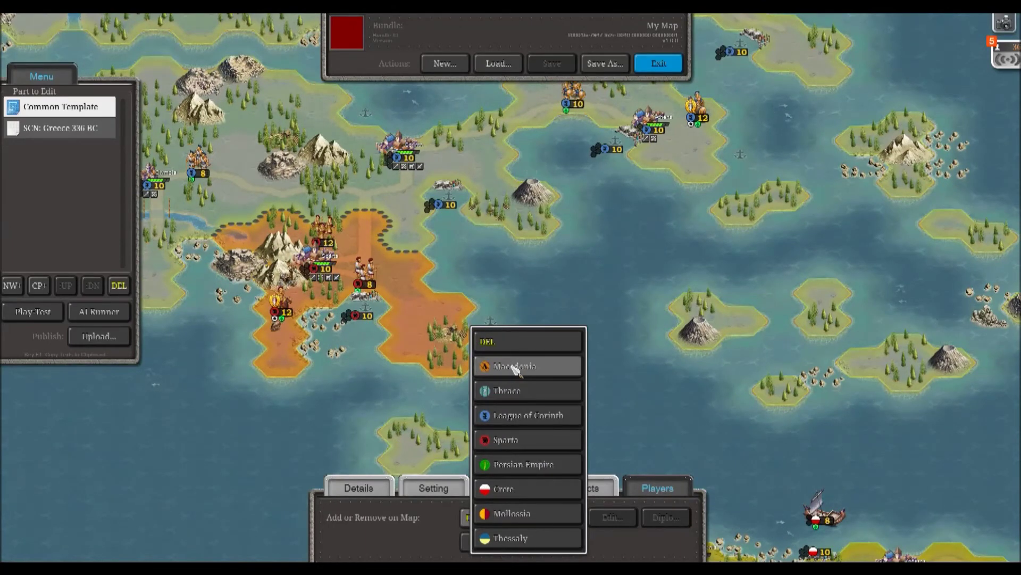
click(514, 366)
click(665, 517)
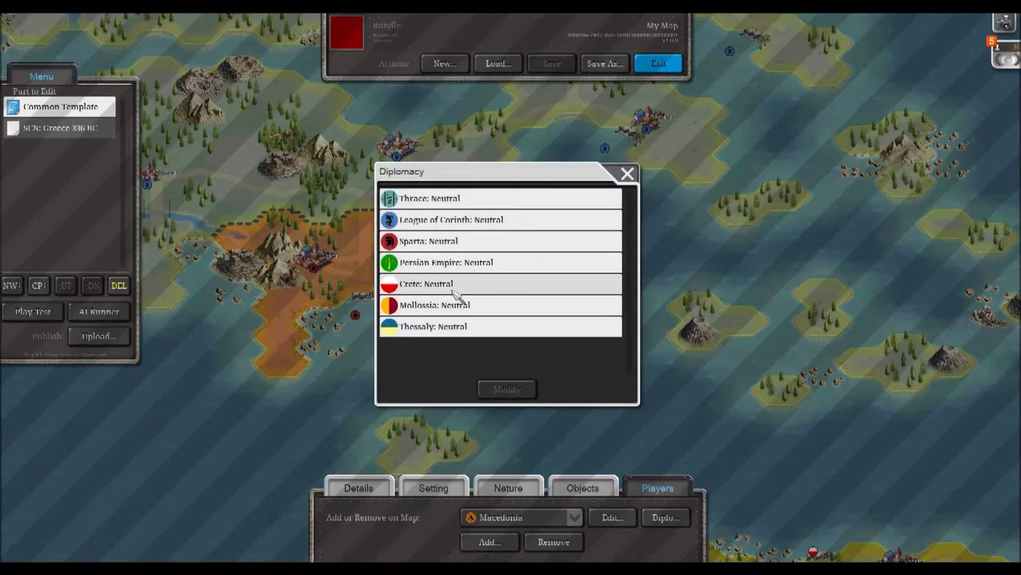
click(628, 174)
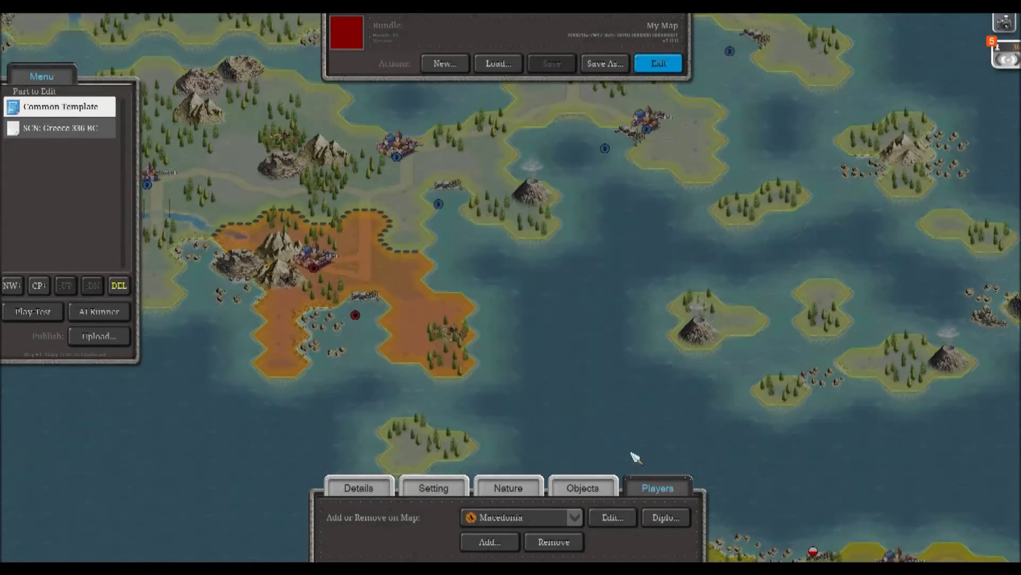
Step: Enable technologies in the nations' player settings, starting with Macedonia, including Wood Working, Stone Working, Metal Working, Bartendry, Excavation and Engineering
click(628, 520)
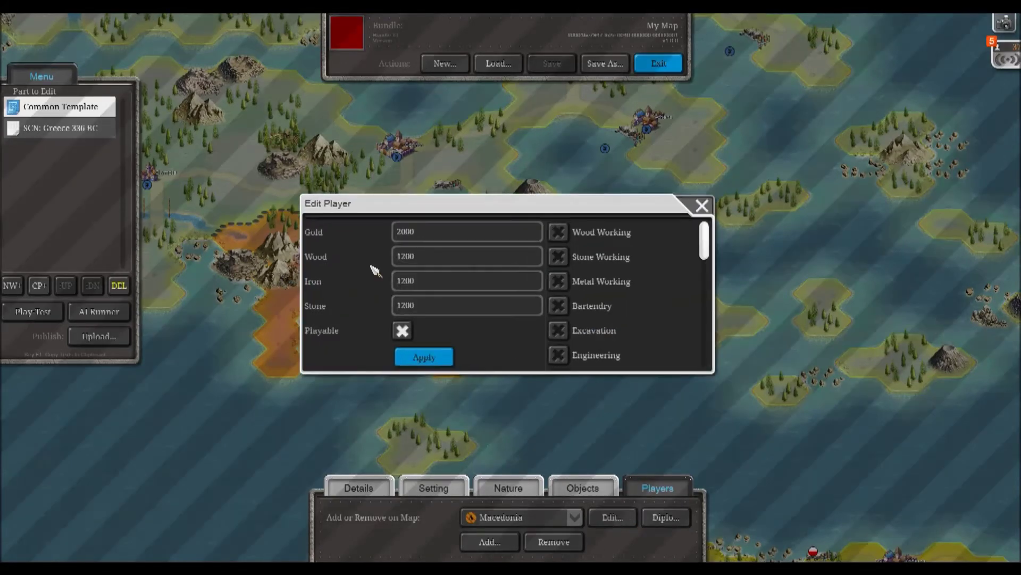
click(417, 254)
click(403, 281)
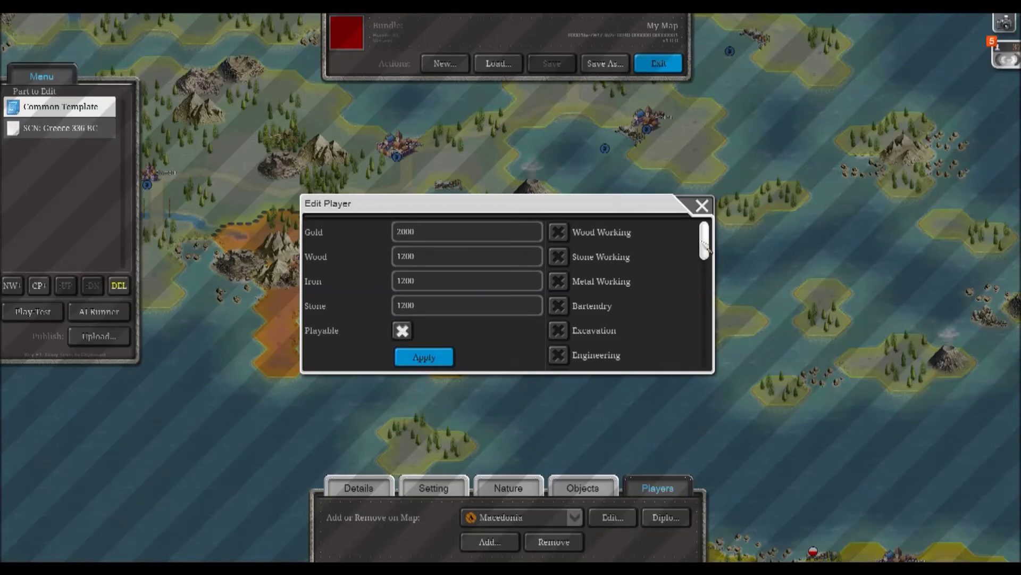
drag(705, 236, 702, 350)
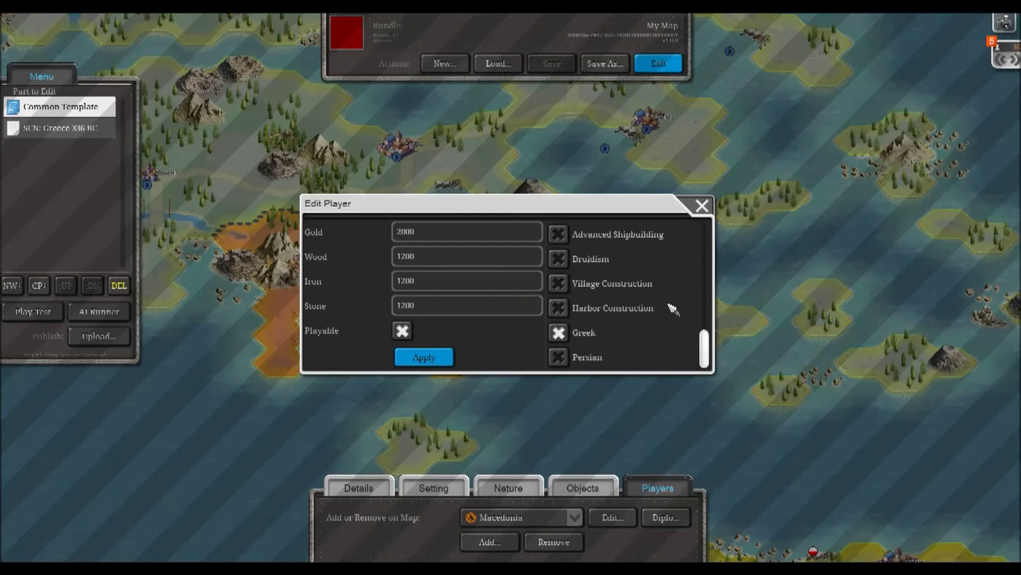
drag(701, 340, 704, 298)
click(559, 270)
click(561, 297)
click(559, 225)
click(561, 273)
scroll(562, 274, down, 1)
click(560, 303)
scroll(560, 298, down, 1)
click(559, 286)
scroll(564, 285, down, 1)
scroll(660, 277, up, 4)
scroll(664, 276, down, 2)
scroll(667, 261, up, 2)
scroll(667, 258, down, 1)
click(559, 279)
click(559, 303)
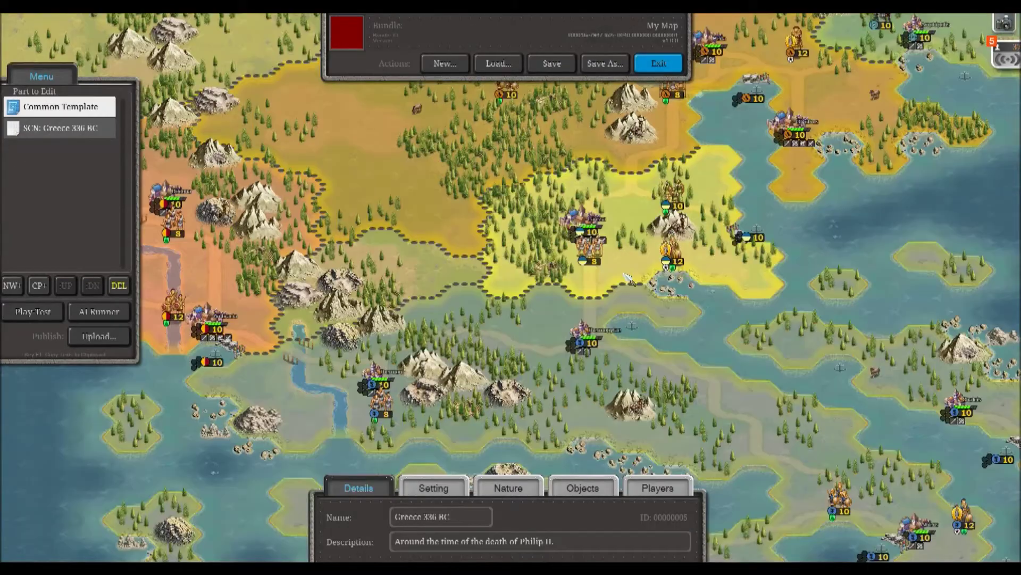
Step: Check Thessaly's starting resources and enabled technologies in its player settings
drag(423, 256, 562, 189)
drag(646, 256, 431, 110)
drag(679, 266, 521, 305)
click(646, 481)
click(612, 517)
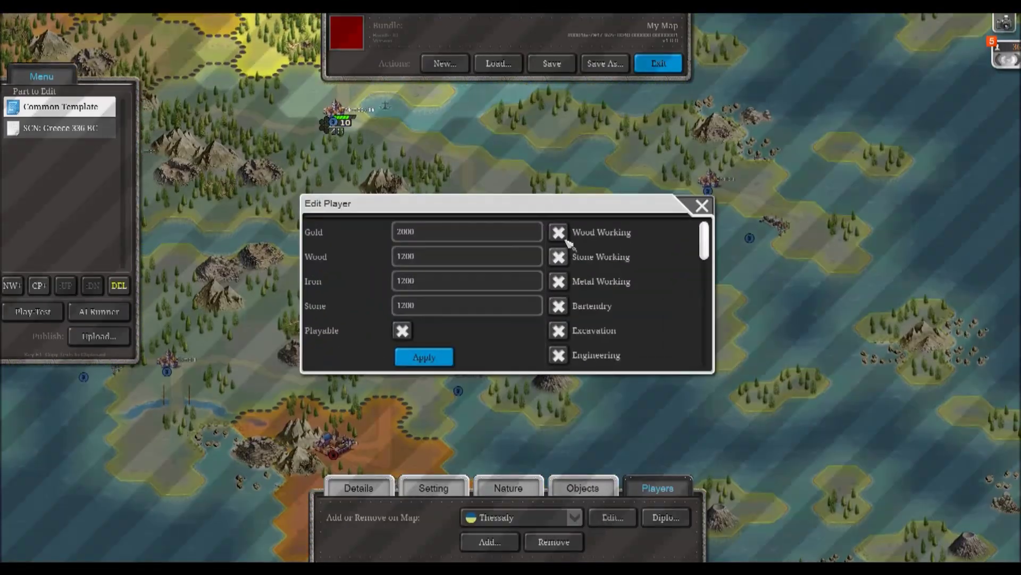
click(702, 206)
Step: Simulate the Greece 336 BC scenario with a one-round AI Runner game and review its results and standings
click(354, 485)
mouse_move(479, 346)
mouse_down()
mouse_move(486, 210)
mouse_move(326, 260)
mouse_move(328, 362)
mouse_up()
drag(405, 181, 600, 417)
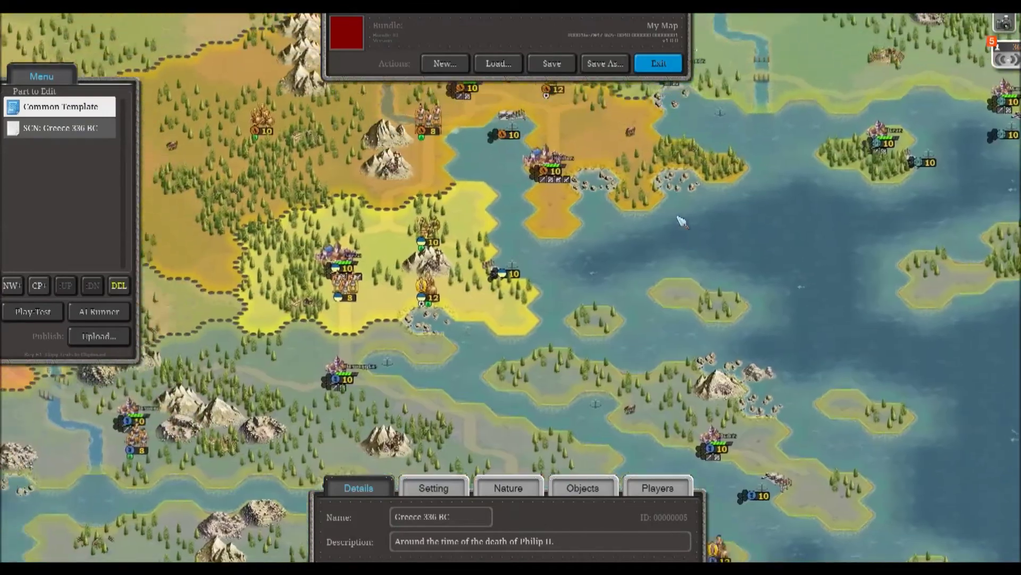
drag(681, 221, 492, 380)
drag(652, 229, 405, 175)
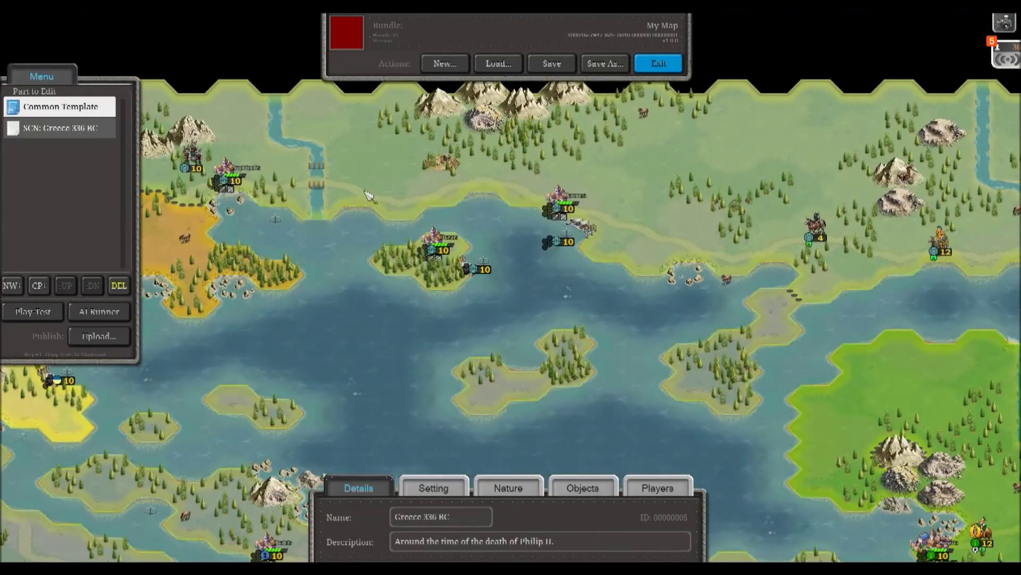
click(96, 315)
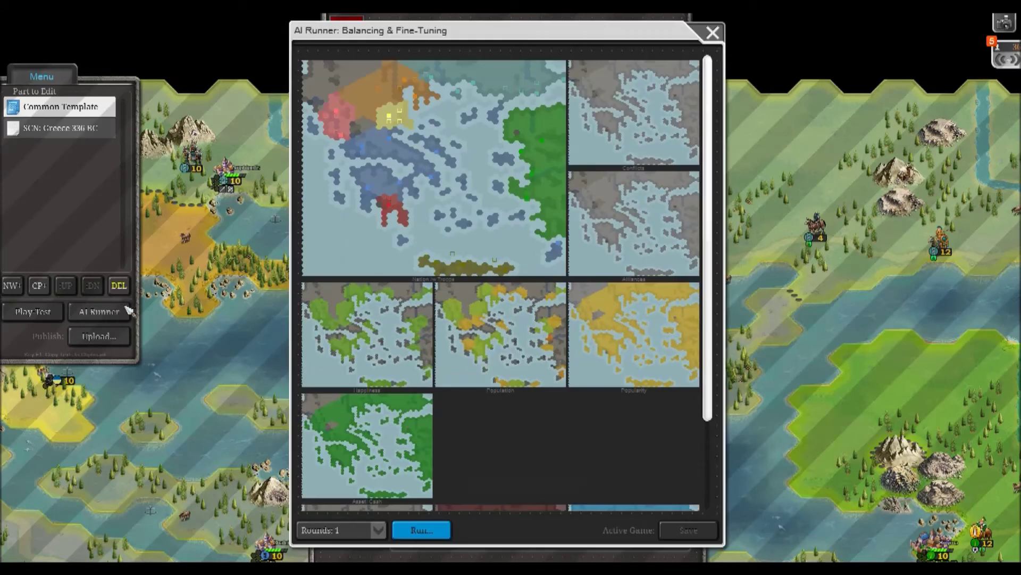
click(422, 529)
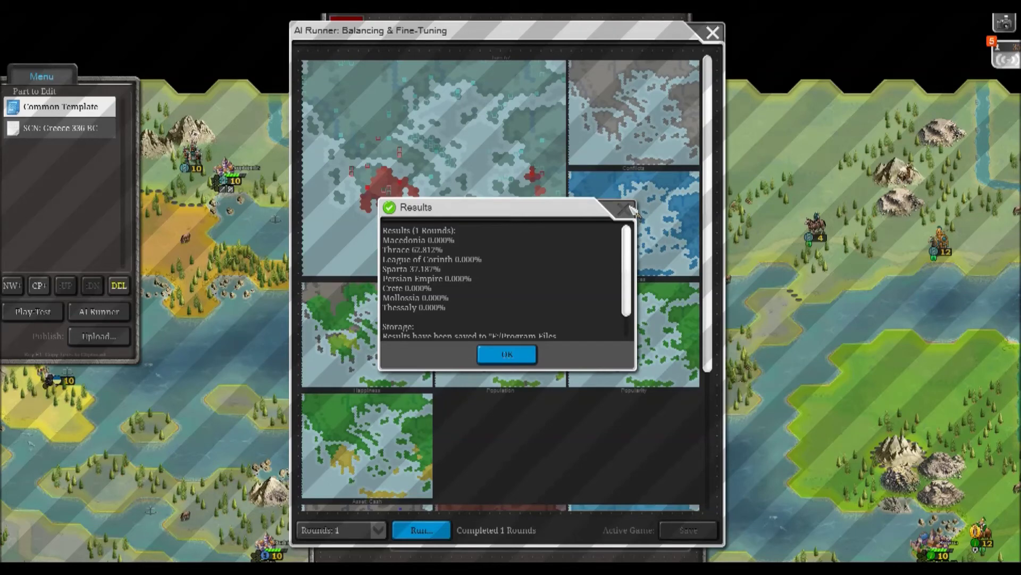
click(508, 354)
drag(709, 206, 699, 366)
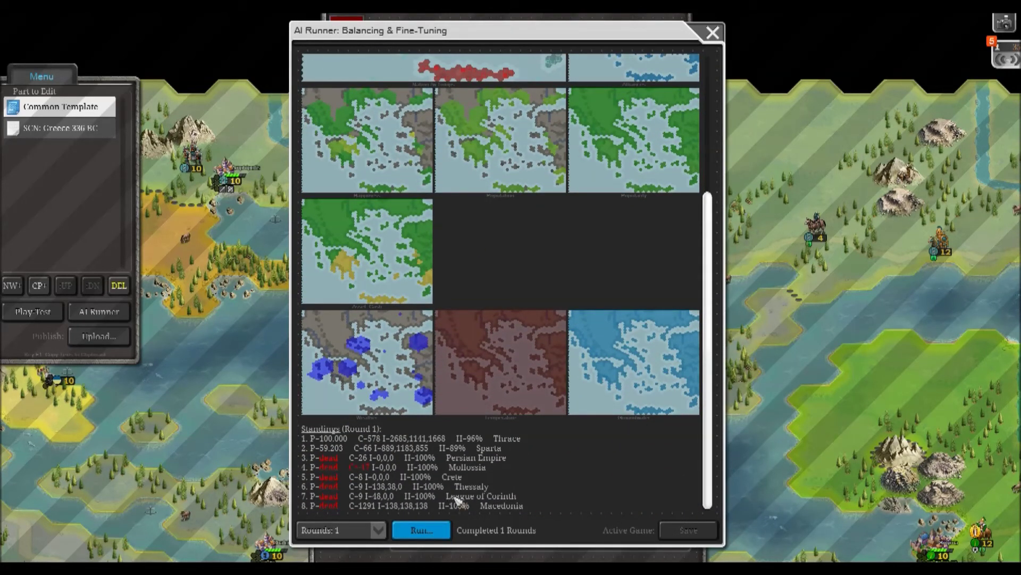
click(713, 36)
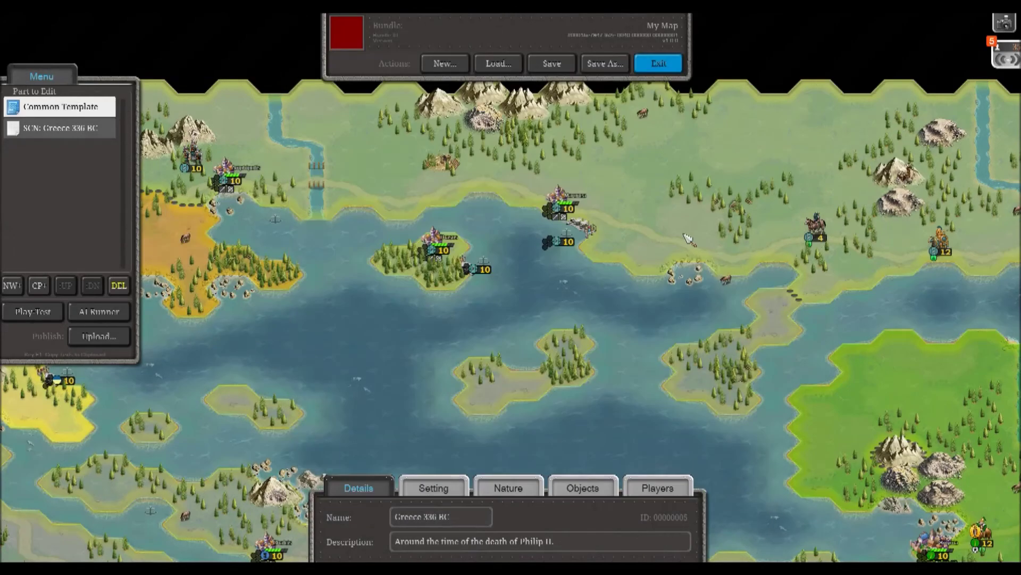
Step: Examine Thrace's cities, ports and unit placement along the northern coast
drag(612, 279, 500, 333)
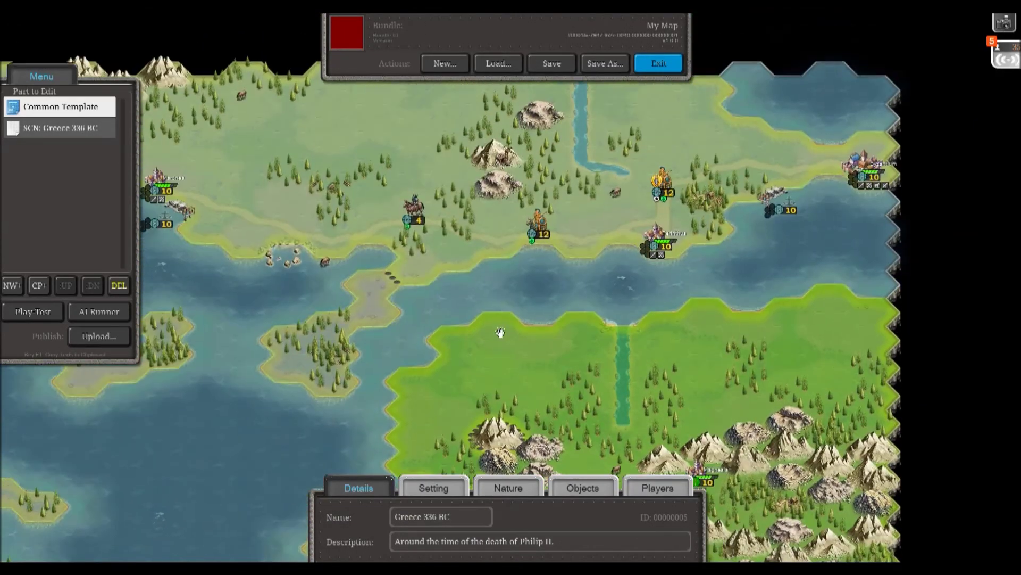
drag(303, 293, 733, 265)
drag(373, 233, 792, 267)
drag(183, 282, 351, 262)
drag(801, 196, 376, 258)
drag(822, 272, 771, 258)
drag(691, 250, 404, 243)
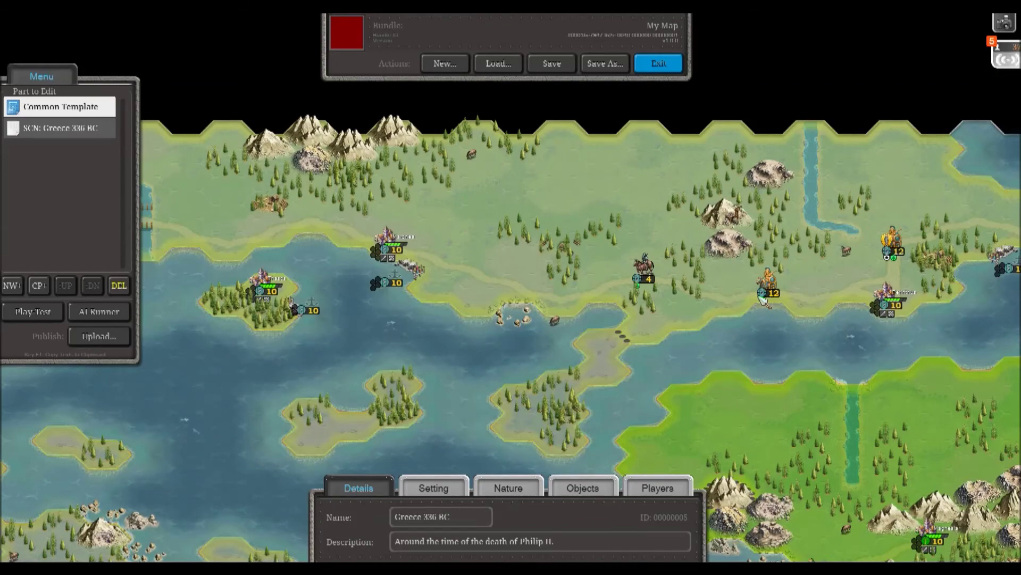
drag(360, 283, 834, 283)
drag(801, 319, 468, 316)
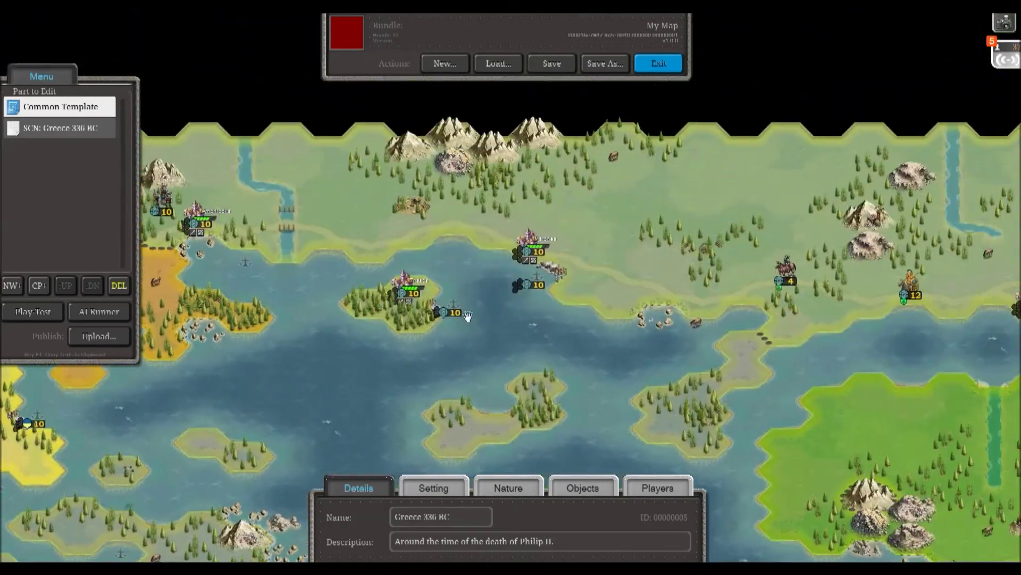
Step: Perform two more one-round AI Runner simulations and compare the nations' territory results
click(101, 312)
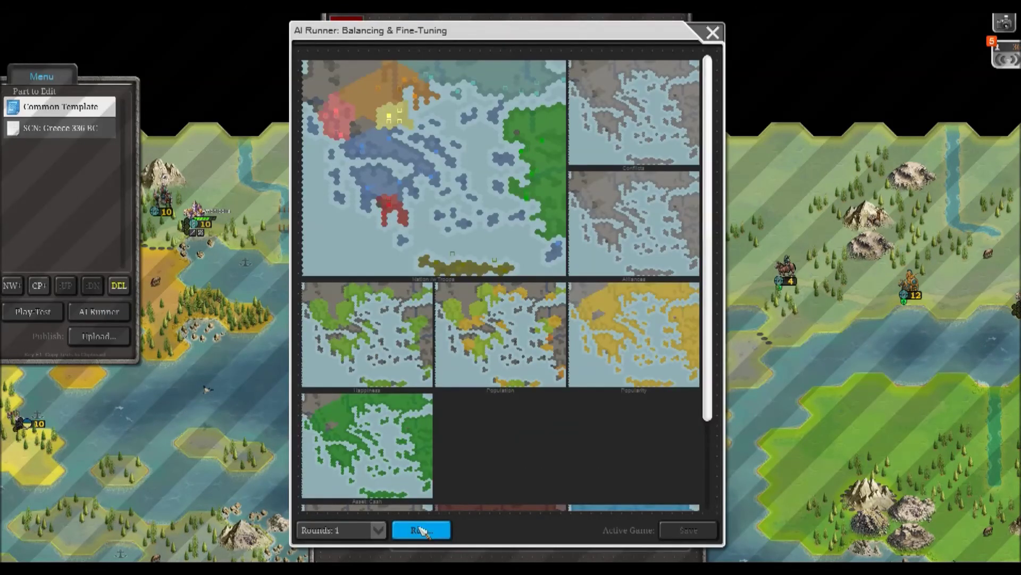
click(420, 530)
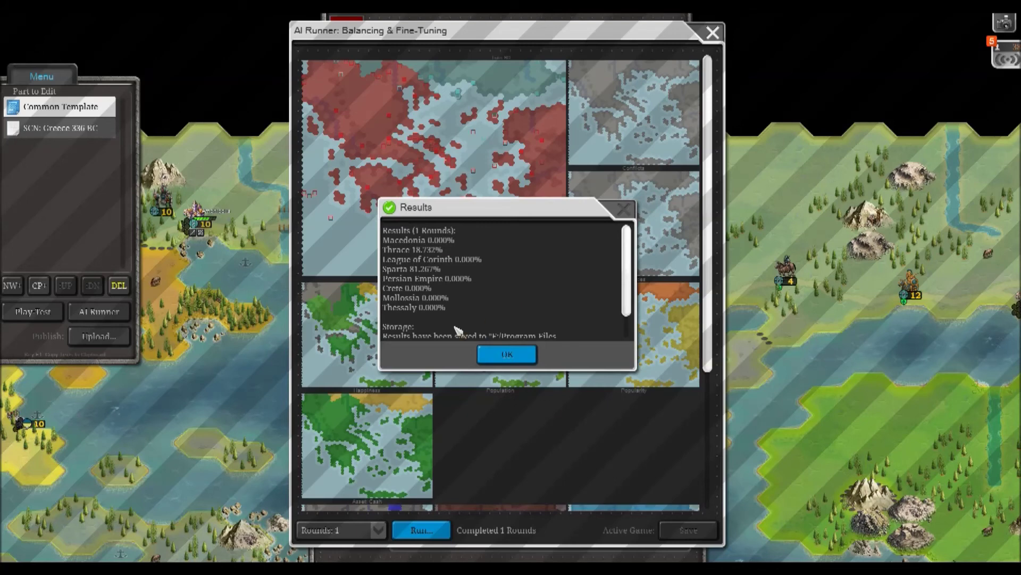
click(507, 353)
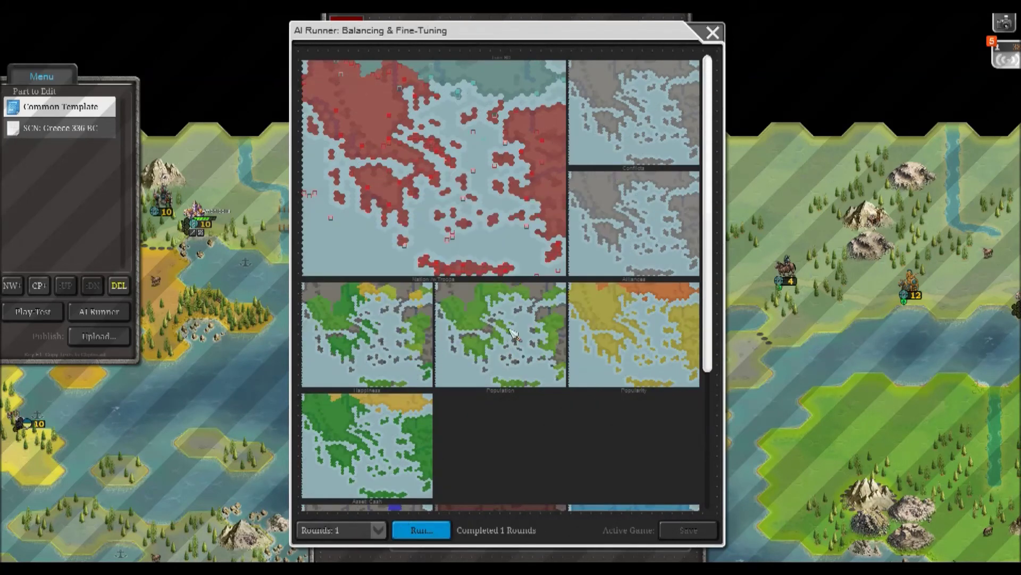
click(421, 530)
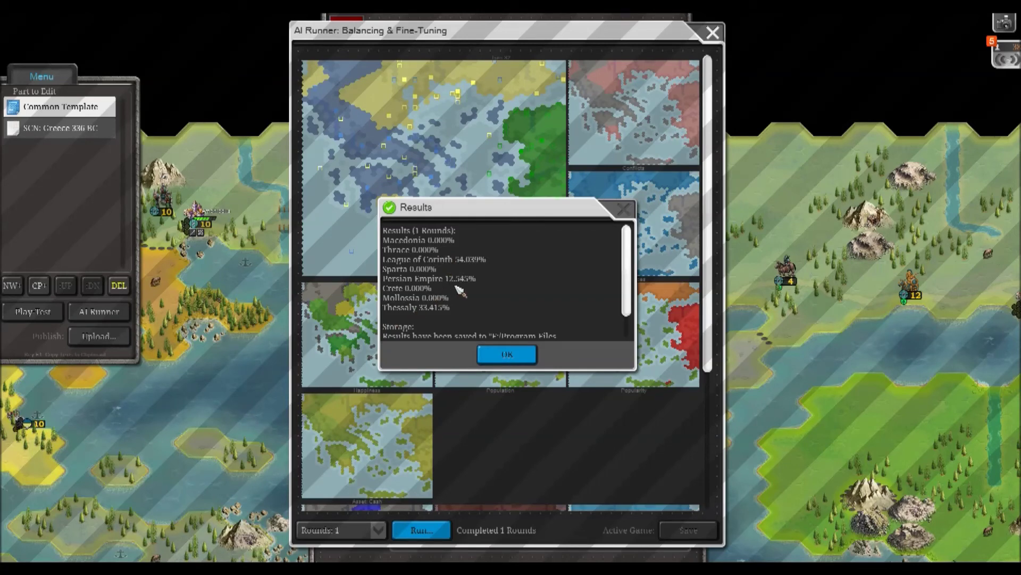
click(507, 355)
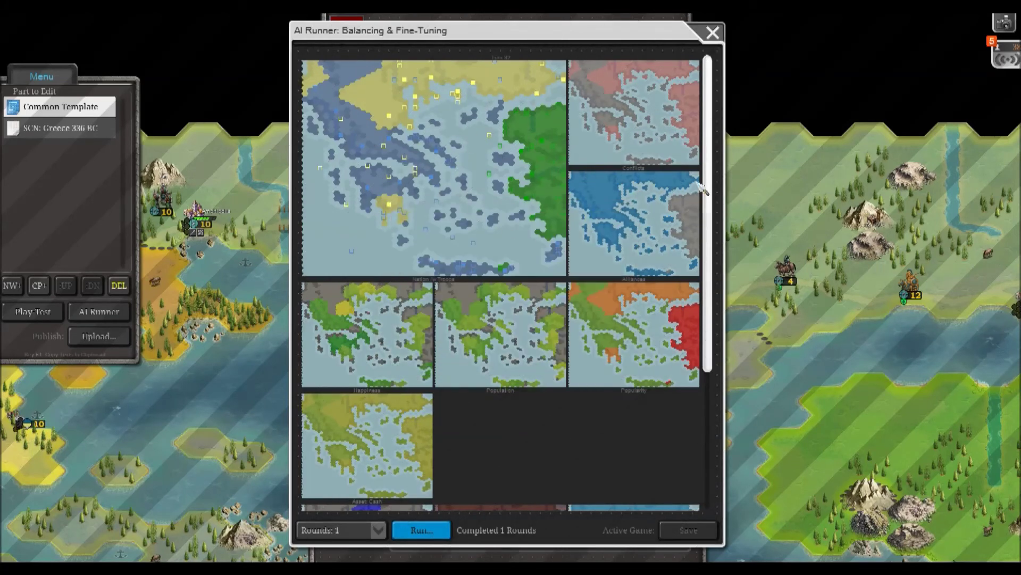
click(713, 33)
Step: Examine the cities and unit placement of Thessaly, Mollossia, the League of Corinth and Sparta
drag(355, 261, 767, 141)
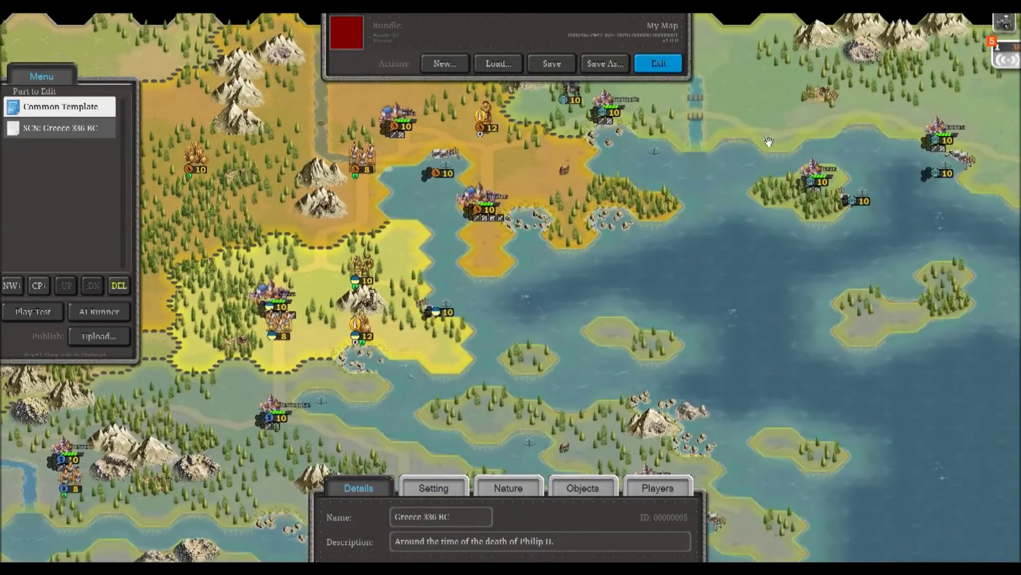
drag(540, 247, 745, 143)
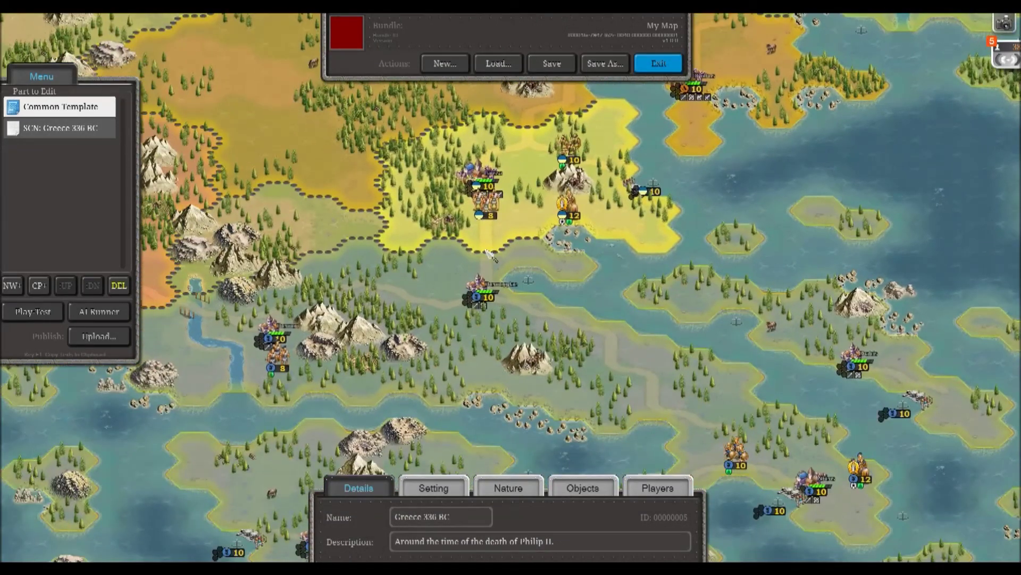
drag(457, 259, 755, 192)
drag(633, 161, 302, 107)
drag(687, 334, 785, 326)
drag(509, 260, 525, 282)
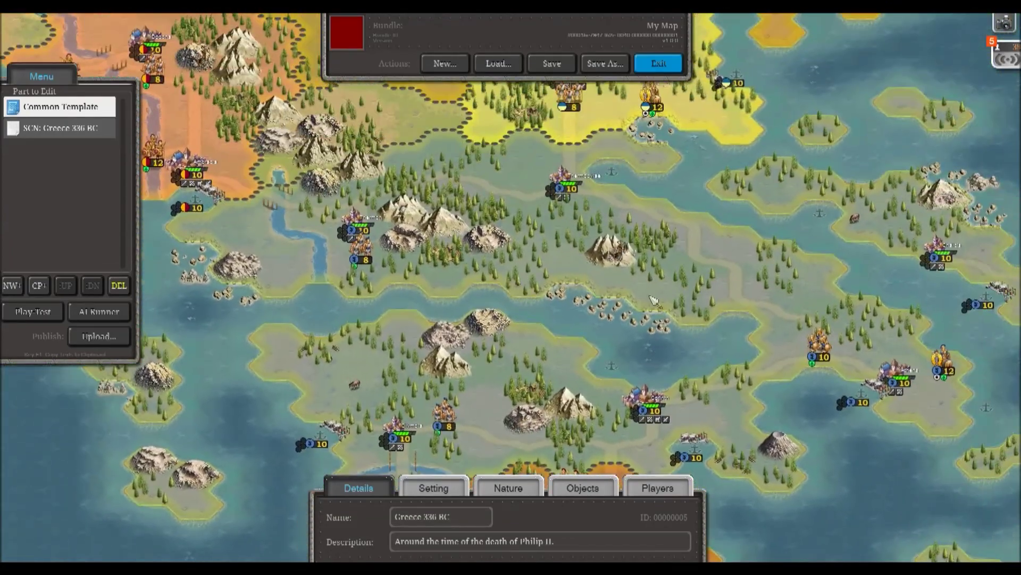
drag(654, 300, 660, 248)
drag(767, 245, 356, 373)
mouse_move(564, 268)
mouse_down()
mouse_move(771, 163)
mouse_move(708, 224)
mouse_move(643, 312)
mouse_move(523, 185)
mouse_move(554, 273)
mouse_move(436, 250)
mouse_move(415, 213)
mouse_move(323, 191)
mouse_move(321, 298)
mouse_move(326, 119)
mouse_move(426, 181)
mouse_move(621, 267)
mouse_move(474, 292)
mouse_move(598, 319)
mouse_move(498, 296)
mouse_up()
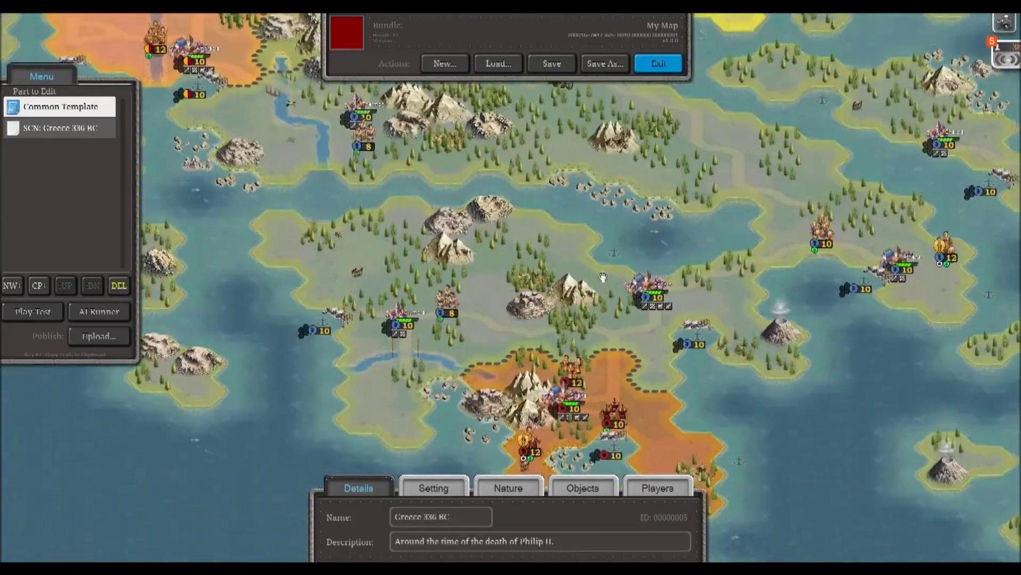
drag(603, 277, 567, 333)
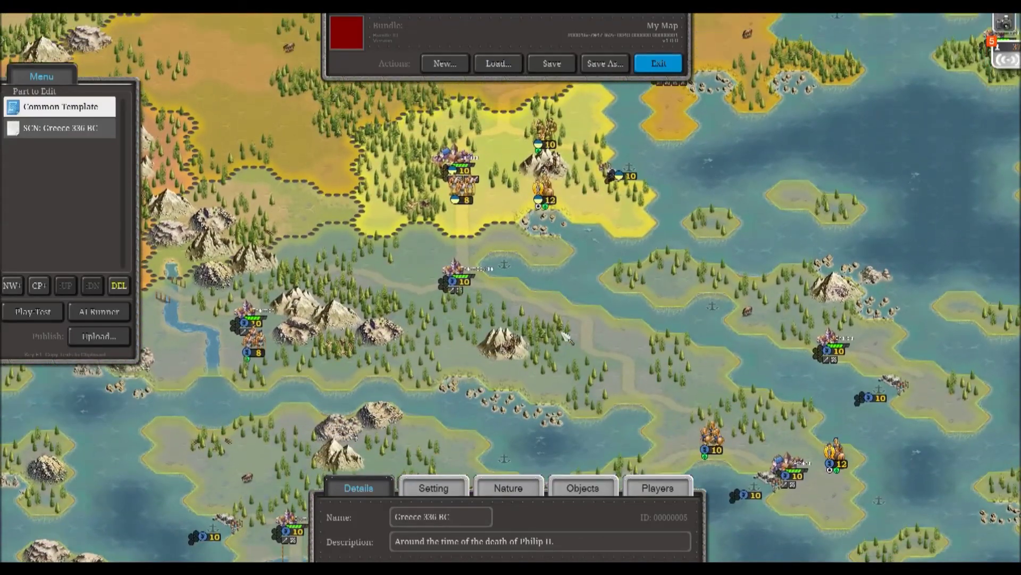
drag(550, 369, 550, 181)
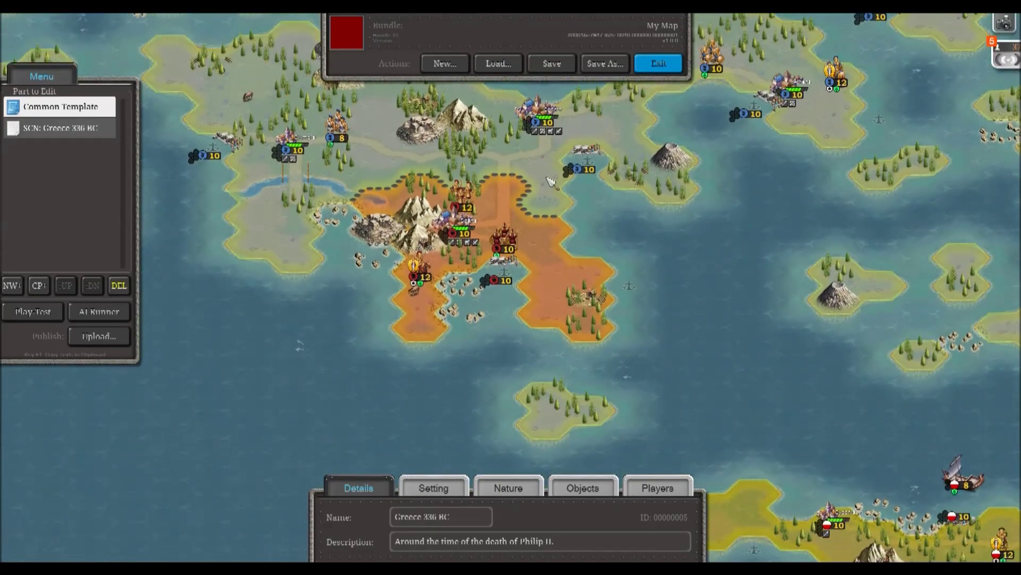
drag(505, 205, 564, 338)
drag(537, 163, 523, 276)
drag(469, 165, 640, 327)
drag(655, 159, 624, 322)
mouse_move(745, 260)
mouse_down()
mouse_move(435, 184)
mouse_move(716, 255)
mouse_move(545, 156)
mouse_up()
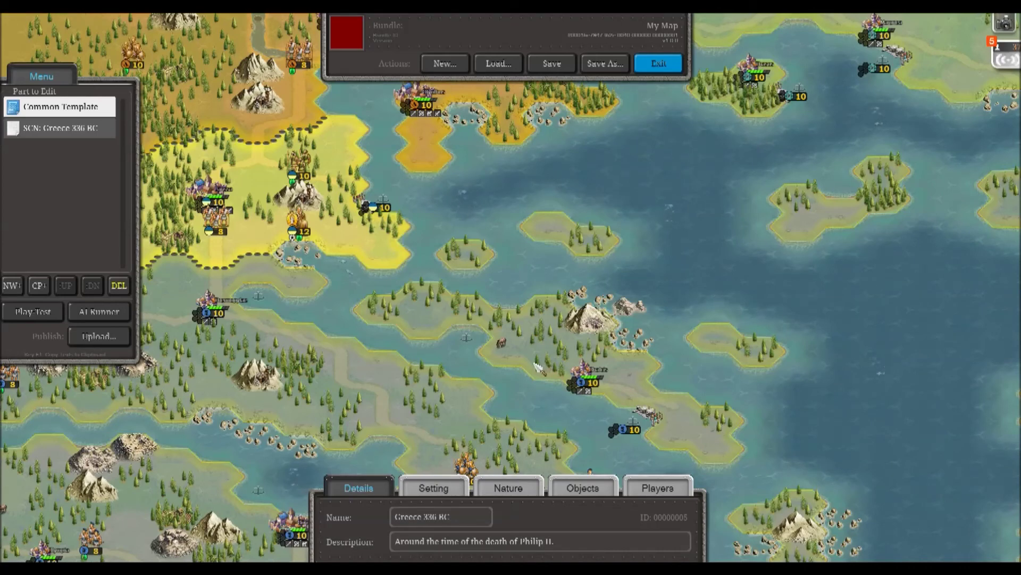
Step: Check the scenario's content setup options for balance, teams and parameters
click(429, 489)
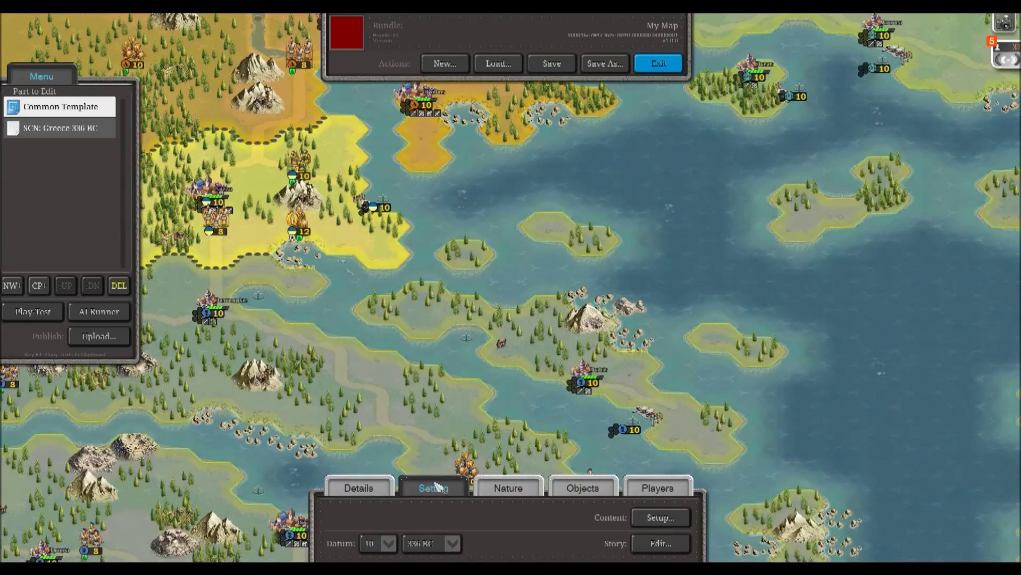
click(662, 519)
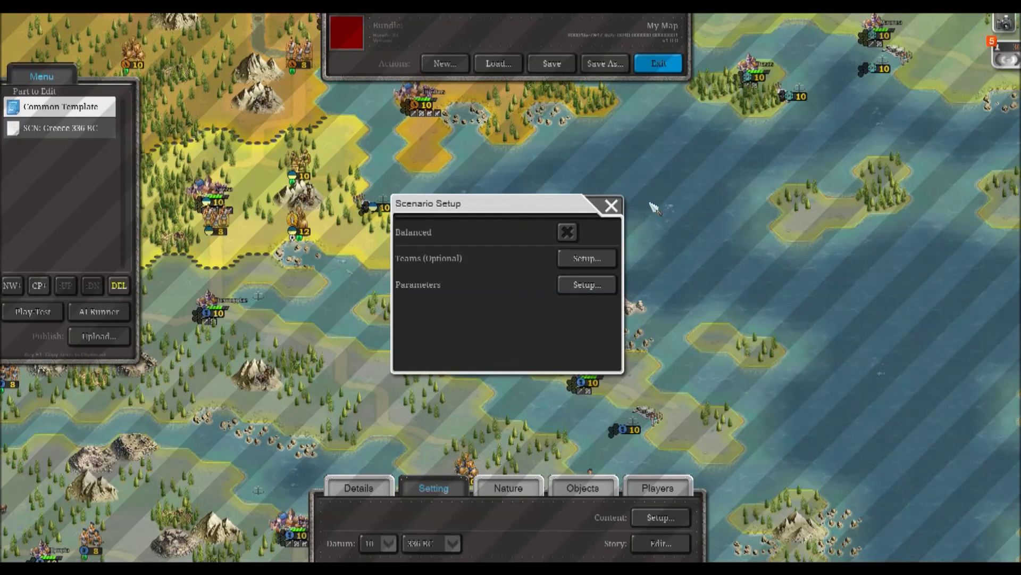
click(612, 206)
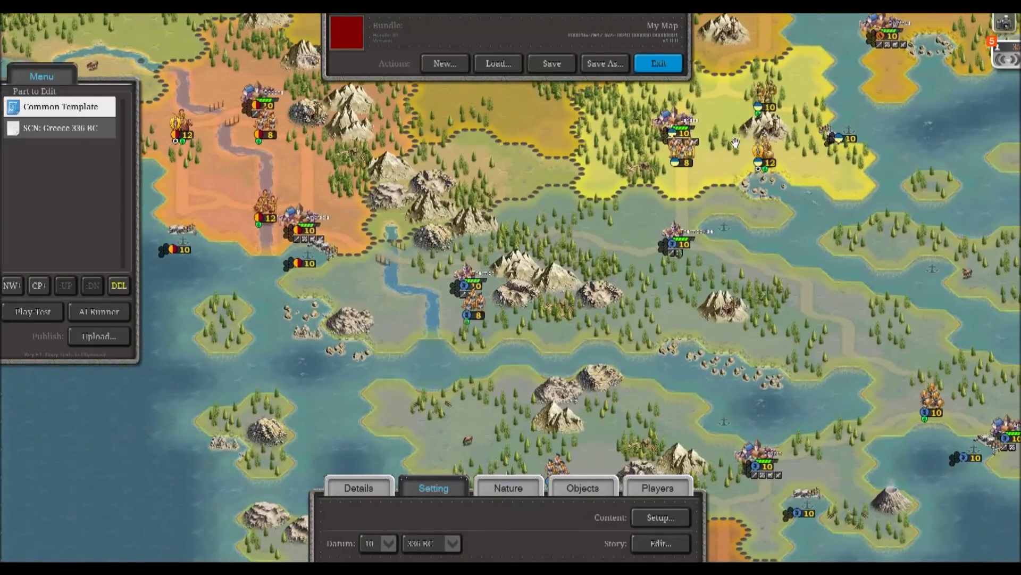
Step: Check the Persian and Greek territories once more and save the map bundle
drag(682, 309, 562, 289)
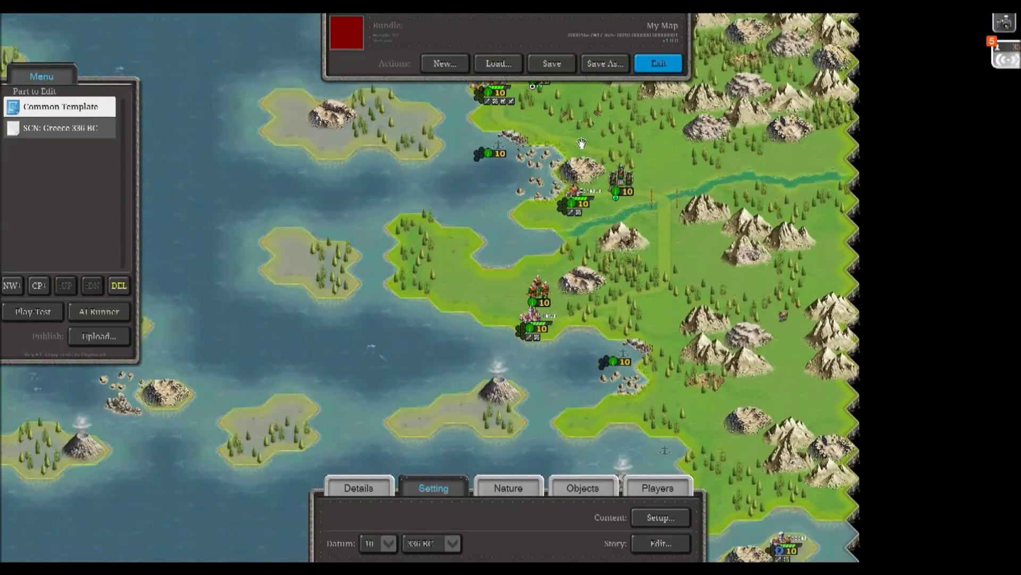
drag(582, 144, 770, 182)
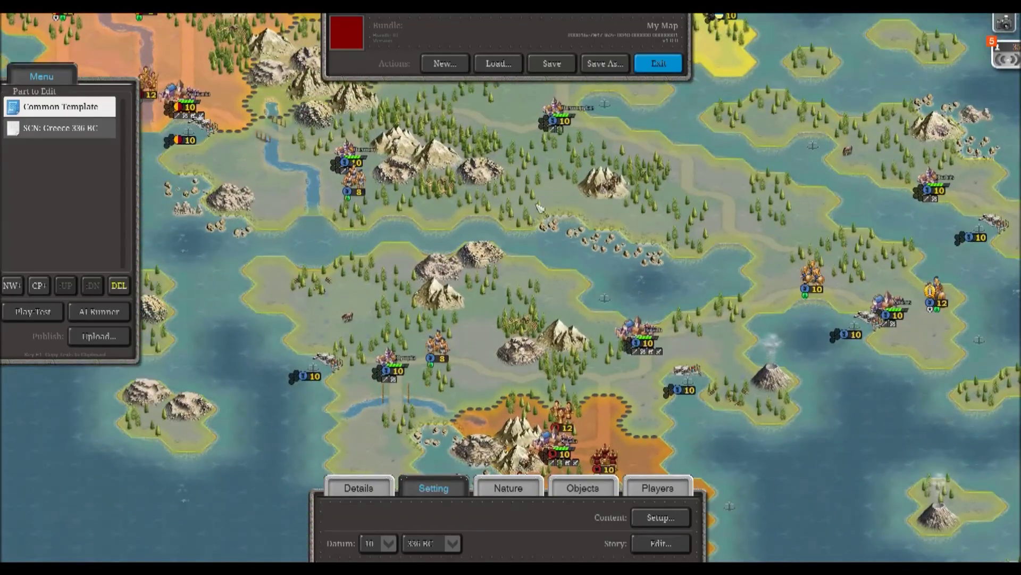
drag(610, 156, 610, 309)
drag(627, 194, 560, 338)
drag(673, 236, 466, 242)
click(540, 64)
drag(740, 221, 434, 163)
drag(702, 169, 441, 249)
drag(543, 248, 827, 141)
drag(414, 312, 628, 227)
drag(501, 330, 671, 203)
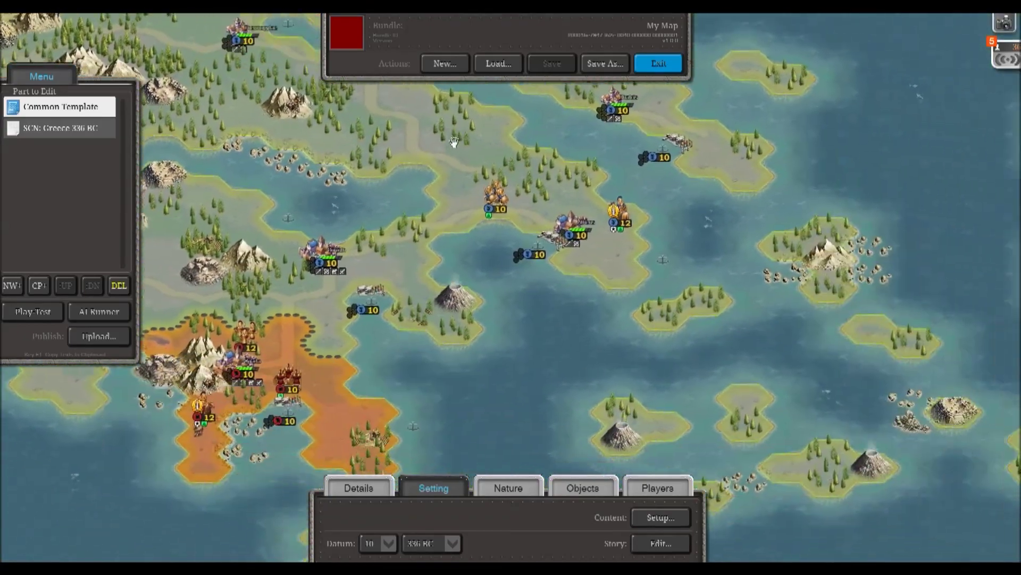
drag(454, 143, 722, 215)
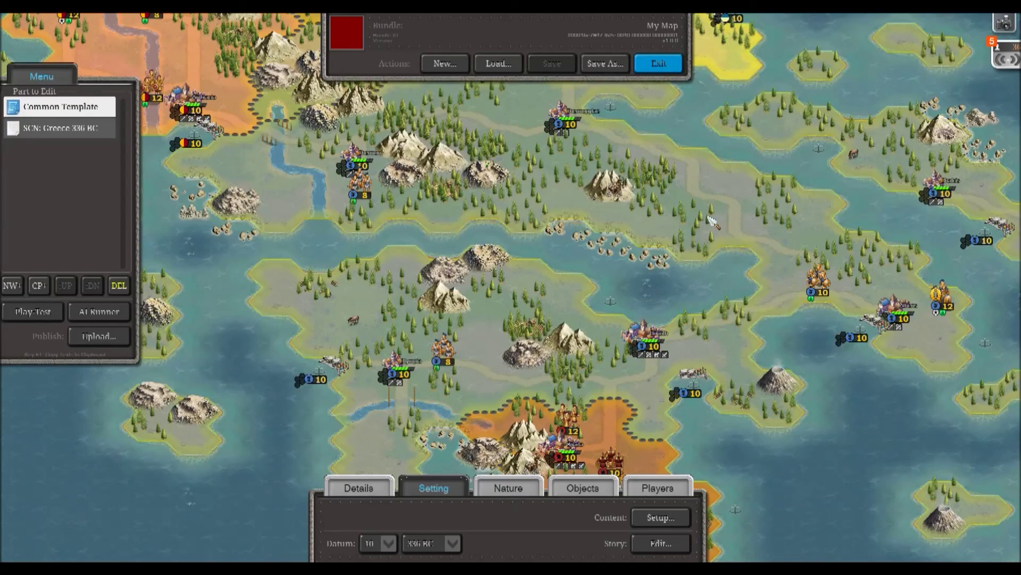